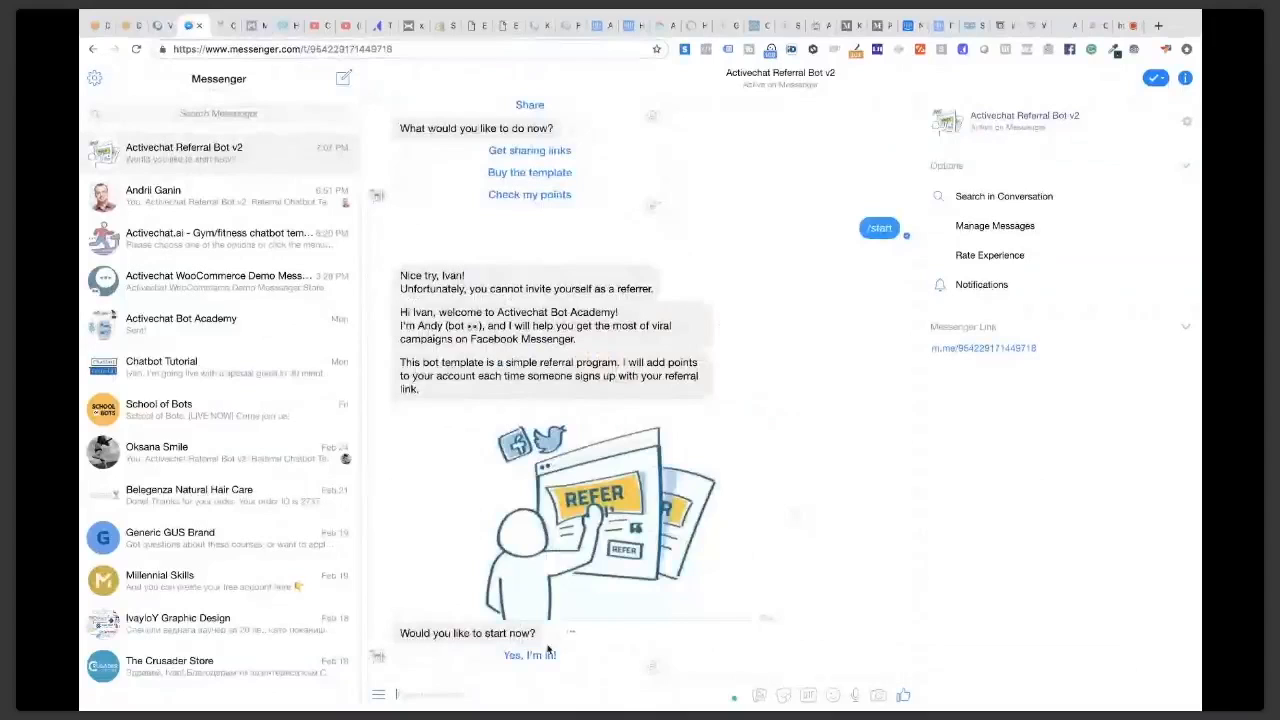
Step: Request the sharing links from Activechat Referral Bot v2, agree to share on Messenger, and send the Referral Chatbot Template card to a contact
left_click(515, 150)
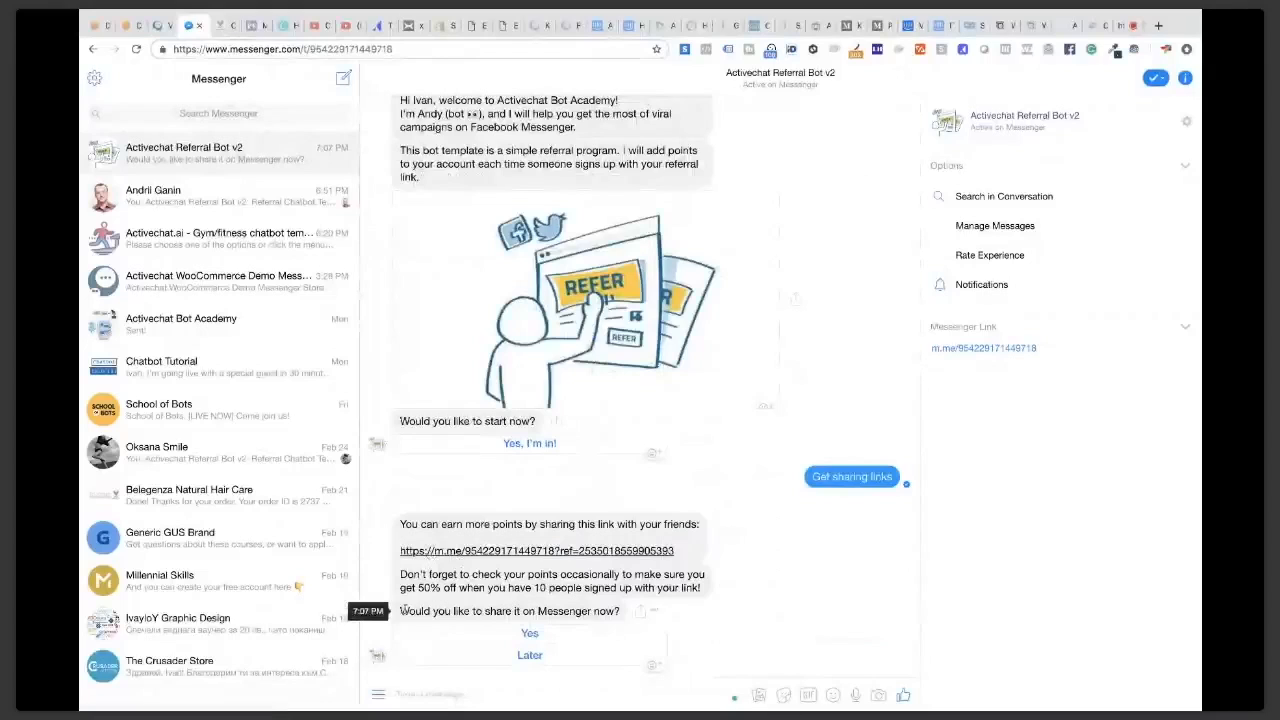
left_click(530, 634)
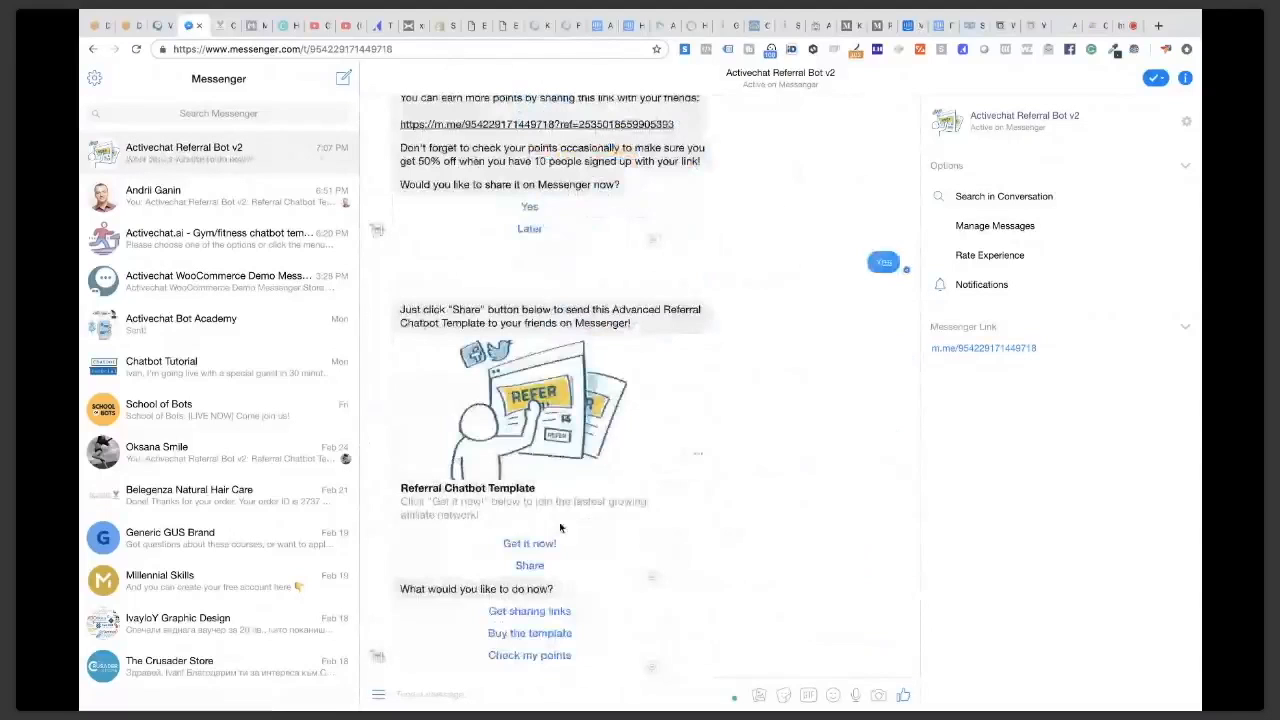
left_click(529, 566)
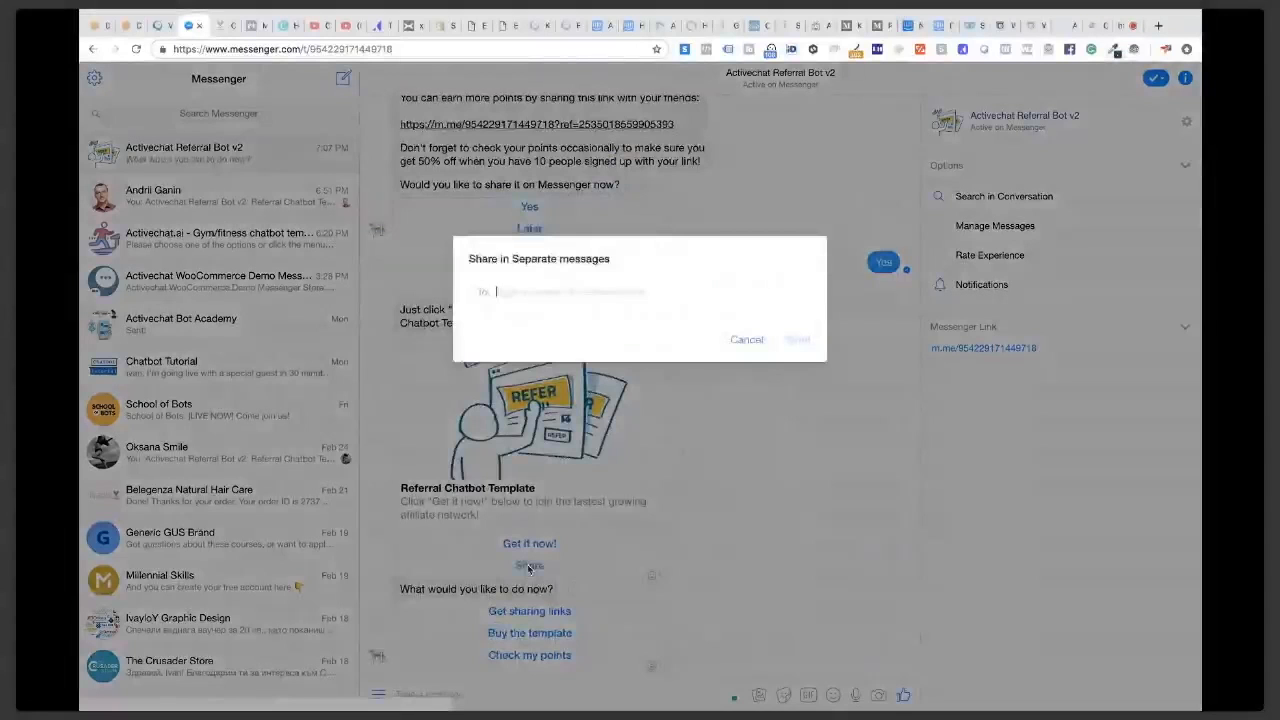
type("andrii")
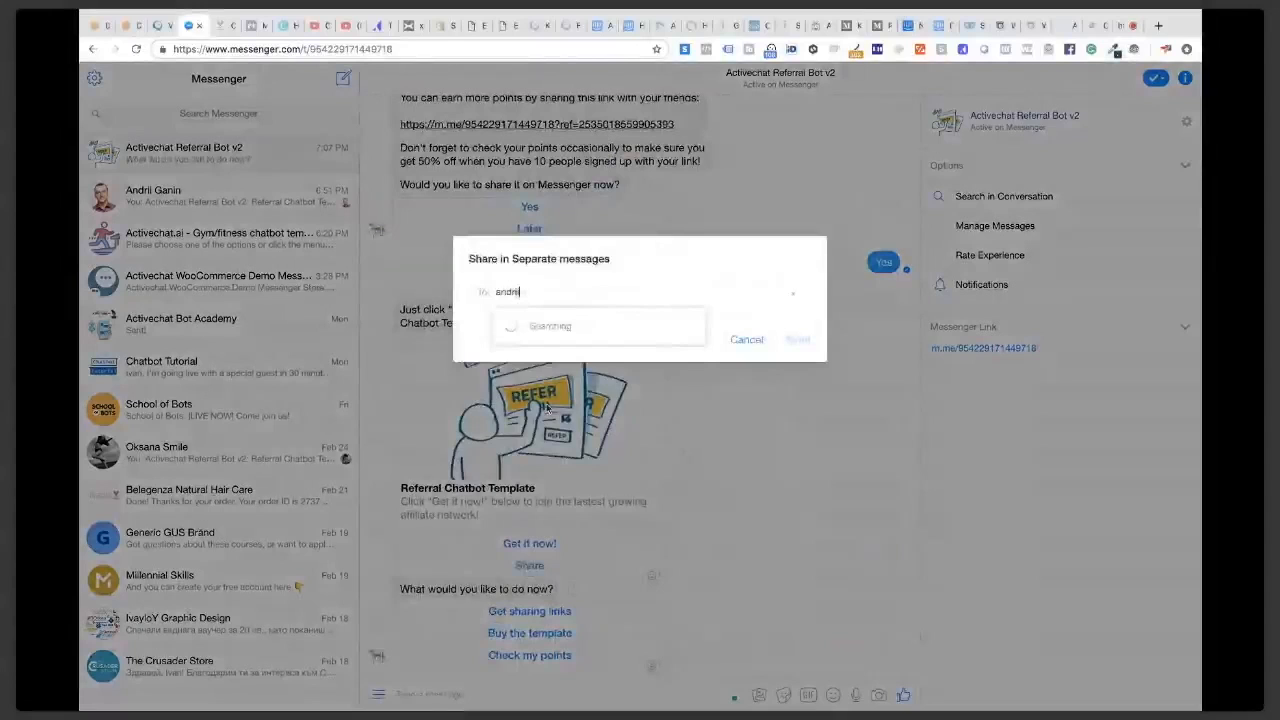
left_click(569, 342)
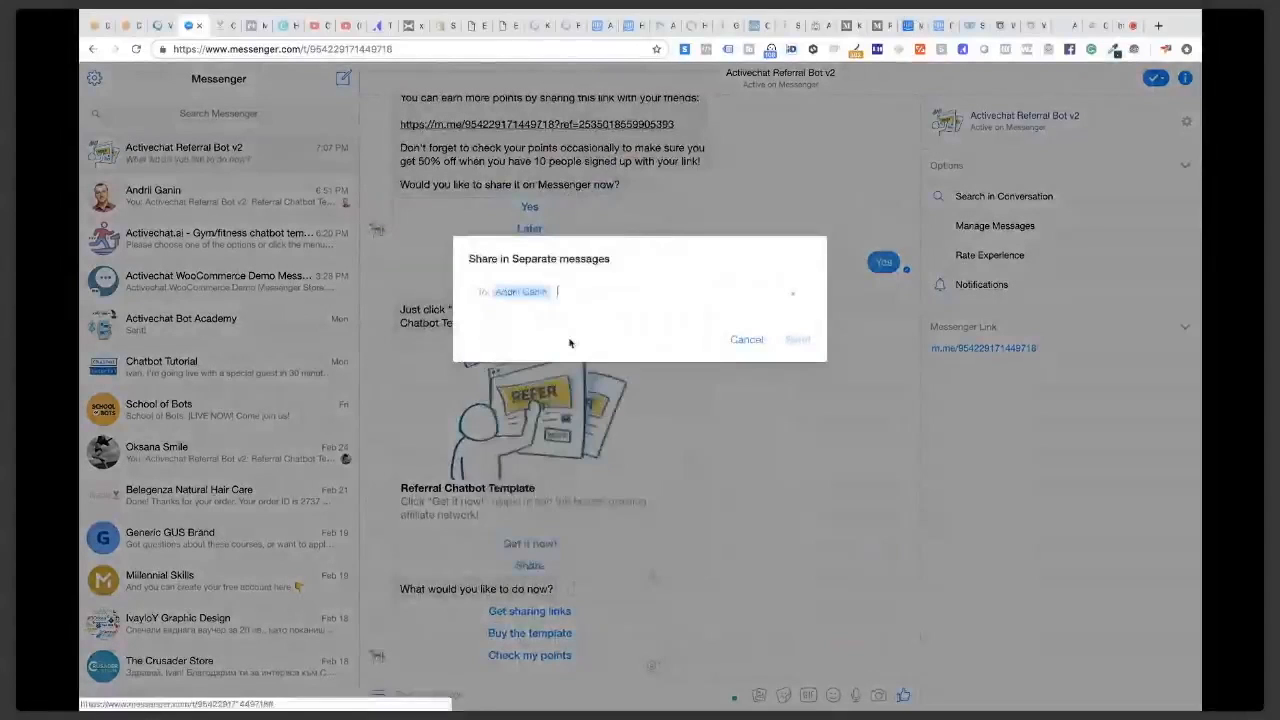
left_click(797, 339)
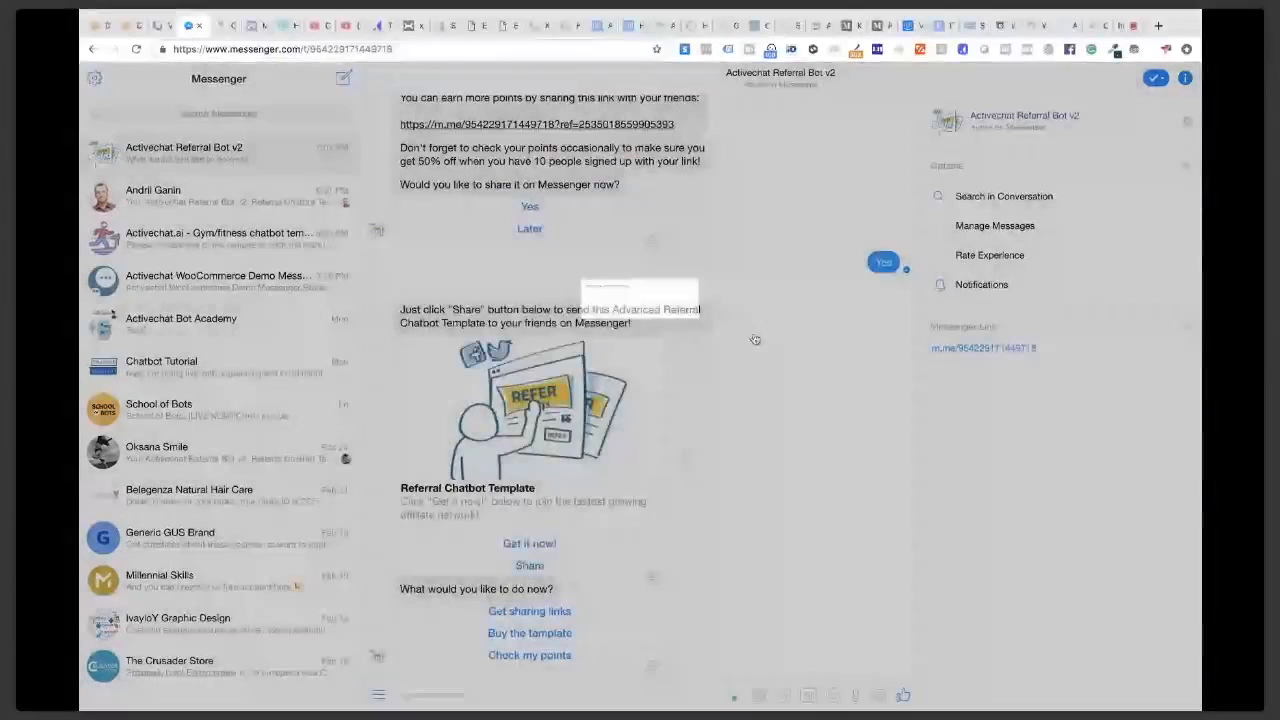
Step: Switch to Safari's Messenger, open the sender's conversation, and follow "Get it now!" on the shared Referral Chatbot Template card
key("ctrl+Right")
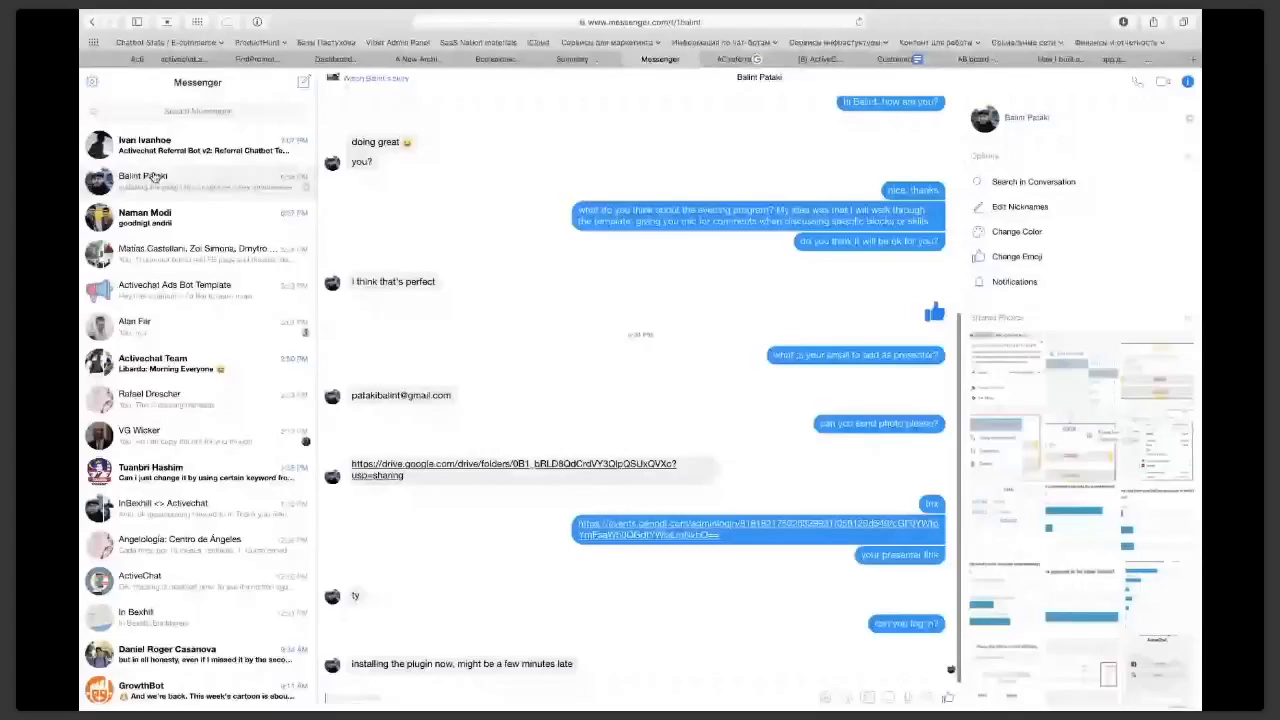
left_click(165, 148)
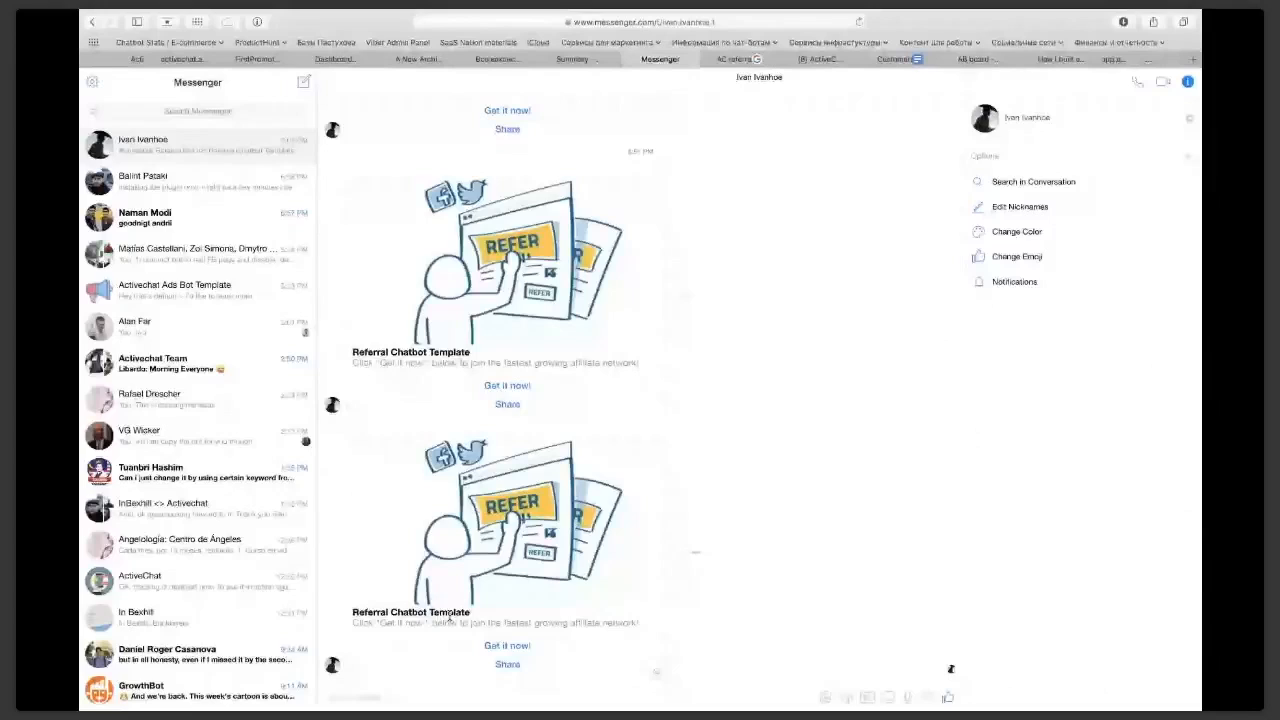
left_click(532, 546)
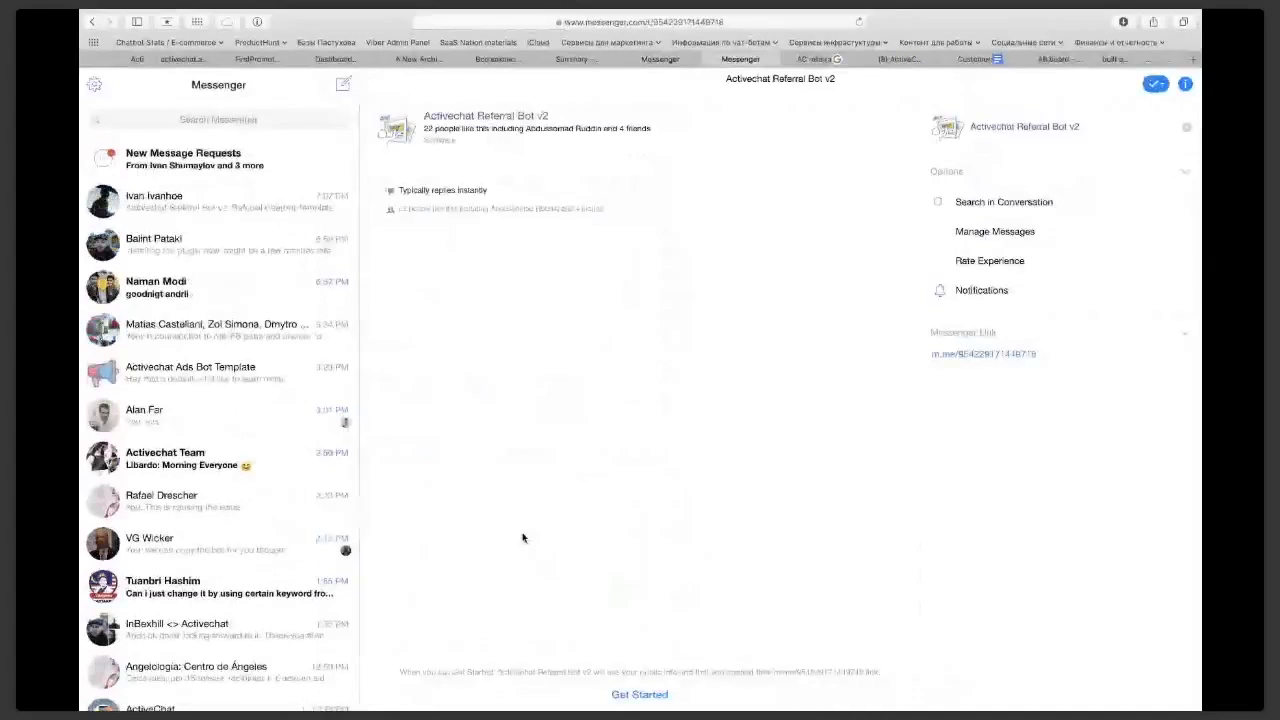
Step: Start the referral bot as the invited friend, accept with "Yes, I'm in!", and submit the contact's suggested e-mail address
left_click(641, 694)
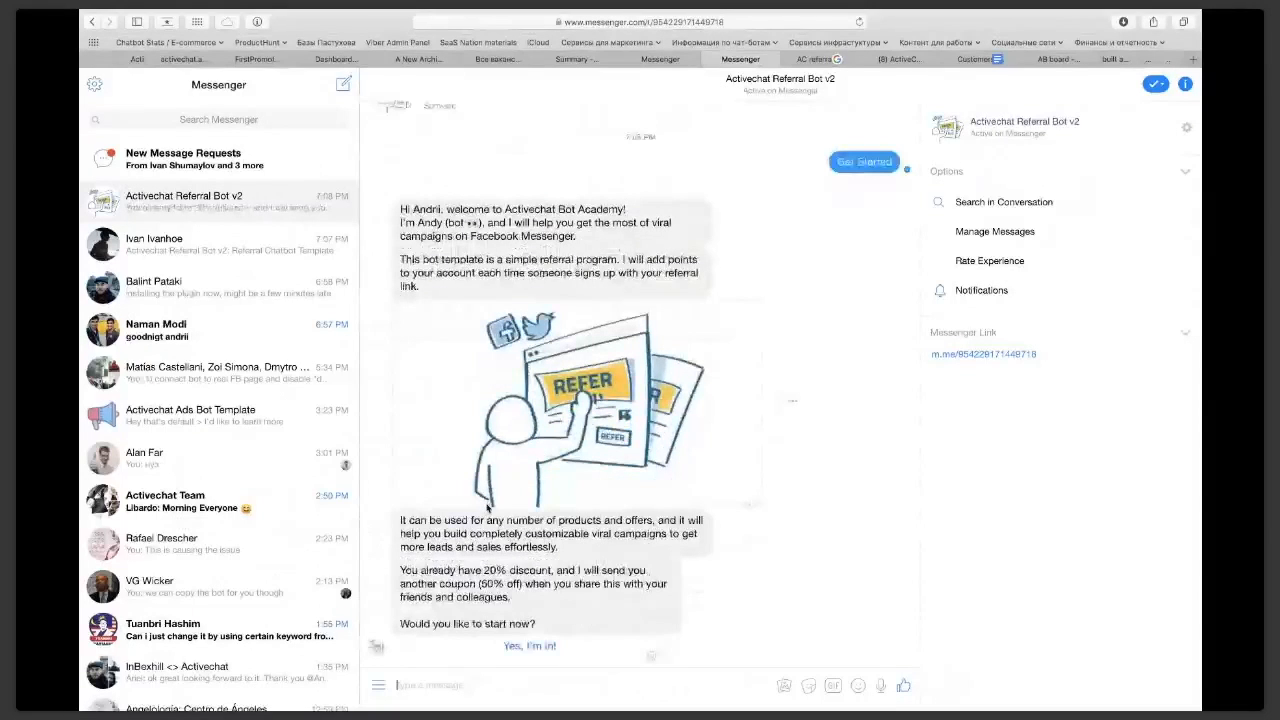
left_click(530, 656)
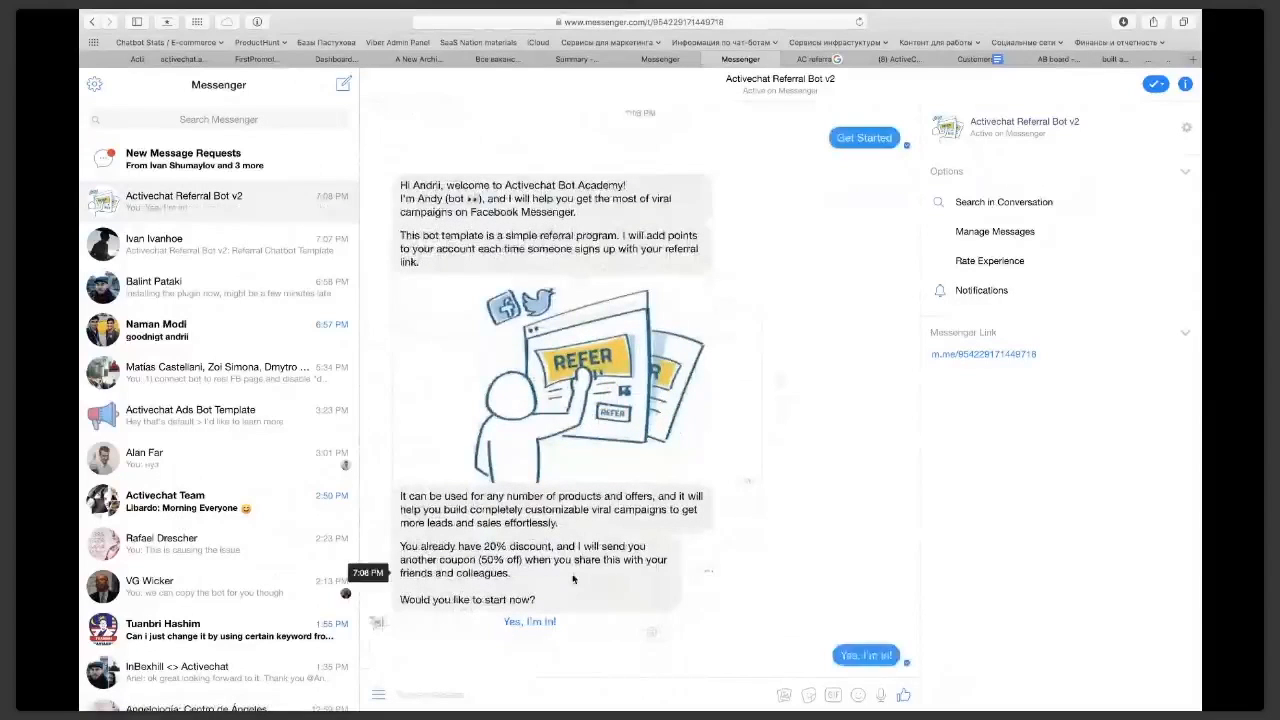
left_click(638, 660)
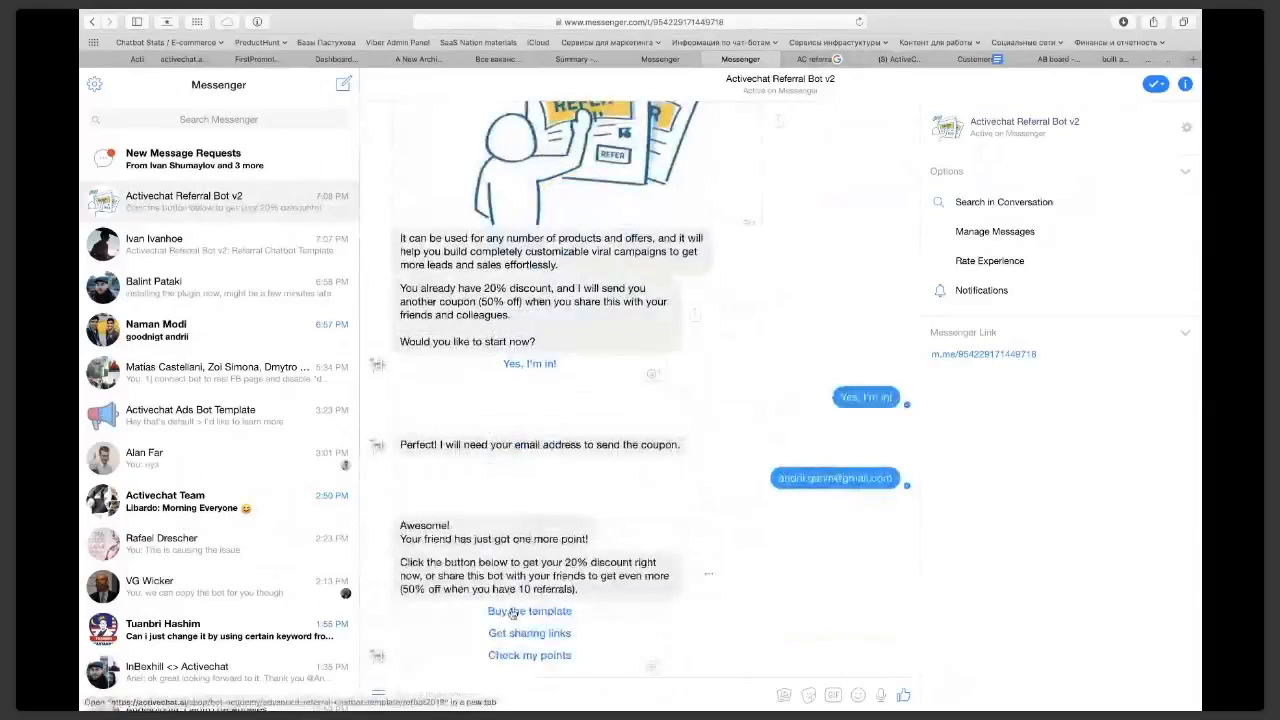
Step: Open the "AC referral bot template new leads" spreadsheet and highlight the newest lead in row 7
left_click(800, 59)
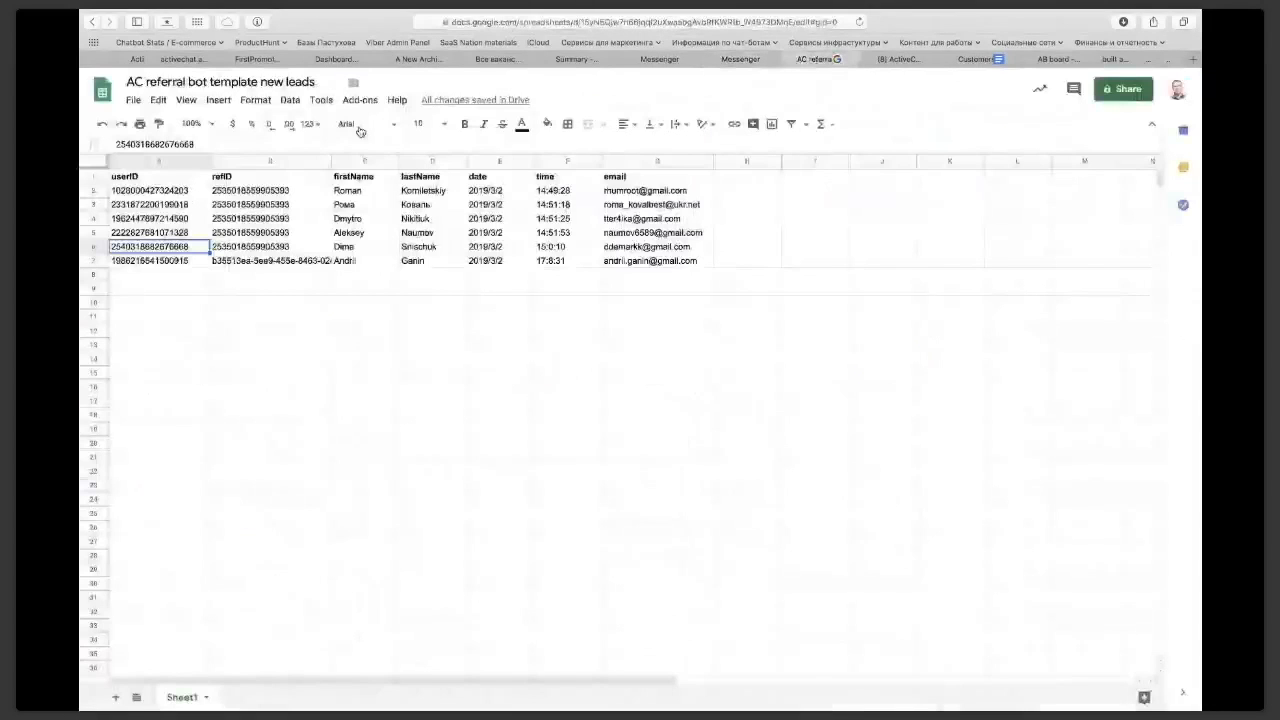
left_click(91, 260)
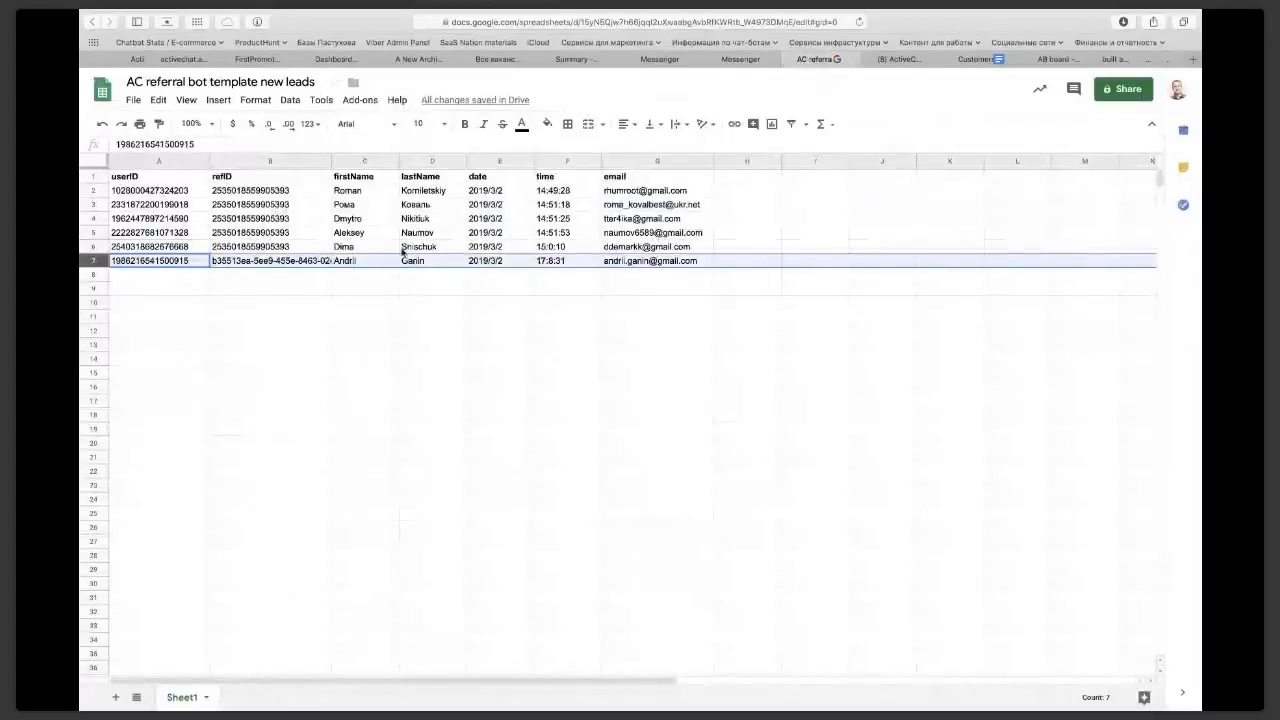
Step: Switch to Chrome and open the start skill of Referral Chatbot v2 in the Activechat bot builder
key("super+Tab")
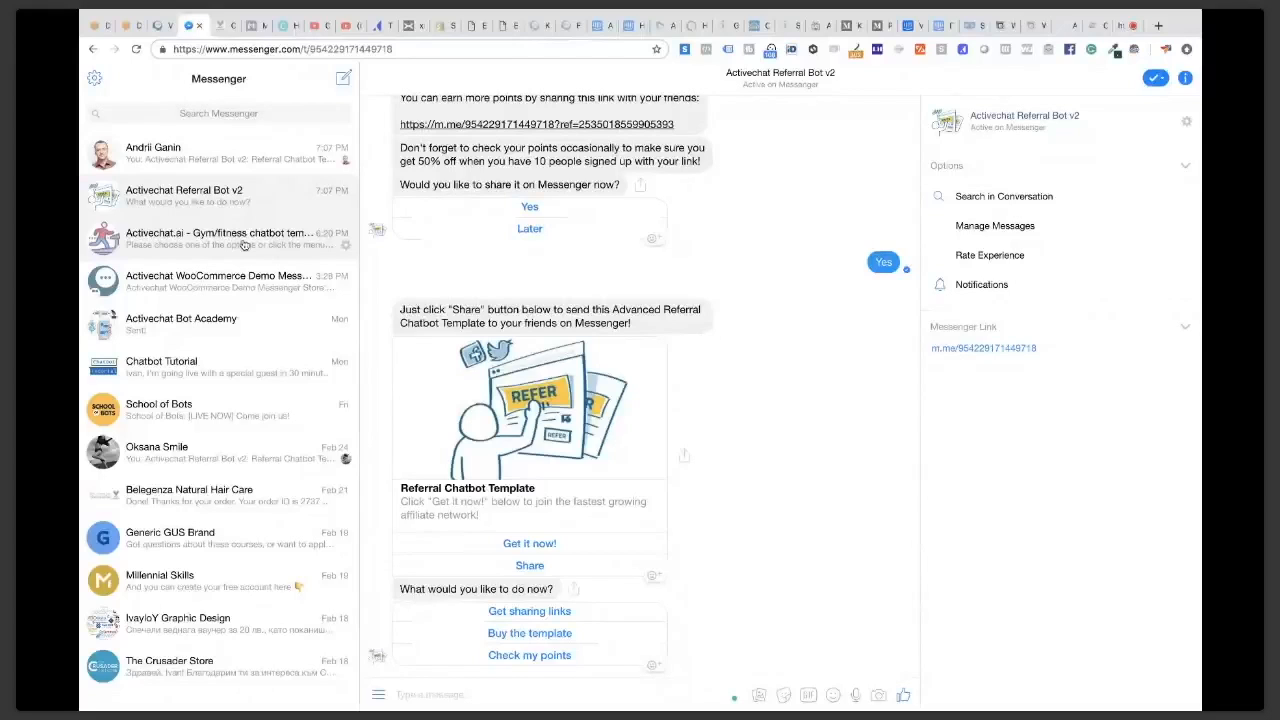
key("super+Tab")
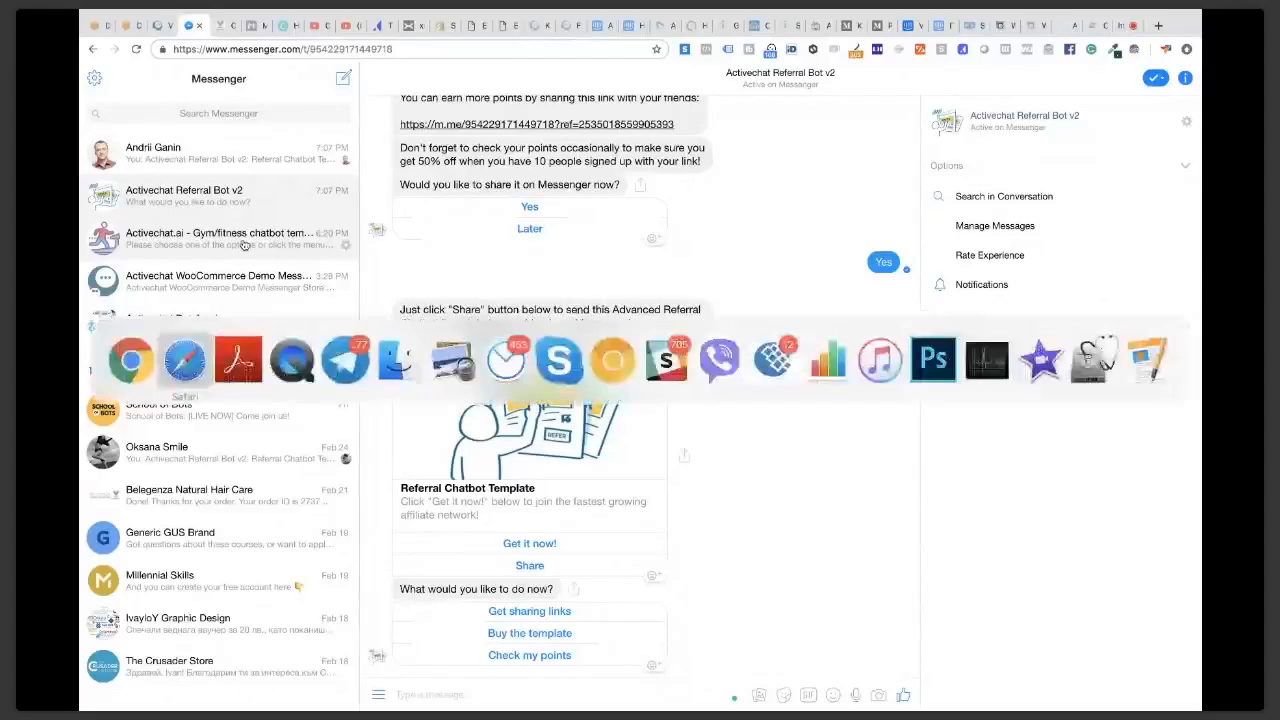
left_click(155, 28)
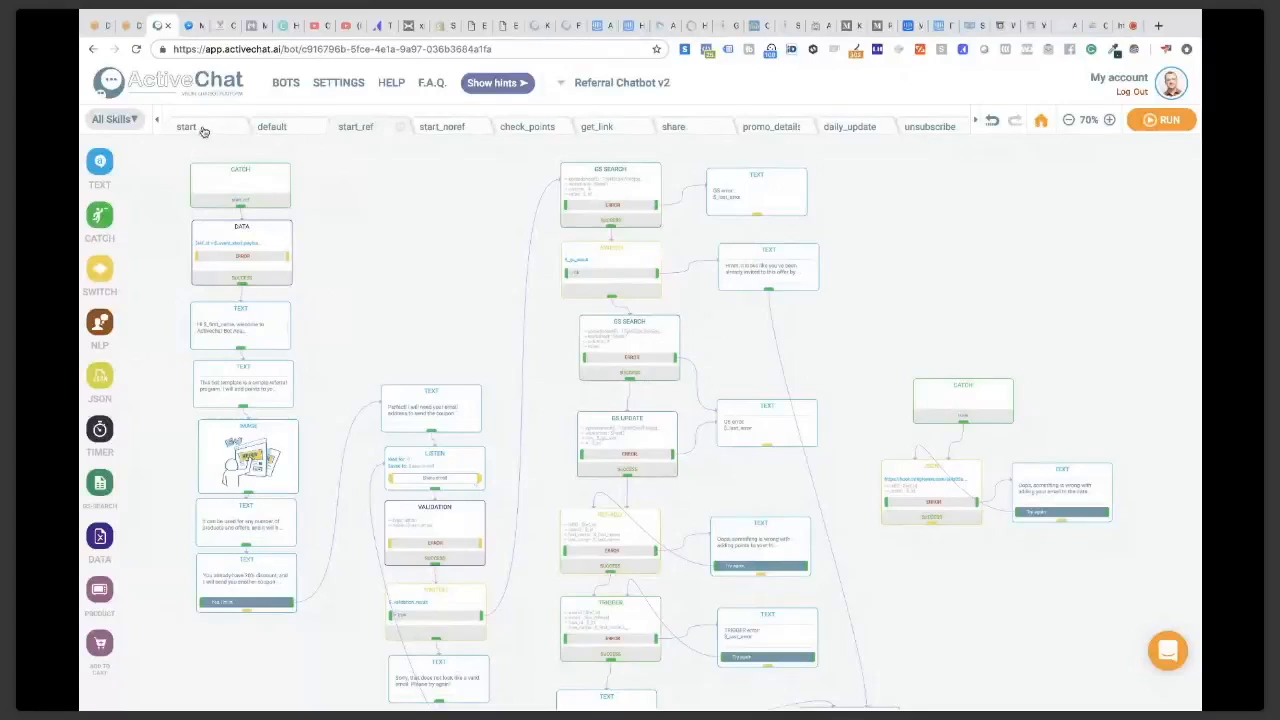
left_click(203, 131)
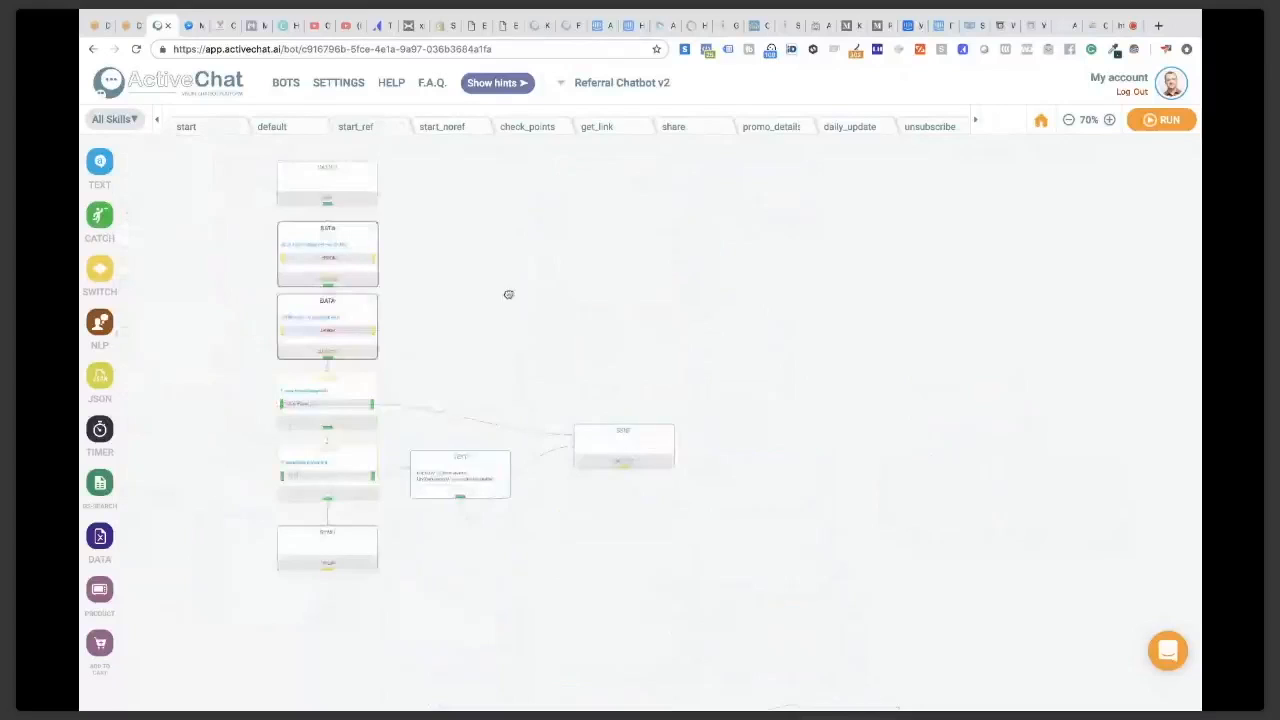
Step: Examine the link values stored in the $bot_link and $offer_link DATA blocks of the start skill
scroll(558, 316, "up", 1)
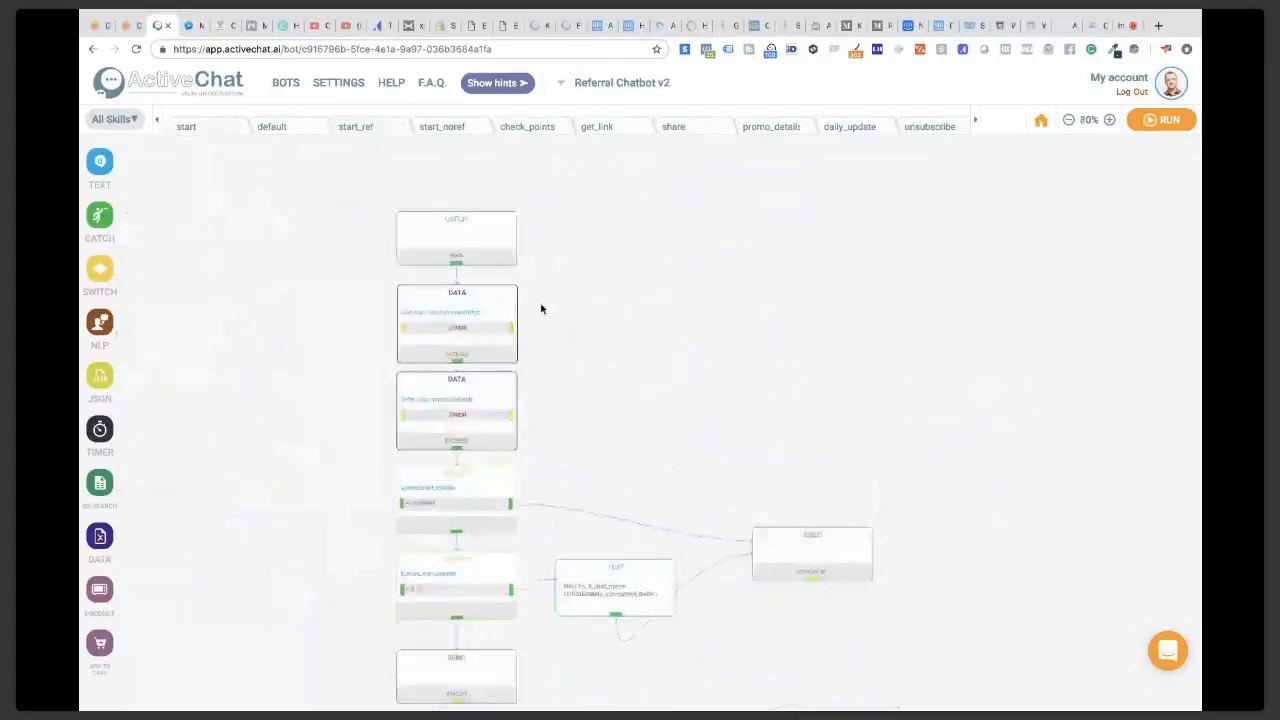
scroll(530, 298, "up", 1)
scroll(530, 285, "up", 2)
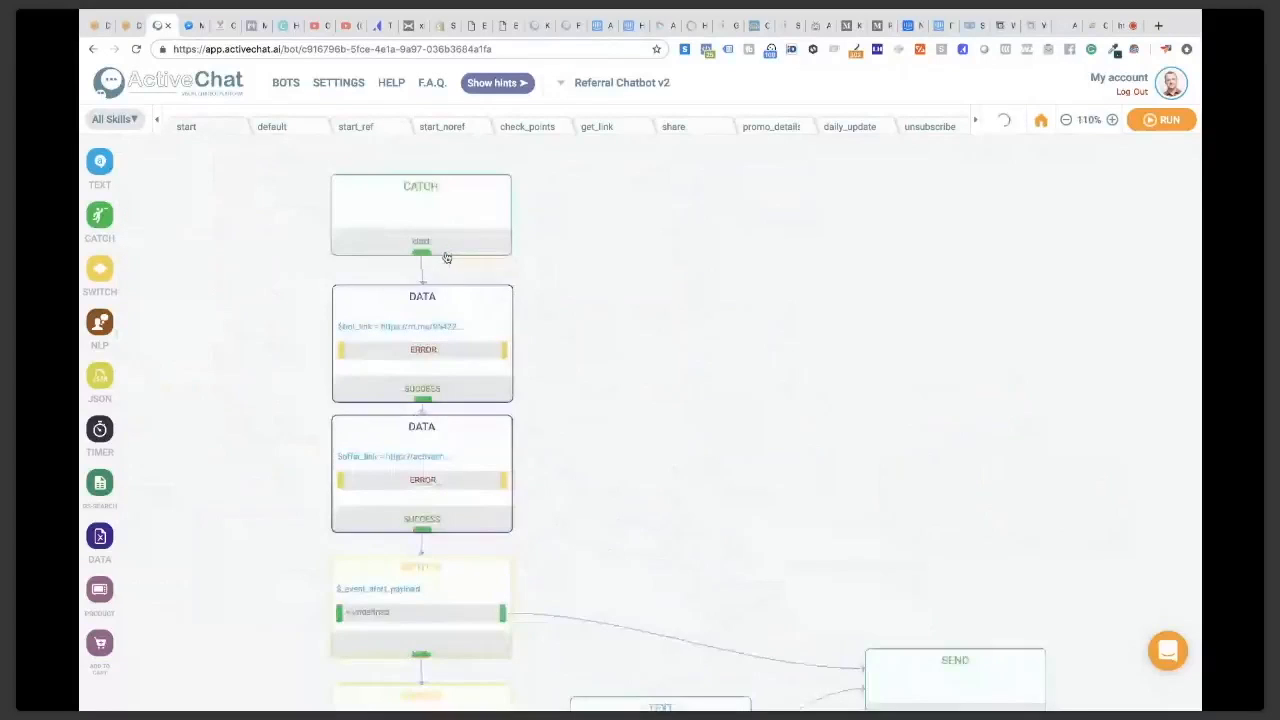
scroll(506, 294, "up", 1)
left_click_drag(594, 373, 550, 338)
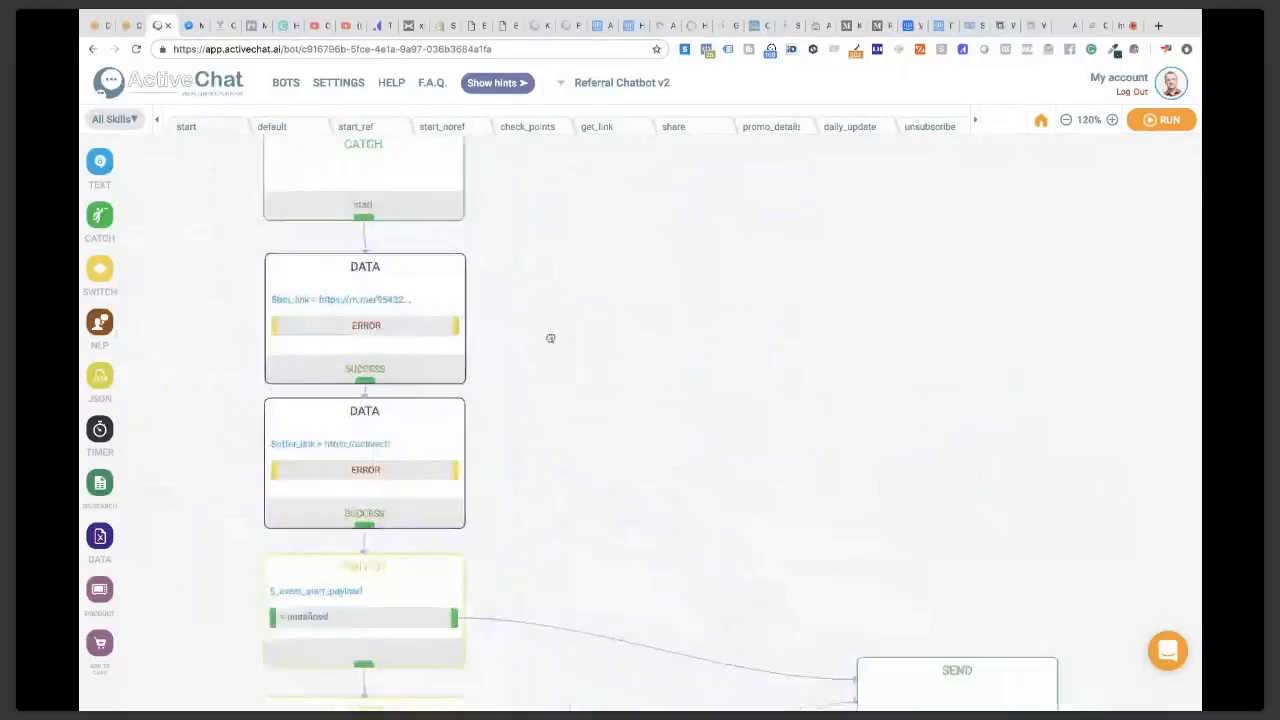
left_click(342, 256)
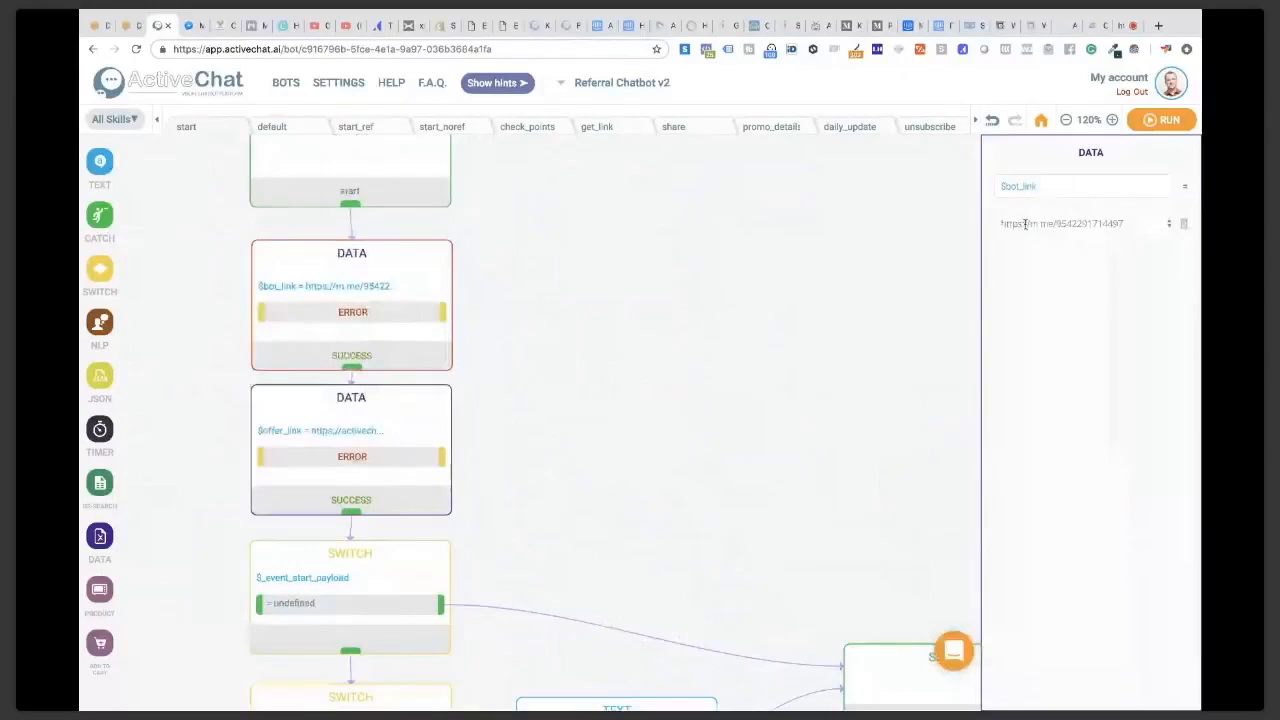
left_click(311, 406)
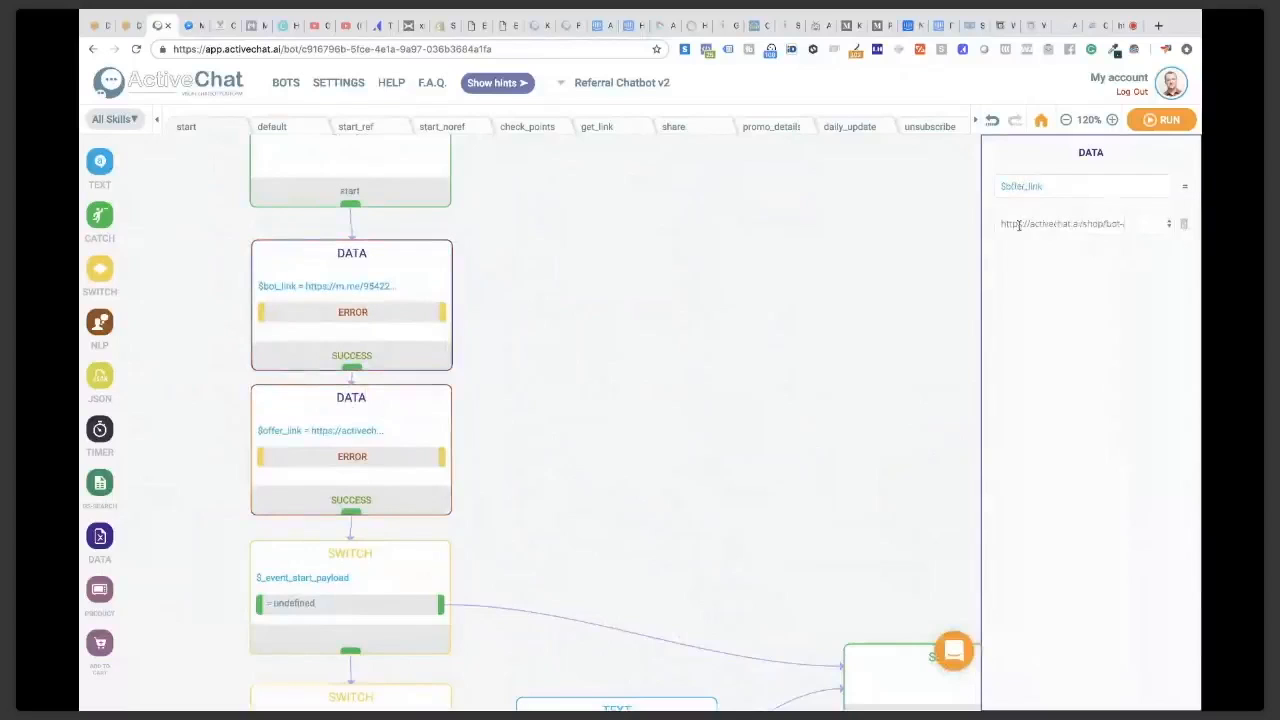
left_click_drag(1038, 224, 1080, 224)
left_click(1076, 224)
left_click(317, 267)
left_click(331, 406)
Step: Inspect the SWITCH block comparing $_event_start_payload with undefined and the start_noref SEND block it leads to
left_click_drag(520, 534, 357, 317)
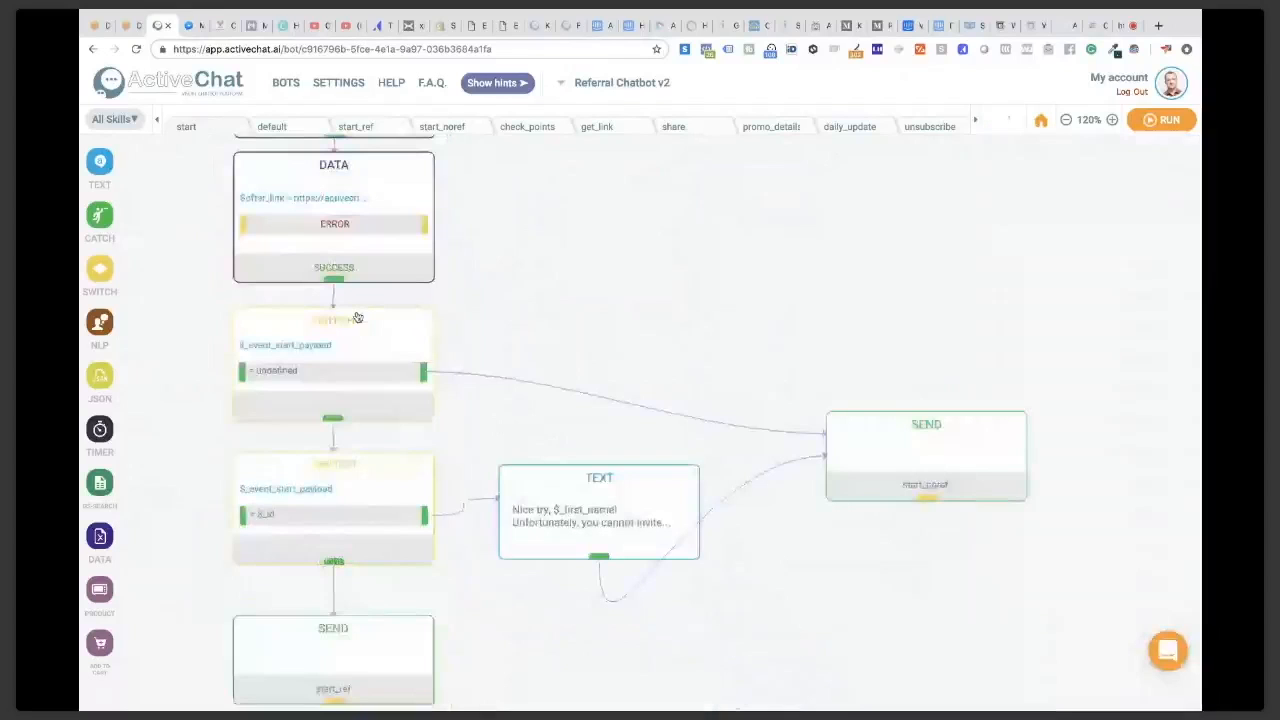
left_click(357, 317)
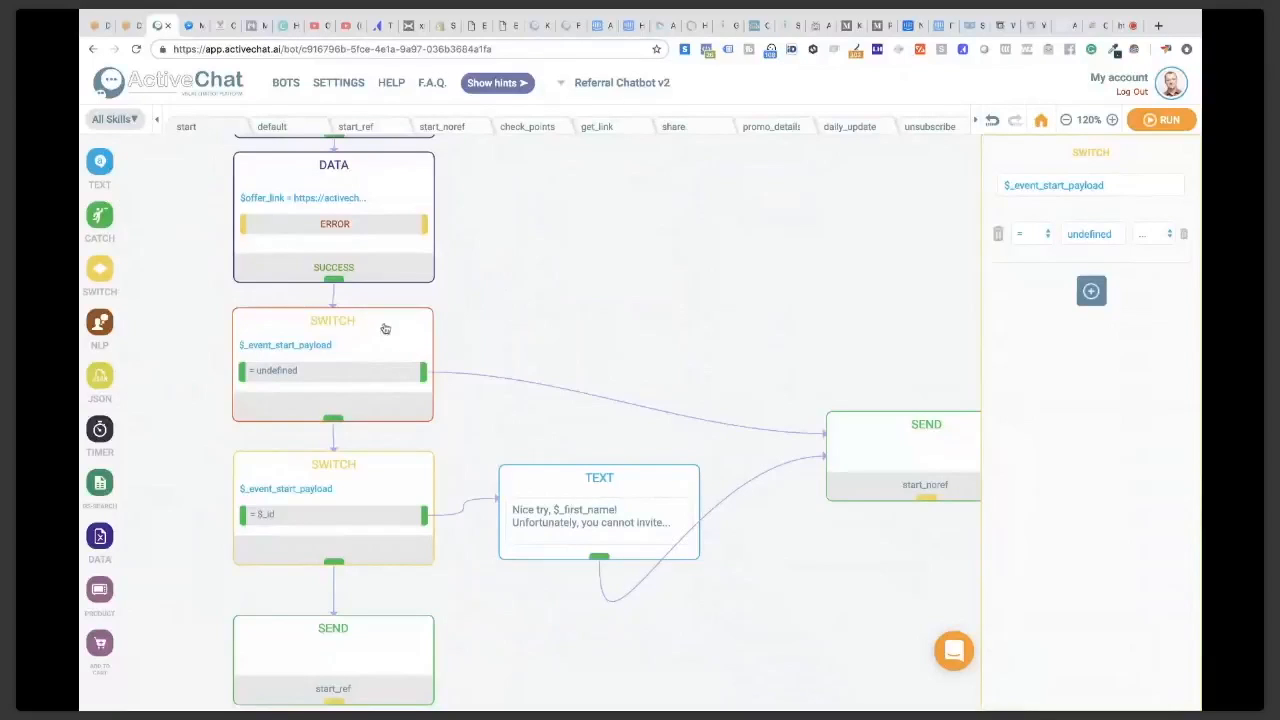
left_click(743, 332)
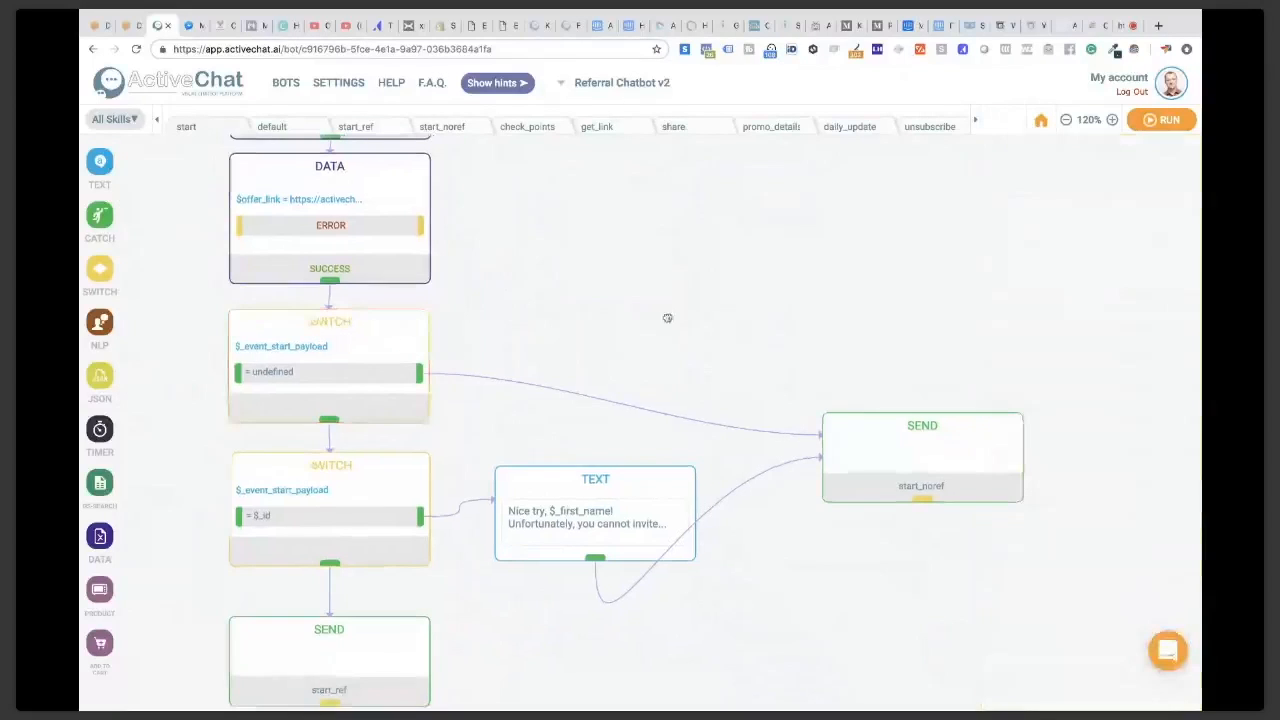
left_click(760, 414)
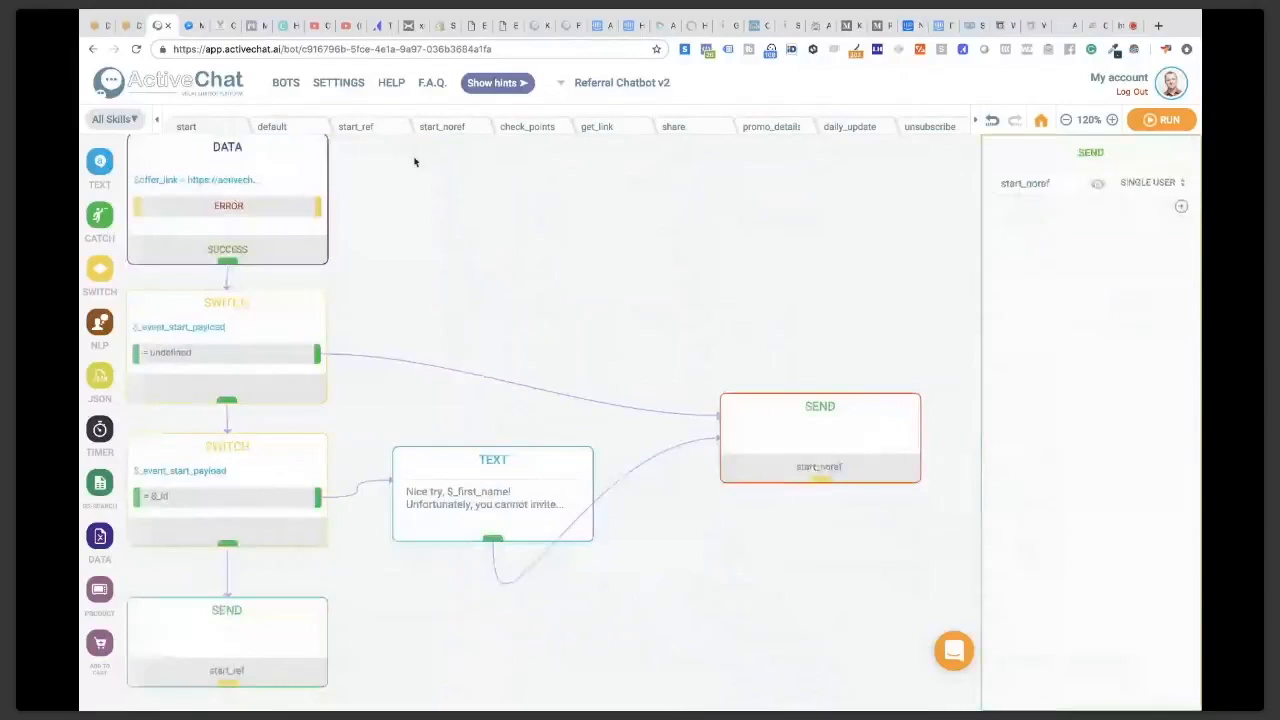
left_click(469, 297)
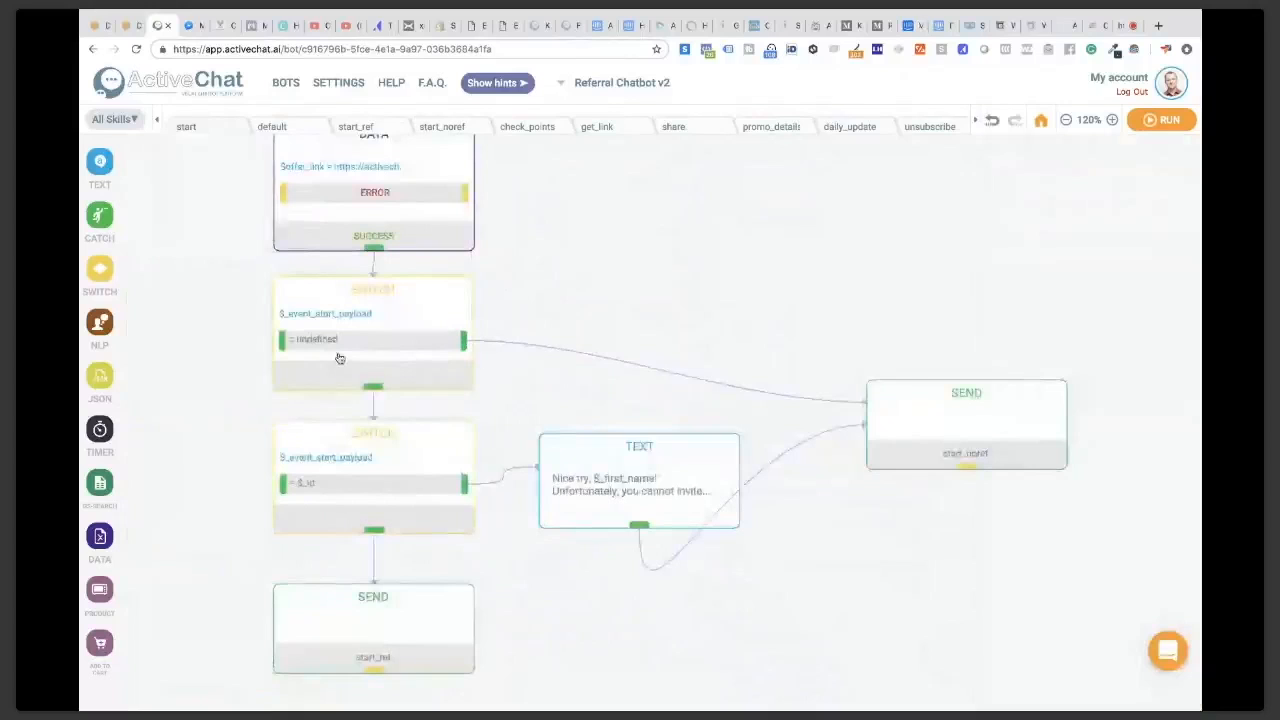
Step: Inspect the SWITCH block comparing $_event_start_payload with $_id, its "Nice try" TEXT block, and the start_ref SEND block
left_click(360, 438)
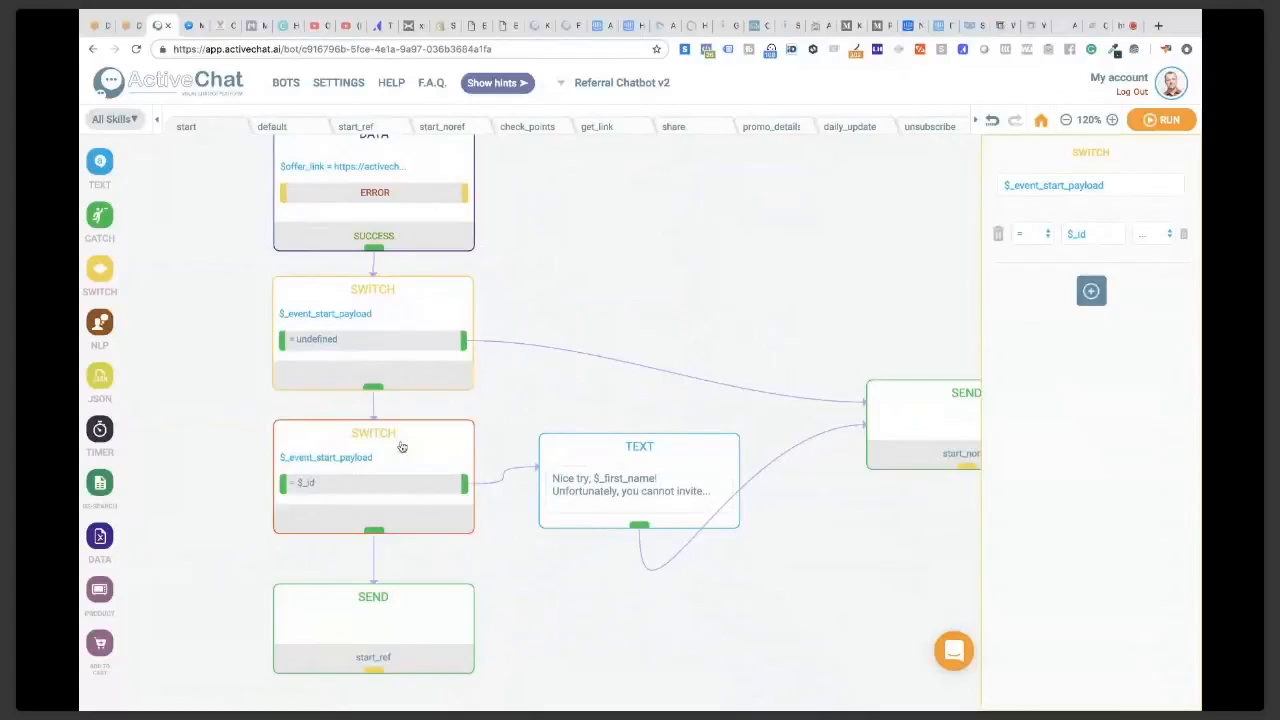
left_click(589, 452)
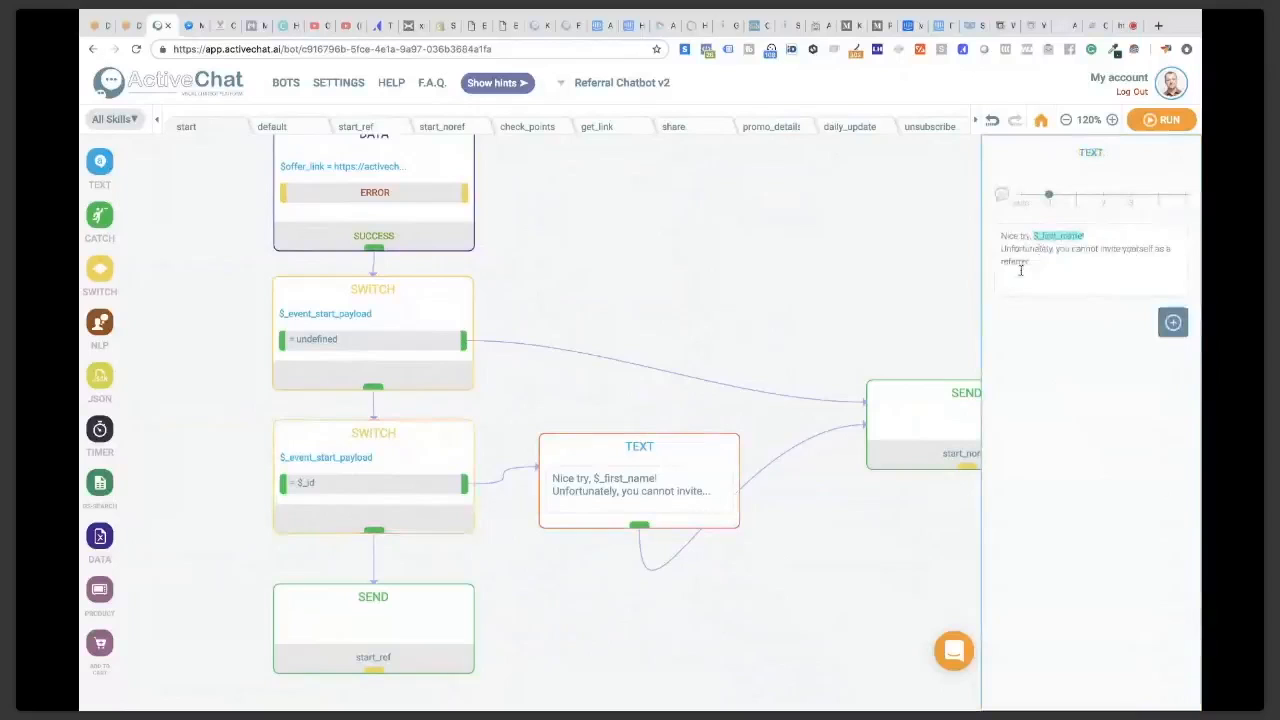
left_click(807, 322)
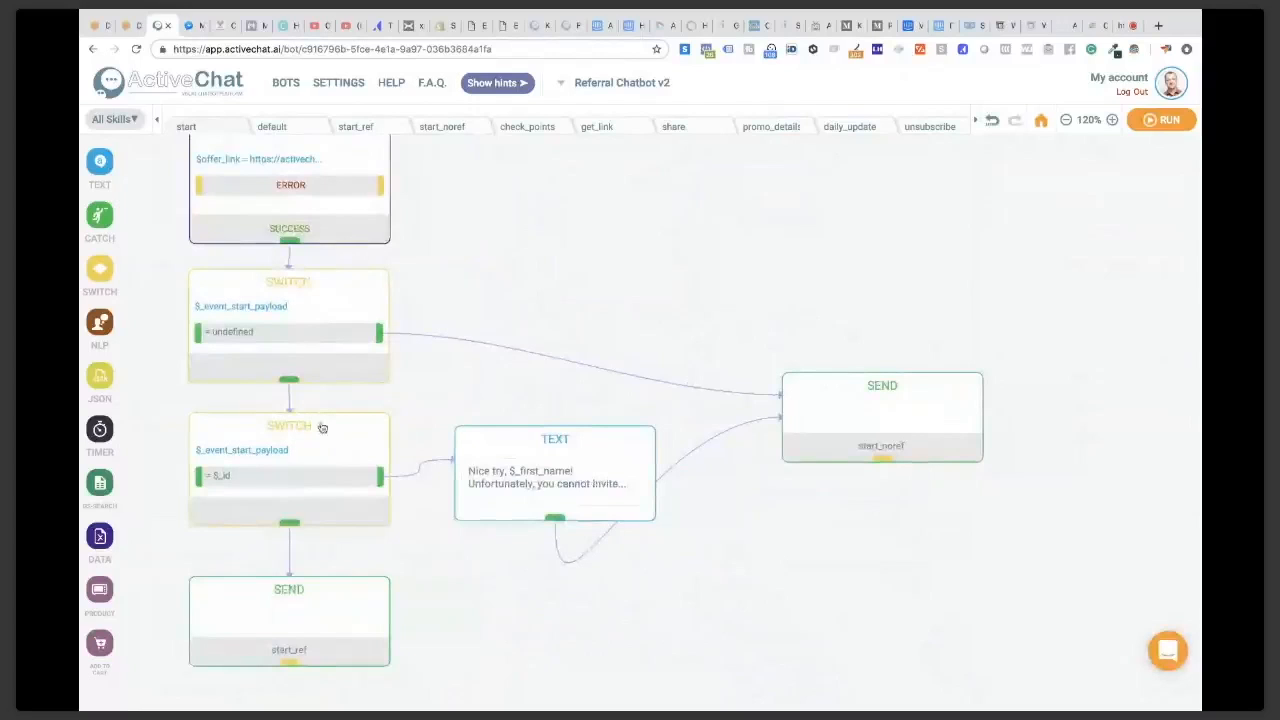
left_click(291, 590)
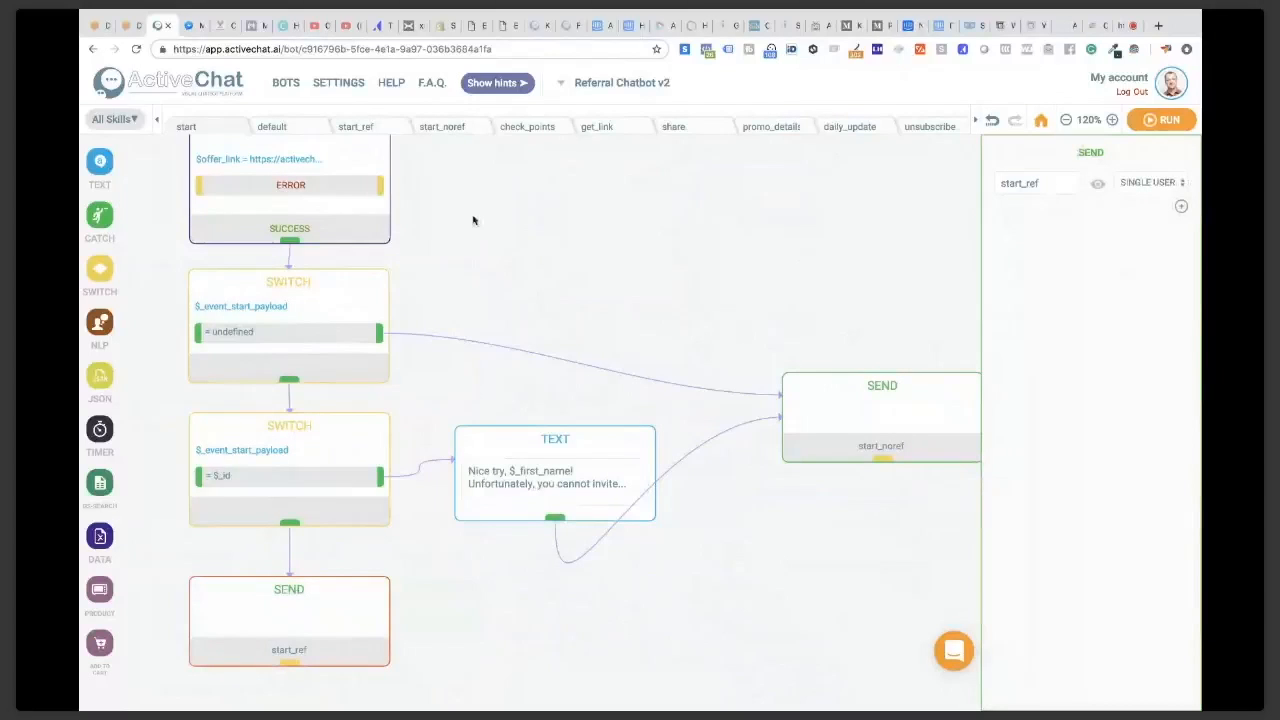
Step: Review the overall flow of the start skill and open the start_ref skill
scroll(453, 232, "down", 1)
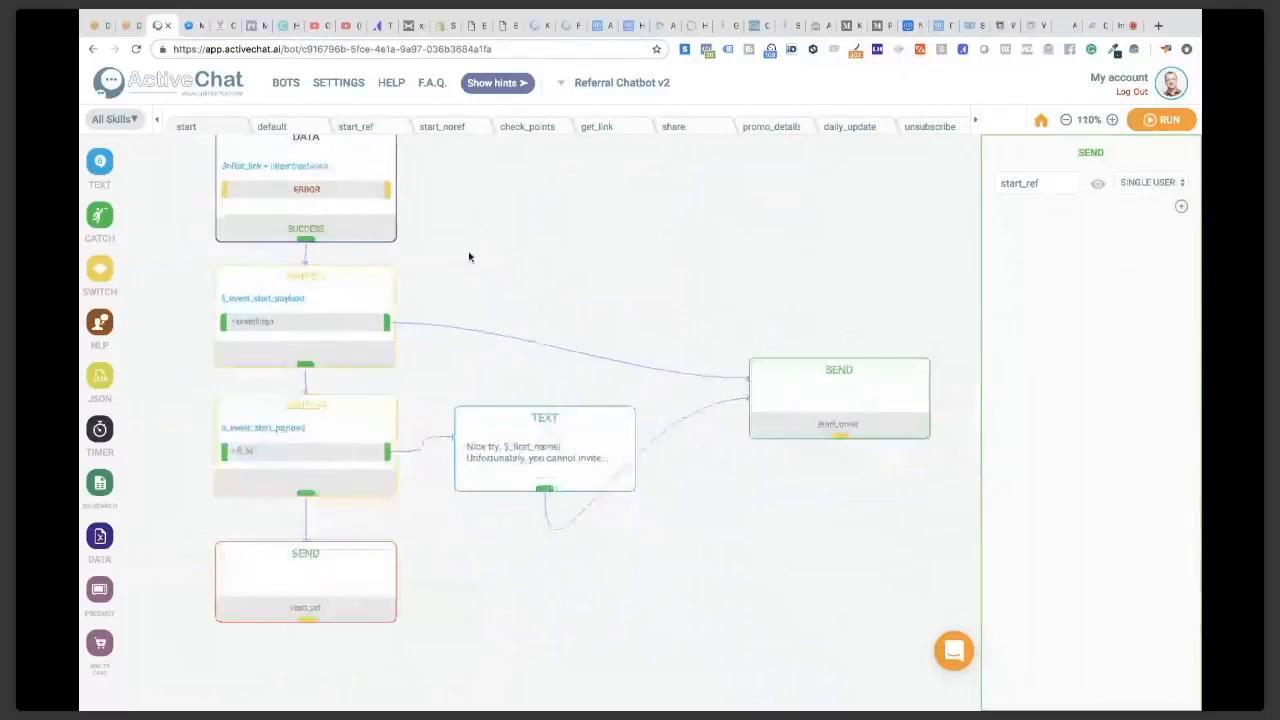
scroll(469, 257, "down", 2)
left_click_drag(455, 218, 434, 321)
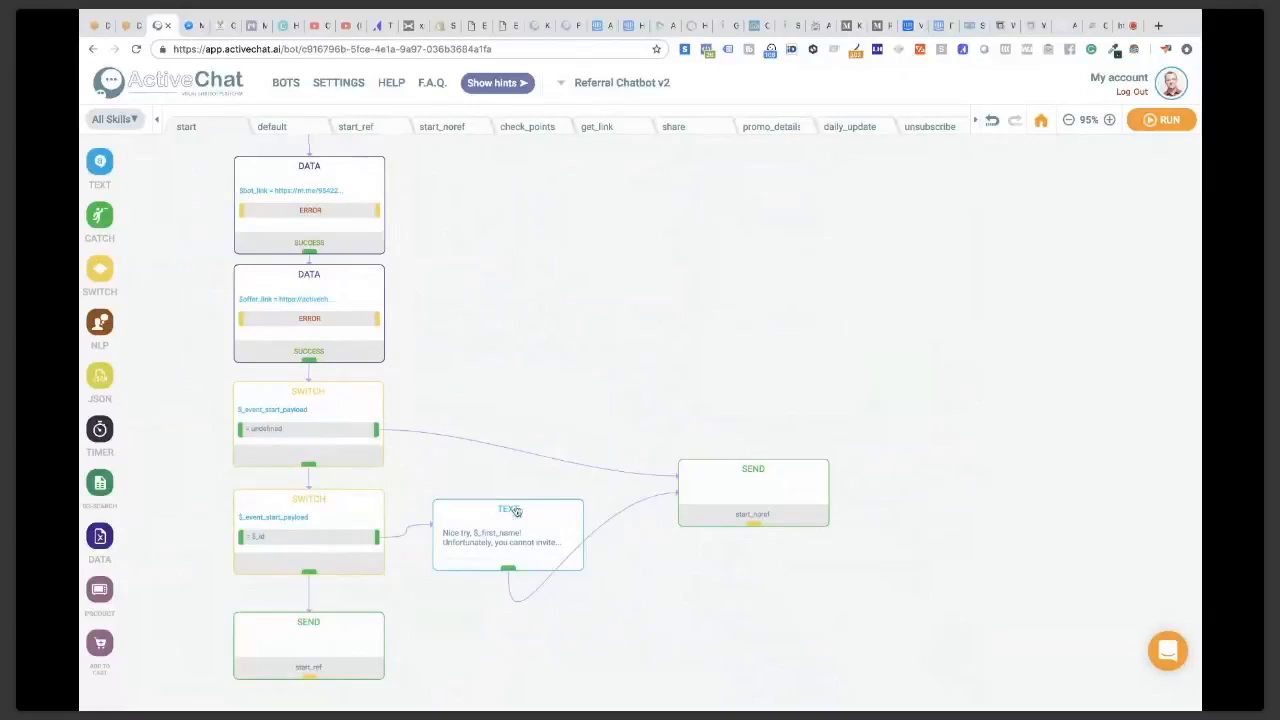
left_click(356, 127)
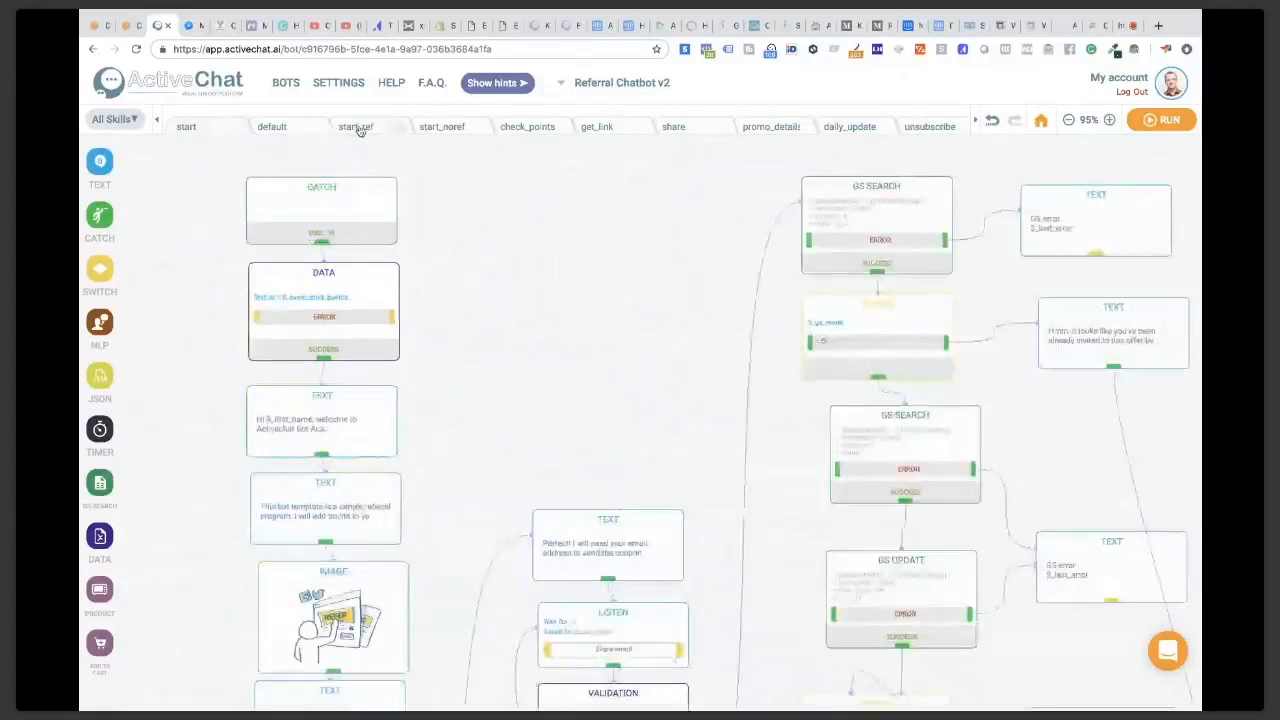
Step: Inspect the start_ref skill's DATA block assigning $_event_start_payload to $ref_id, and the welcome TEXT block that follows it
scroll(443, 234, "up", 5)
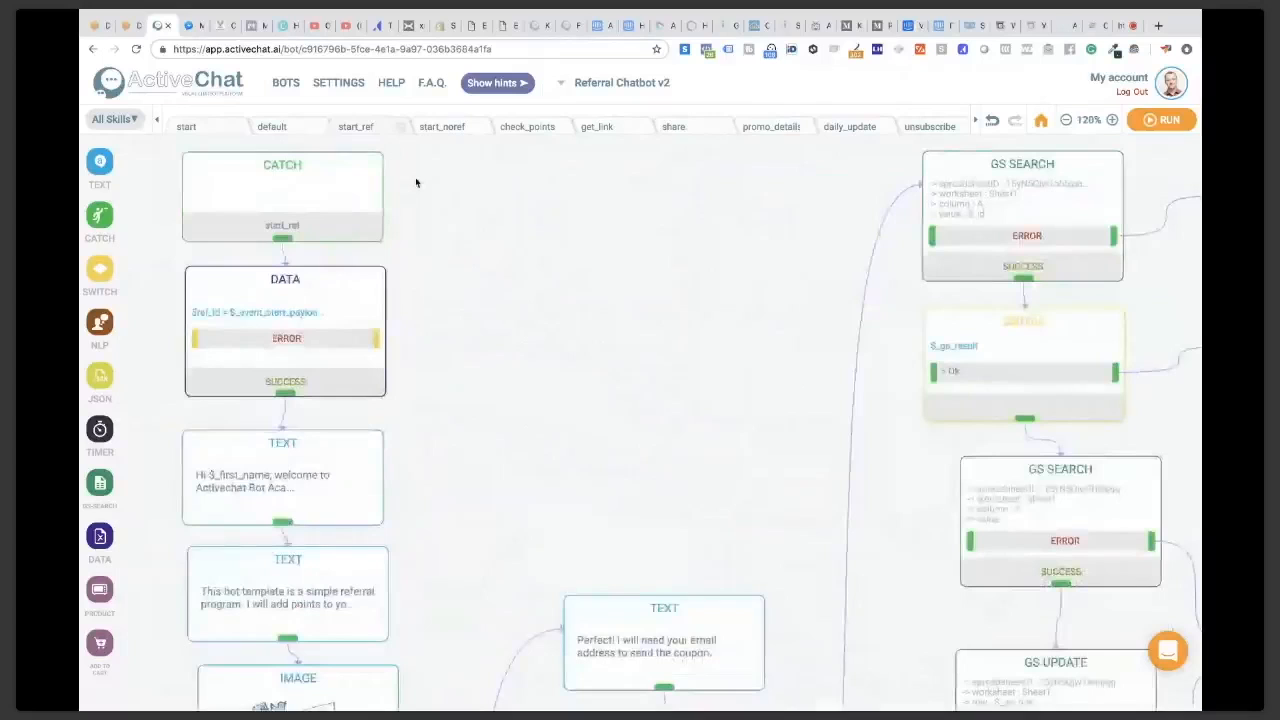
left_click_drag(416, 182, 481, 246)
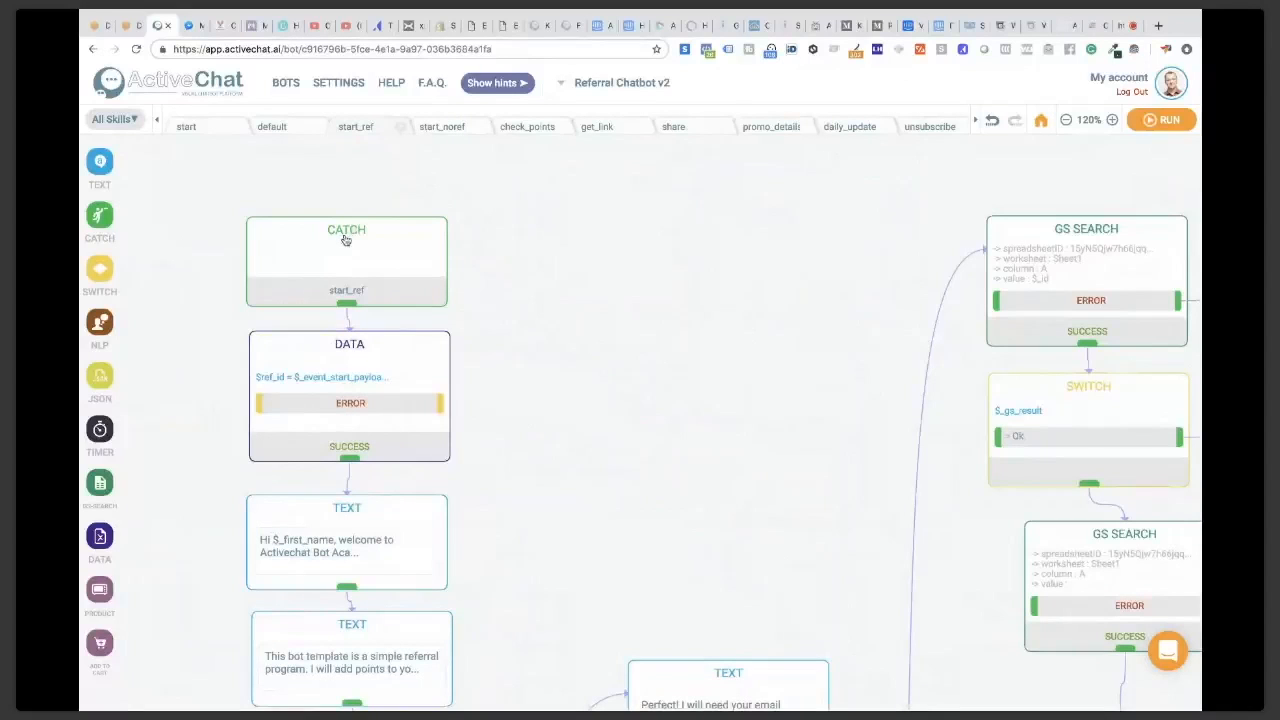
left_click(342, 349)
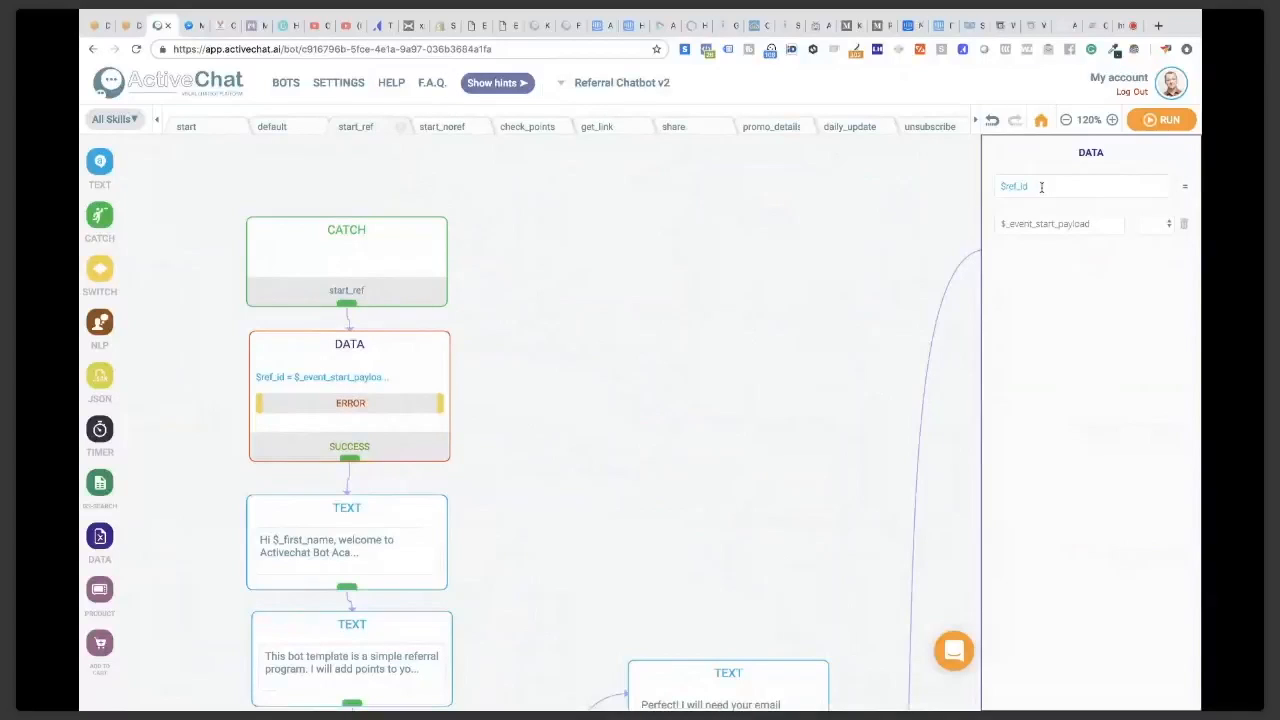
left_click(298, 511)
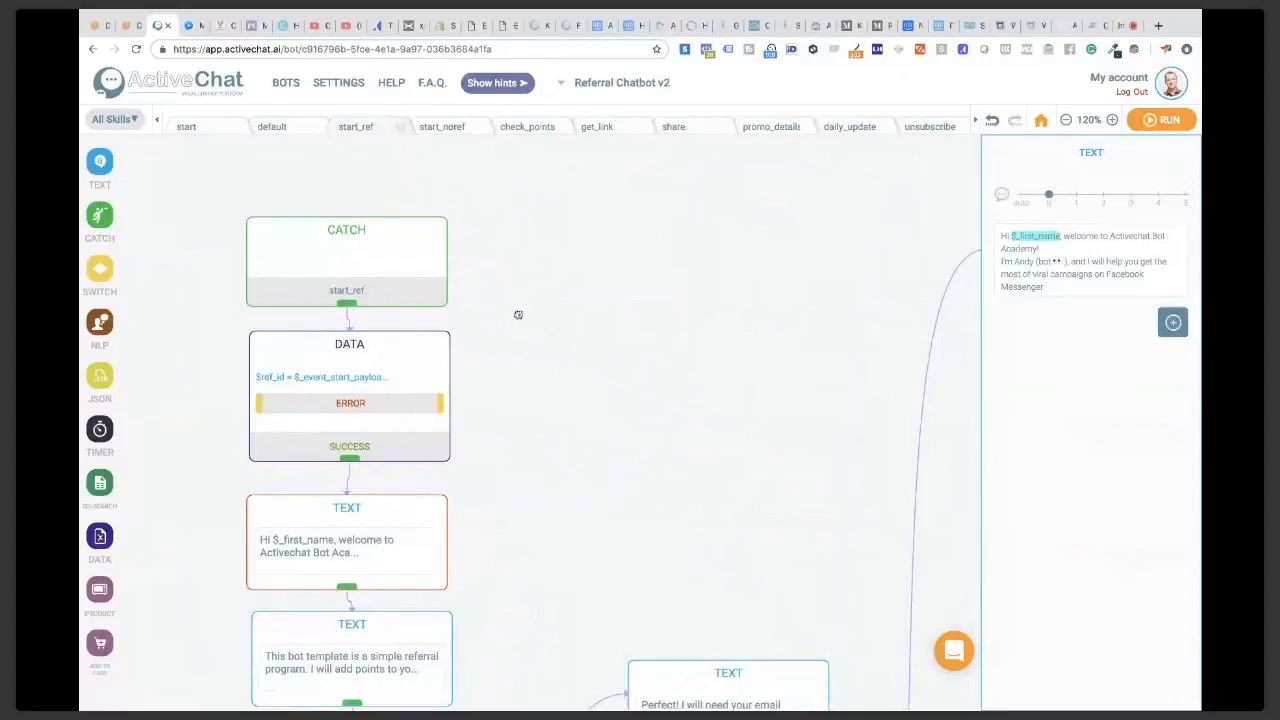
Step: Inspect the referral IMAGE block, the product description TEXT block, and the discount TEXT block with the "Yes, I'm in!" button
scroll(518, 314, "down", 3)
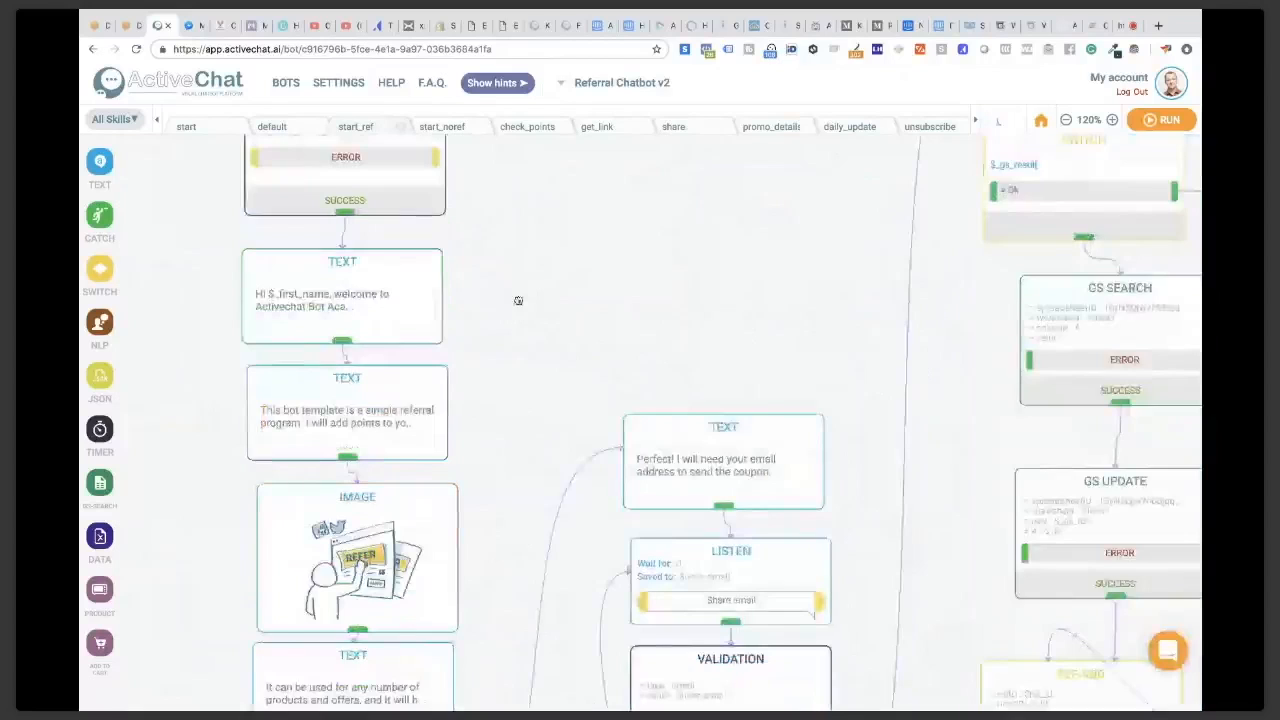
left_click(328, 506)
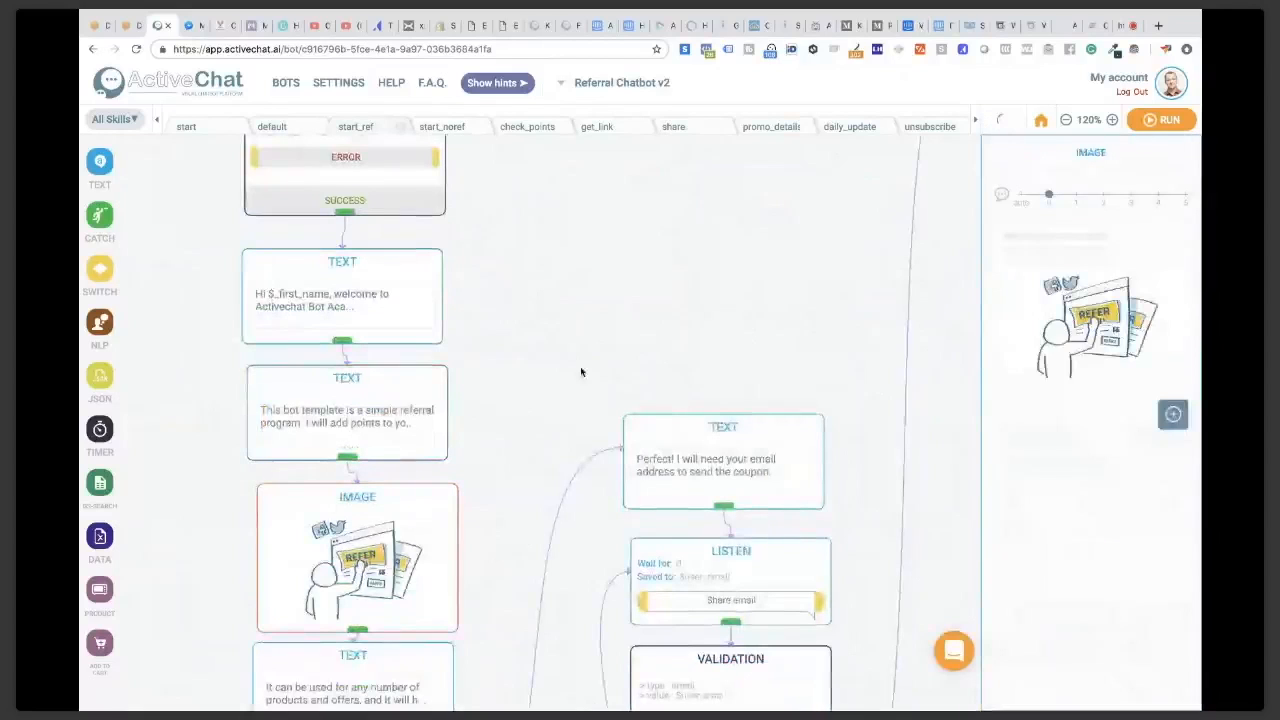
left_click_drag(581, 372, 537, 224)
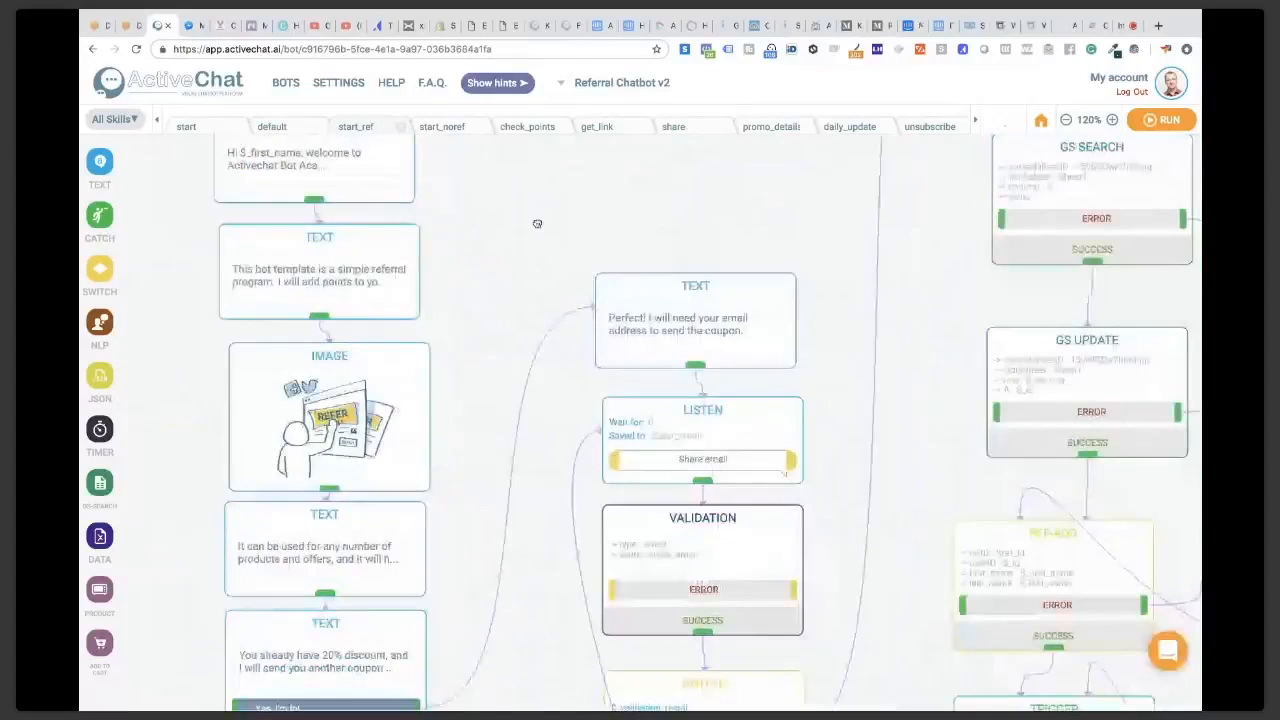
left_click(322, 548)
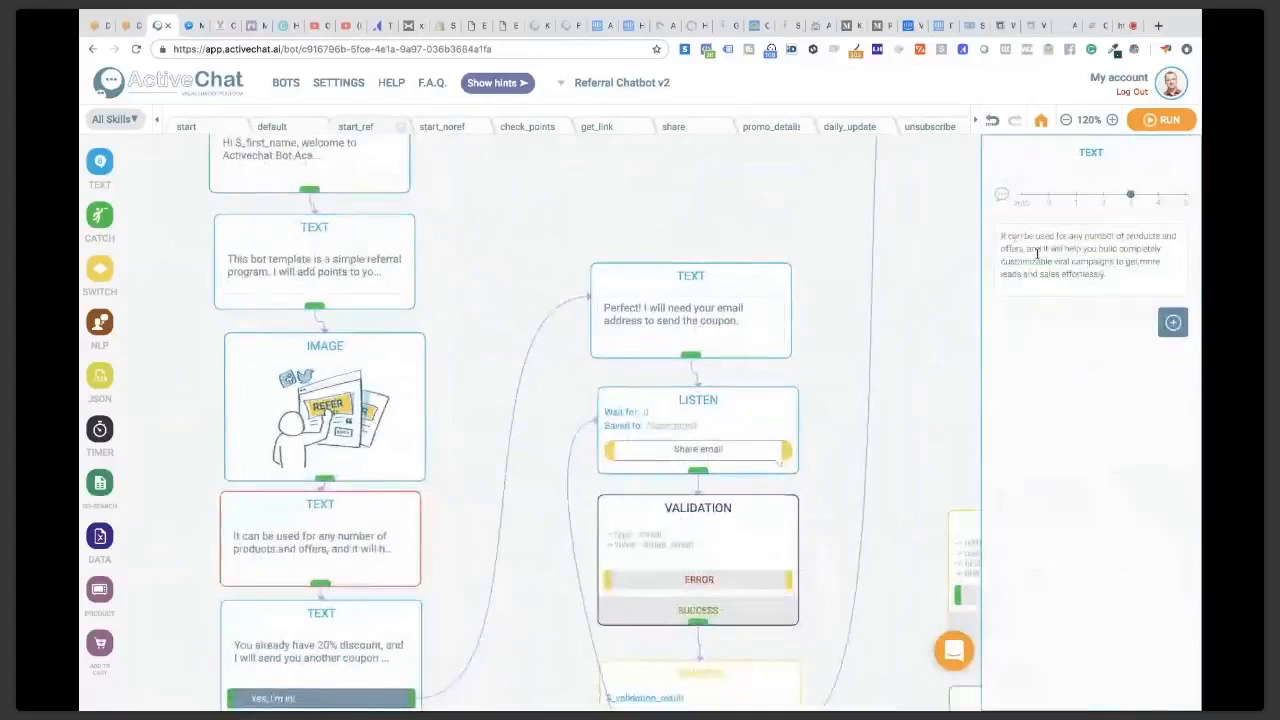
left_click(329, 619)
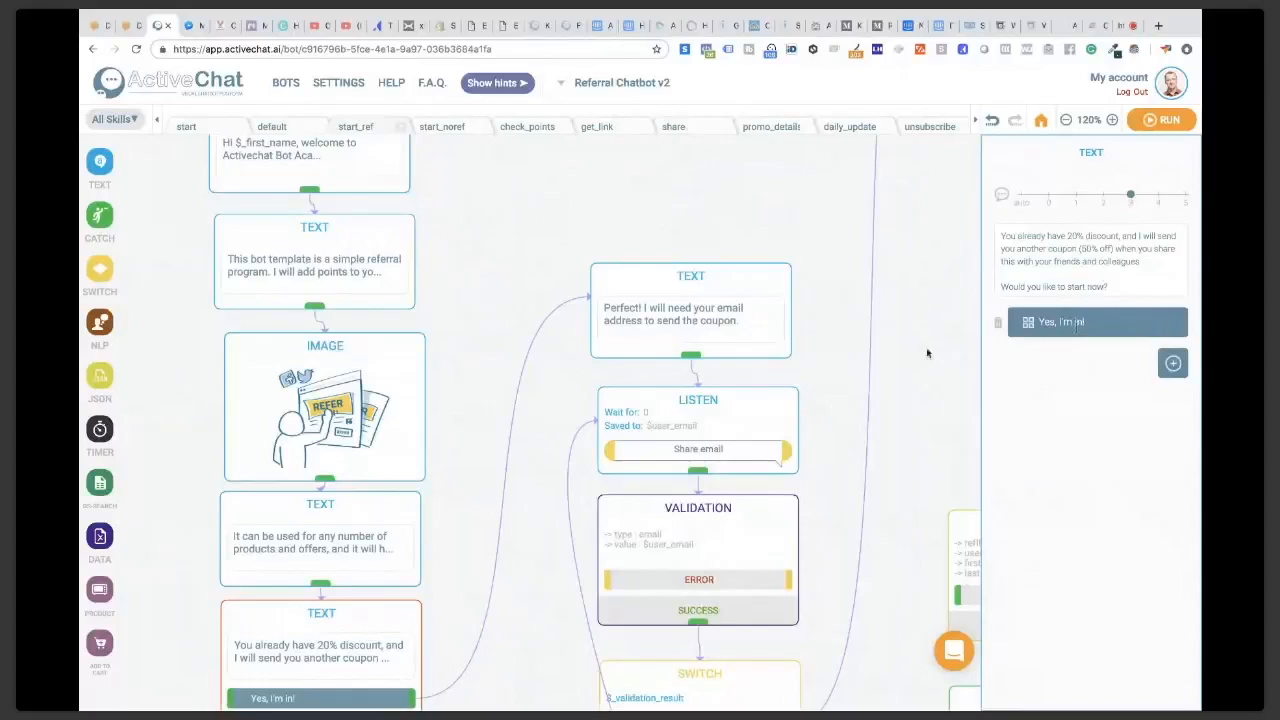
Step: Inspect the TEXT block requesting the email address and the LISTEN block with its Share email reply and $user_email attribute
left_click(688, 292)
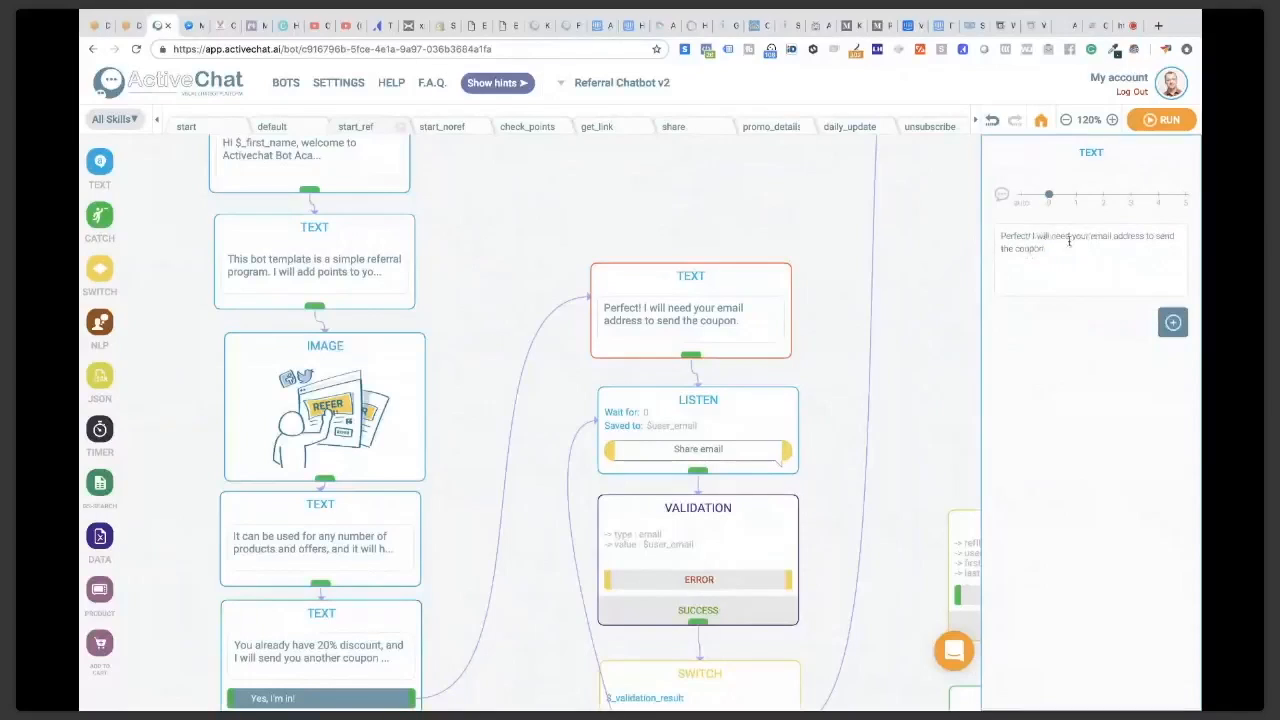
left_click(655, 407)
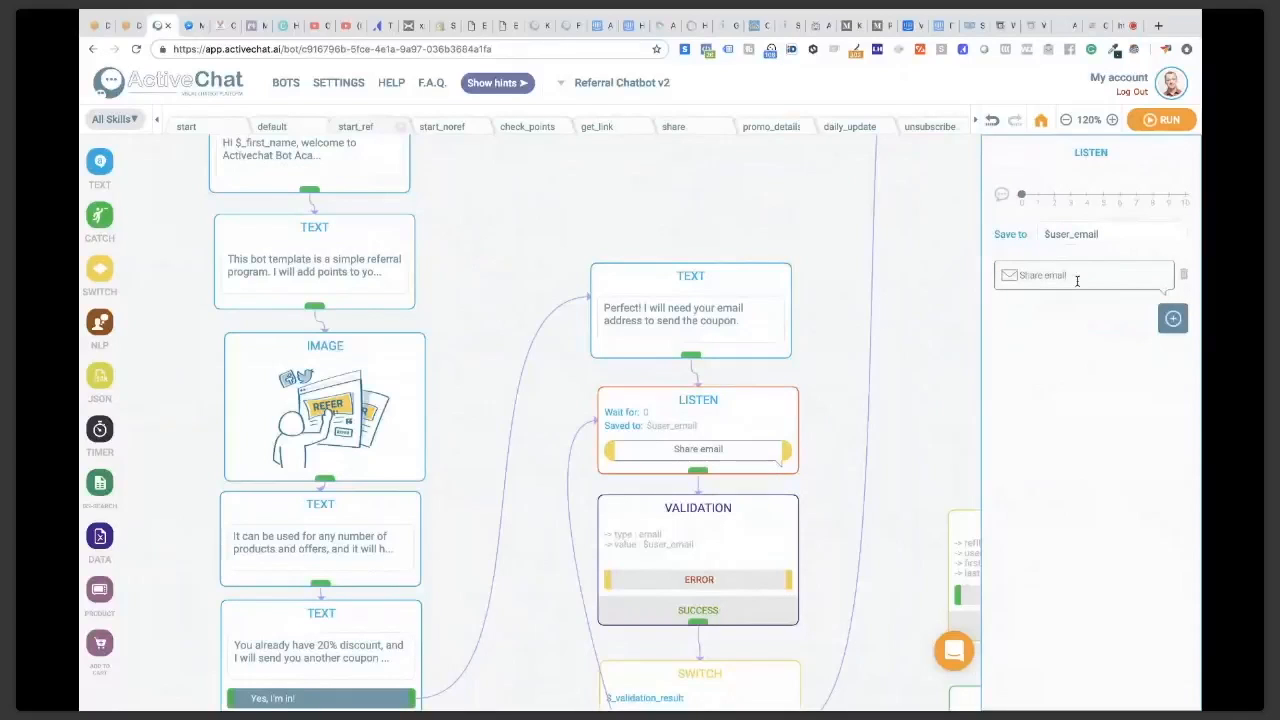
mouse_move(1172, 318)
Step: Check the VALIDATION block's Email test on $user_email against the attribute saved by the LISTEN block
left_click_drag(812, 343, 730, 155)
left_click(612, 334)
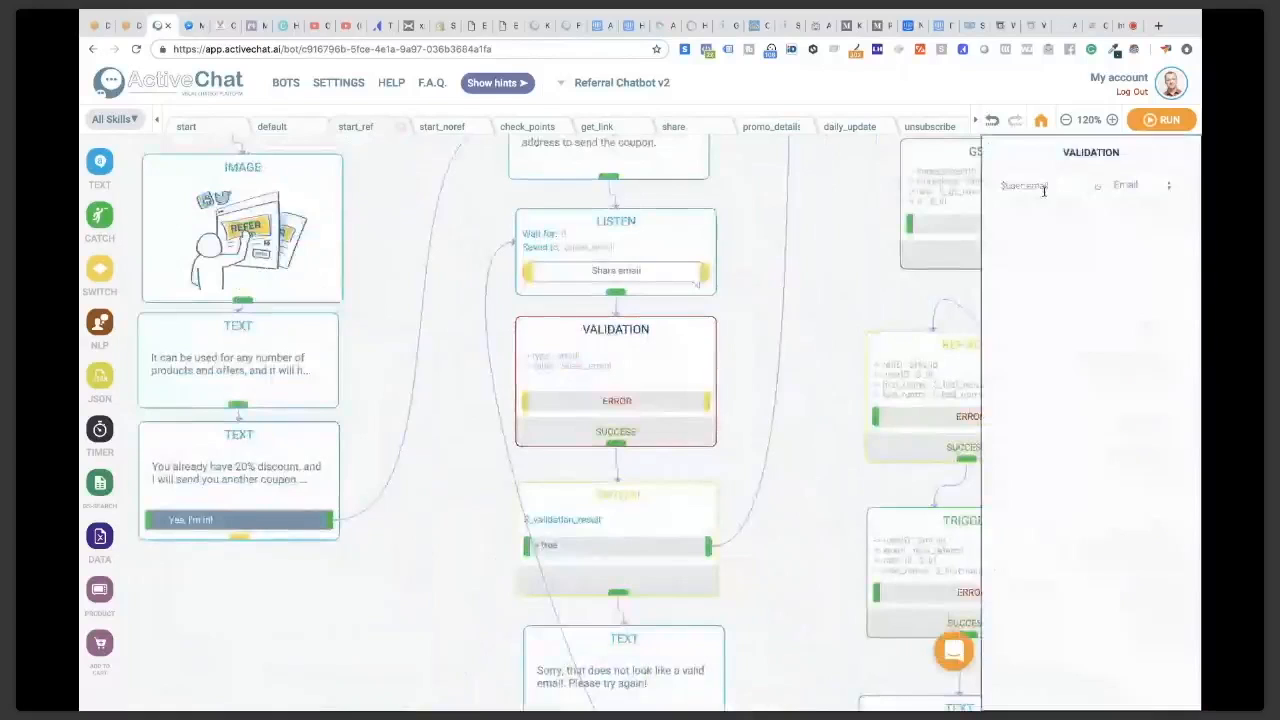
left_click(595, 229)
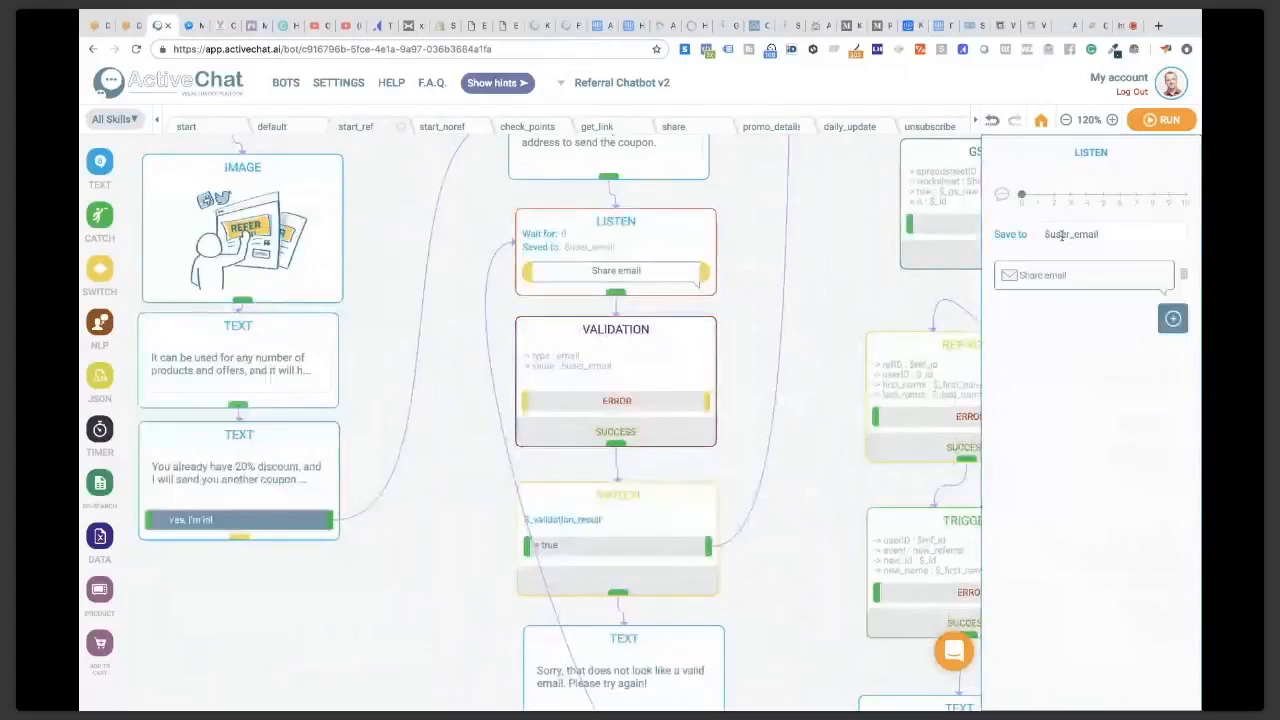
left_click(613, 338)
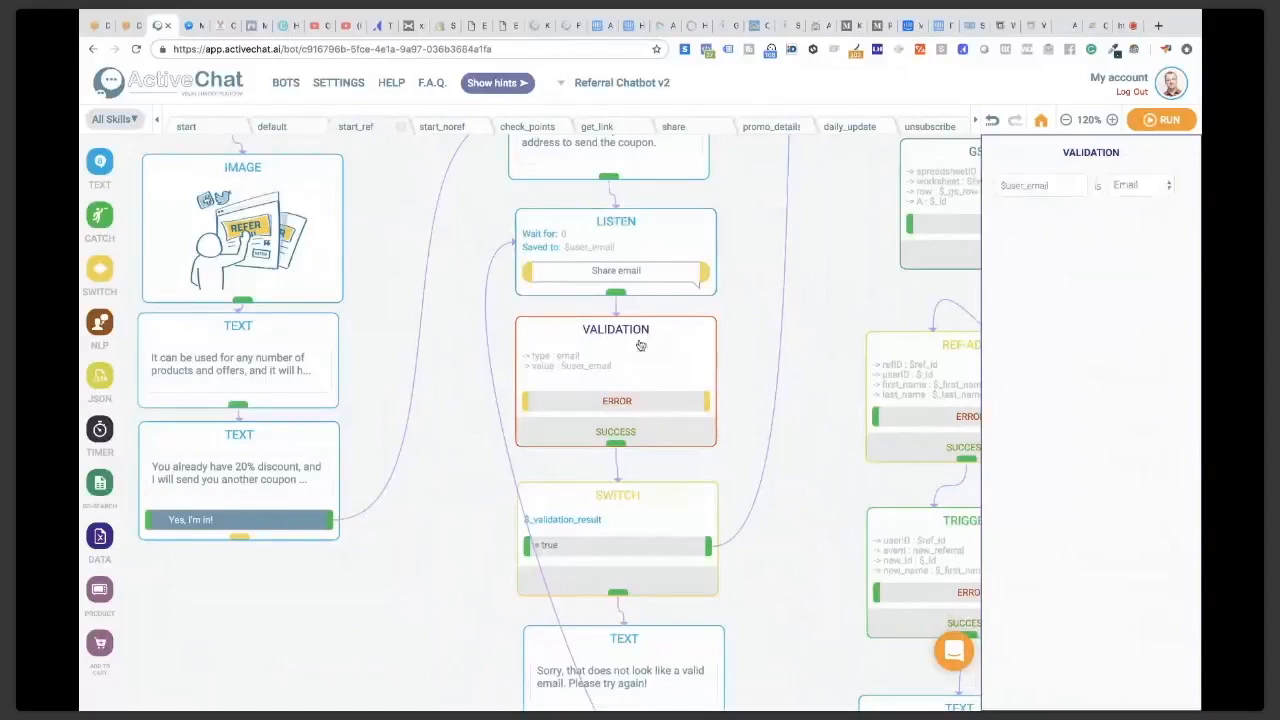
Step: Inspect the SWITCH block checking $_validation_result for true and the TEXT block for an invalid email
left_click(628, 496)
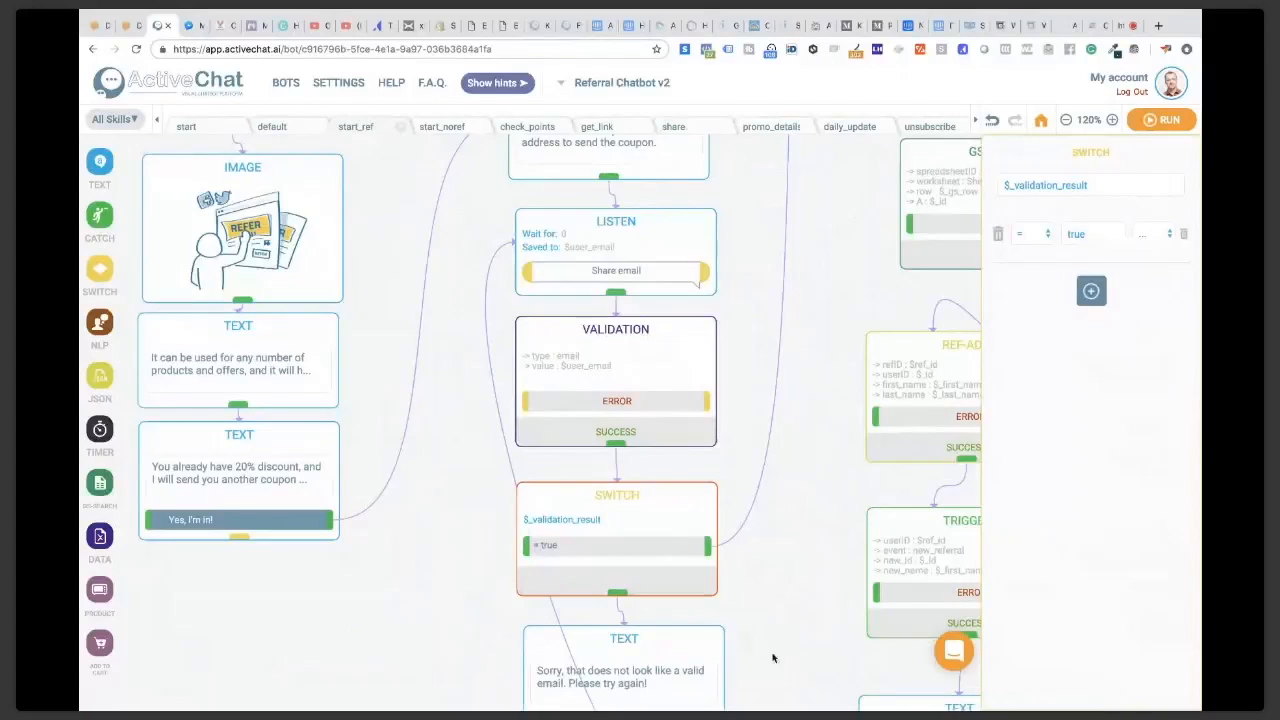
left_click(749, 572)
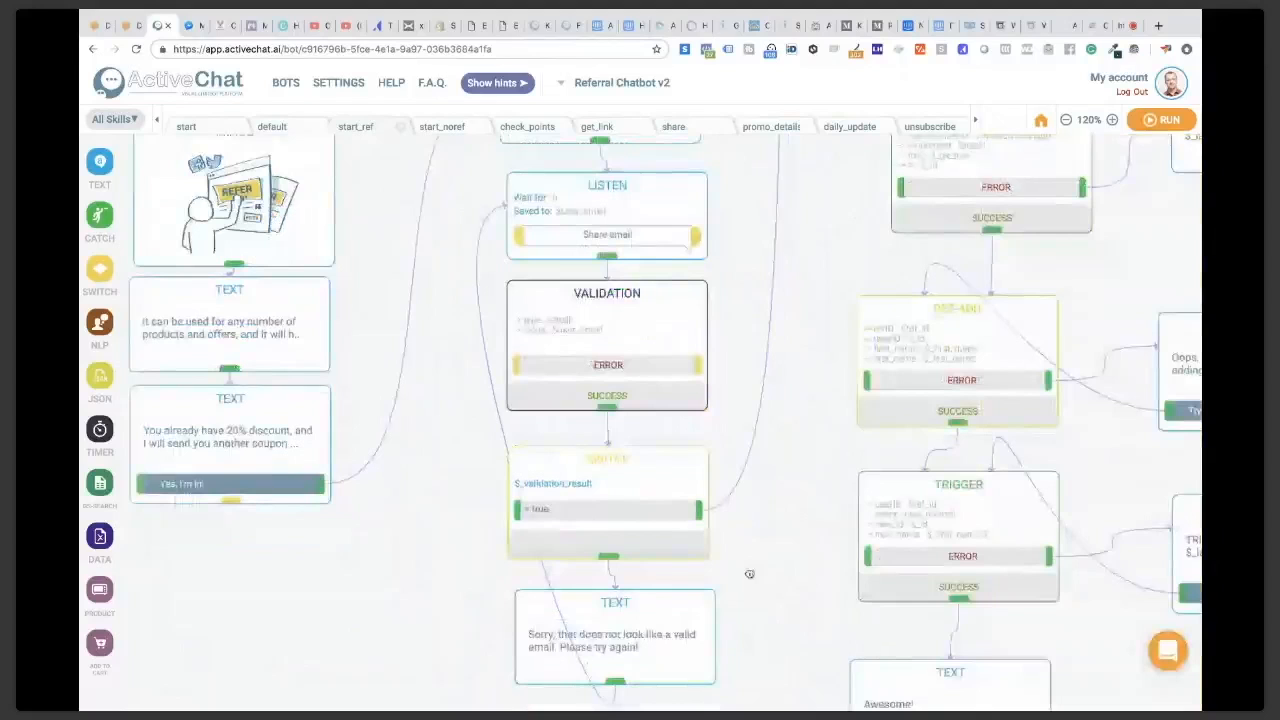
left_click(660, 600)
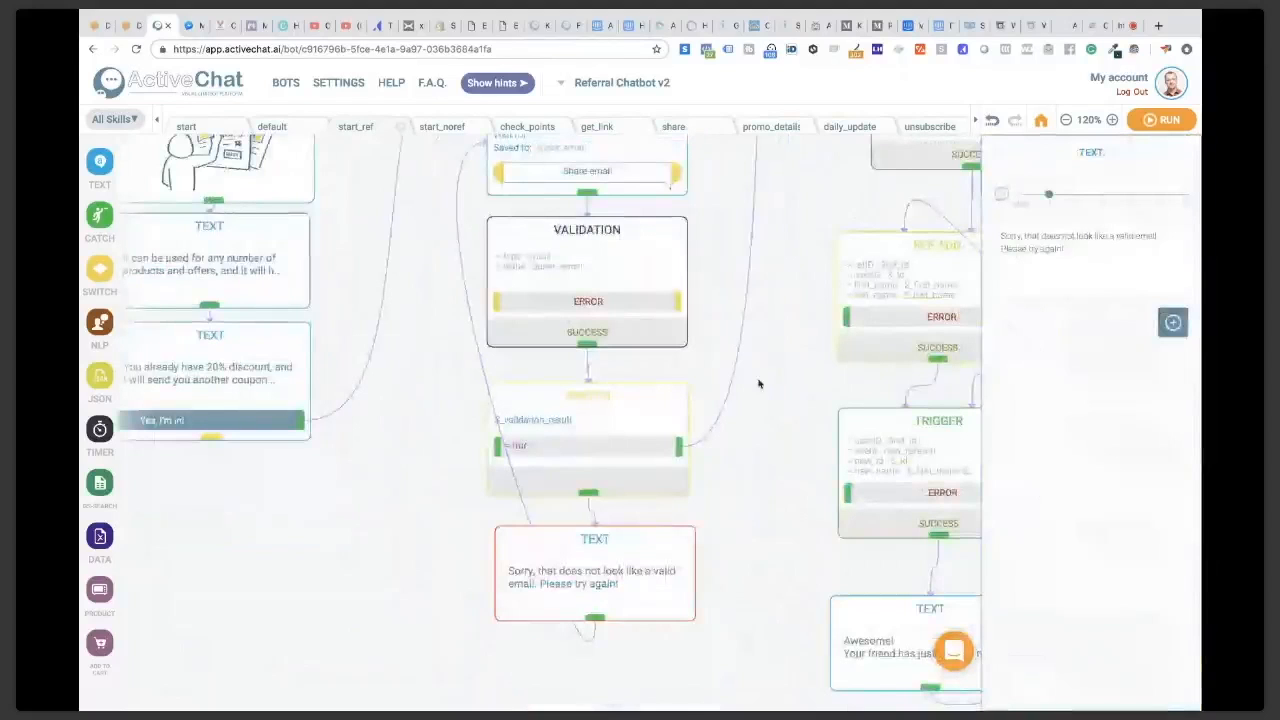
left_click(748, 418)
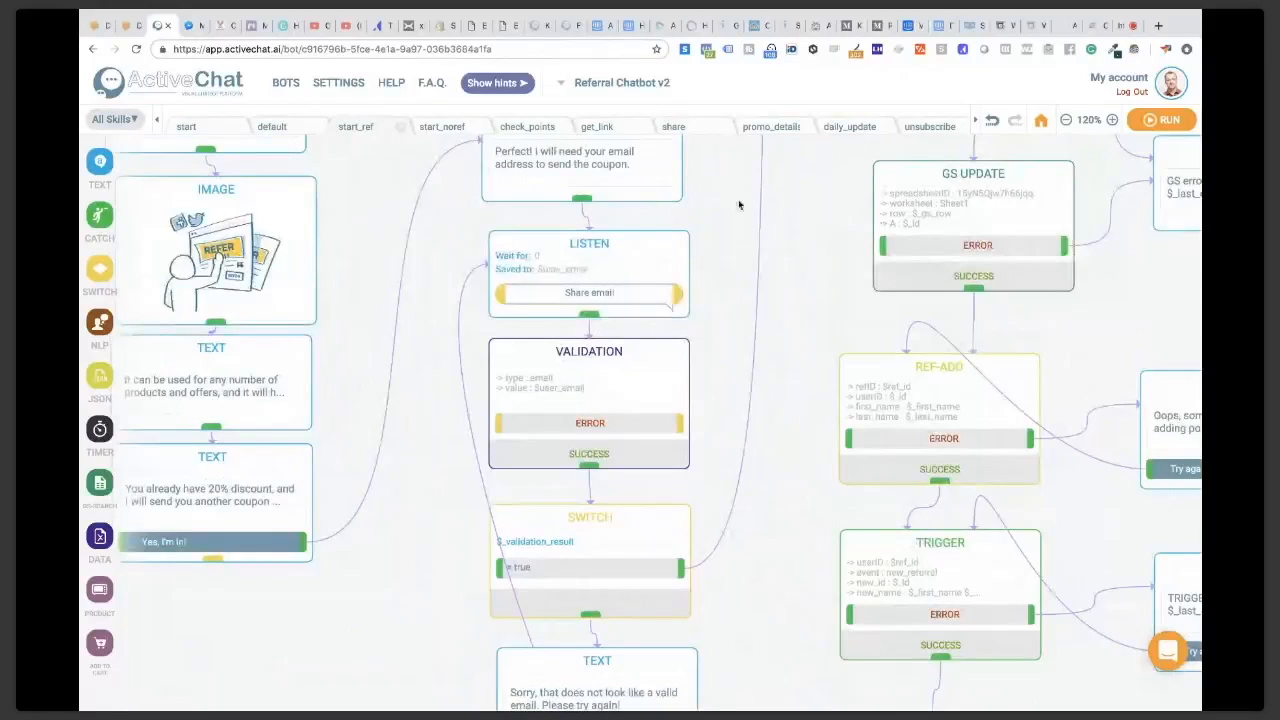
Step: Review the email collection loop from the coupon email request through validation to the "Please try again!" TEXT block
scroll(717, 265, "up", 1)
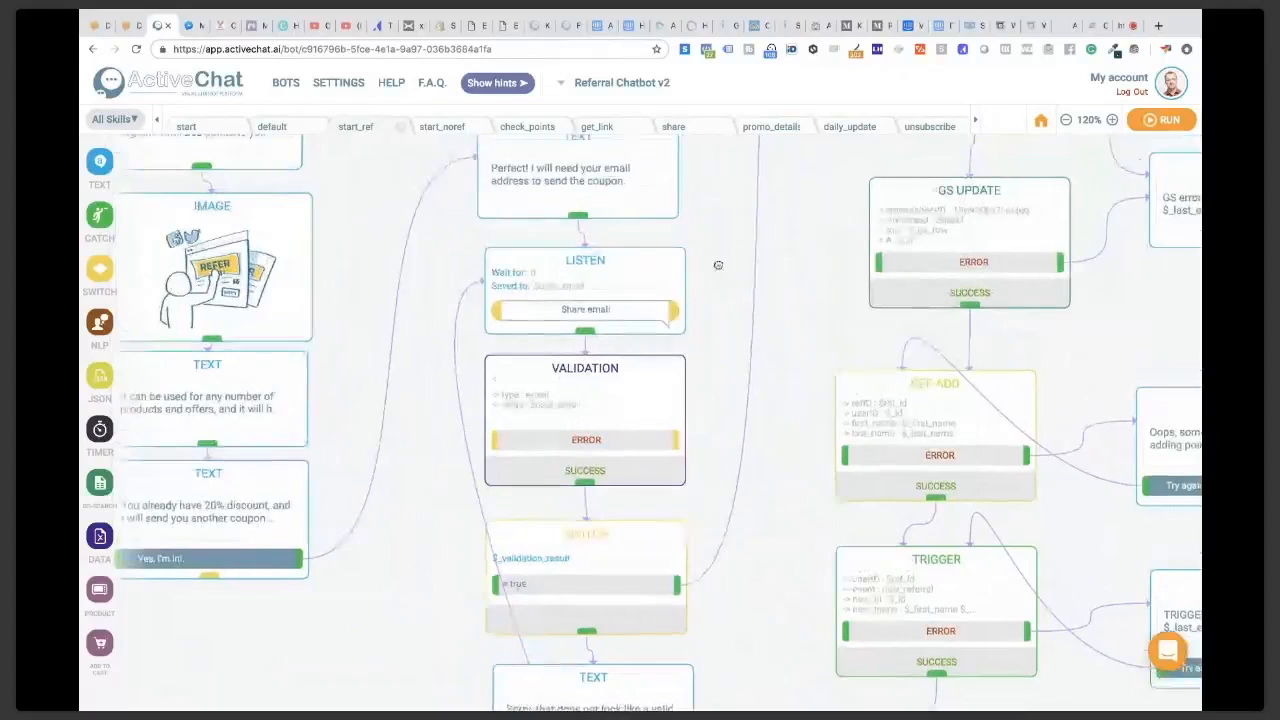
left_click_drag(718, 265, 627, 543)
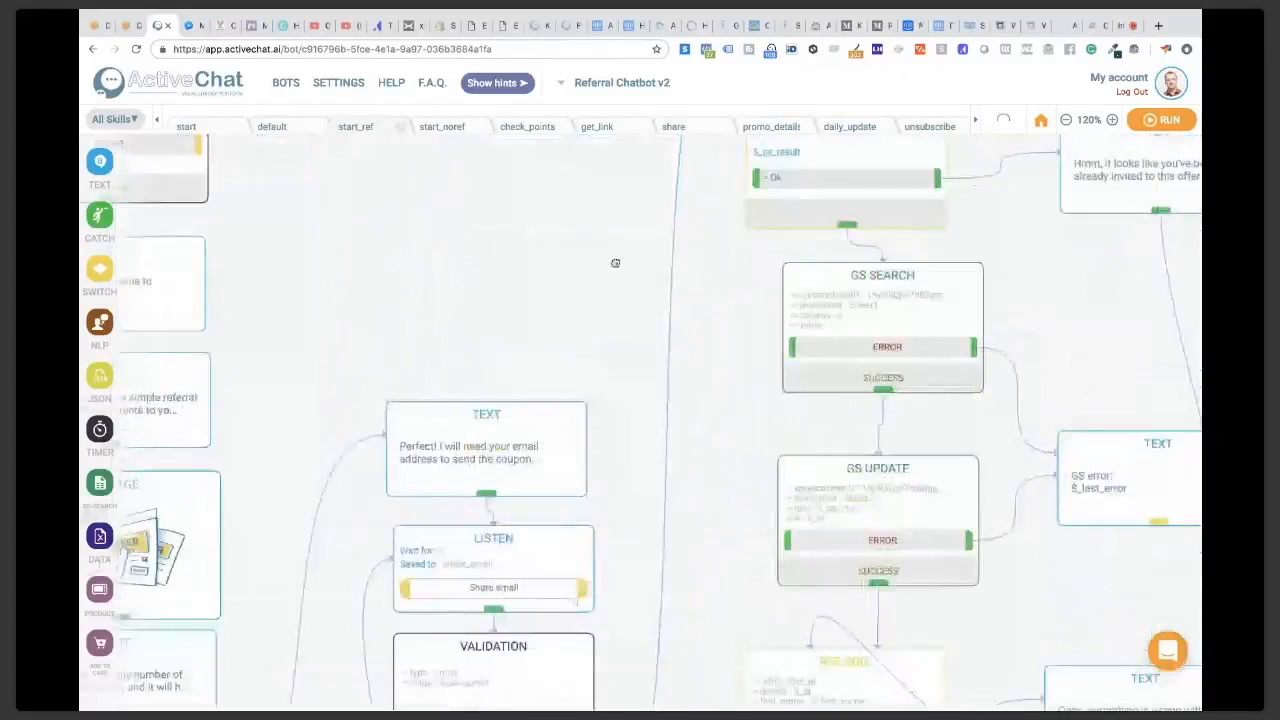
left_click_drag(615, 263, 490, 500)
left_click_drag(483, 276, 375, 255)
left_click_drag(218, 387, 435, 343)
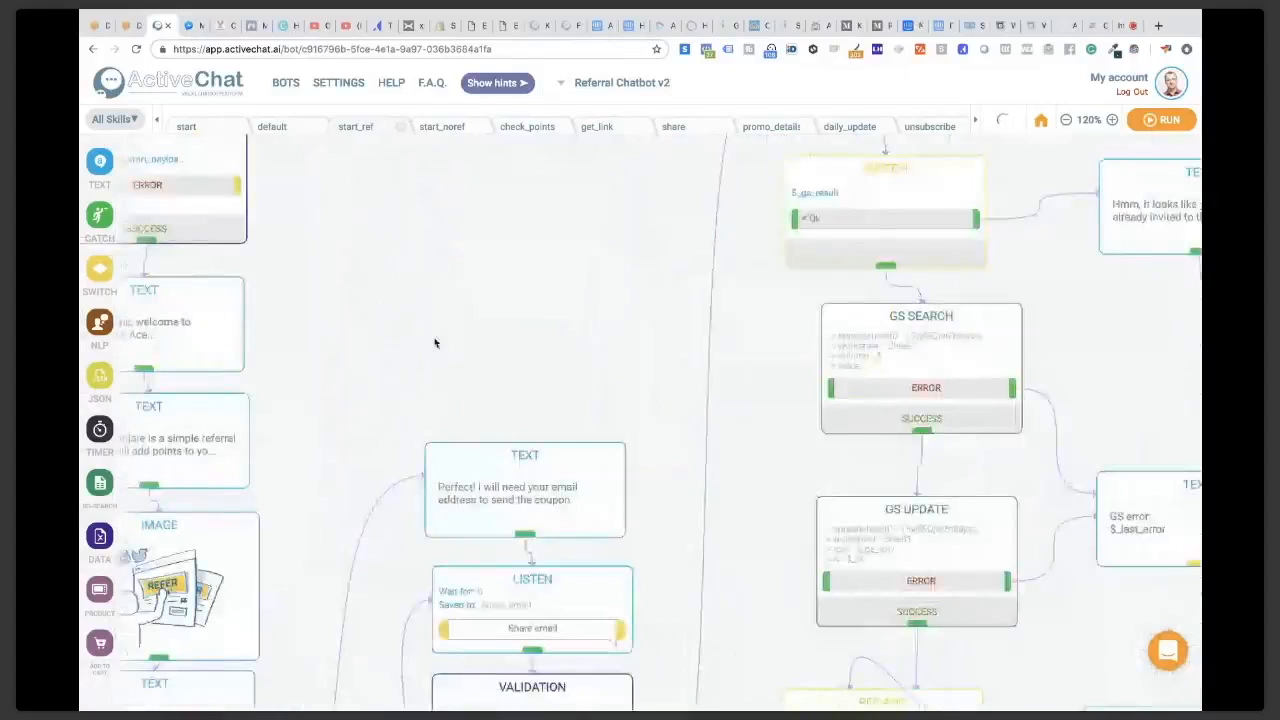
left_click_drag(453, 416, 509, 244)
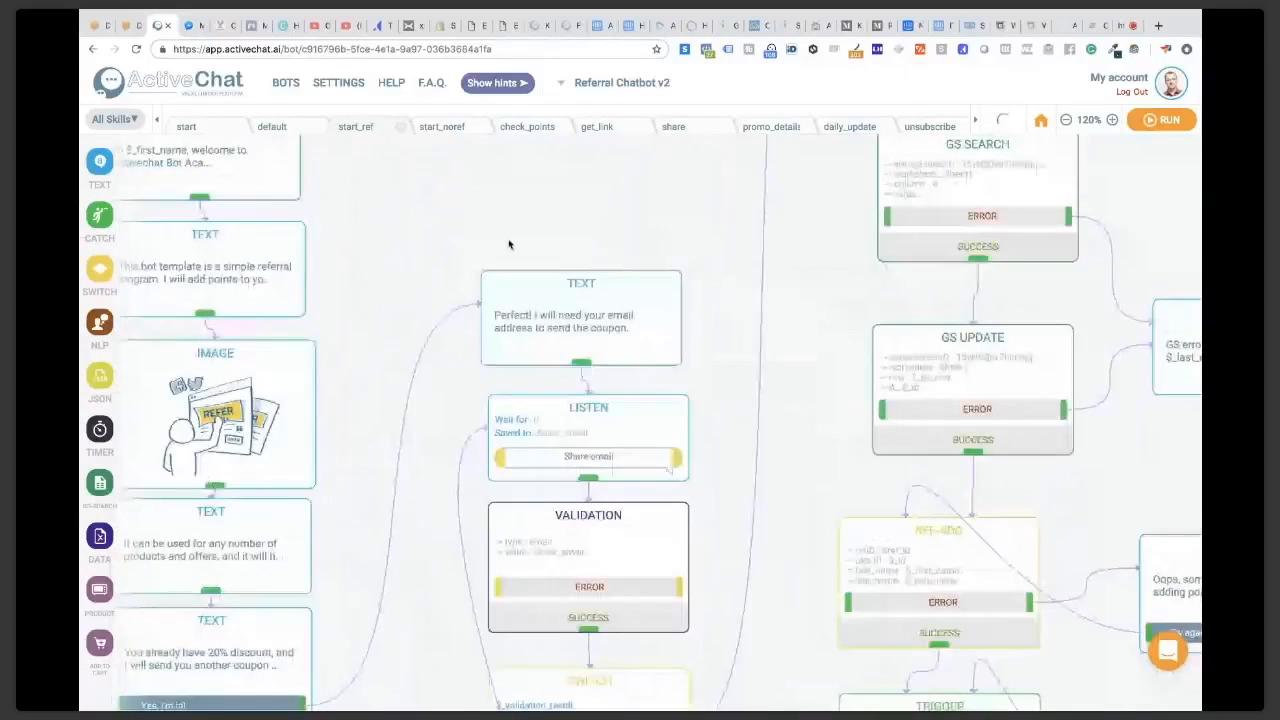
left_click_drag(714, 380, 719, 286)
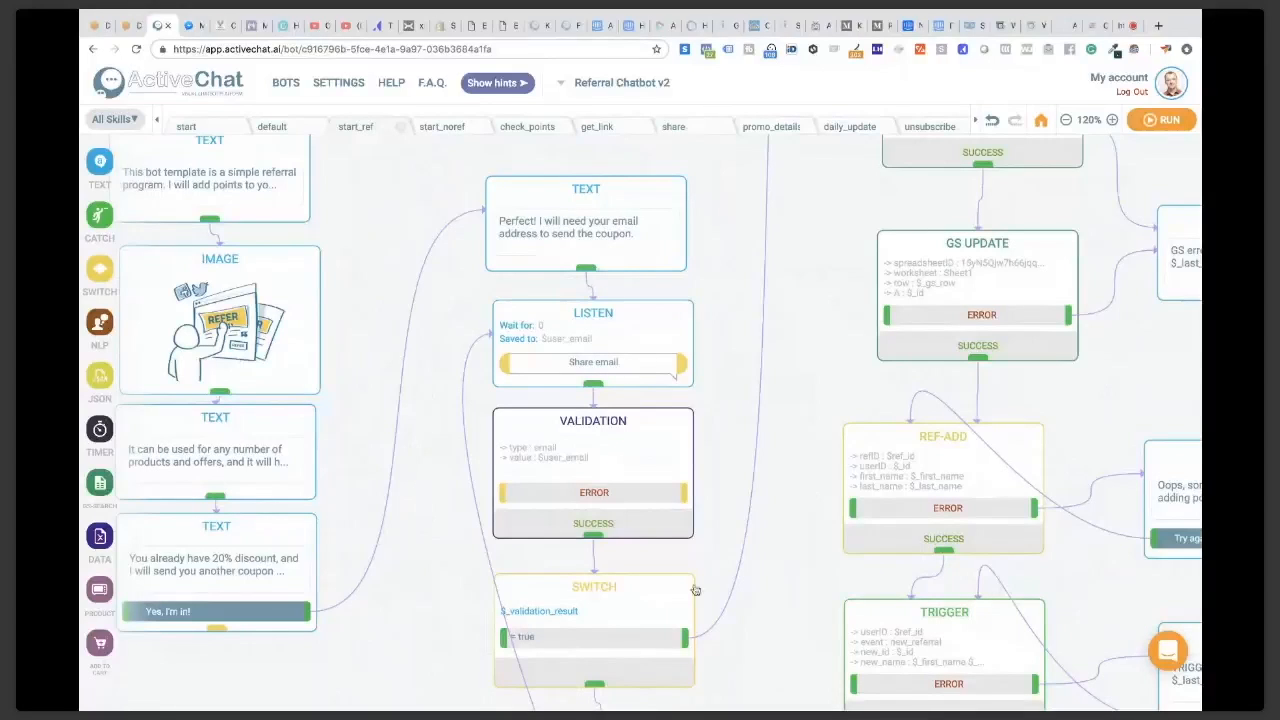
left_click_drag(755, 610, 536, 480)
left_click(536, 480)
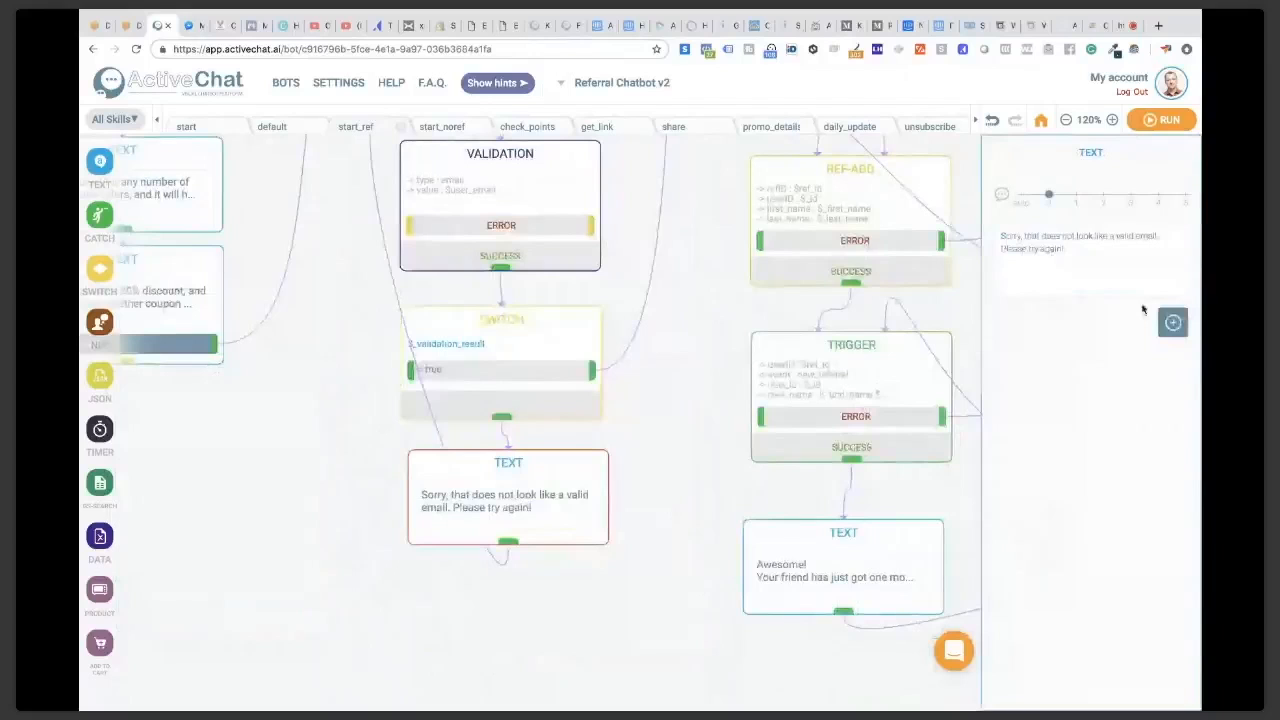
mouse_move(1104, 332)
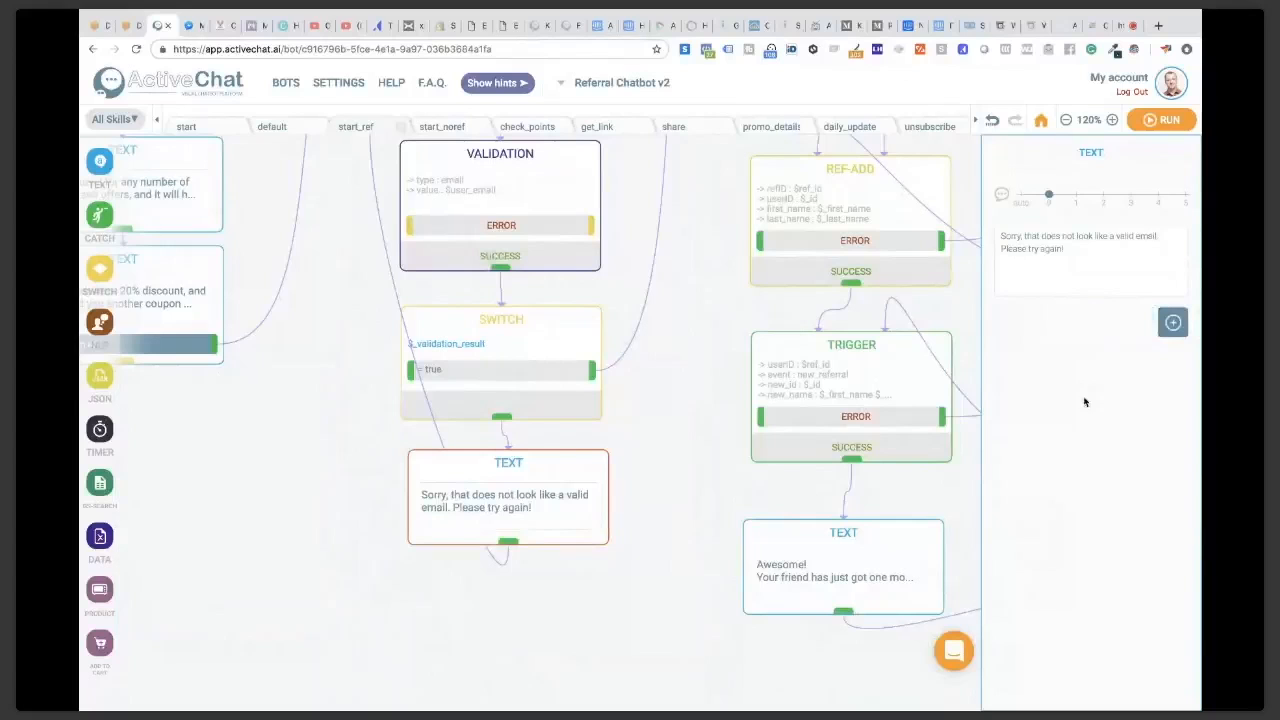
left_click(677, 260)
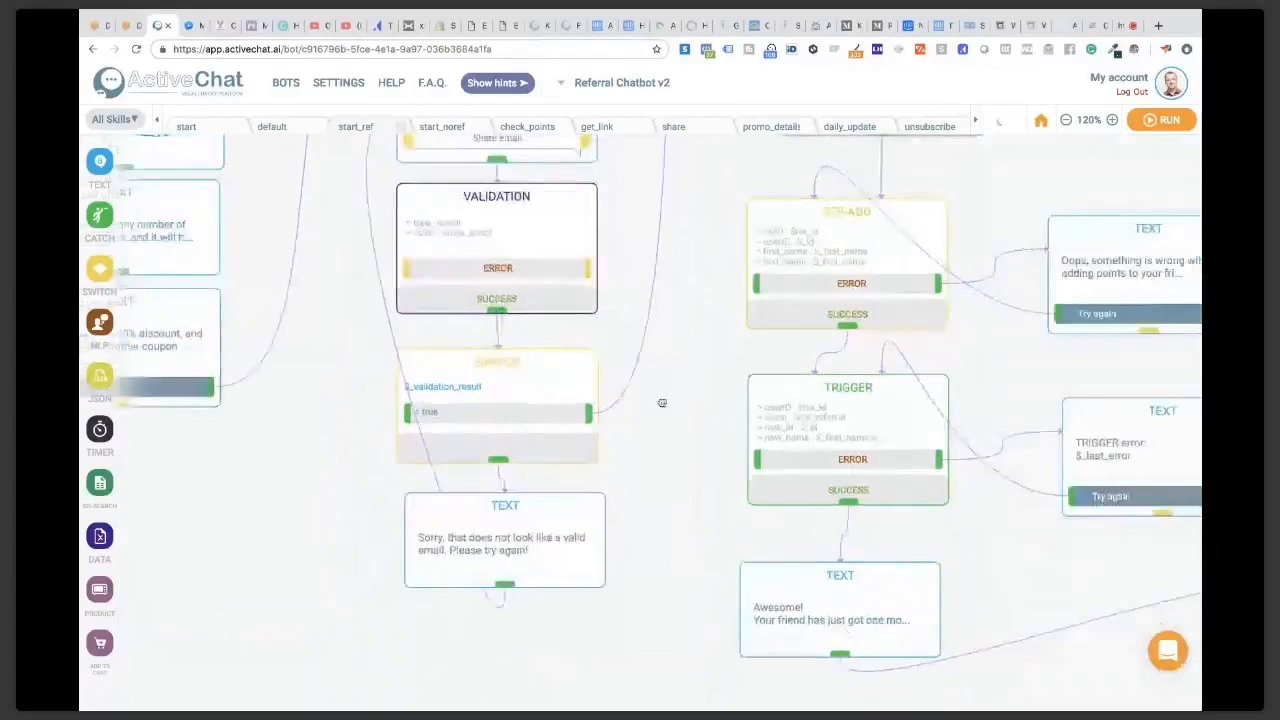
Step: Inspect the settings of the first GS SEARCH block that follows successful email validation
scroll(661, 350, "up", 5)
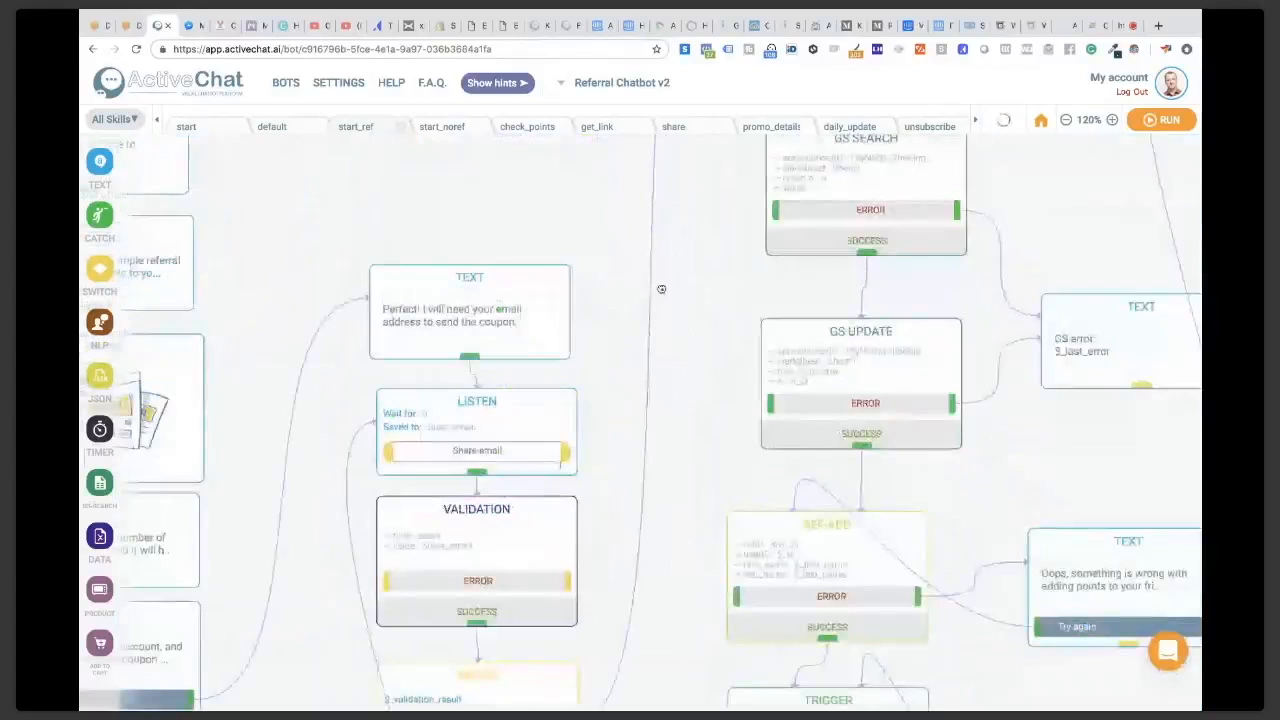
scroll(661, 289, "up", 5)
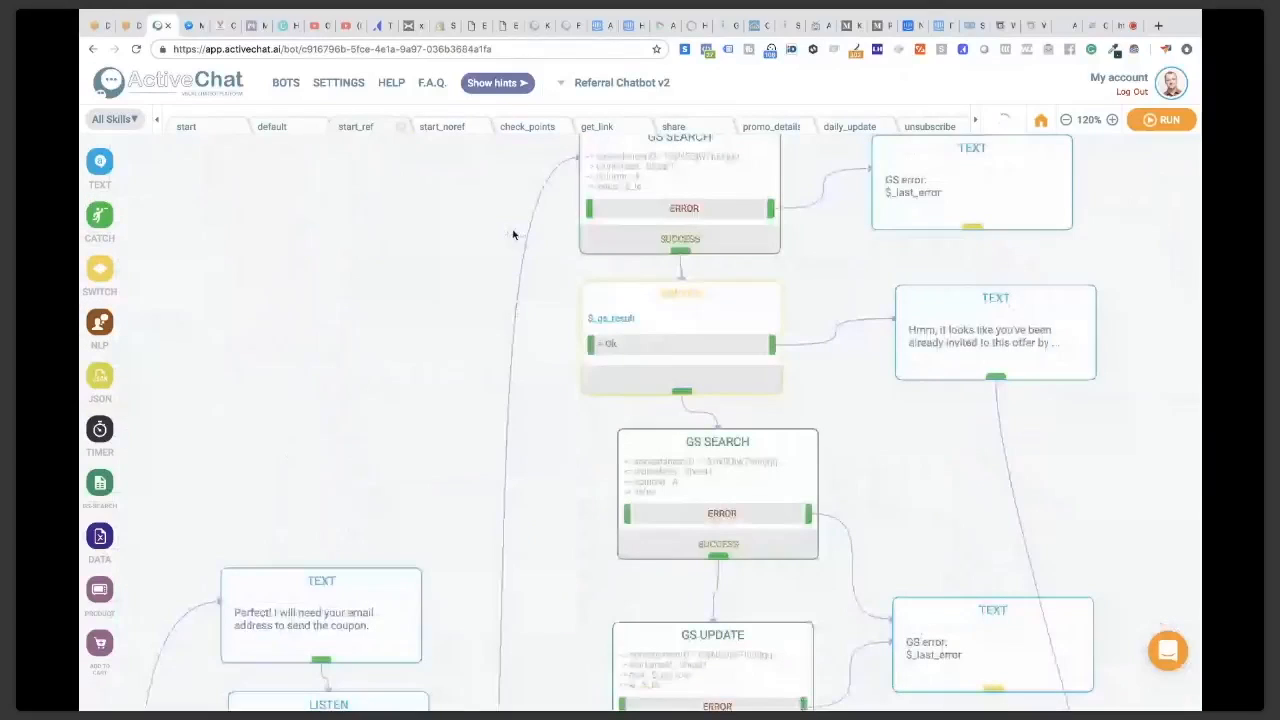
scroll(513, 235, "right", 2)
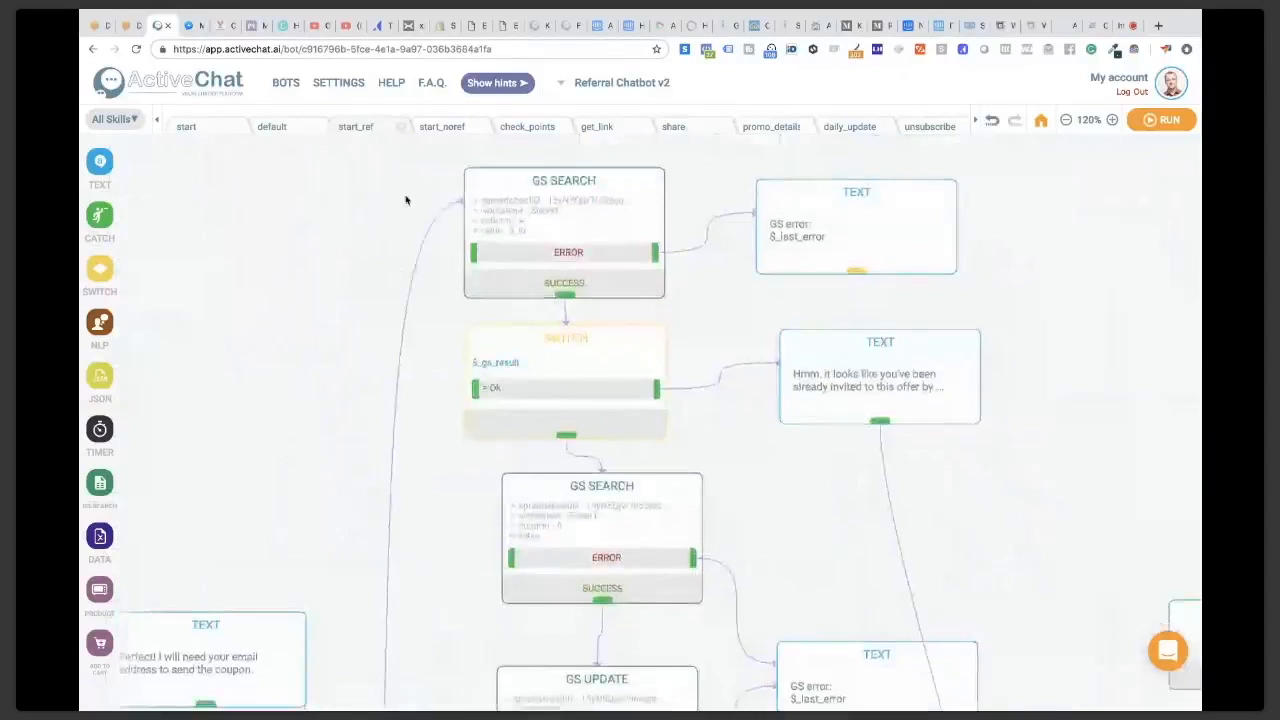
left_click(557, 185)
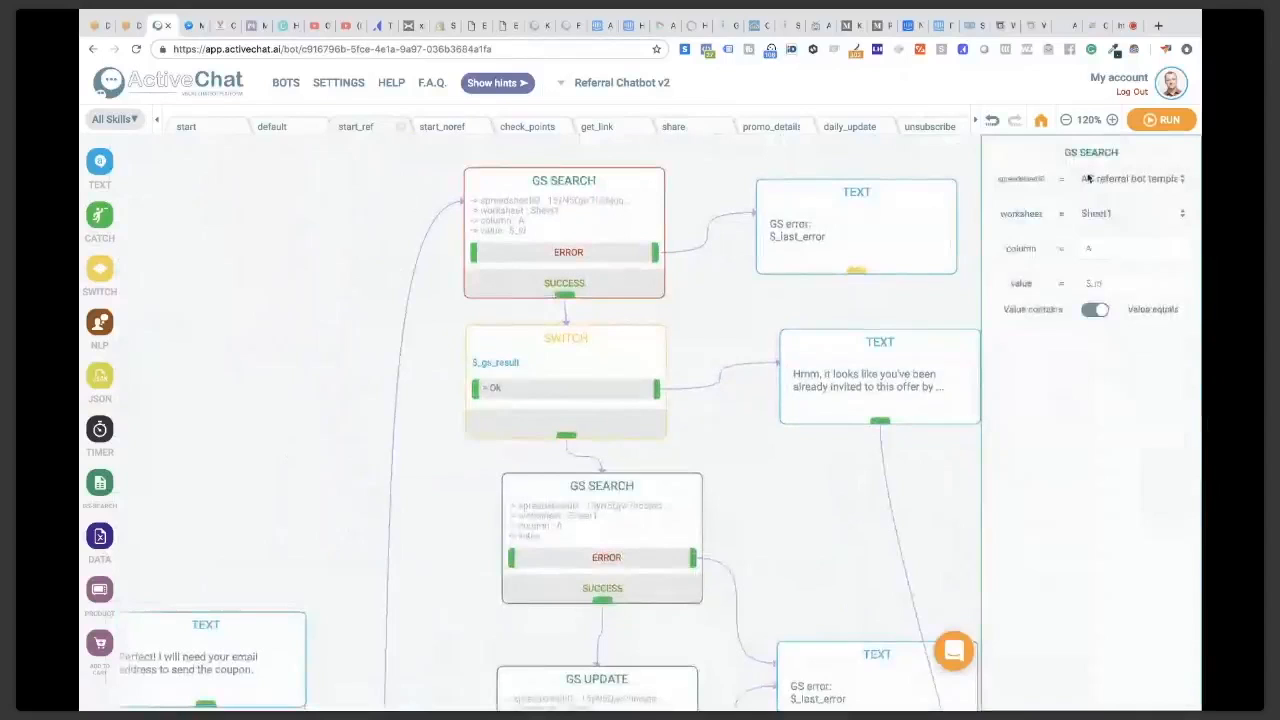
Step: View the Google Sheets list in the bot's Integrations settings in a separate browser tab, and return to the start_ref skill
mouse_move(333, 88)
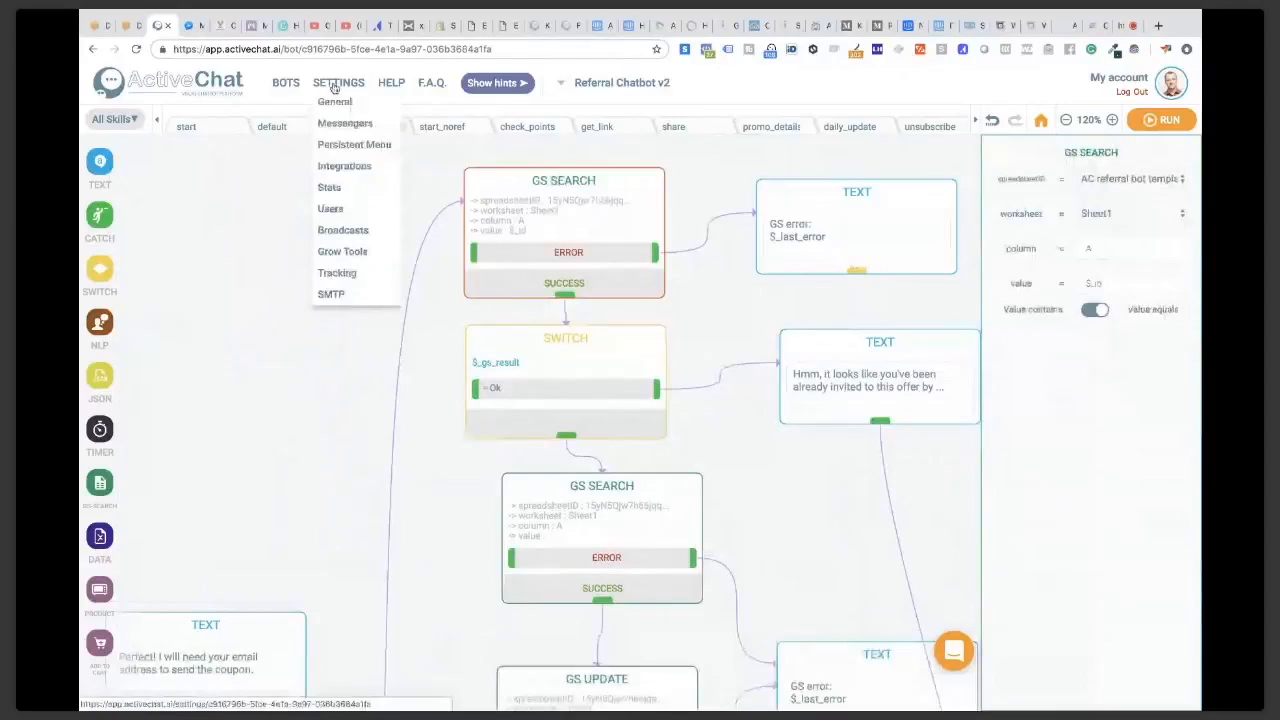
right_click(344, 169)
left_click(353, 177)
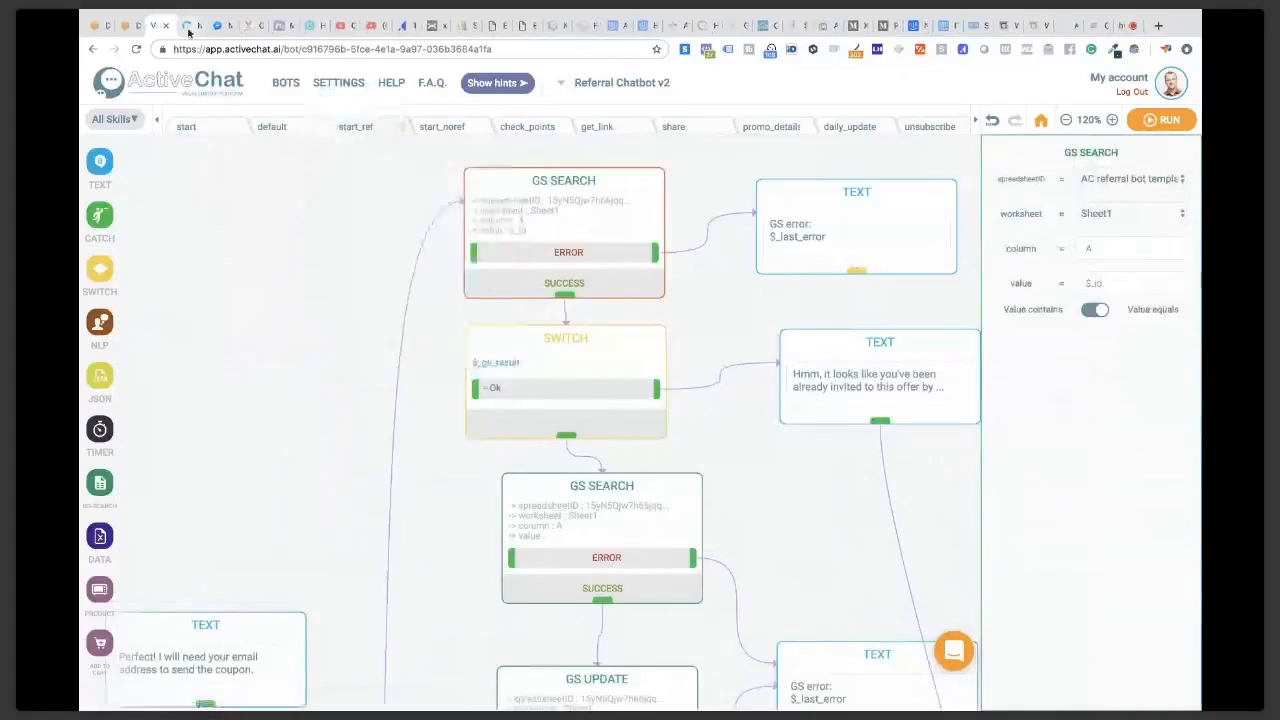
left_click(186, 26)
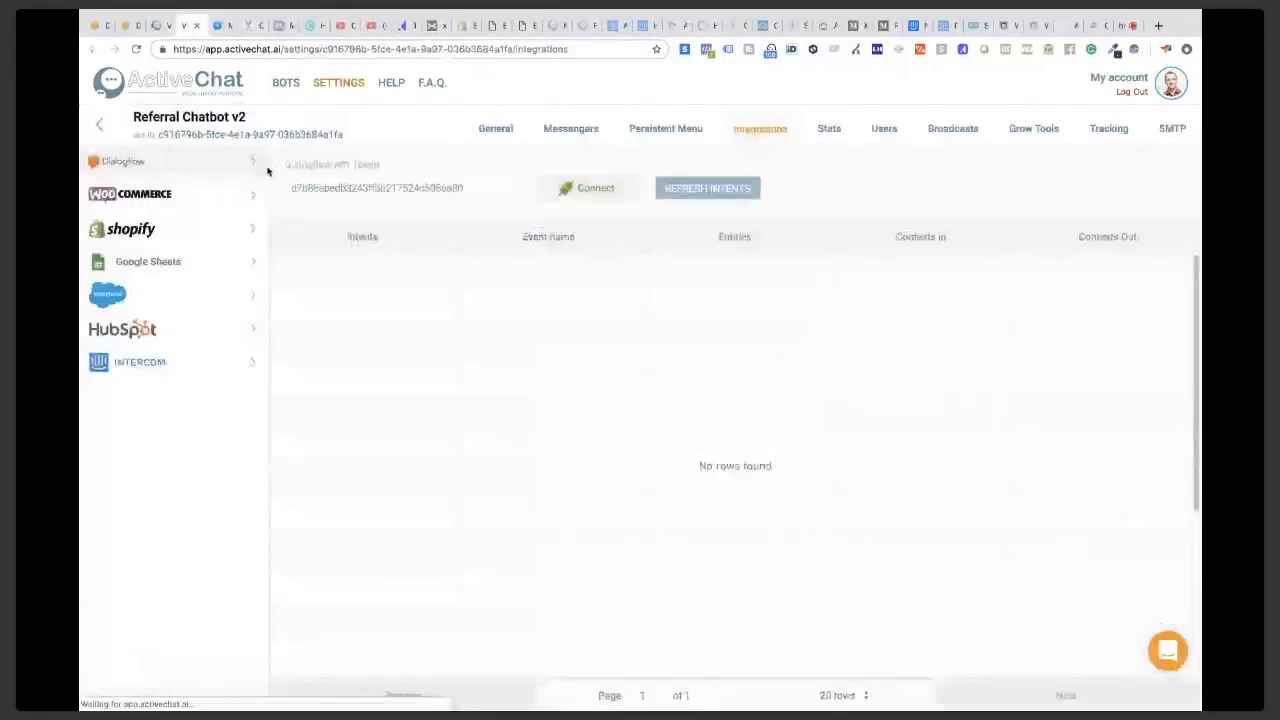
left_click(149, 263)
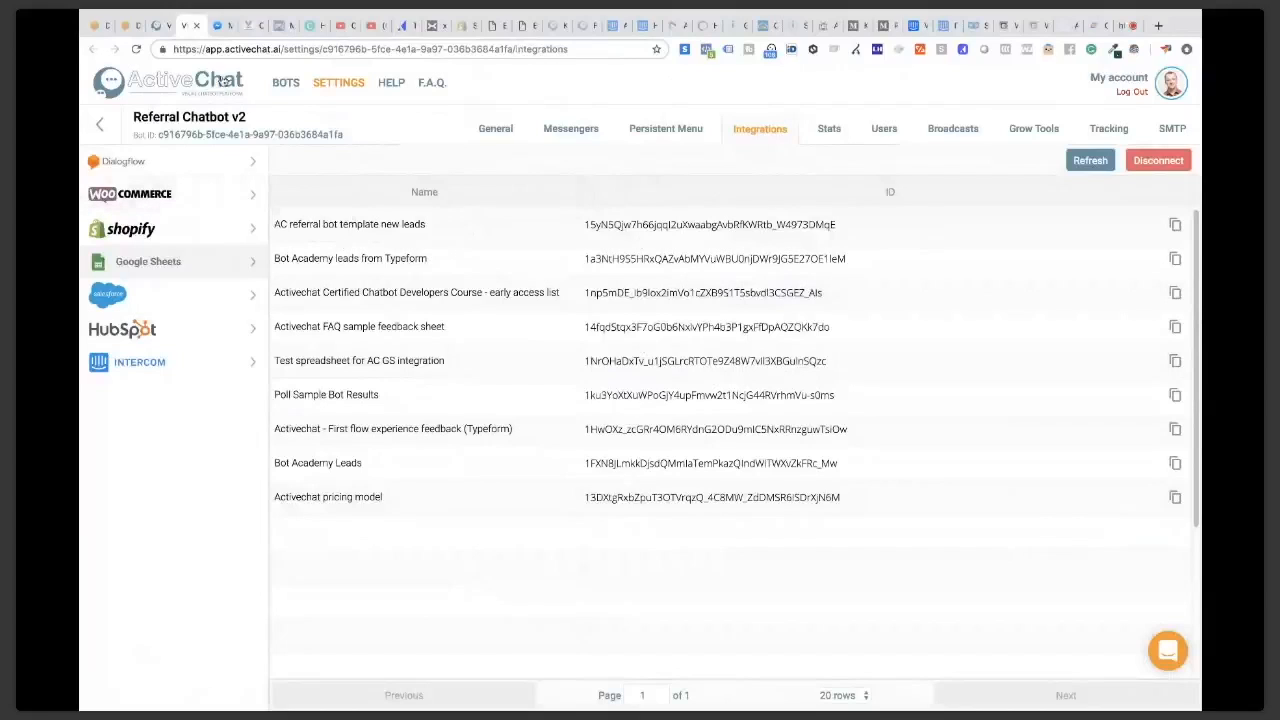
left_click(160, 29)
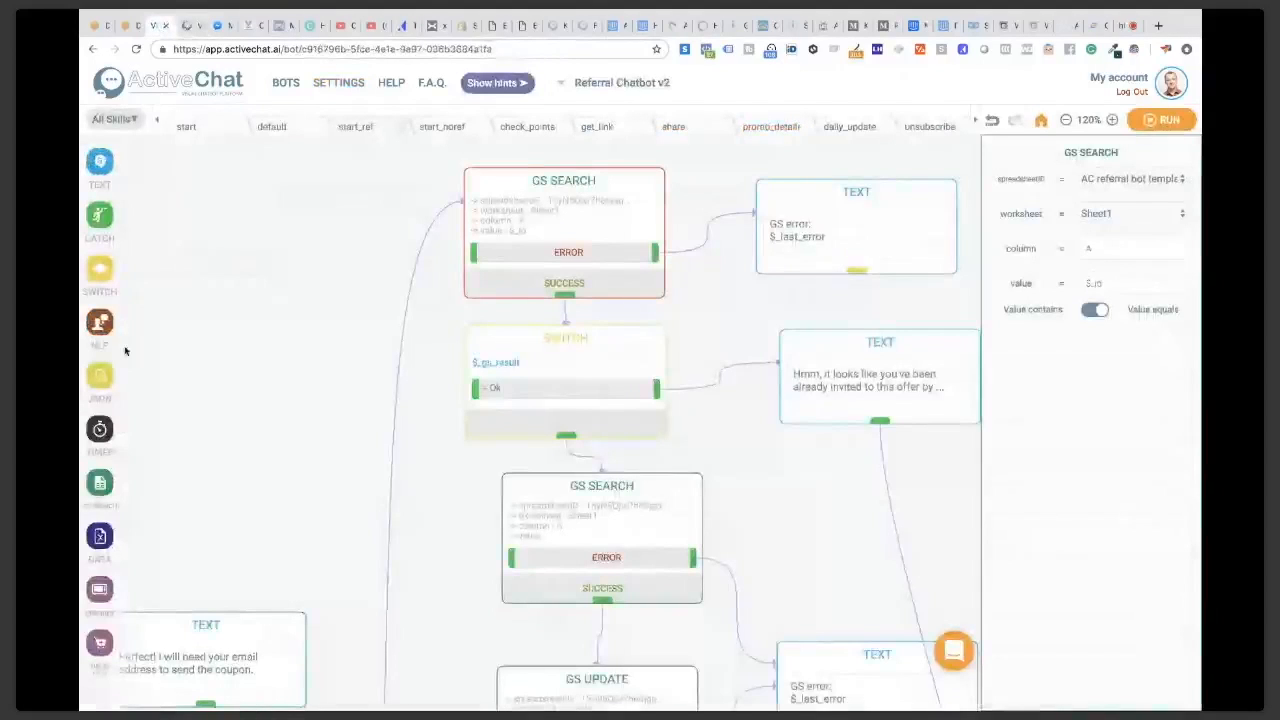
Step: Review the available spreadsheets and worksheets in the first GS SEARCH block, keeping the AC referral bot template and Sheet1
mouse_move(99, 484)
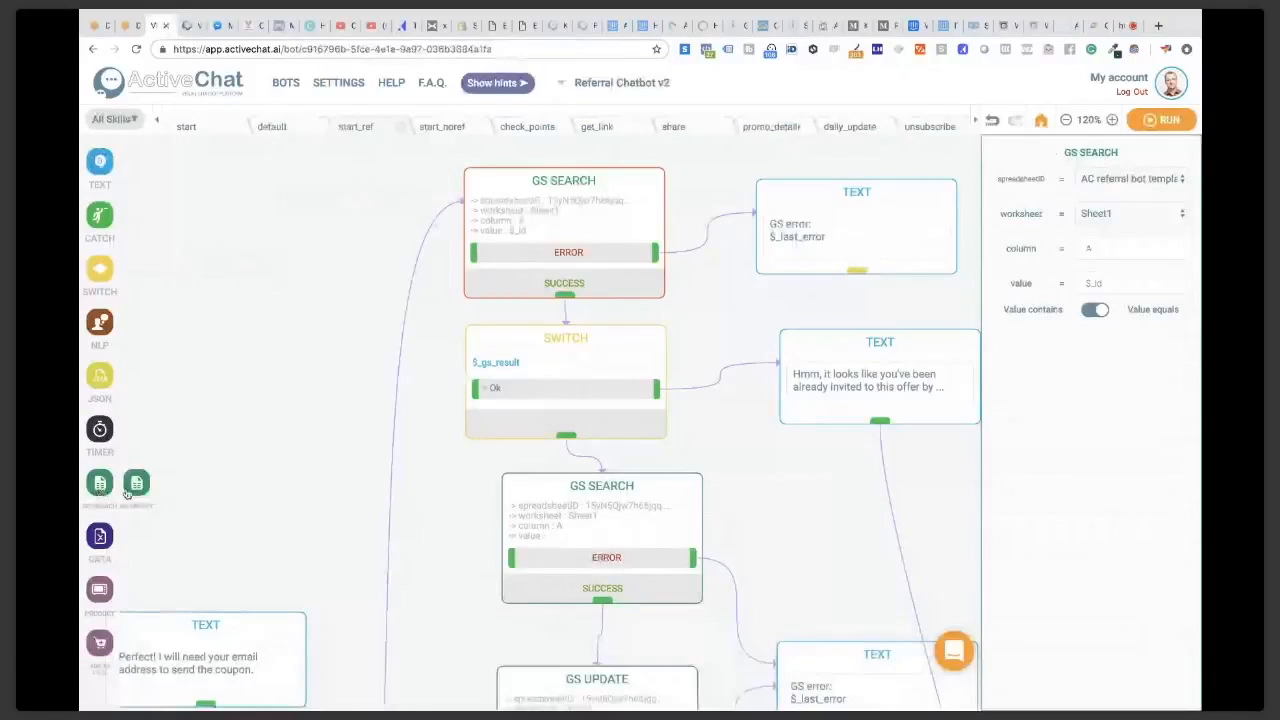
left_click(1110, 181)
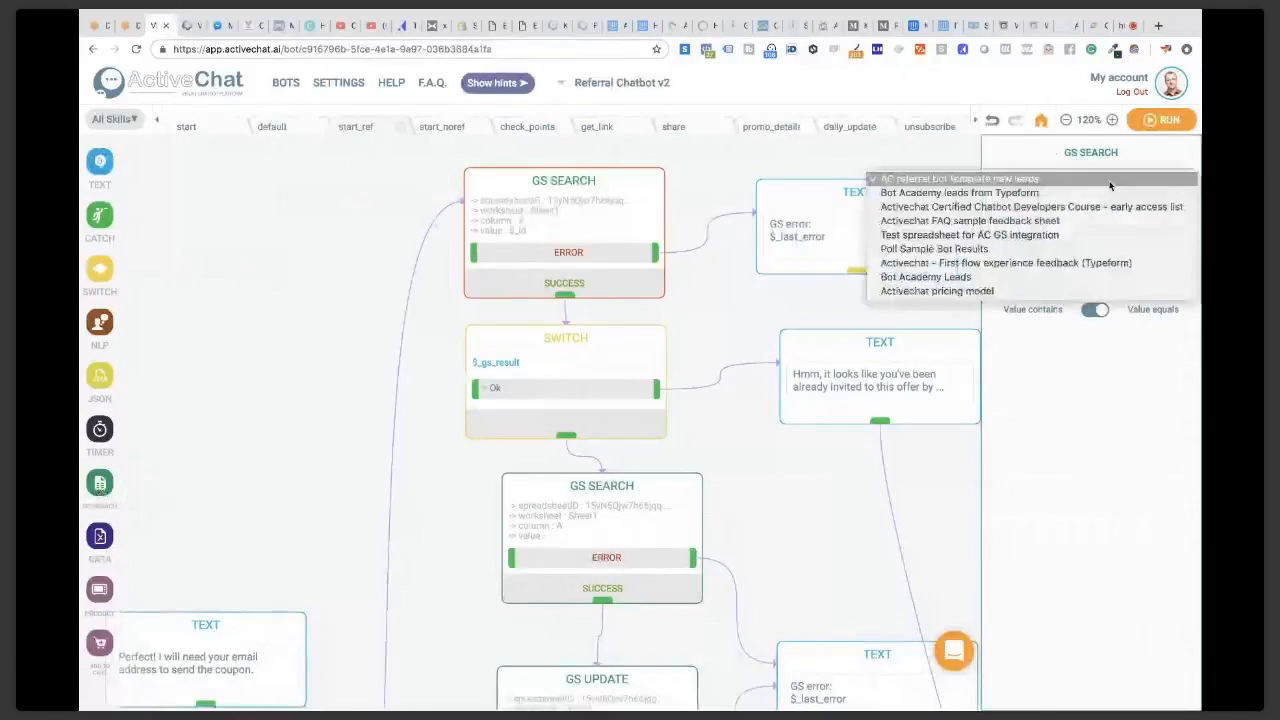
left_click(1110, 181)
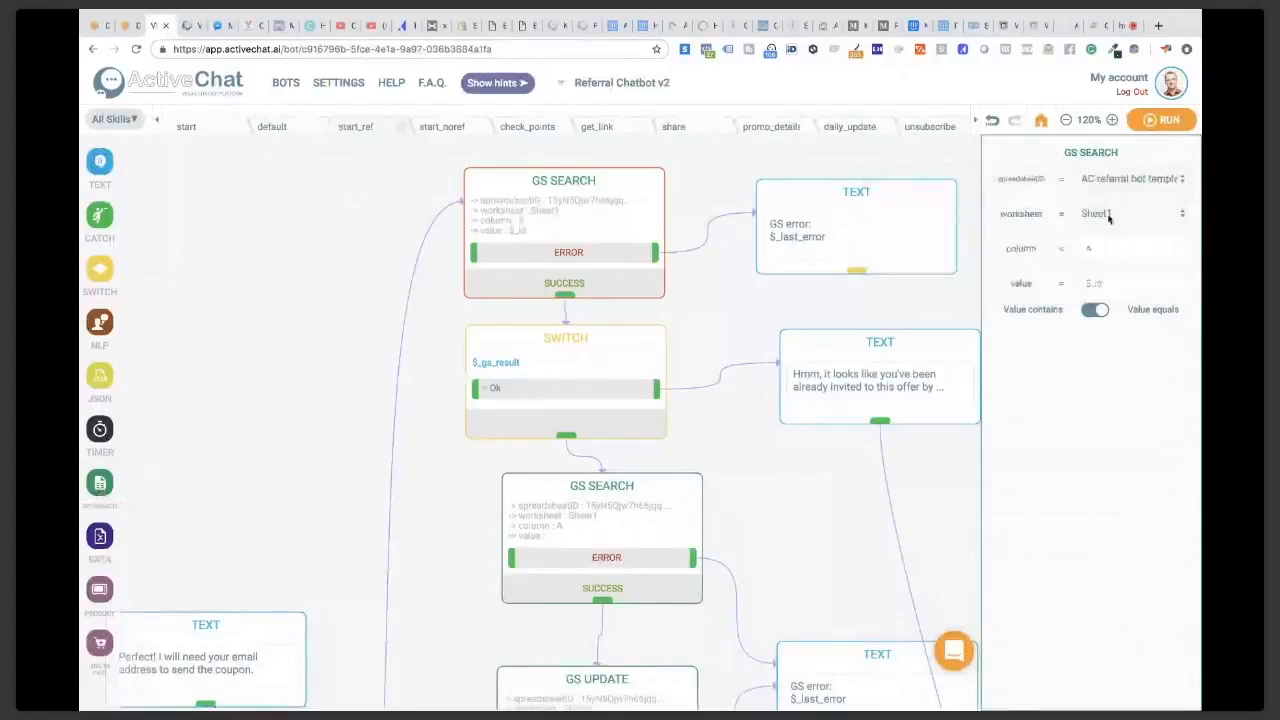
left_click(1108, 214)
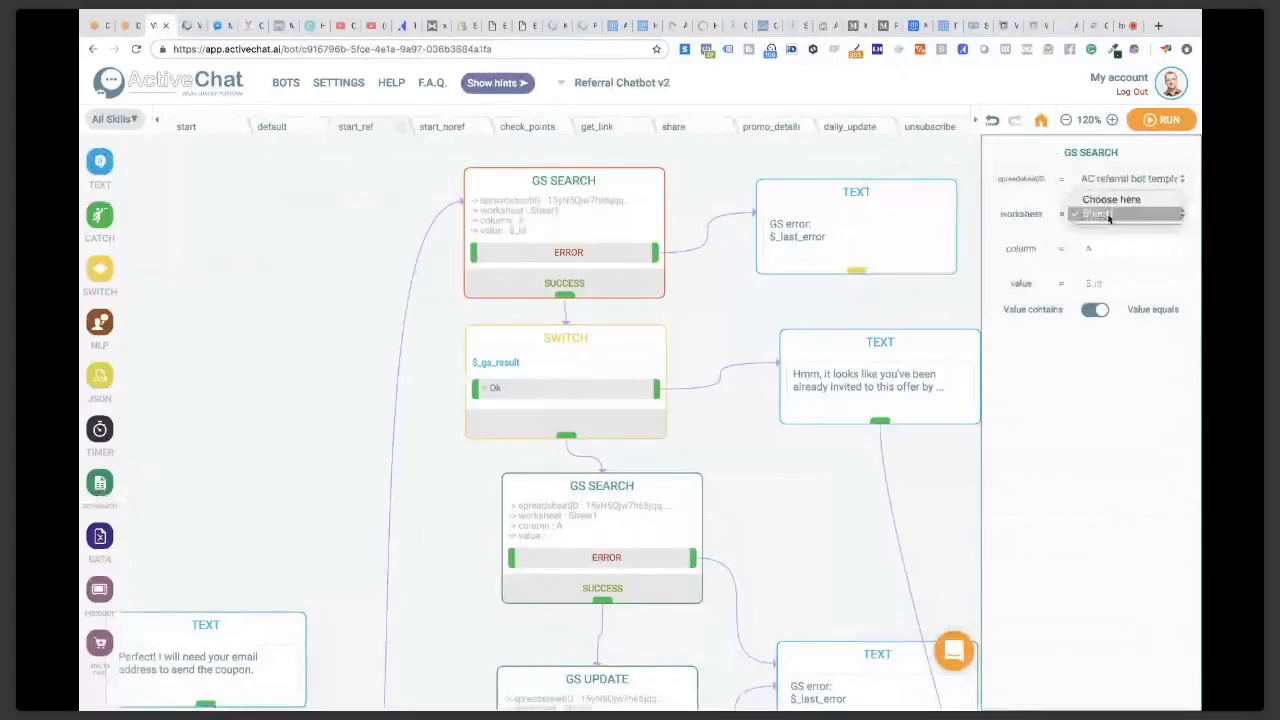
left_click(1044, 216)
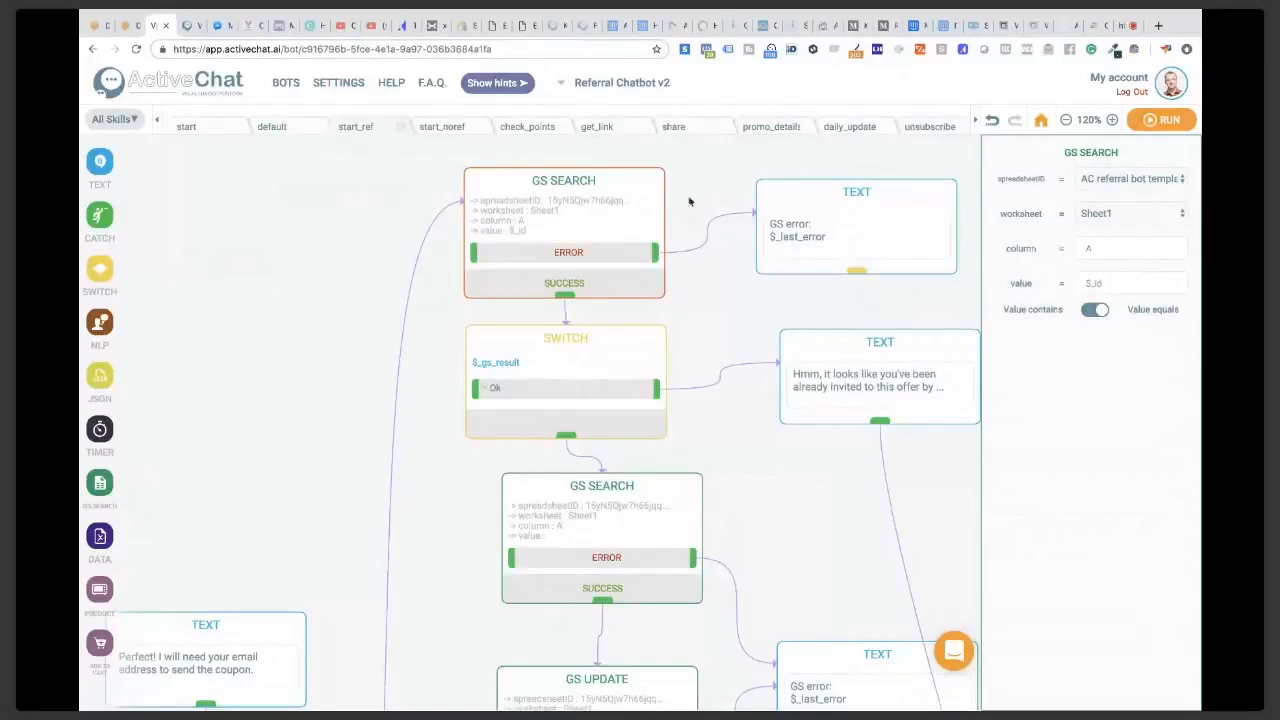
Step: Switch to the "AC referral bot template new leads" spreadsheet, examine its userID column, and return to the start_ref skill
key("super+Tab")
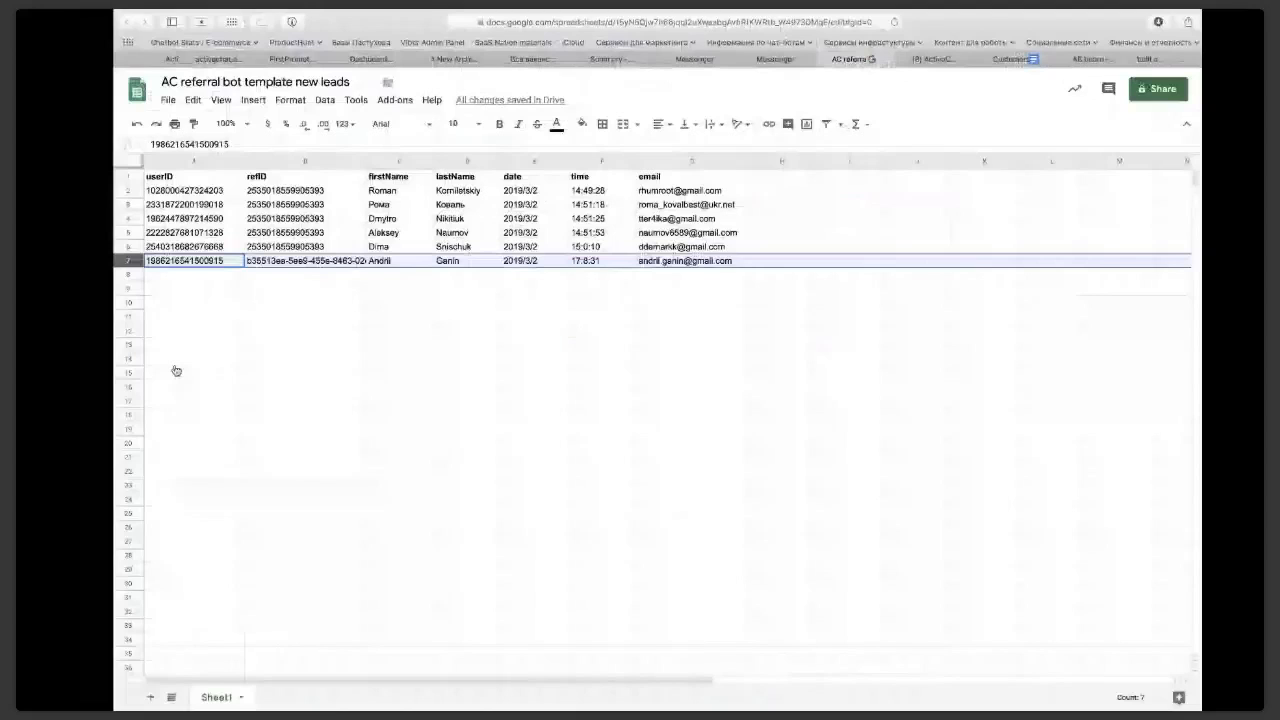
left_click(164, 302)
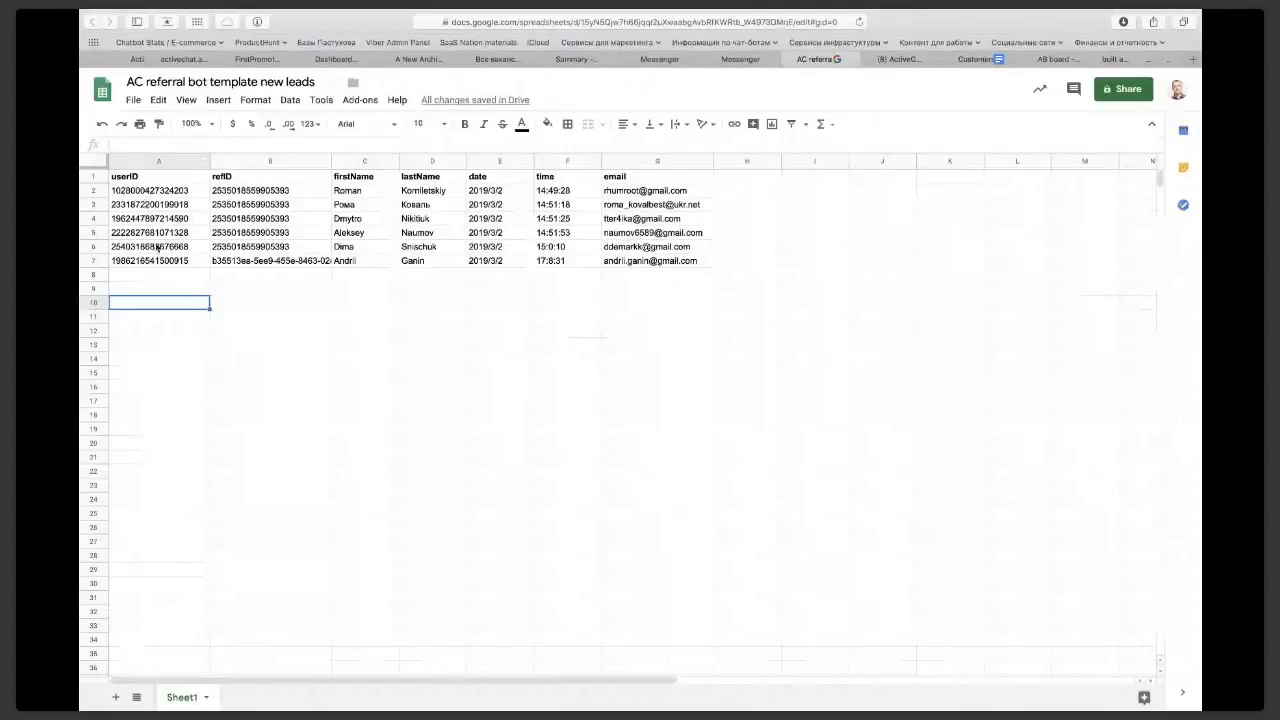
key("super+Tab")
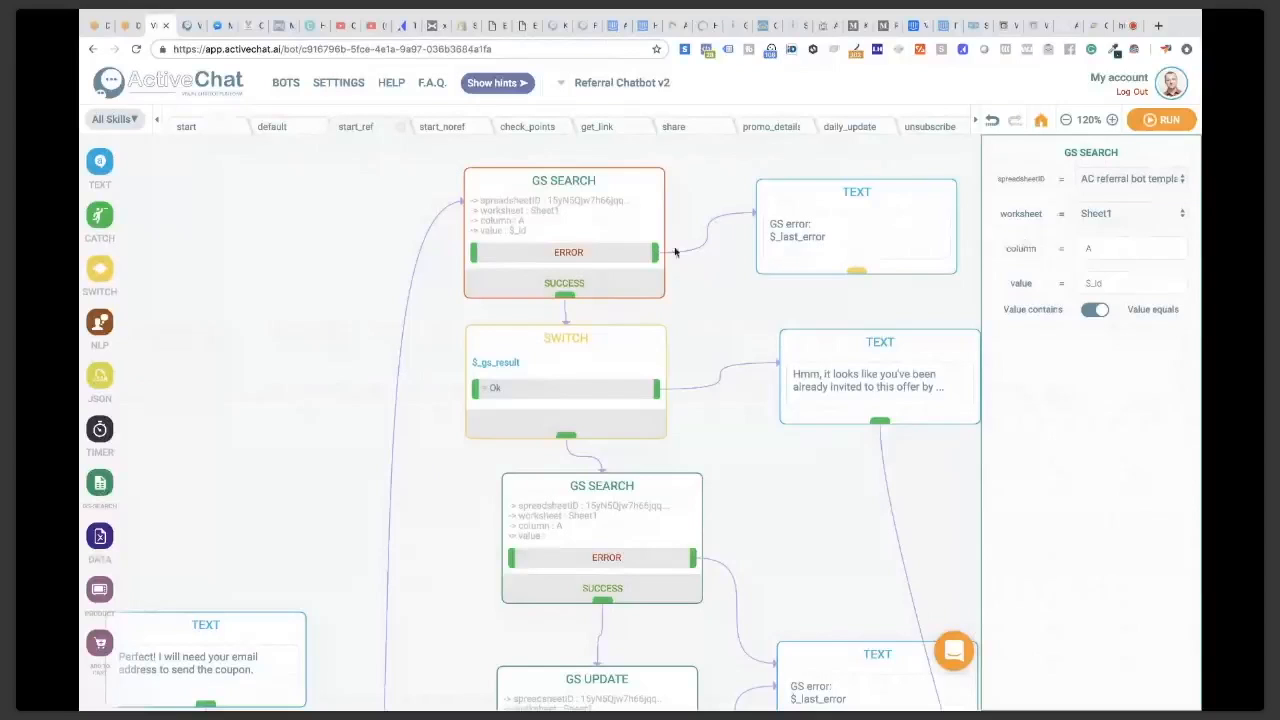
Step: Inspect the "GS error" TEXT block with $_last_error that follows the first GS SEARCH block's ERROR exit
left_click(835, 198)
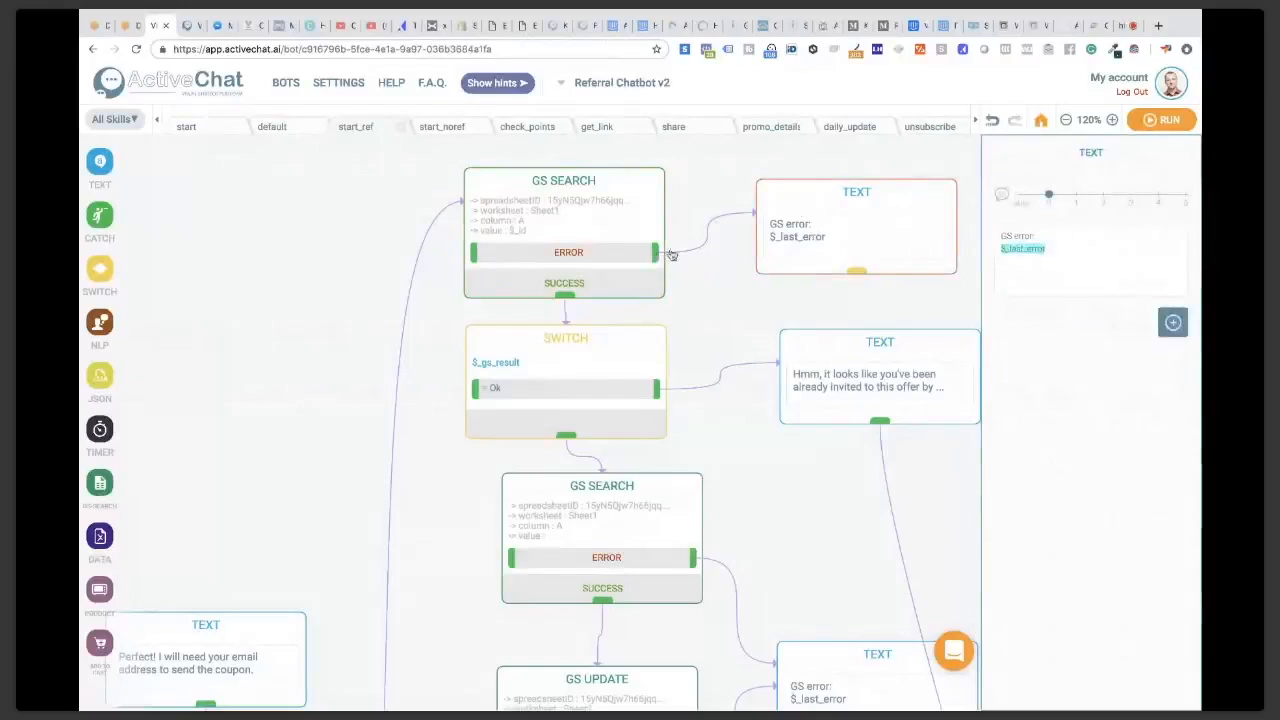
left_click(724, 191)
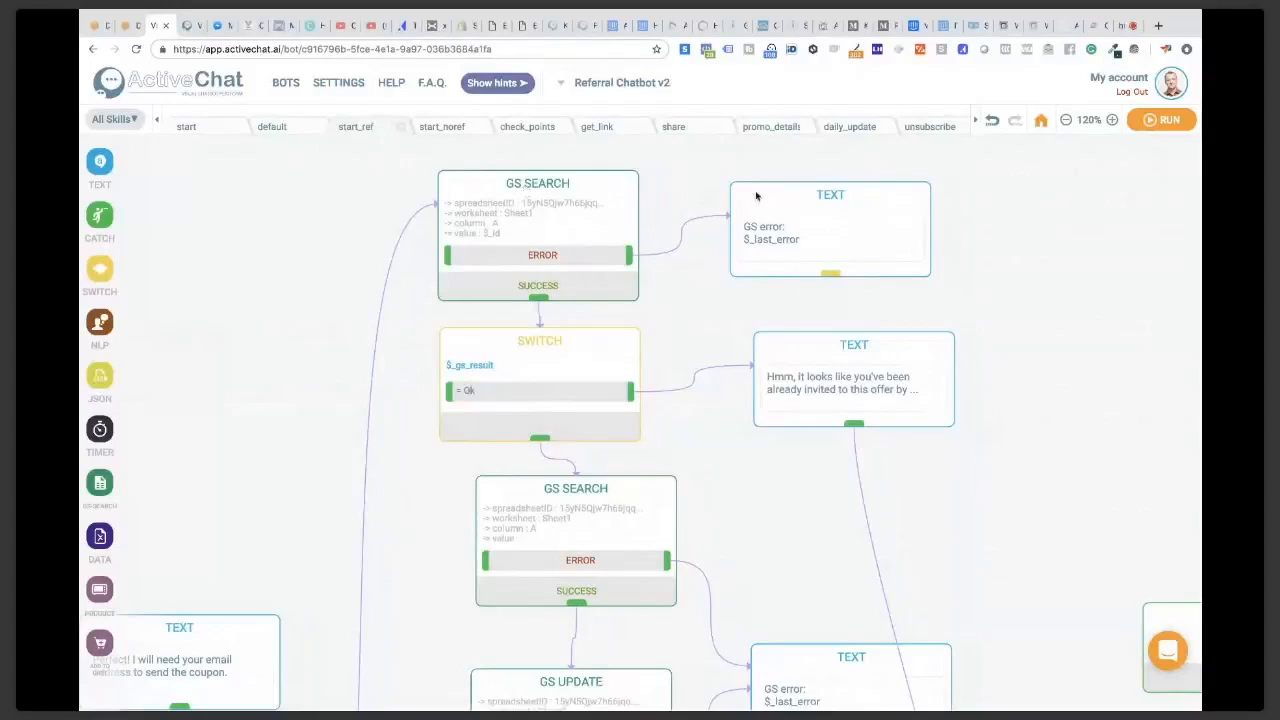
left_click(826, 200)
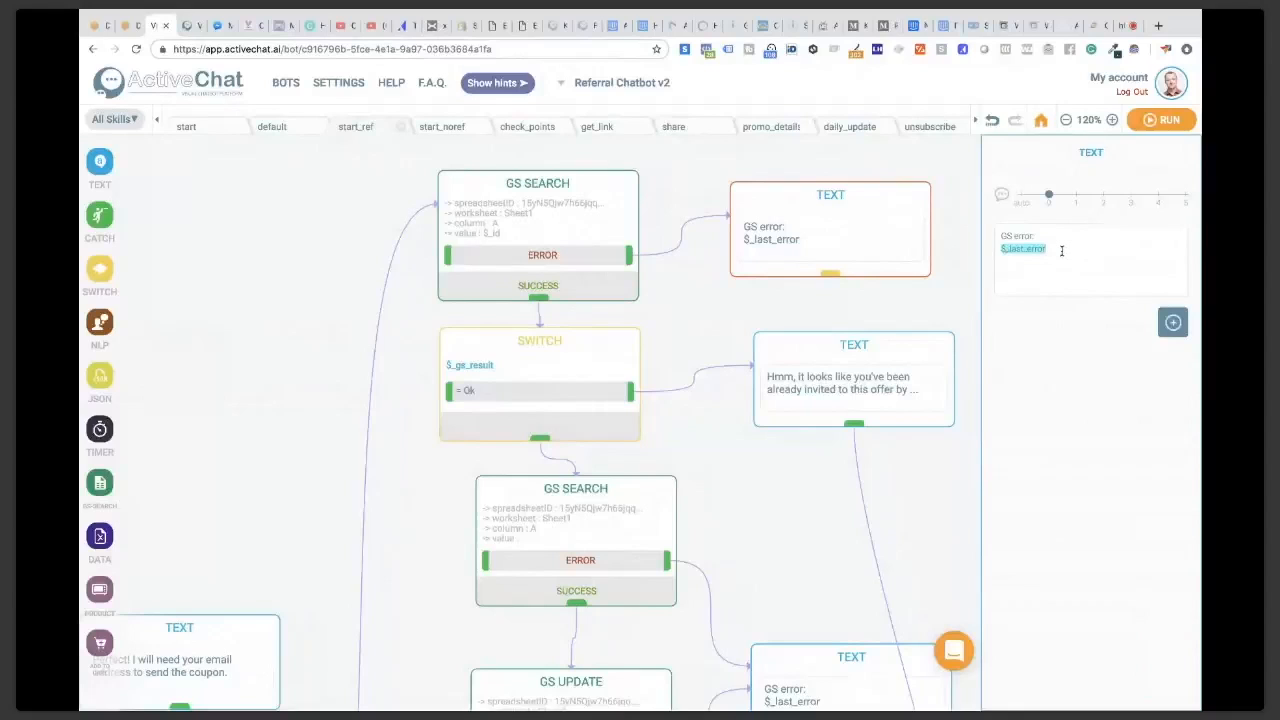
Step: Inspect the $_id search value in the first GS SEARCH block and the SWITCH block checking $_gs_result for Ok
left_click(560, 190)
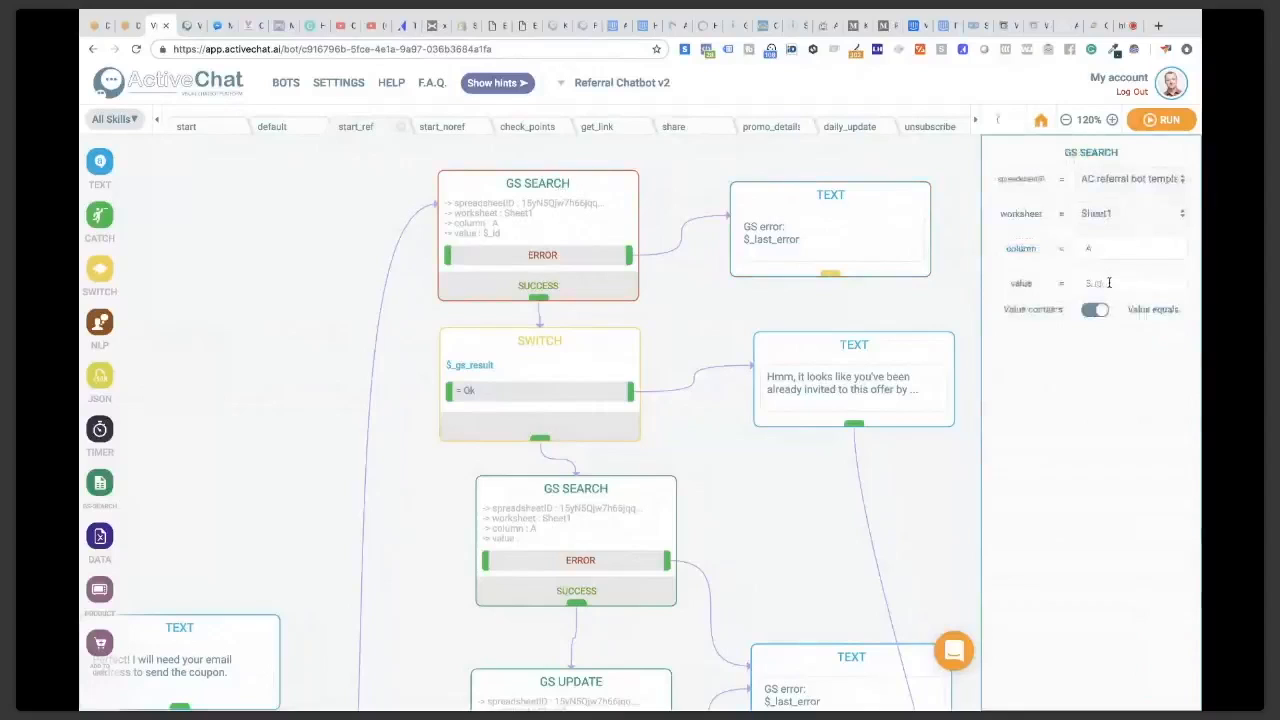
left_click_drag(1108, 283, 1076, 282)
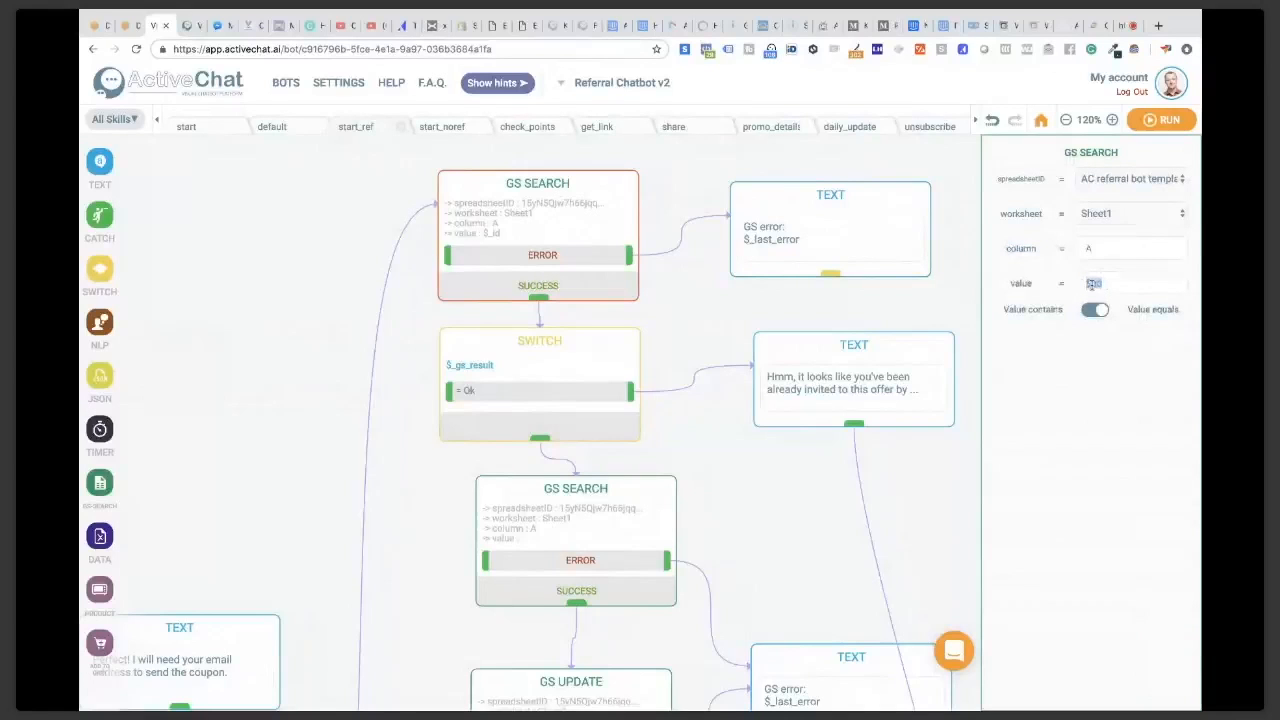
left_click(1110, 284)
left_click(573, 347)
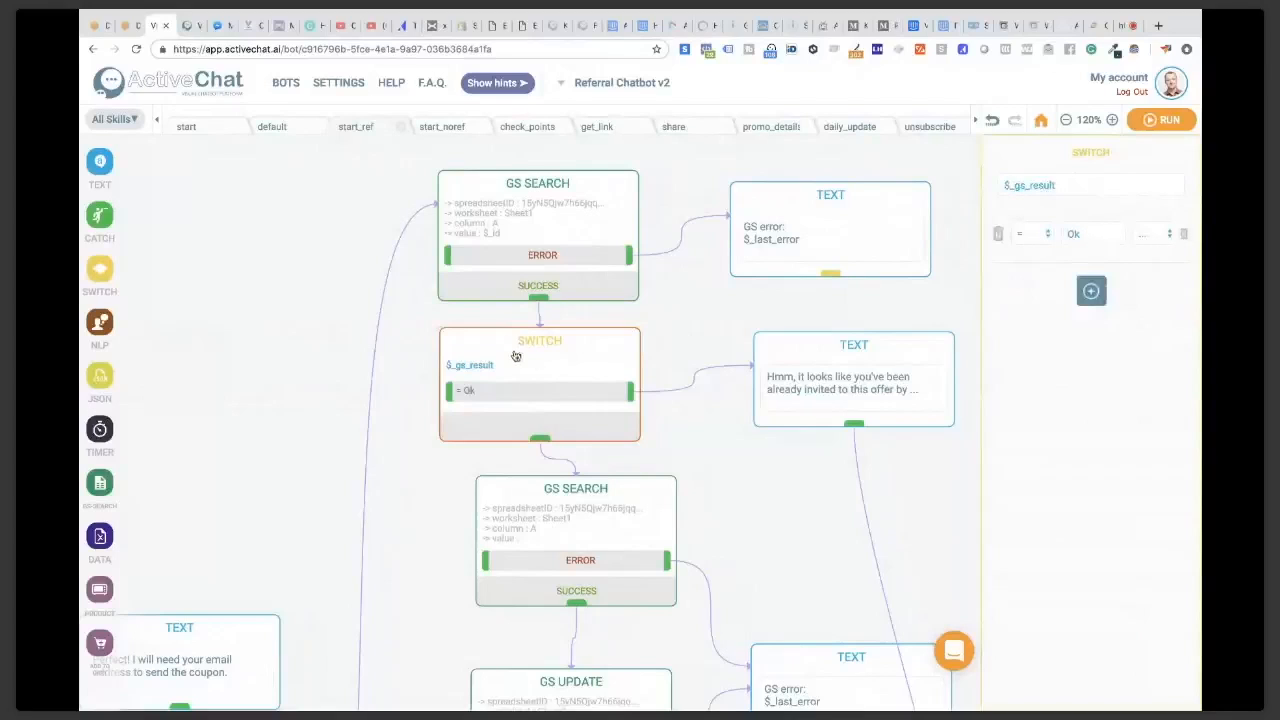
Step: Inspect the already-invited TEXT block, examine the userID and refID in row 3 of the leads spreadsheet, and return to start_ref
left_click(831, 352)
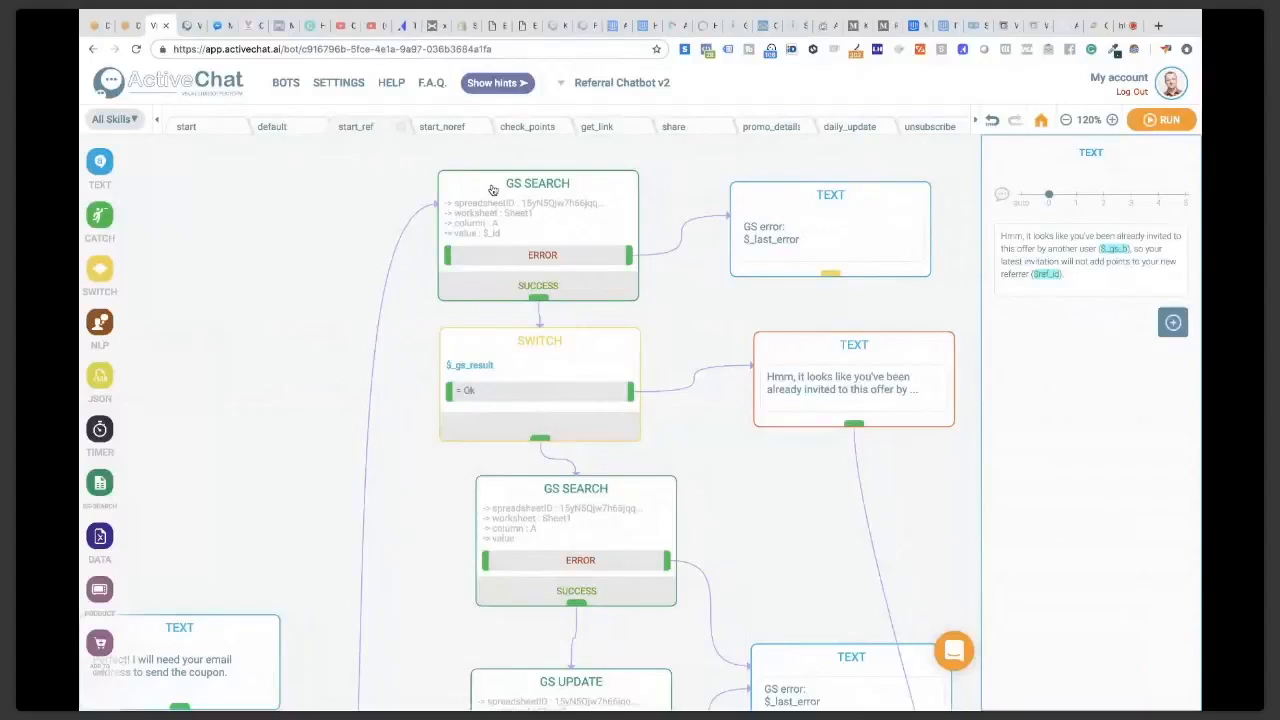
key("super+Tab")
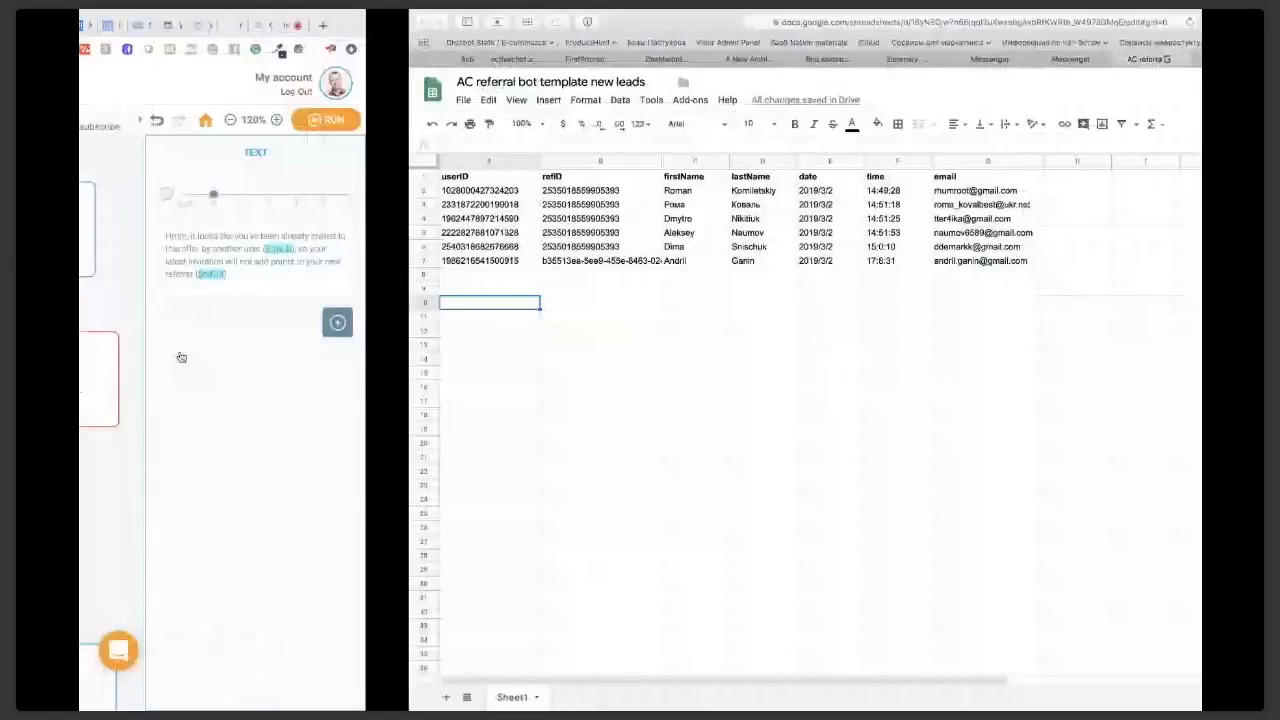
left_click(99, 204)
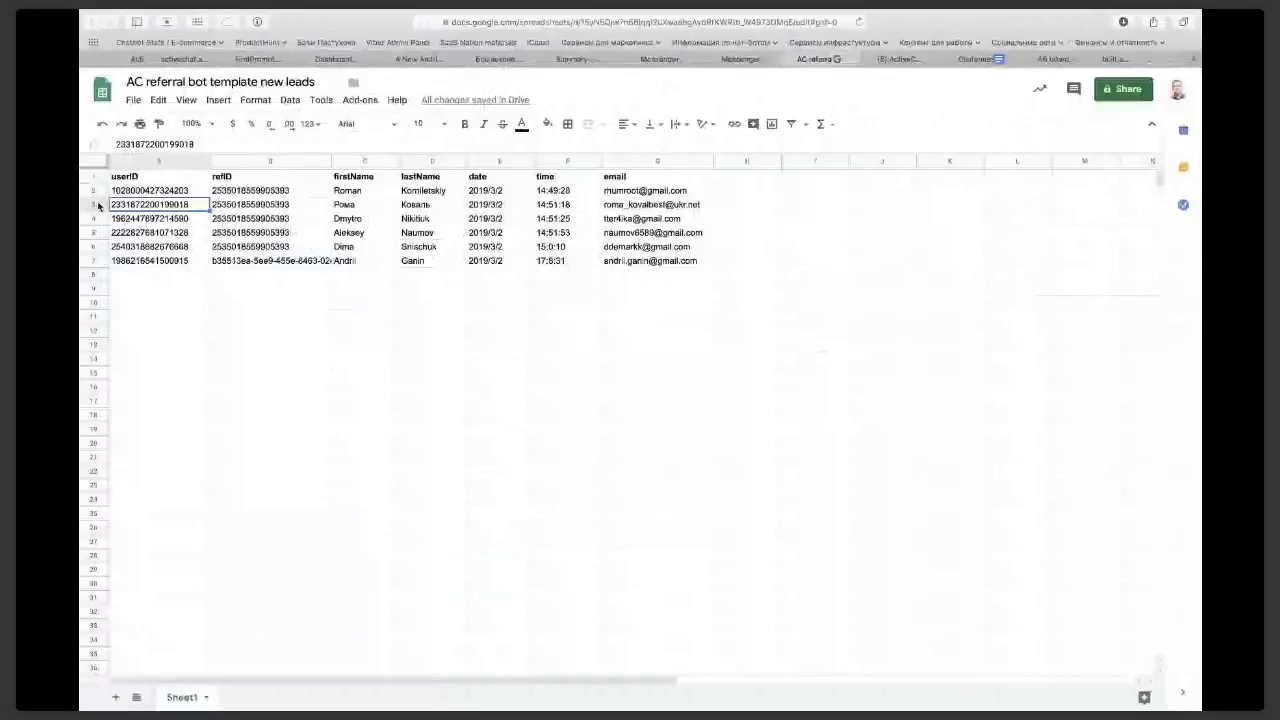
left_click(230, 206)
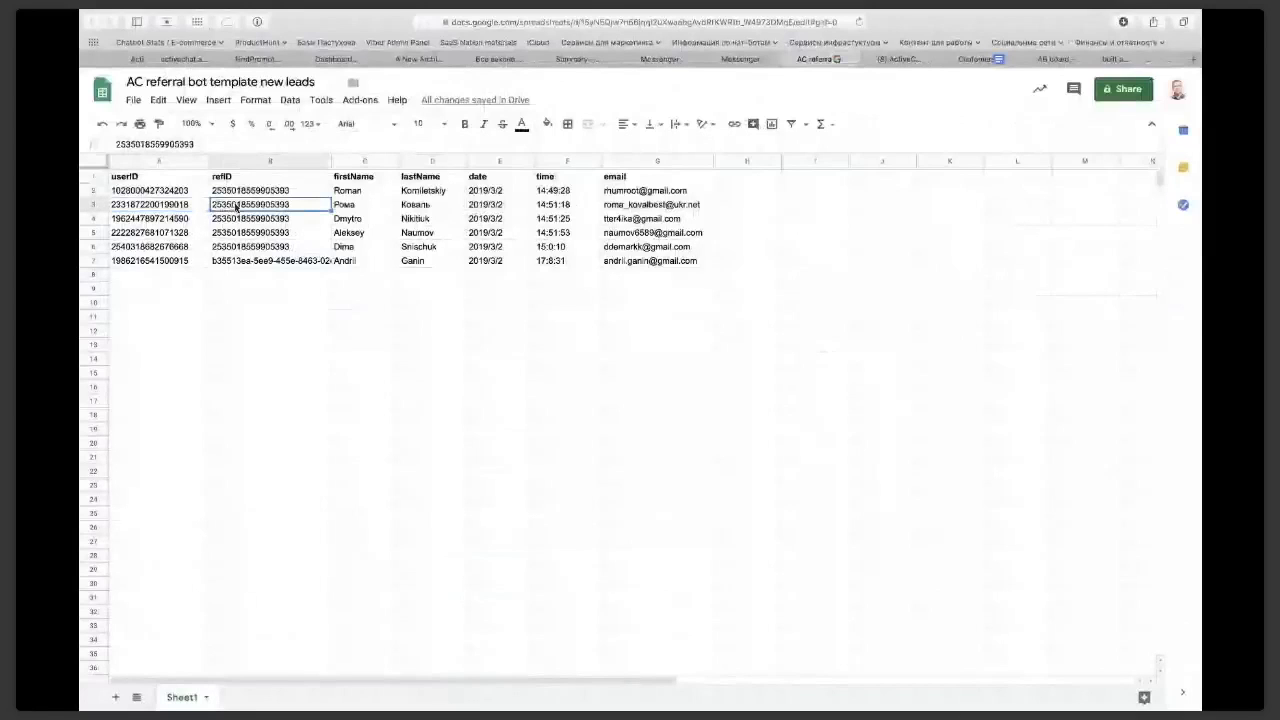
key("super+Tab")
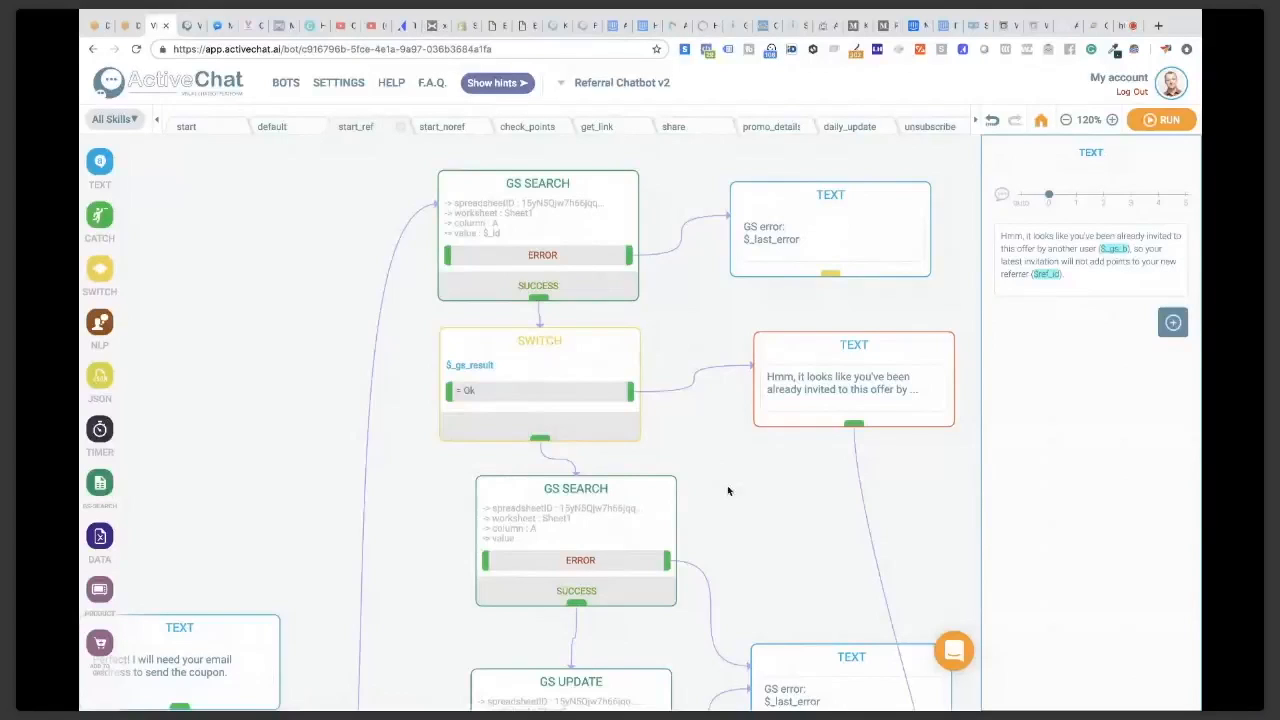
Step: Inspect the column and value settings of the second GS SEARCH block below the $_gs_result SWITCH block
left_click_drag(720, 469, 631, 261)
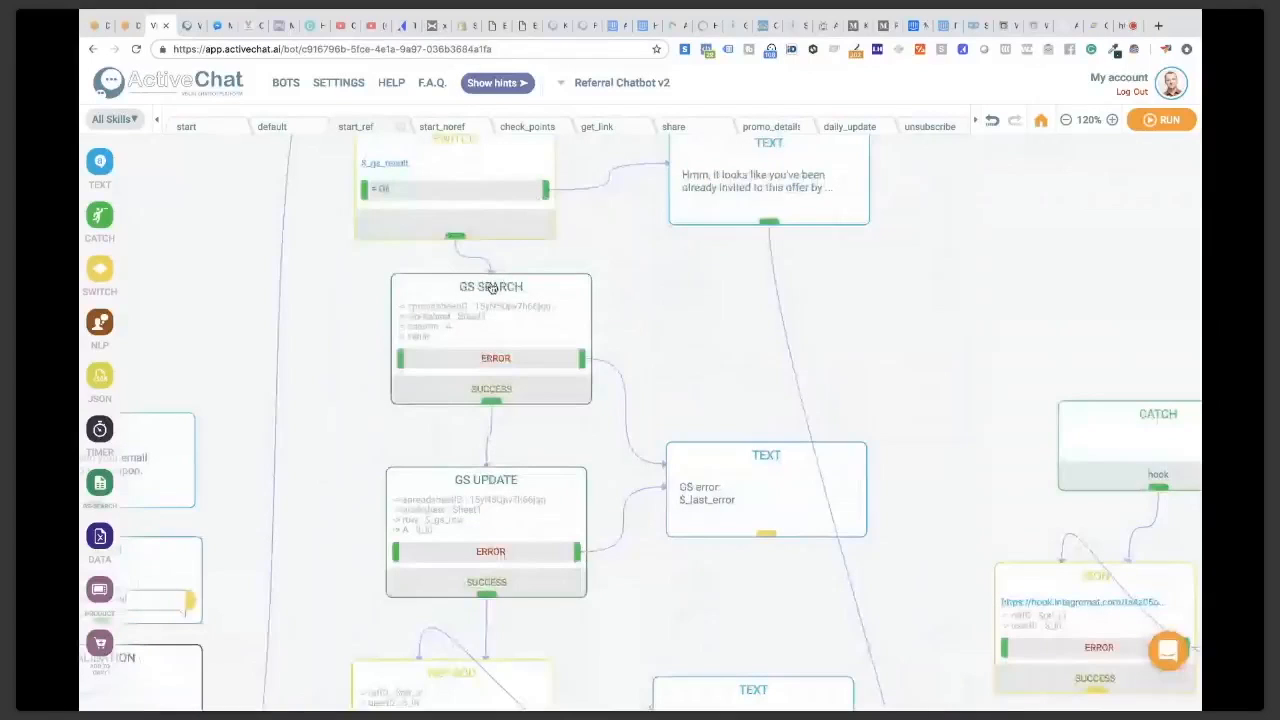
left_click(489, 290)
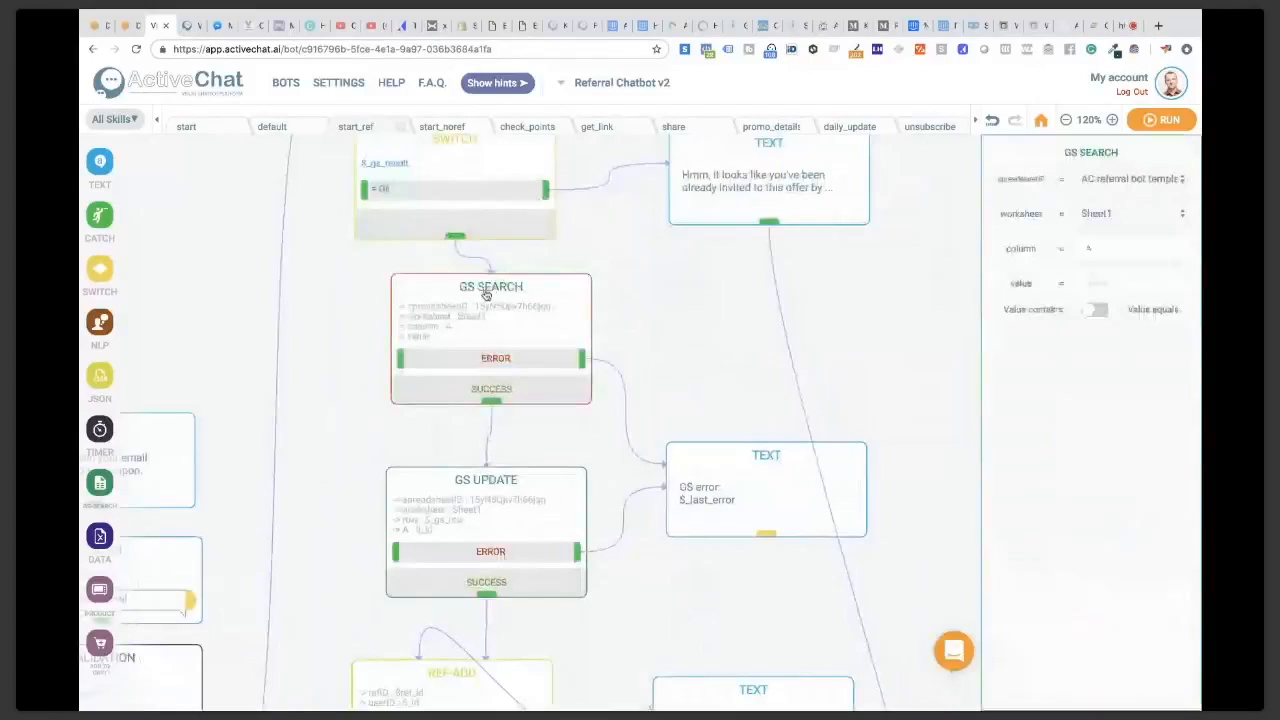
left_click(1094, 283)
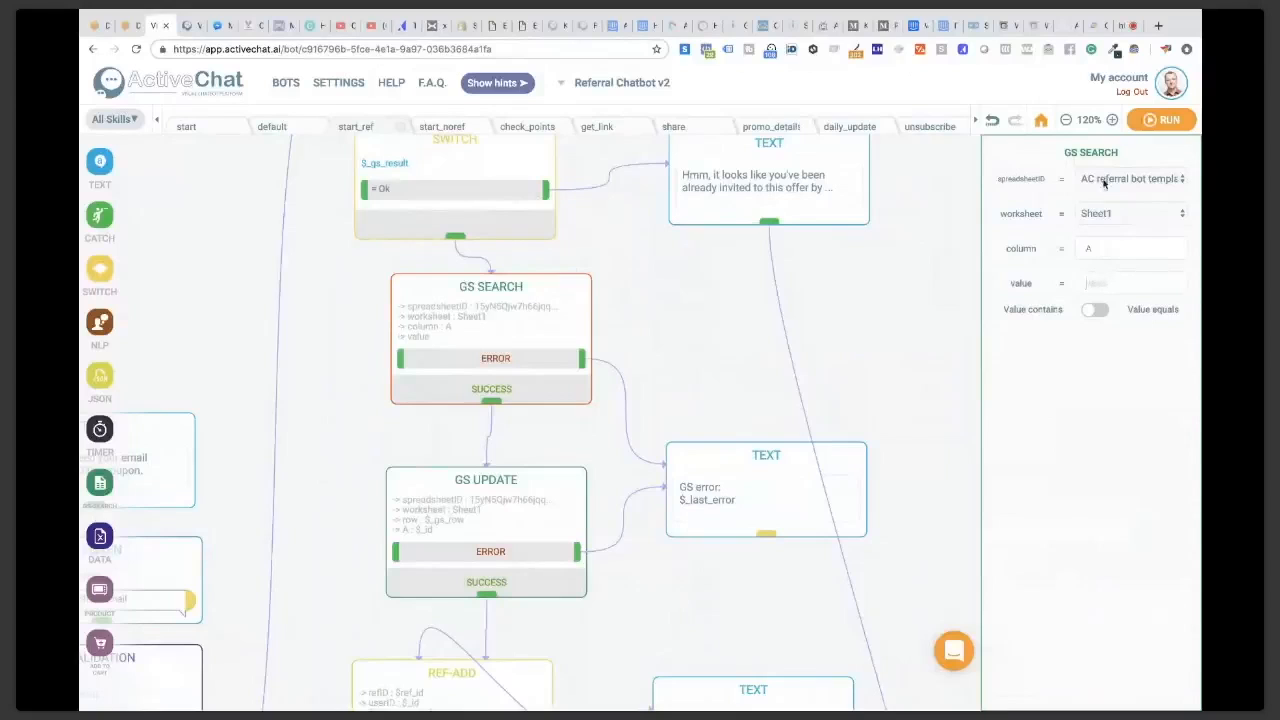
left_click(1105, 248)
left_click(566, 449)
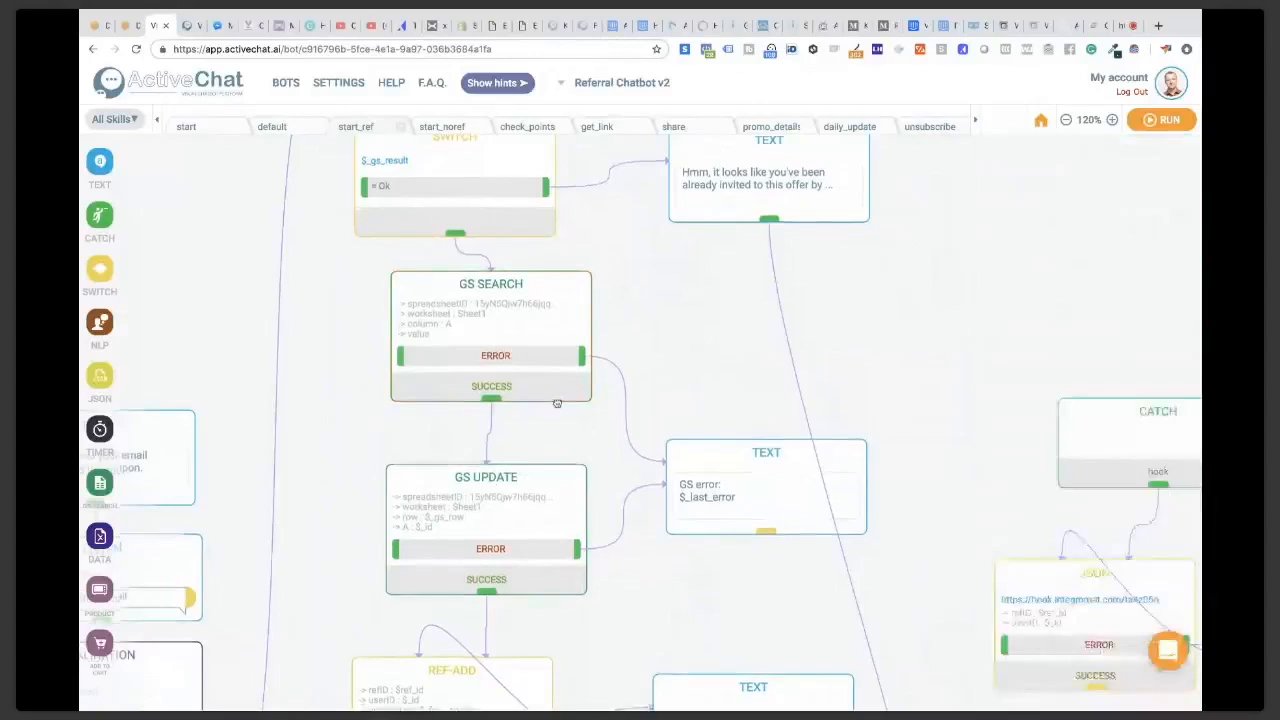
Step: Inspect the GS UPDATE block's $_gs_row setting and cell values, including the date in column E and the time in column F
scroll(477, 380, "down", 2)
left_click(477, 380)
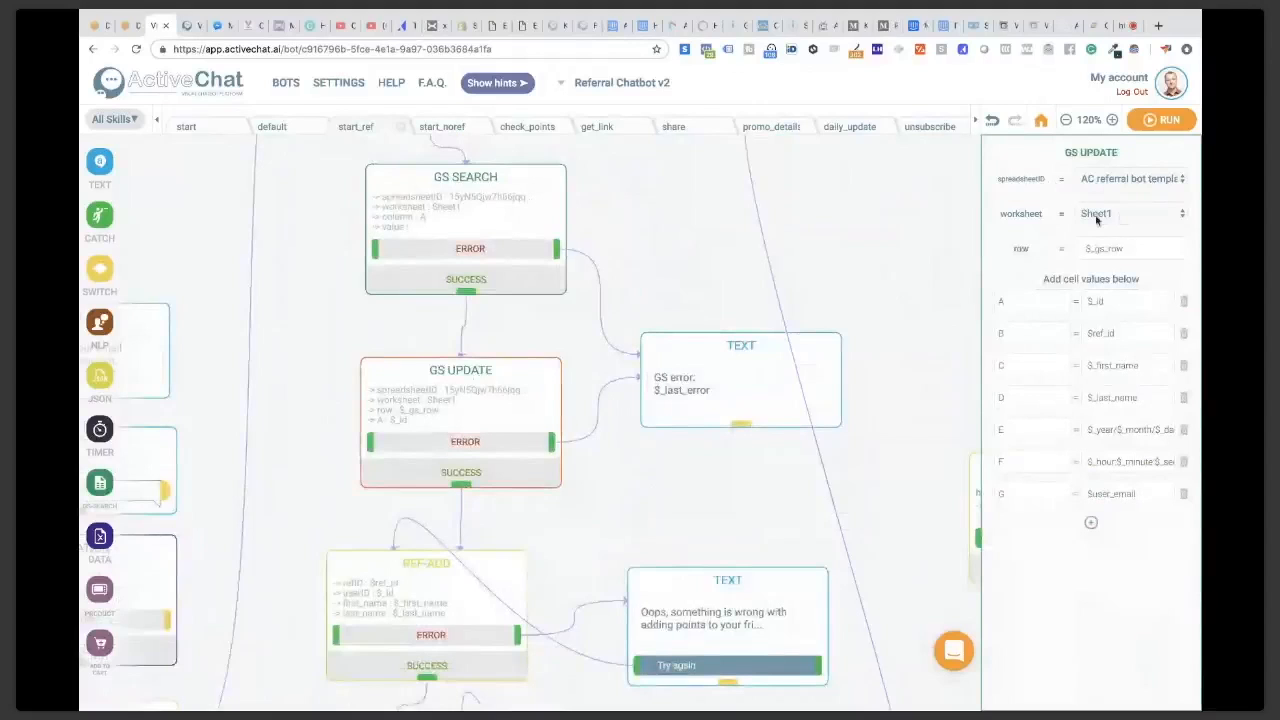
left_click_drag(1134, 247, 1080, 248)
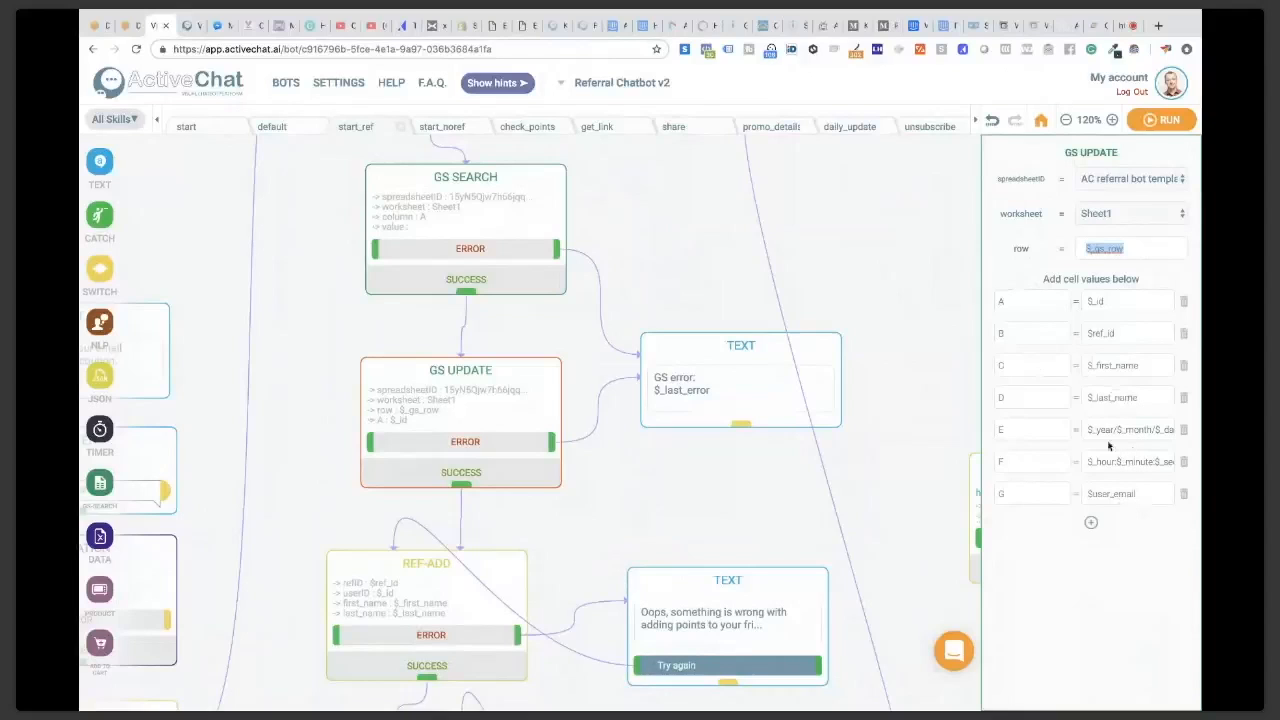
left_click_drag(1088, 429, 1184, 437)
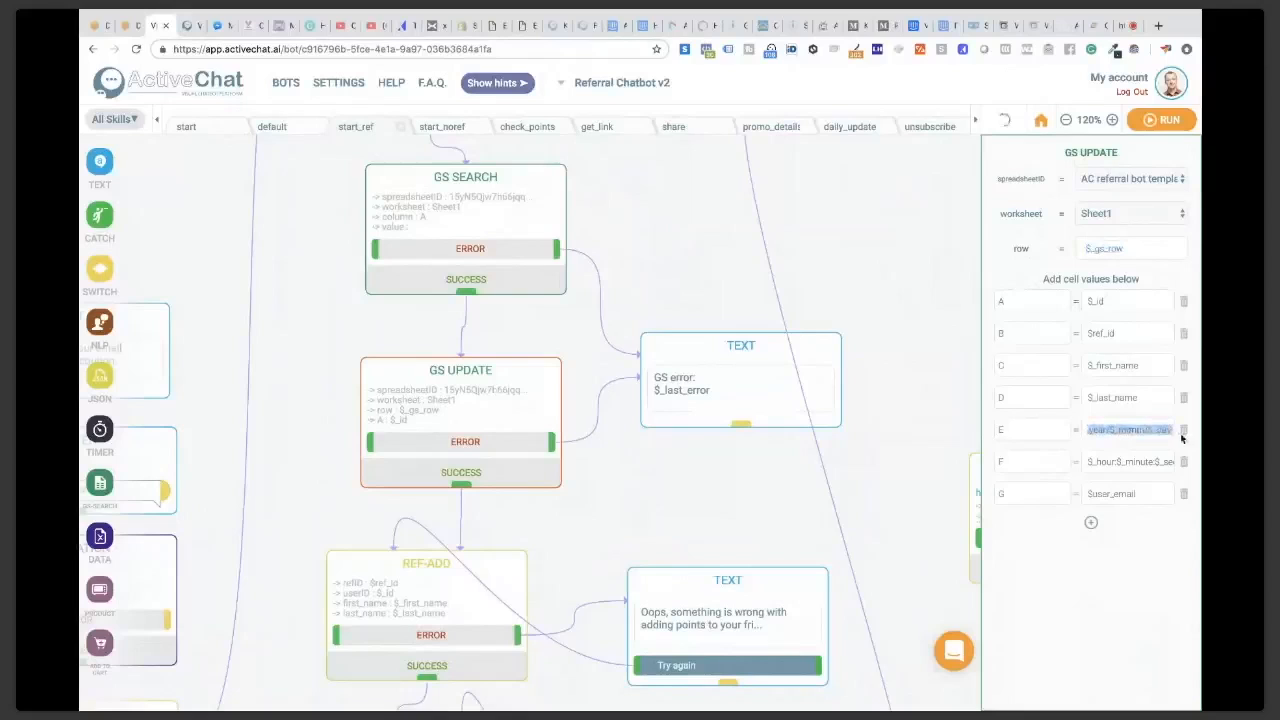
left_click_drag(1086, 461, 1173, 461)
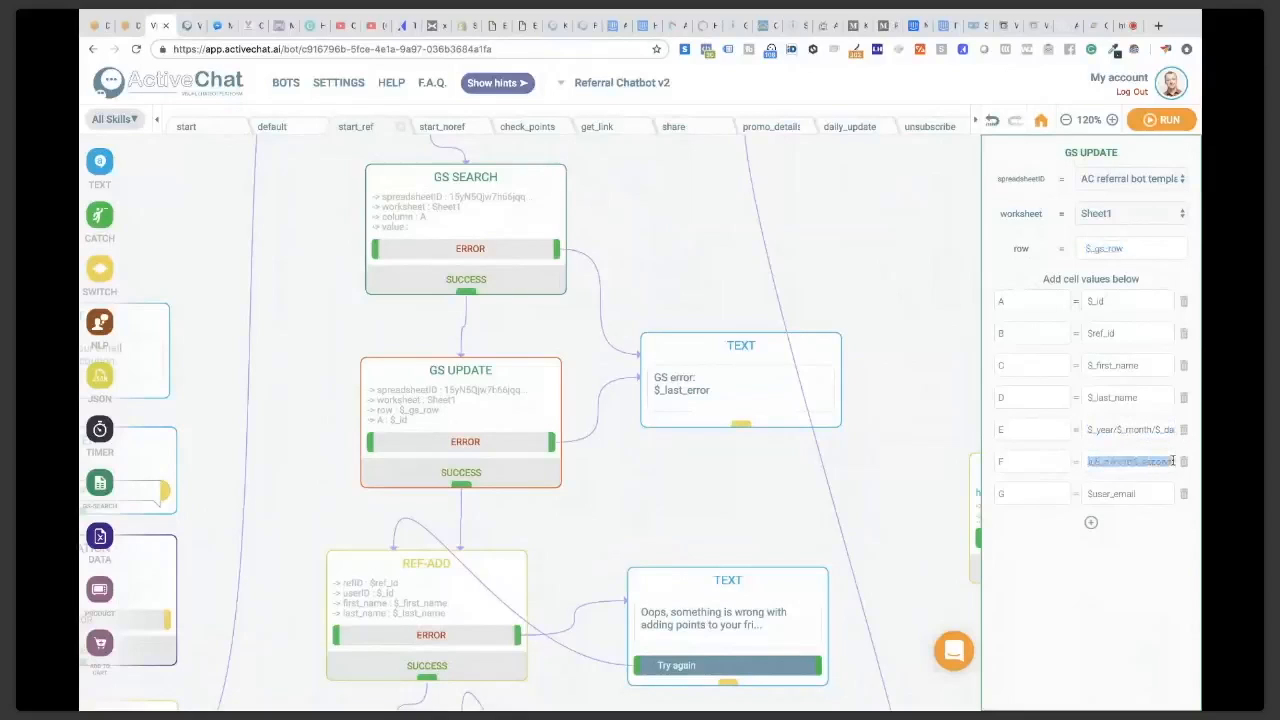
left_click(1119, 547)
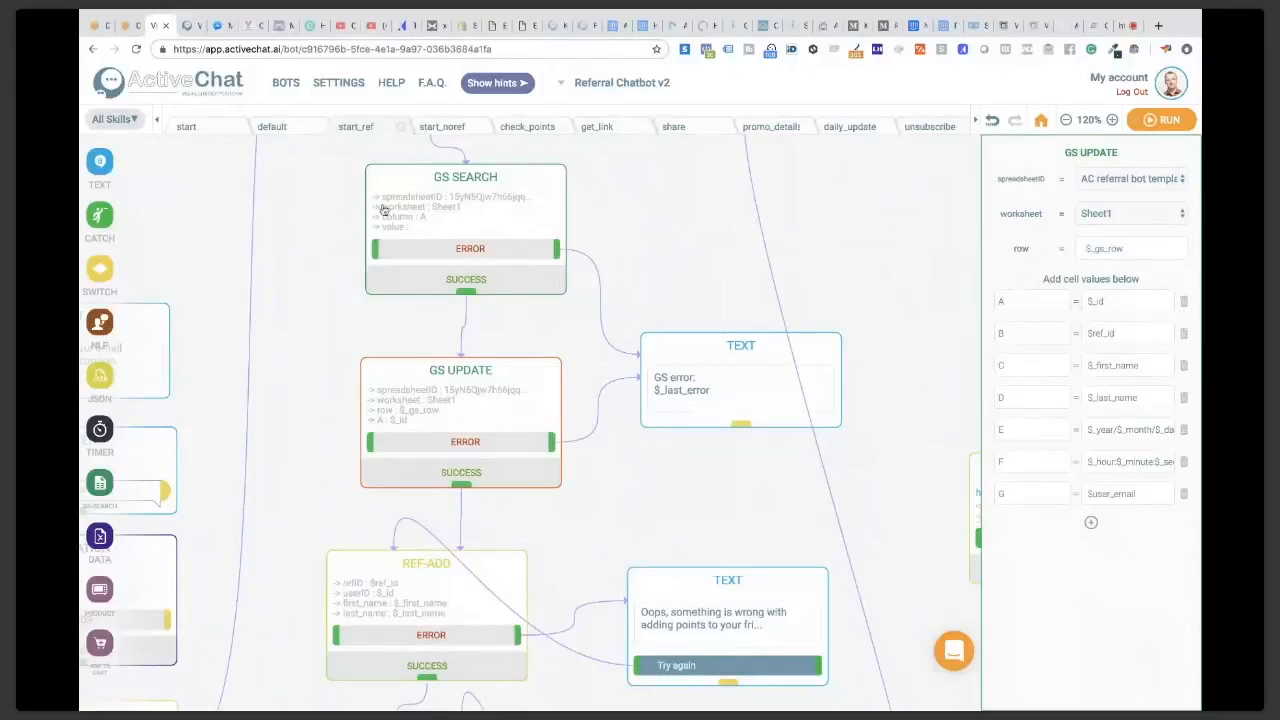
Step: View the list of all the bot's skills and close it while staying in start_ref
left_click(124, 119)
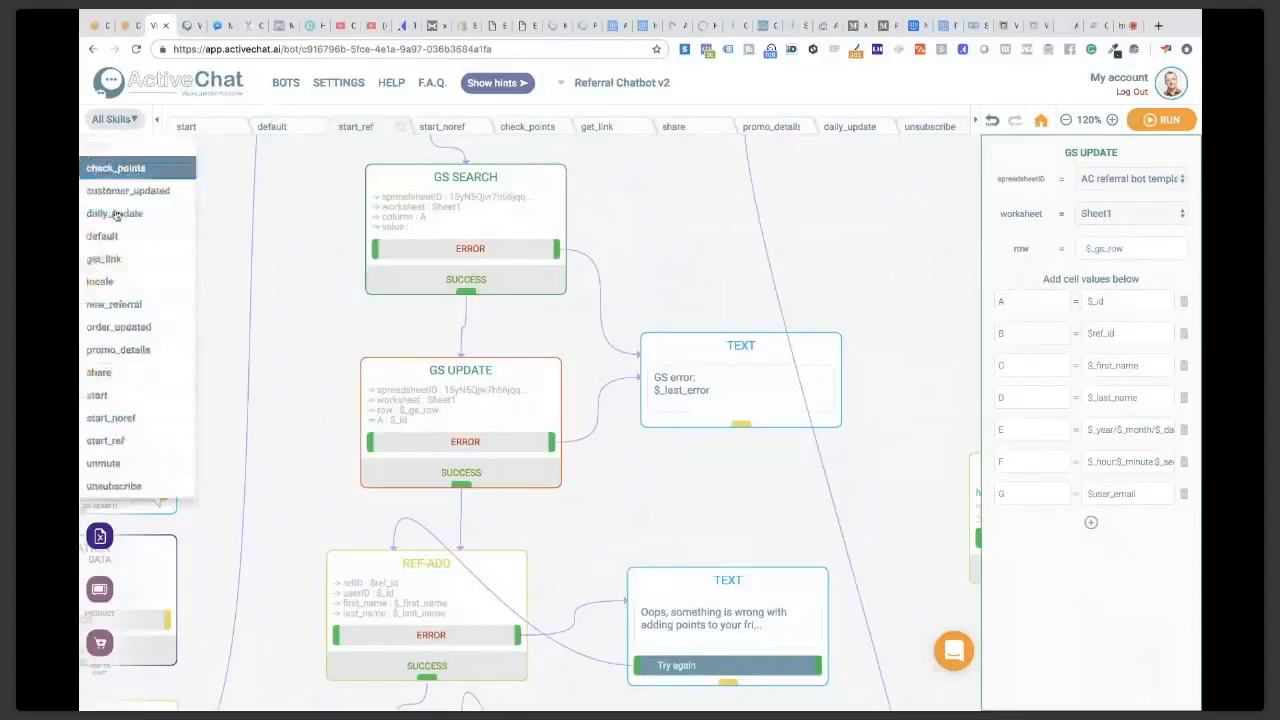
left_click(224, 222)
mouse_move(100, 215)
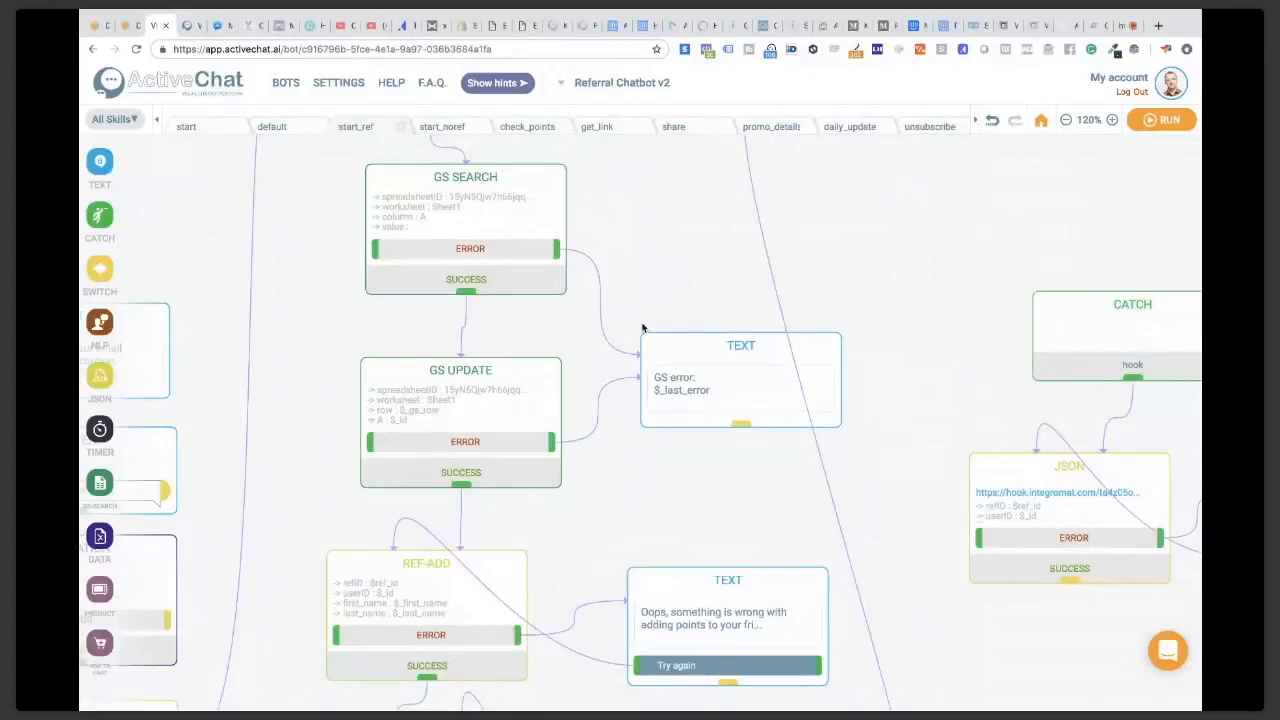
Step: Compare the GS SEARCH and GS UPDATE flow with the rows of the leads spreadsheet, and return to the start_ref skill
left_click_drag(299, 505, 307, 447)
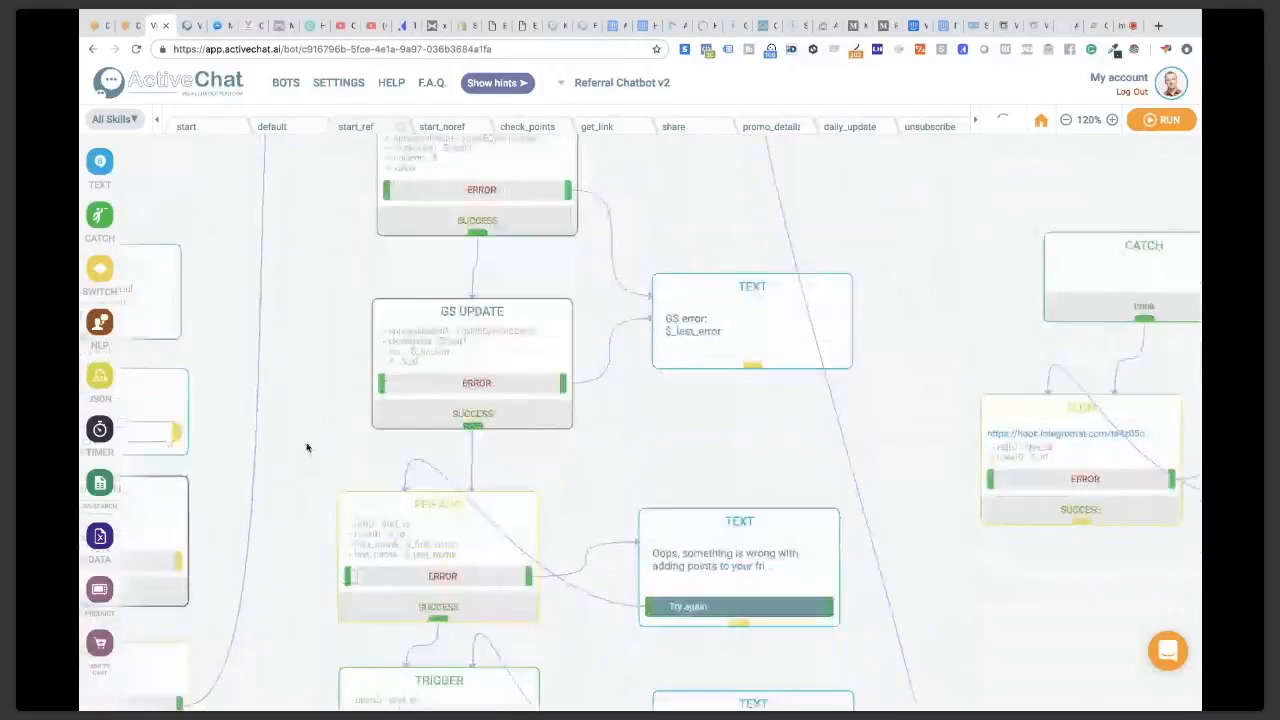
key("ctrl+Right")
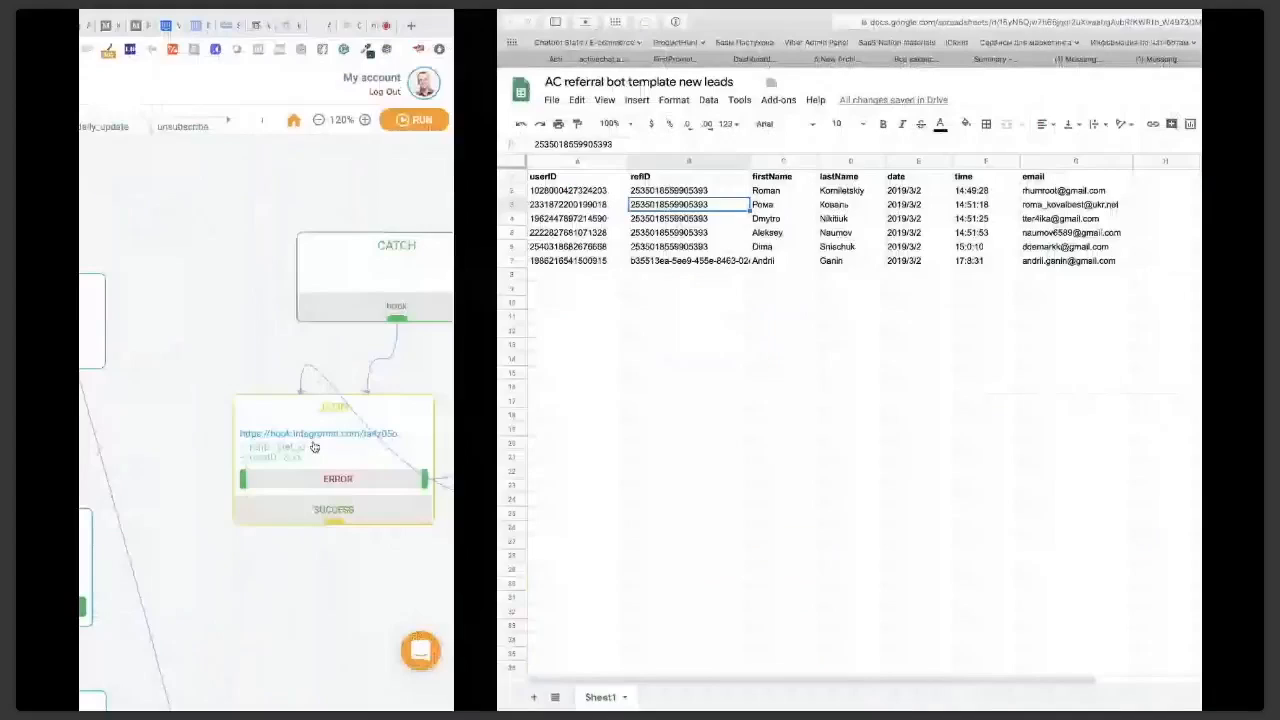
key("ctrl+Left")
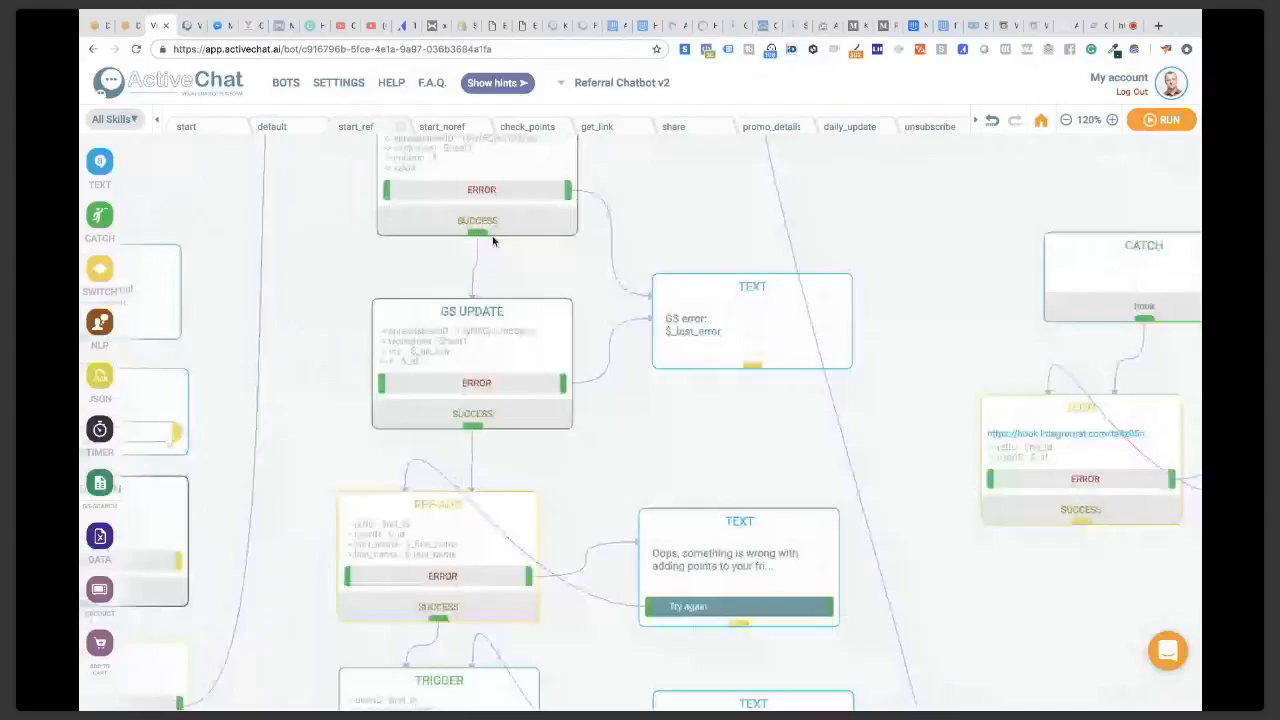
key("ctrl+Right")
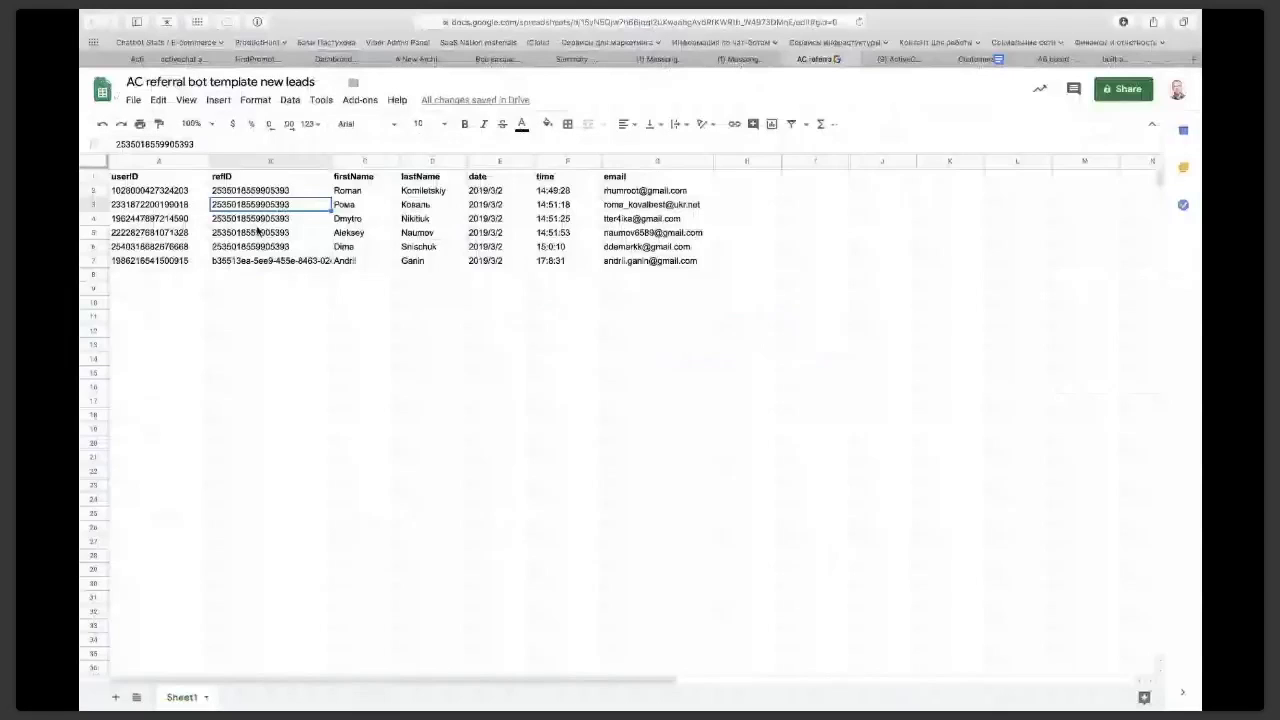
key("ctrl+Left")
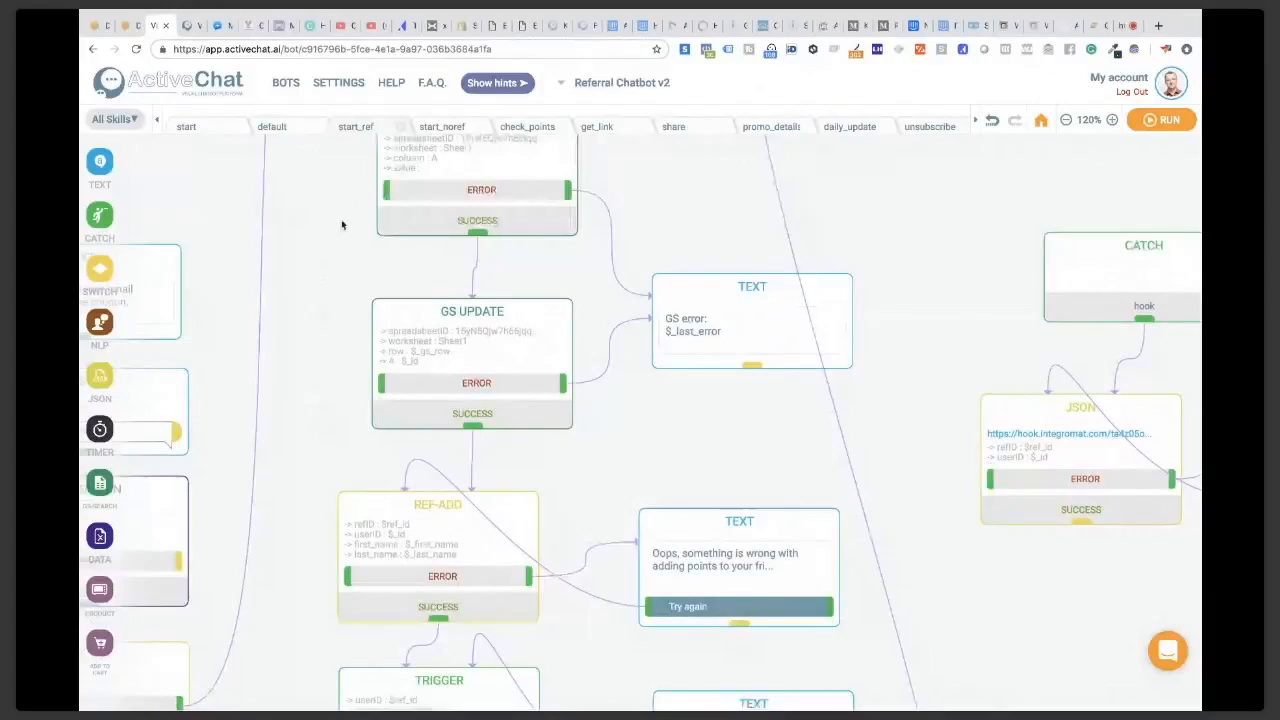
Step: Check the leads in the AC referral bot template new leads spreadsheet, and return to the start_ref skill
key("super+Tab")
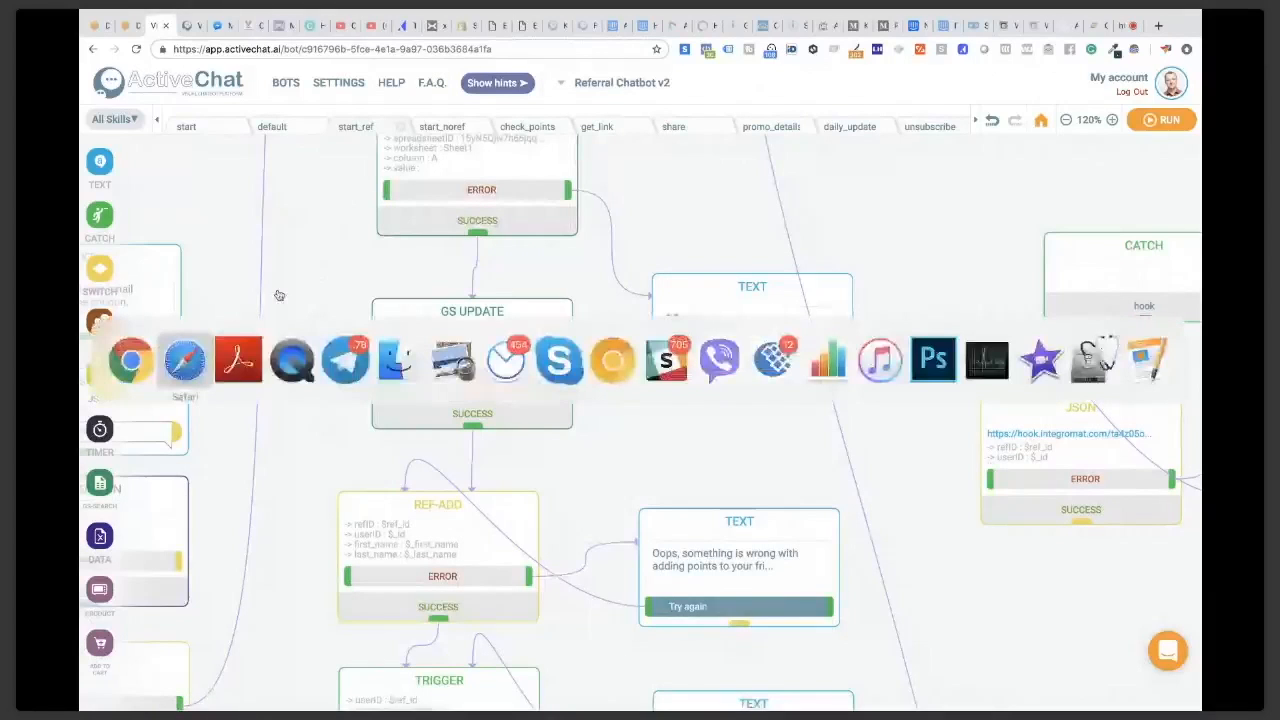
left_click(182, 371)
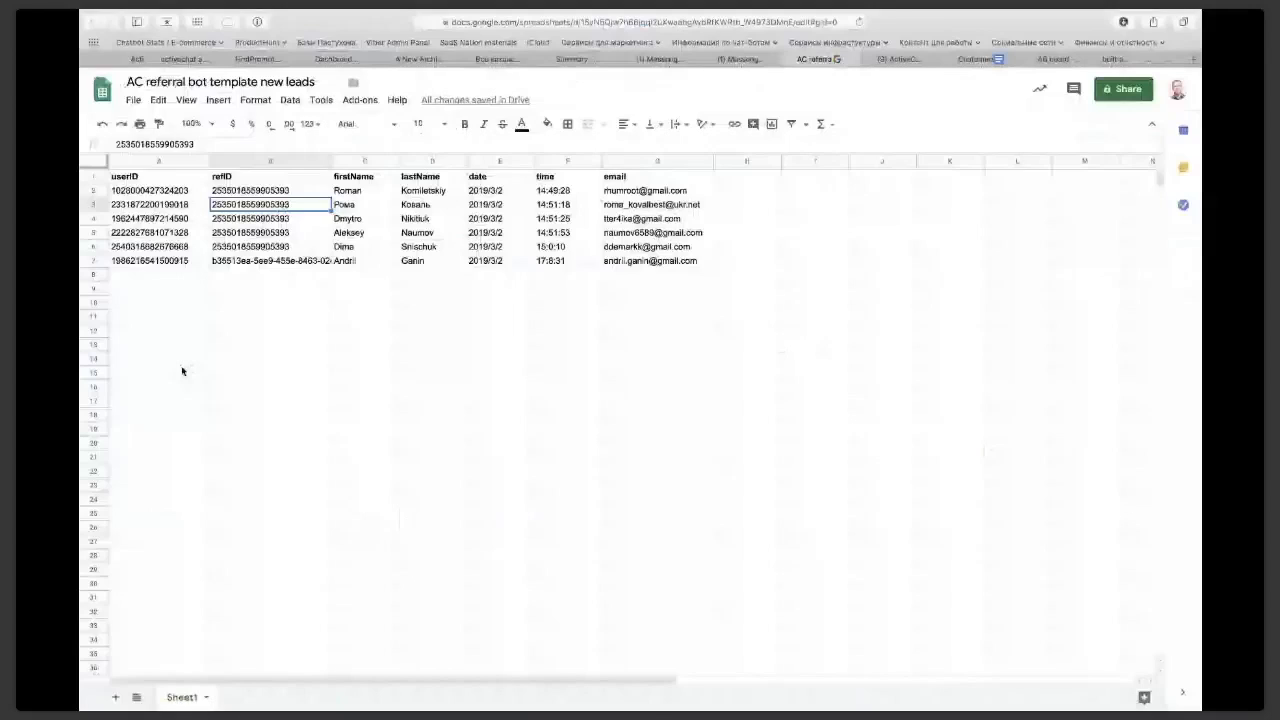
key("super+Tab")
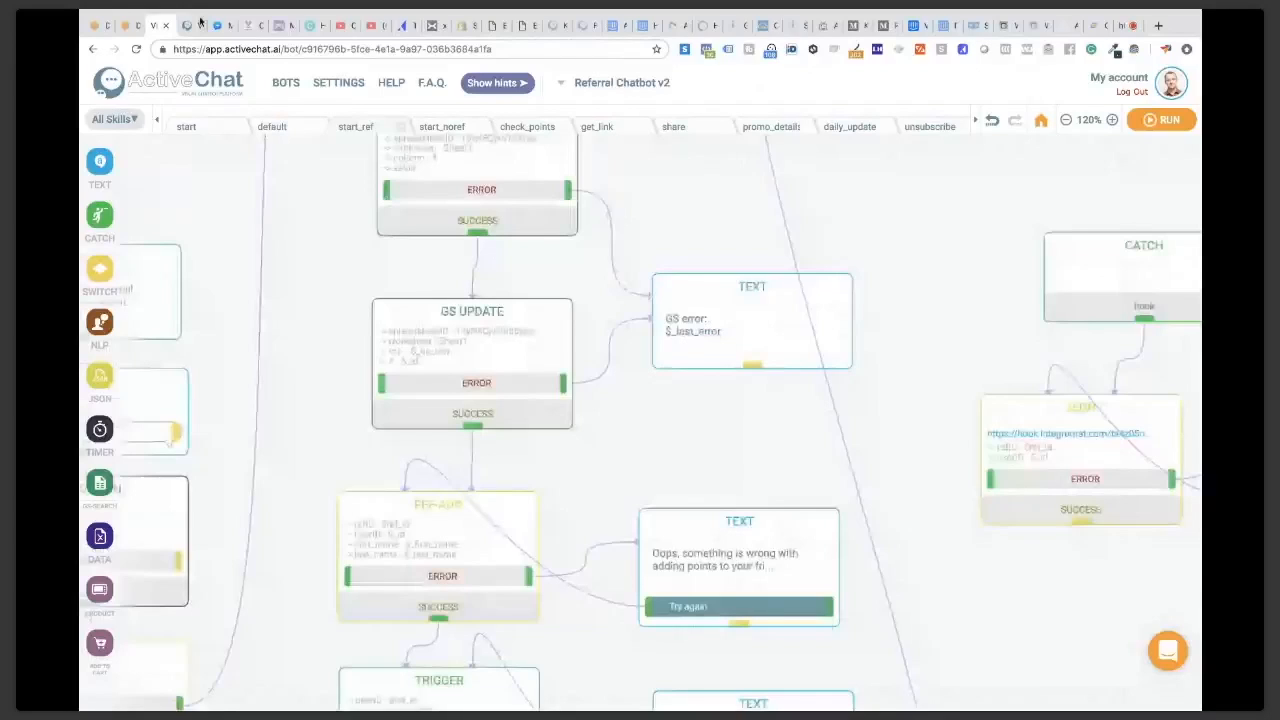
Step: Request the sharing link from Activechat Referral Bot v2 in Messenger, and send the copied referral link to Saved Messages in Telegram
left_click(213, 24)
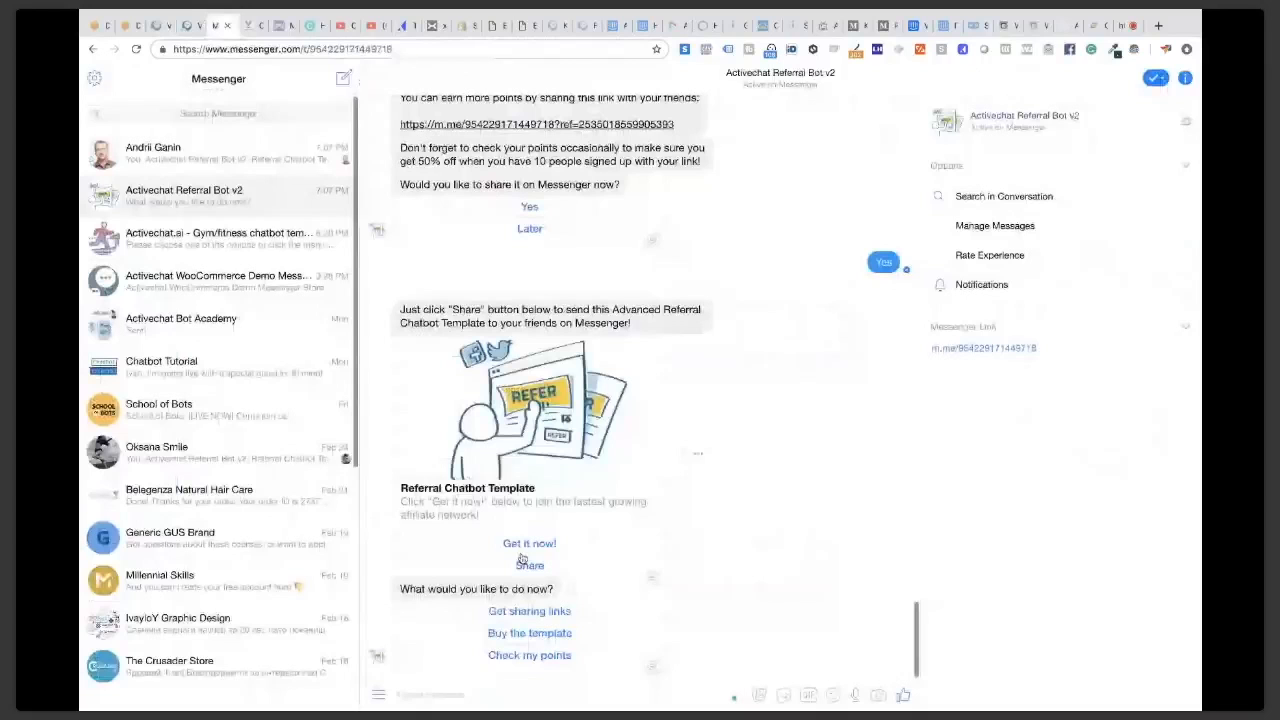
left_click(530, 612)
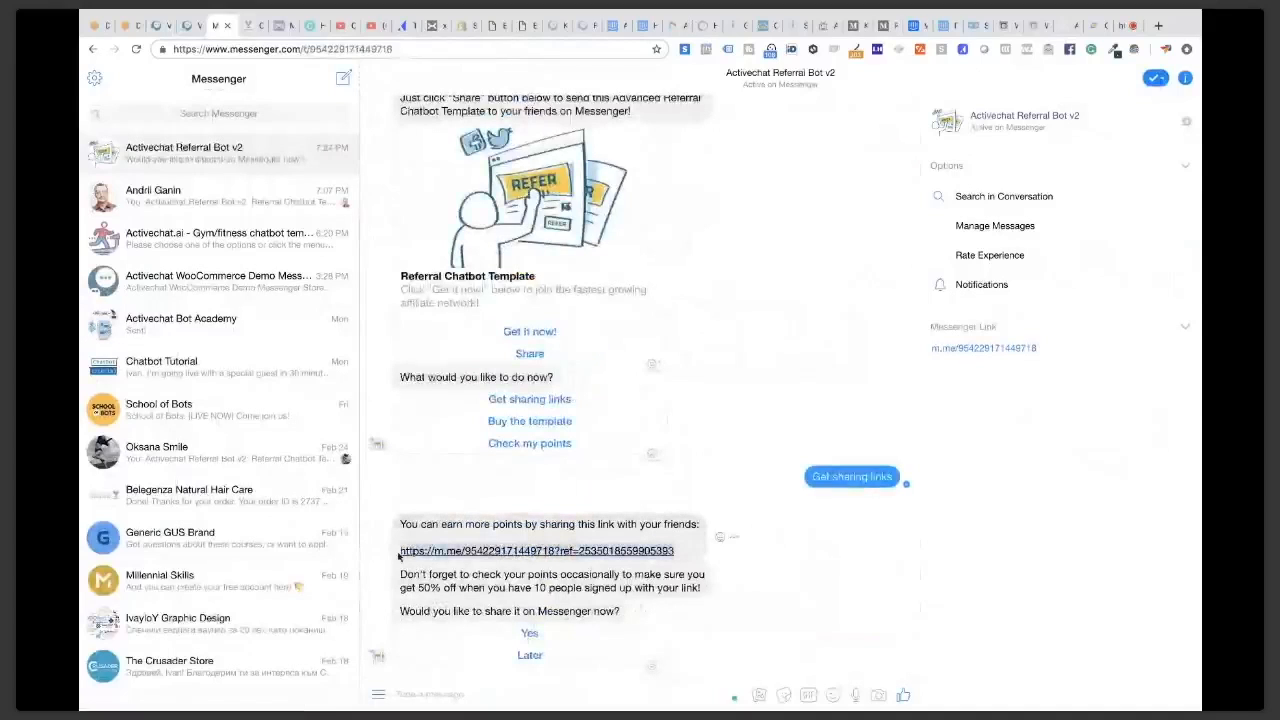
key("super+Tab")
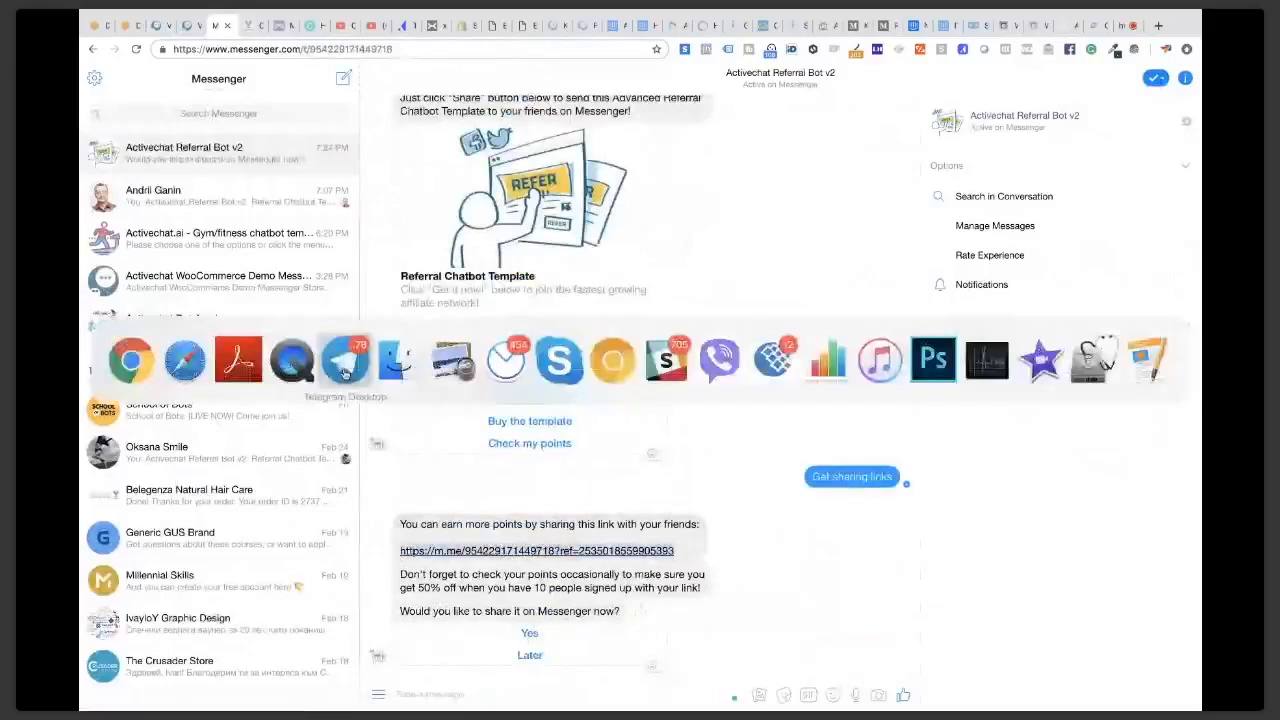
left_click(345, 374)
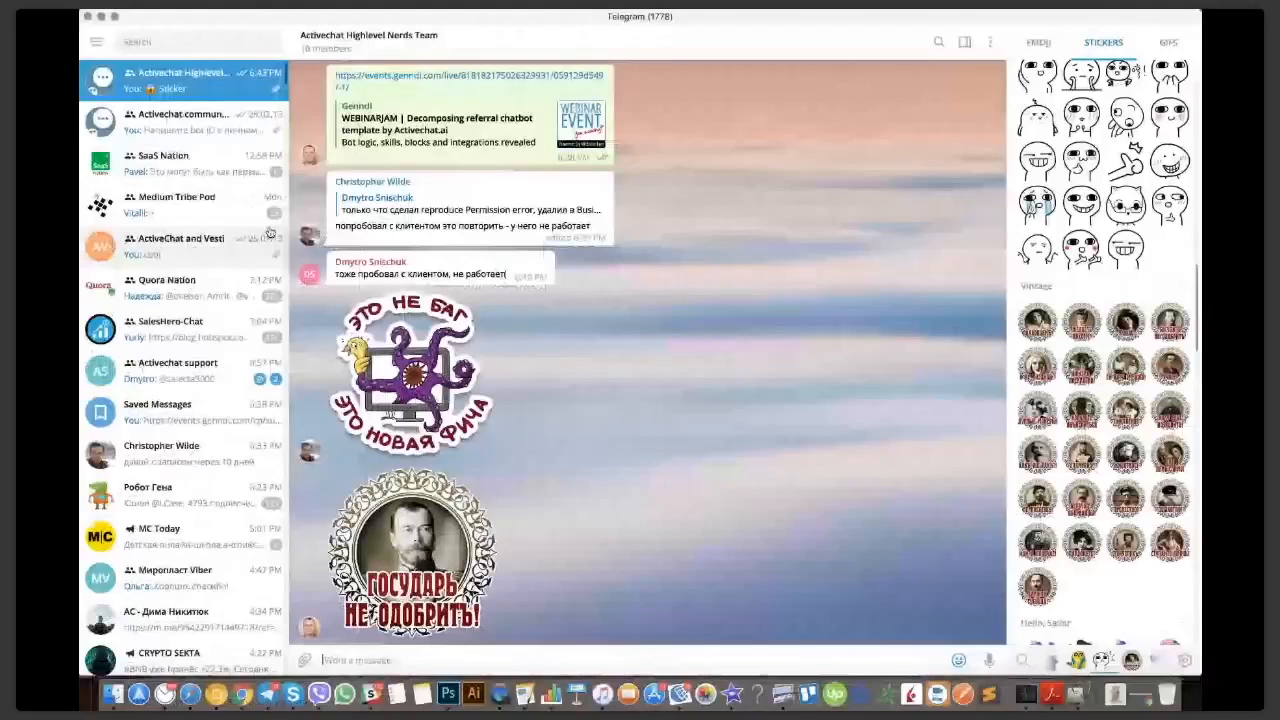
left_click(190, 42)
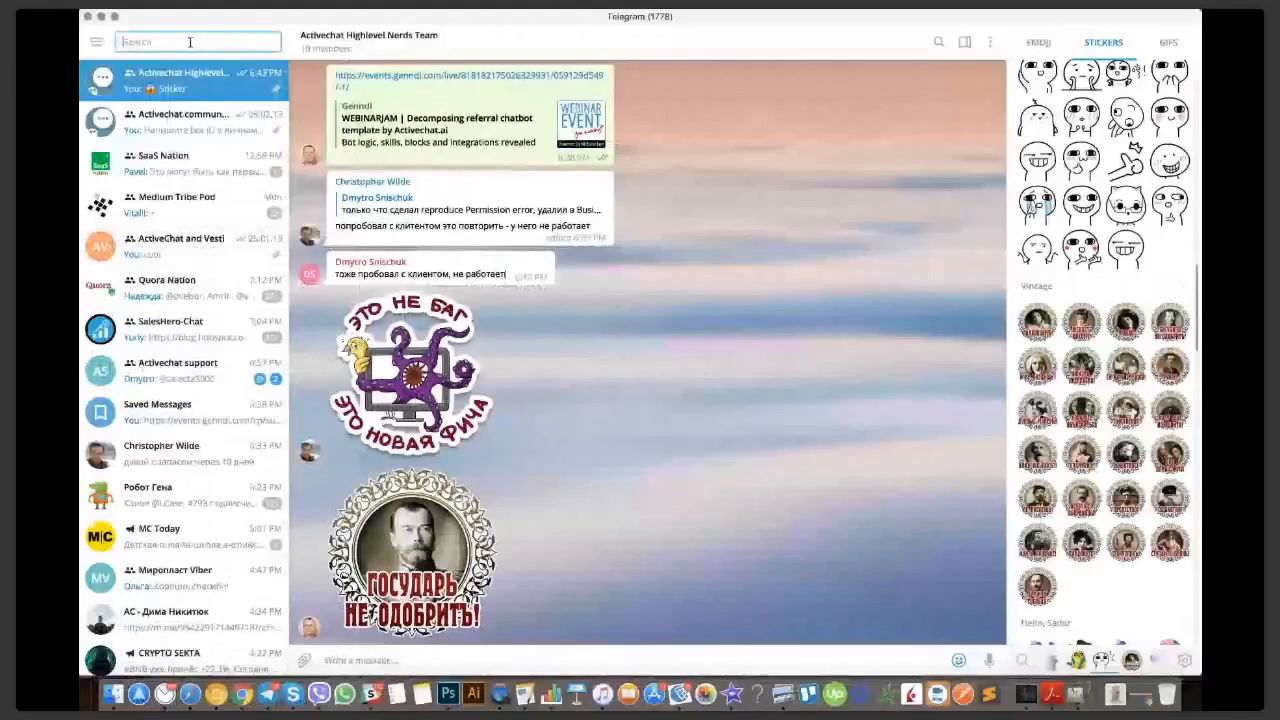
left_click(190, 412)
left_click(443, 659)
key("super+v")
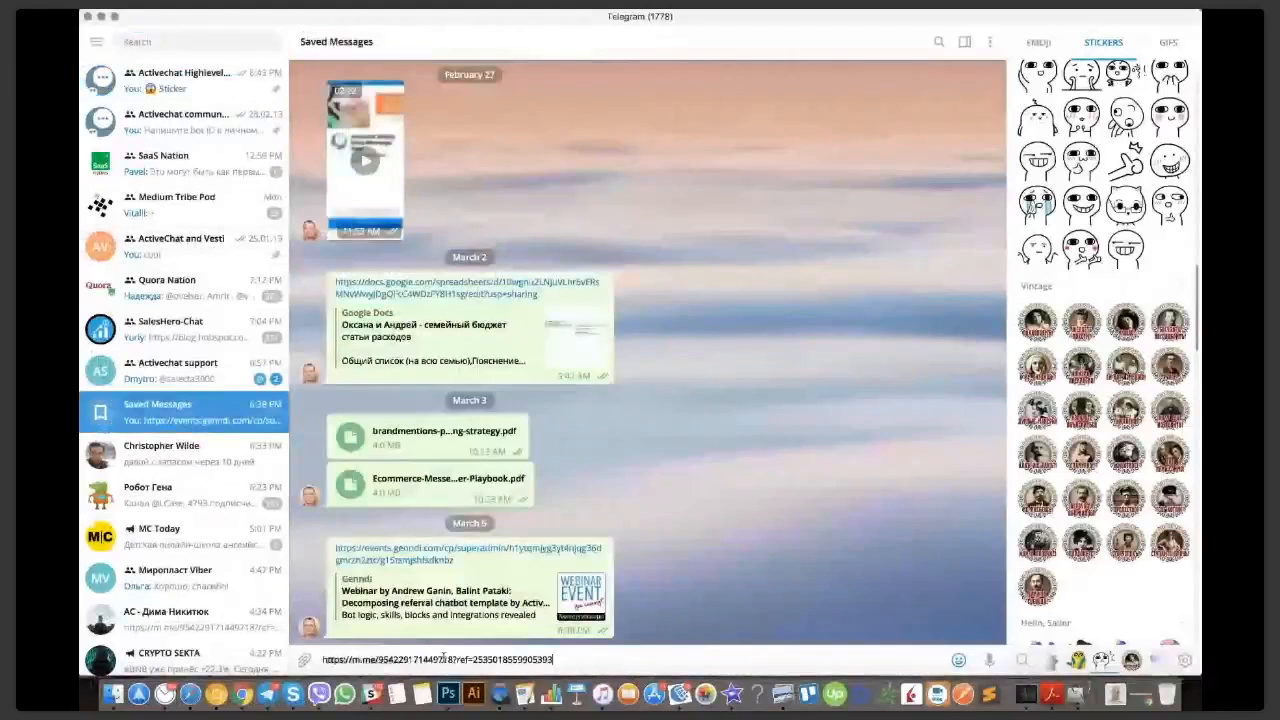
key("Return")
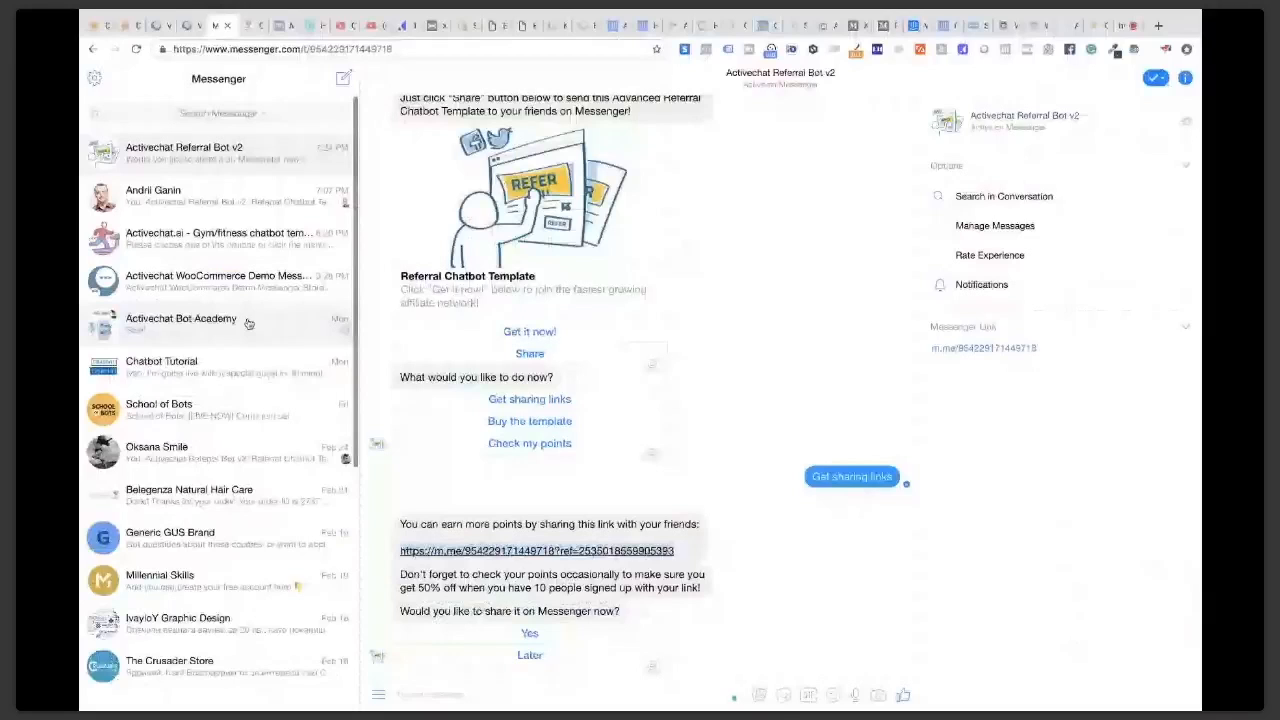
Step: Check the leads spreadsheet for new sign-ups after sharing the link, and go back to the bot builder
left_click(160, 28)
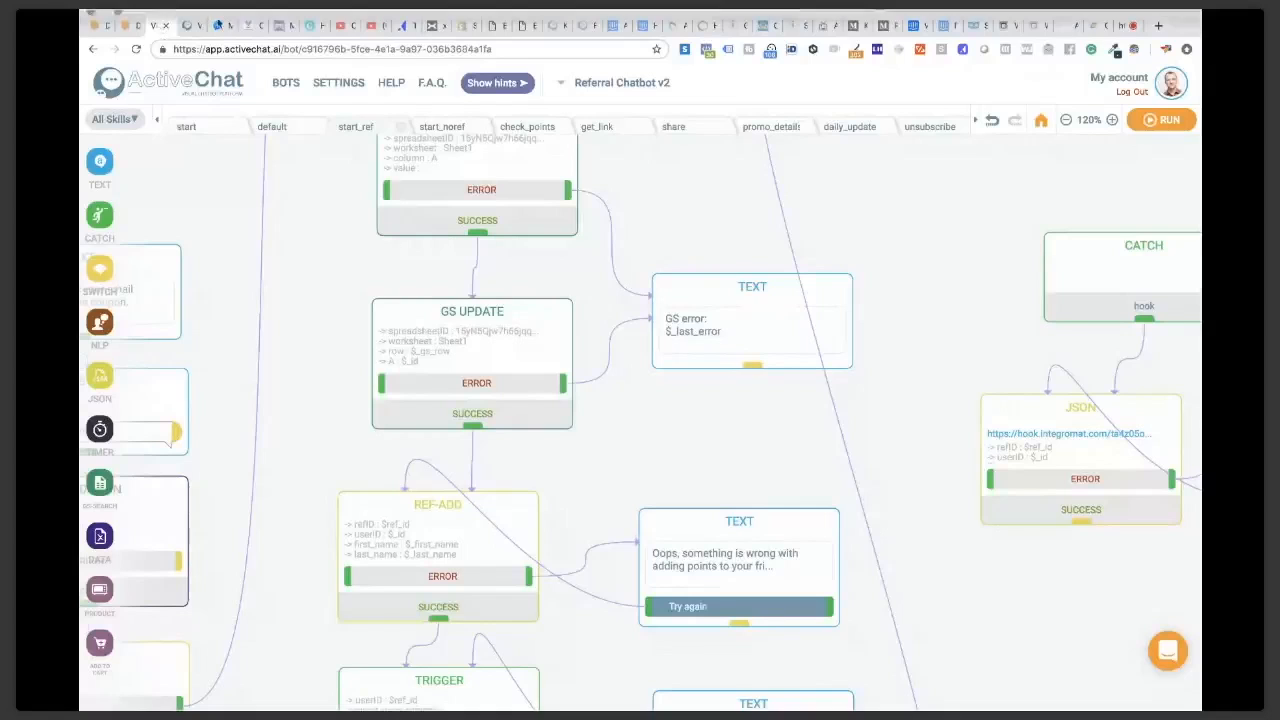
key("super+Tab")
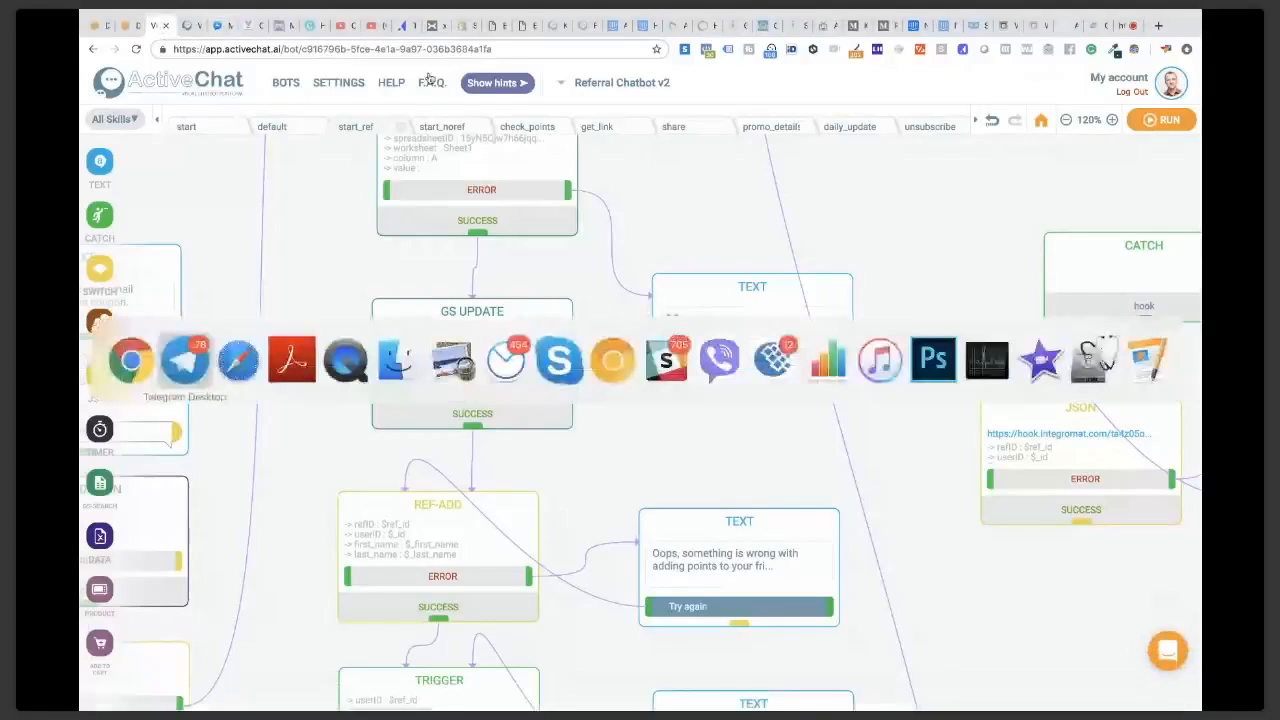
left_click(239, 358)
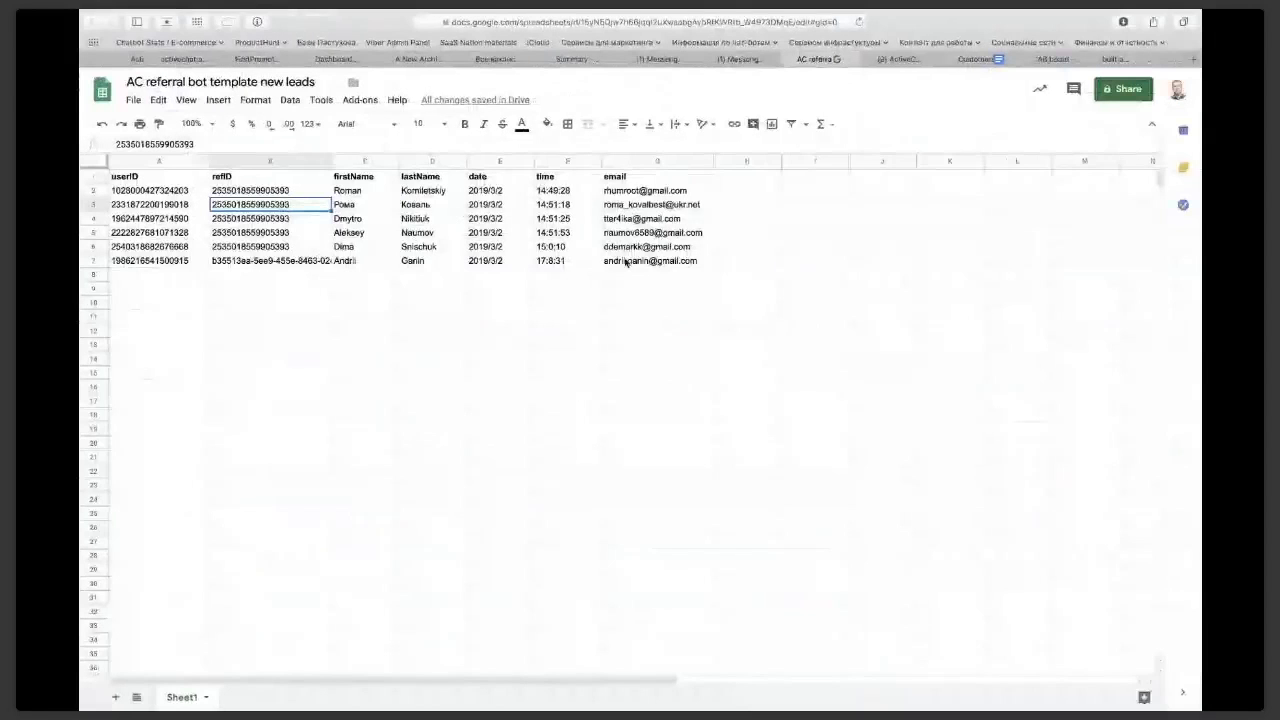
key("super+Tab")
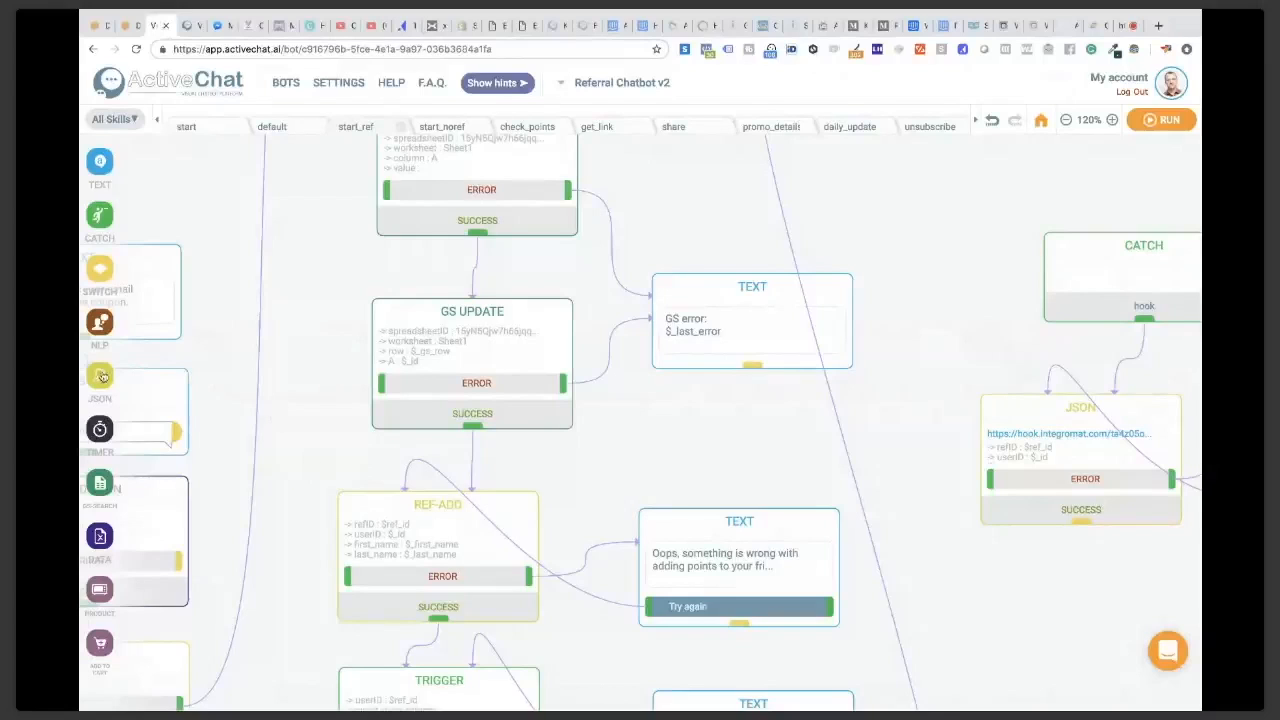
Step: Inspect the parameters of the REF-ADD block below GS UPDATE and the message in its error TEXT block
mouse_move(99, 382)
scroll(328, 386, "down", 2)
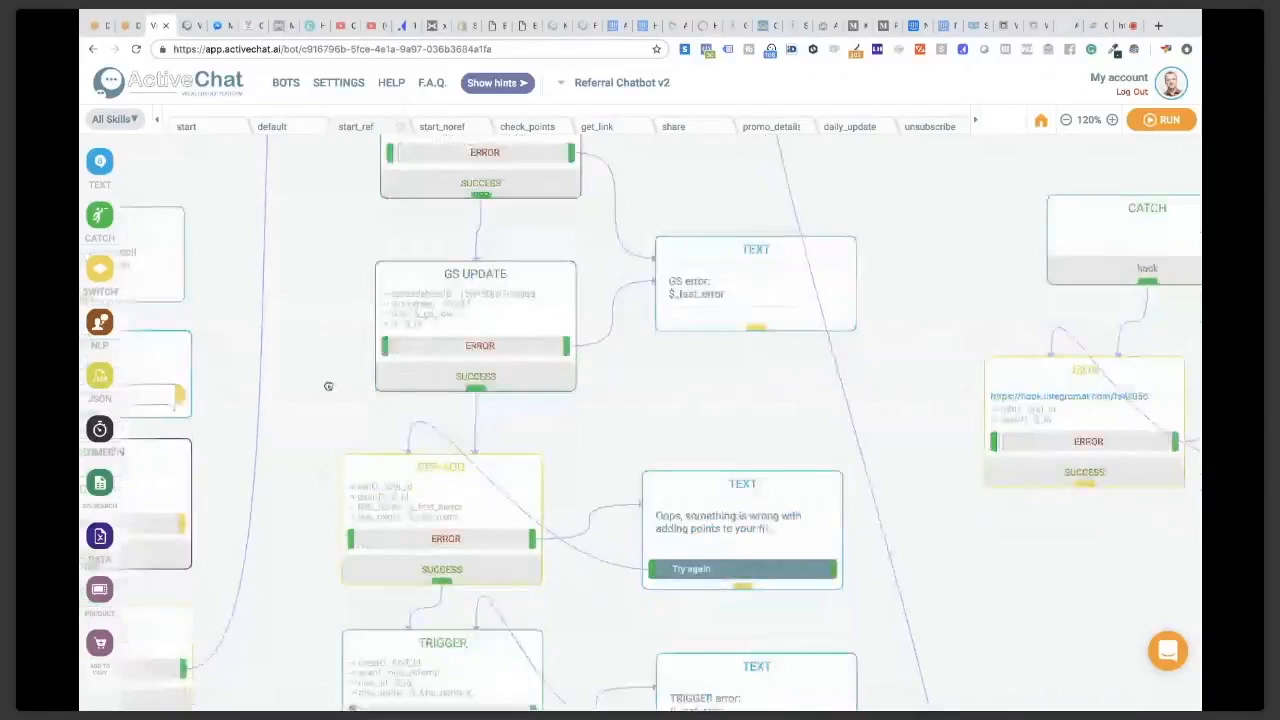
scroll(328, 386, "down", 5)
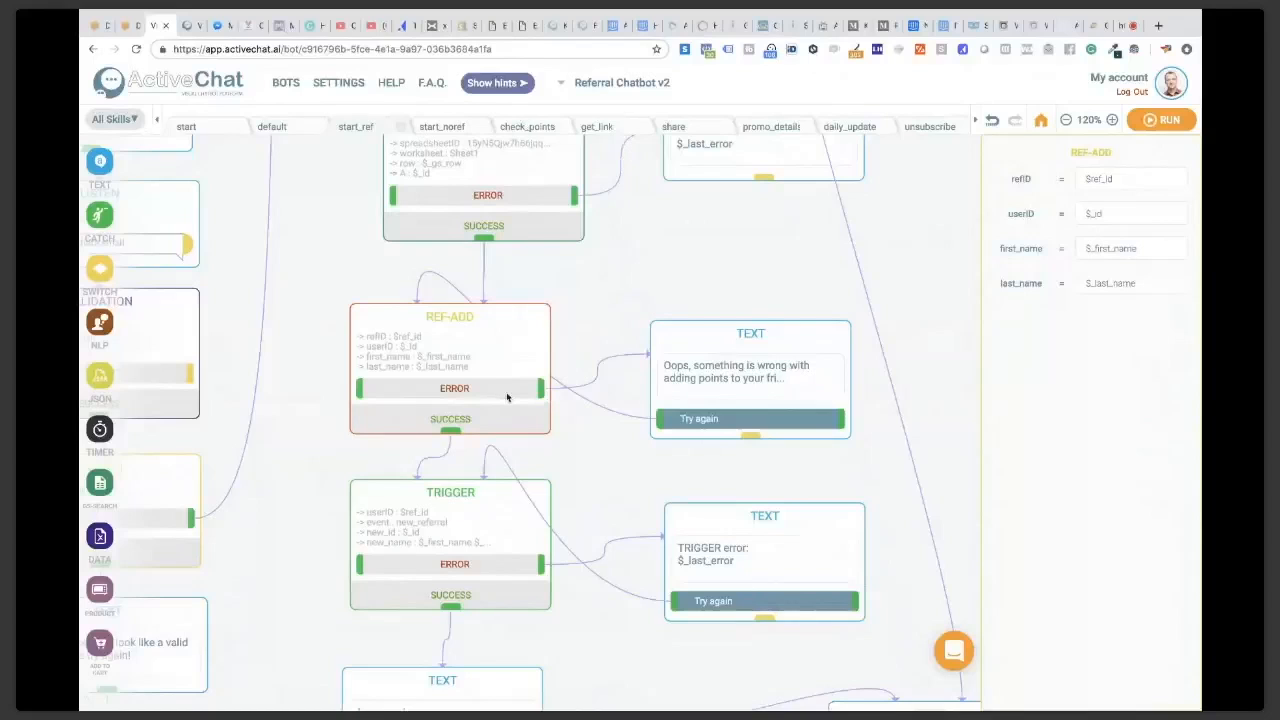
left_click(774, 345)
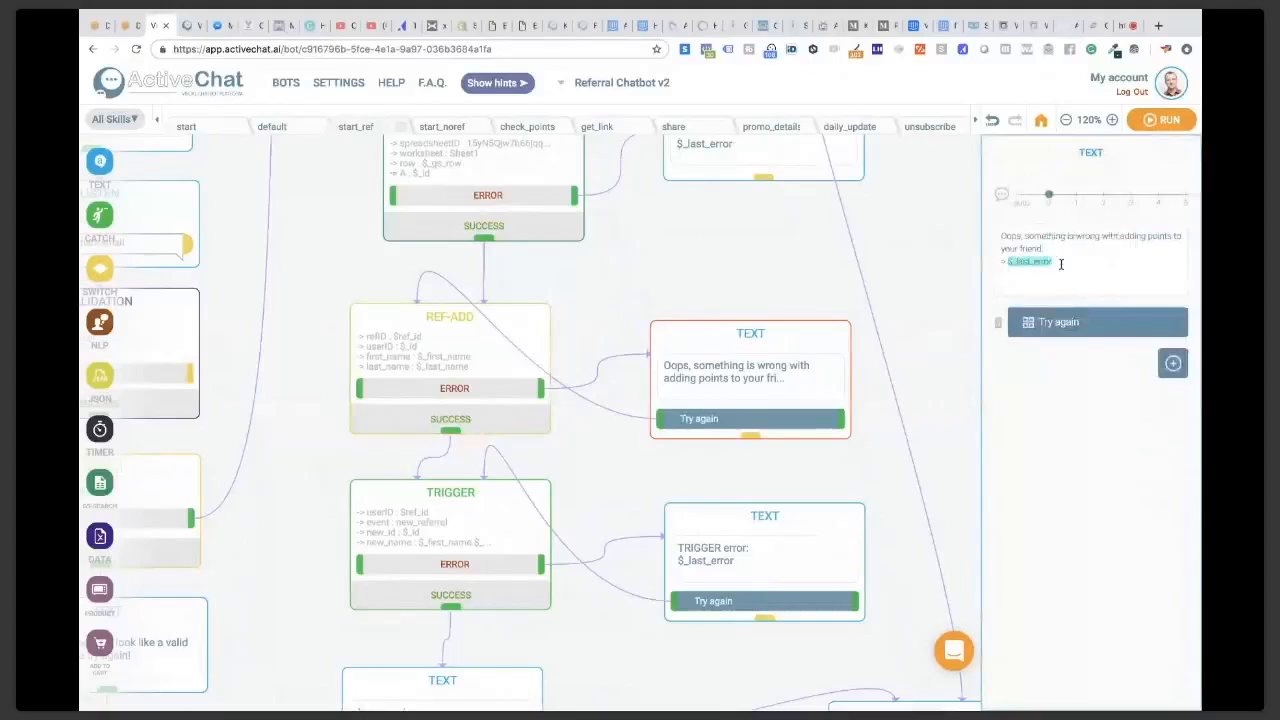
left_click(451, 323)
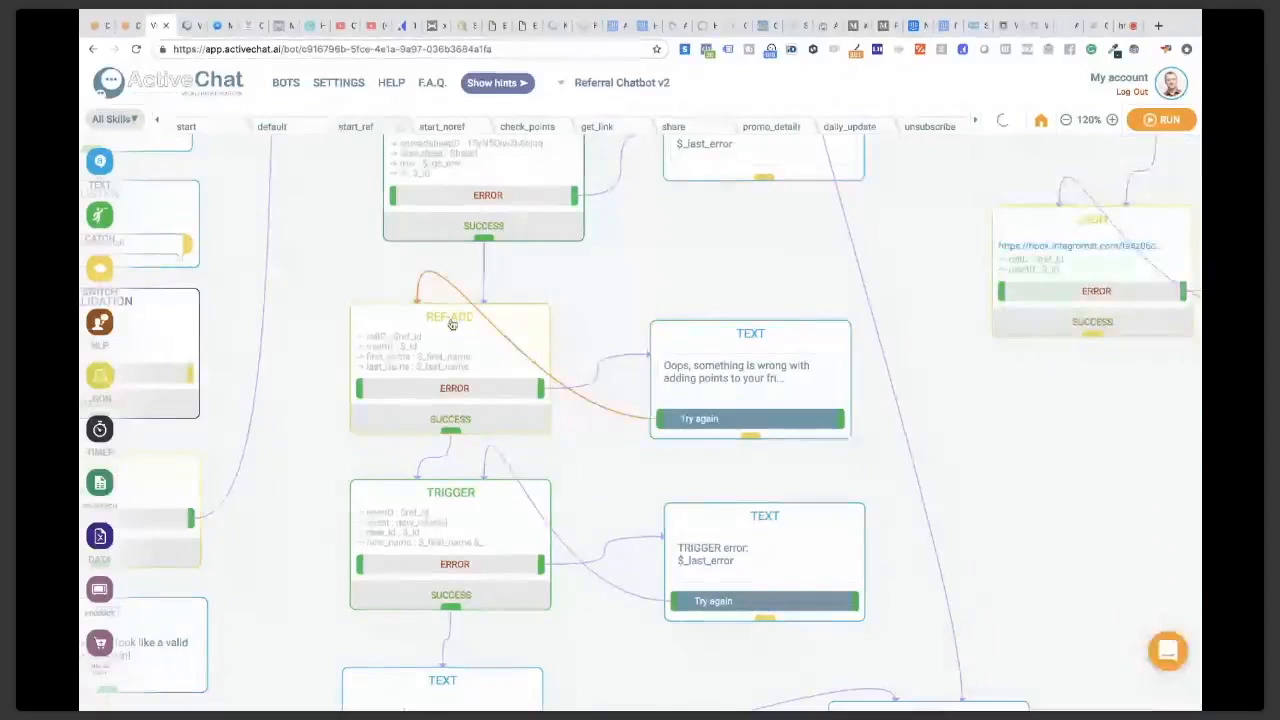
Step: Inspect the TRIGGER block's userID, event and added values, and locate the new_referral skill among the bot's skills
left_click(449, 496)
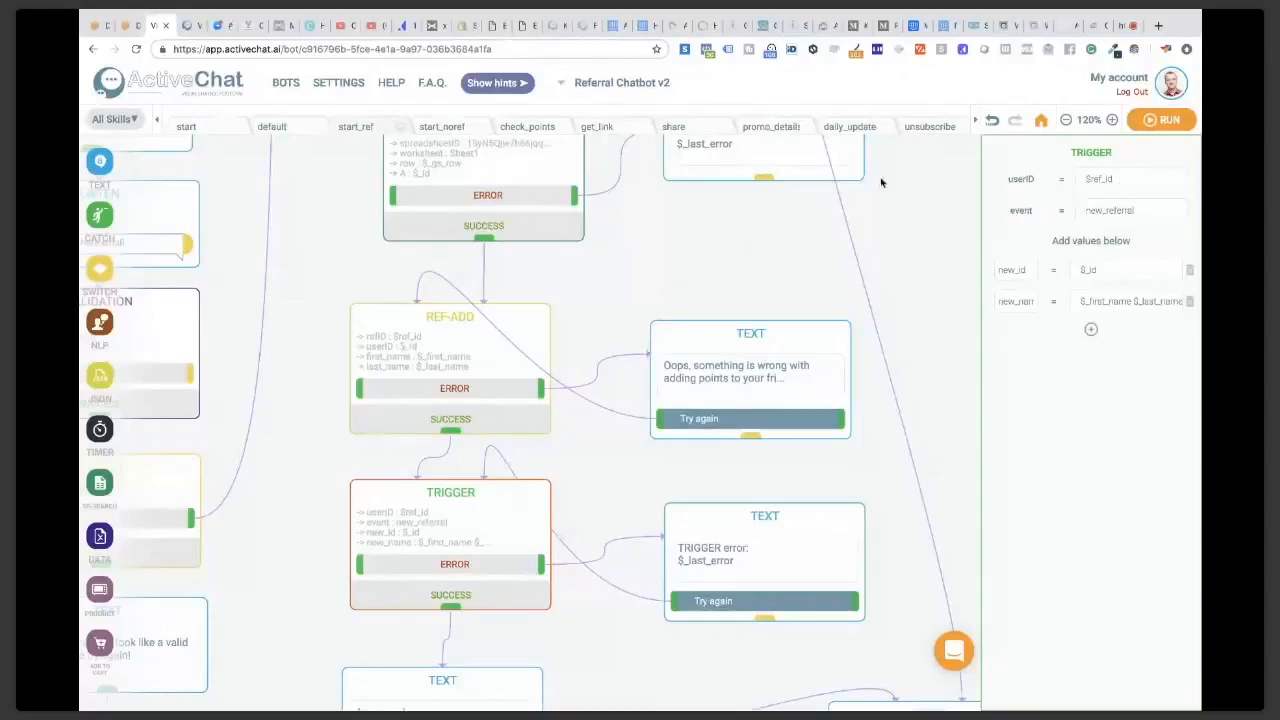
scroll(893, 133, "right", 2)
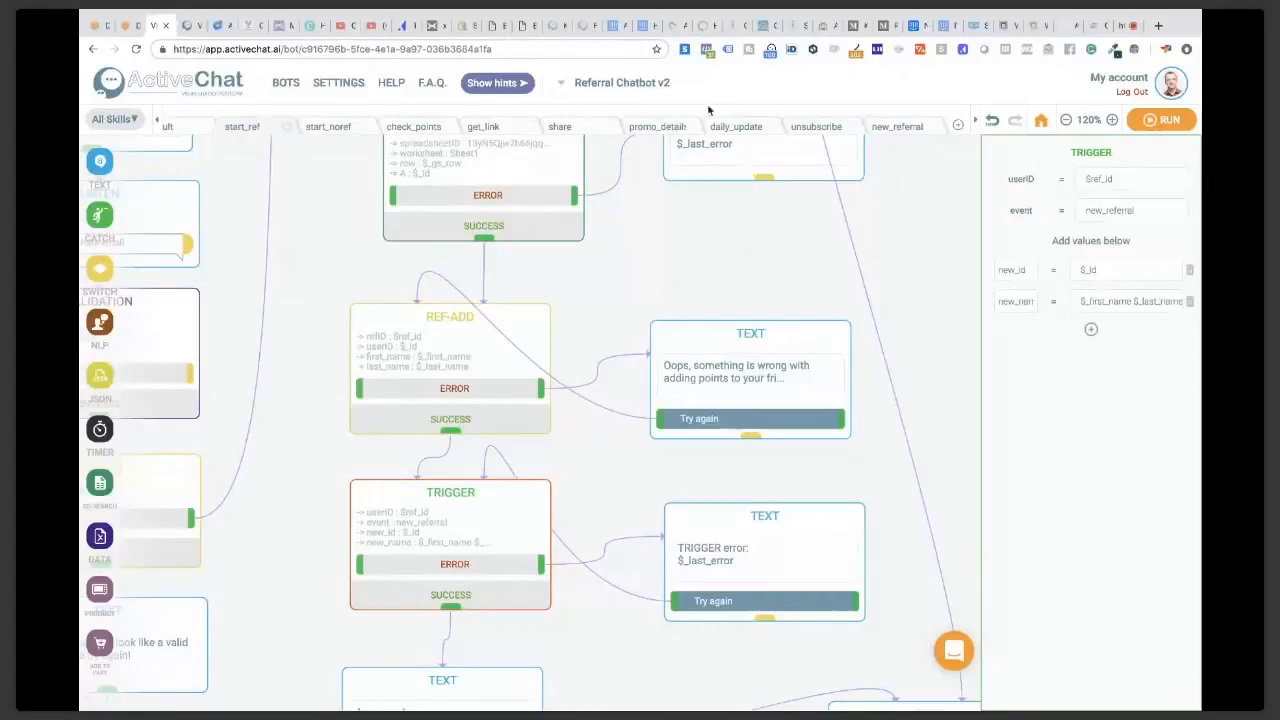
key("super+Tab")
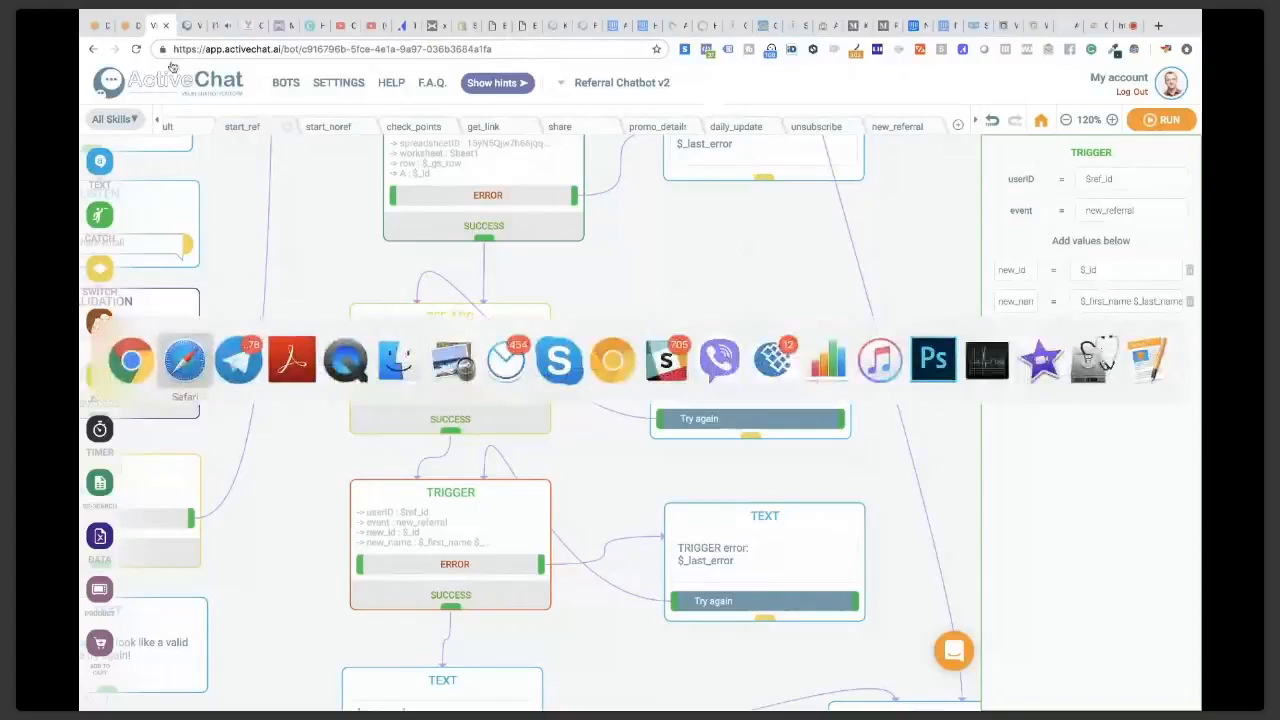
key("Escape")
Step: Review the new-referral notifications in the bot's Messenger conversation, and return to the bot builder
left_click(216, 27)
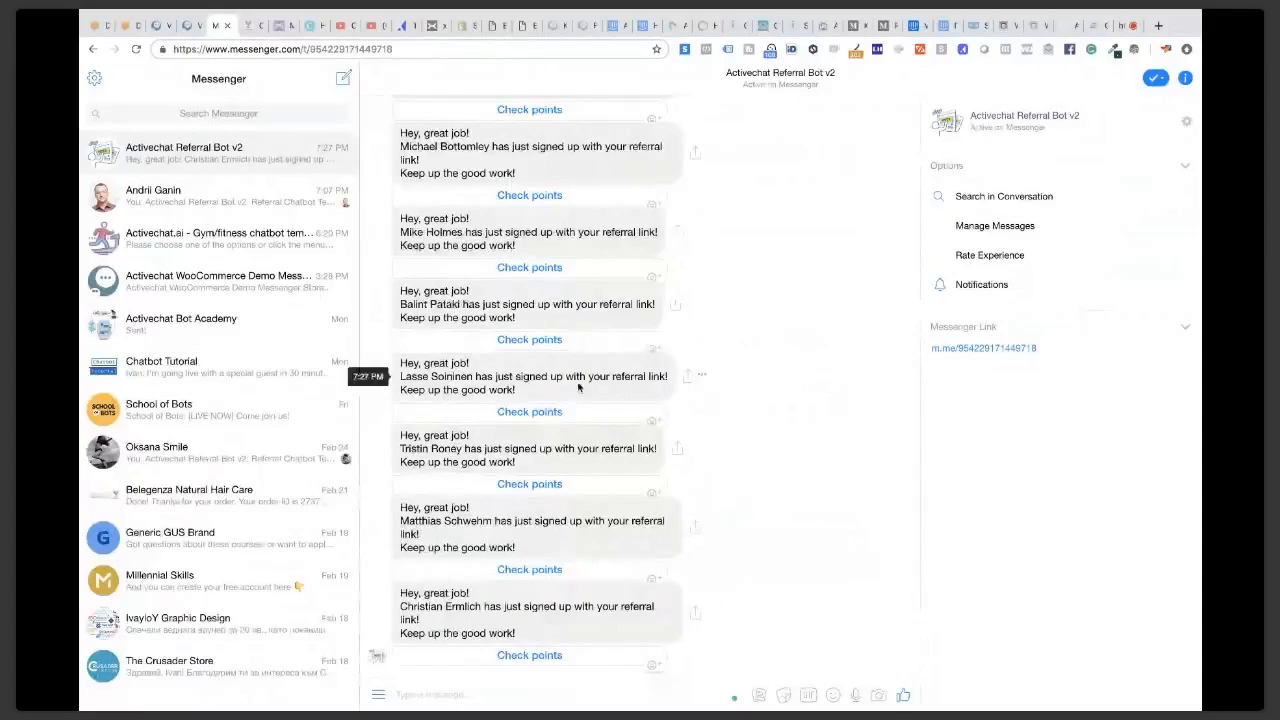
scroll(578, 388, "up", 3)
scroll(567, 333, "down", 3)
key("super+Tab")
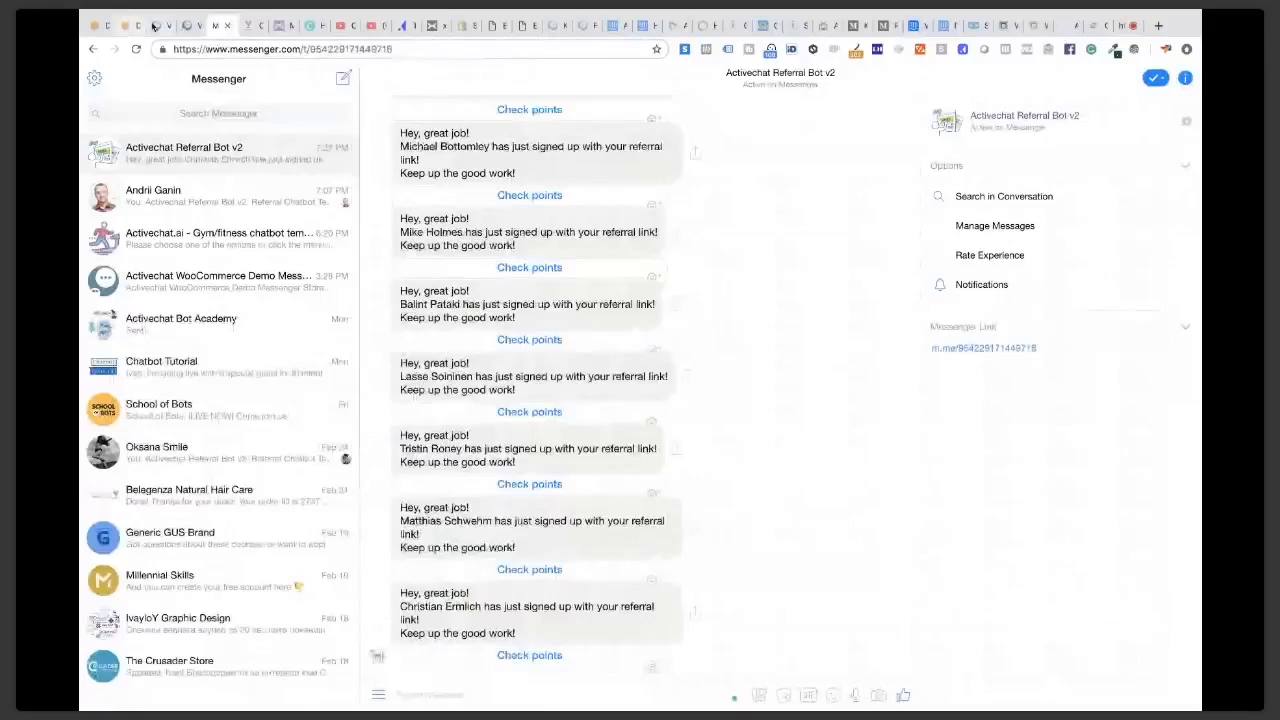
left_click(152, 26)
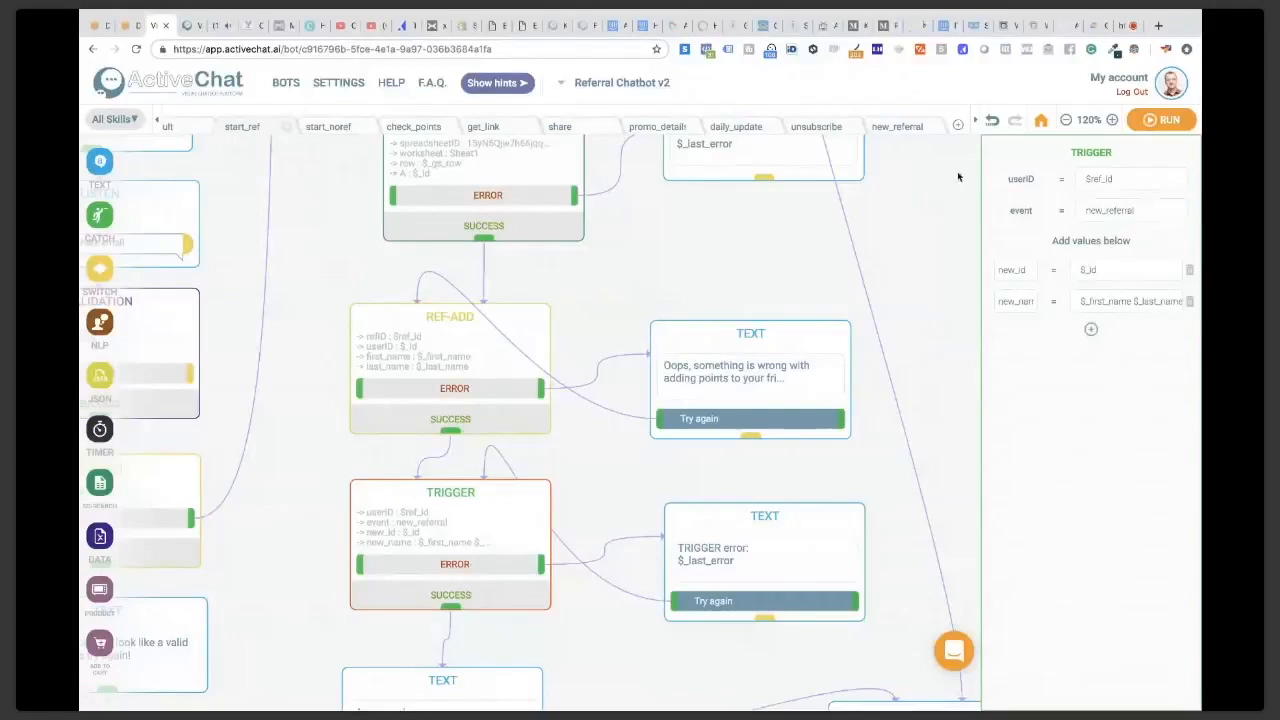
Step: Inspect the new_referral skill's TEXT message and its $new_name variable, and reopen the TRIGGER block's settings in start_ref
left_click(897, 127)
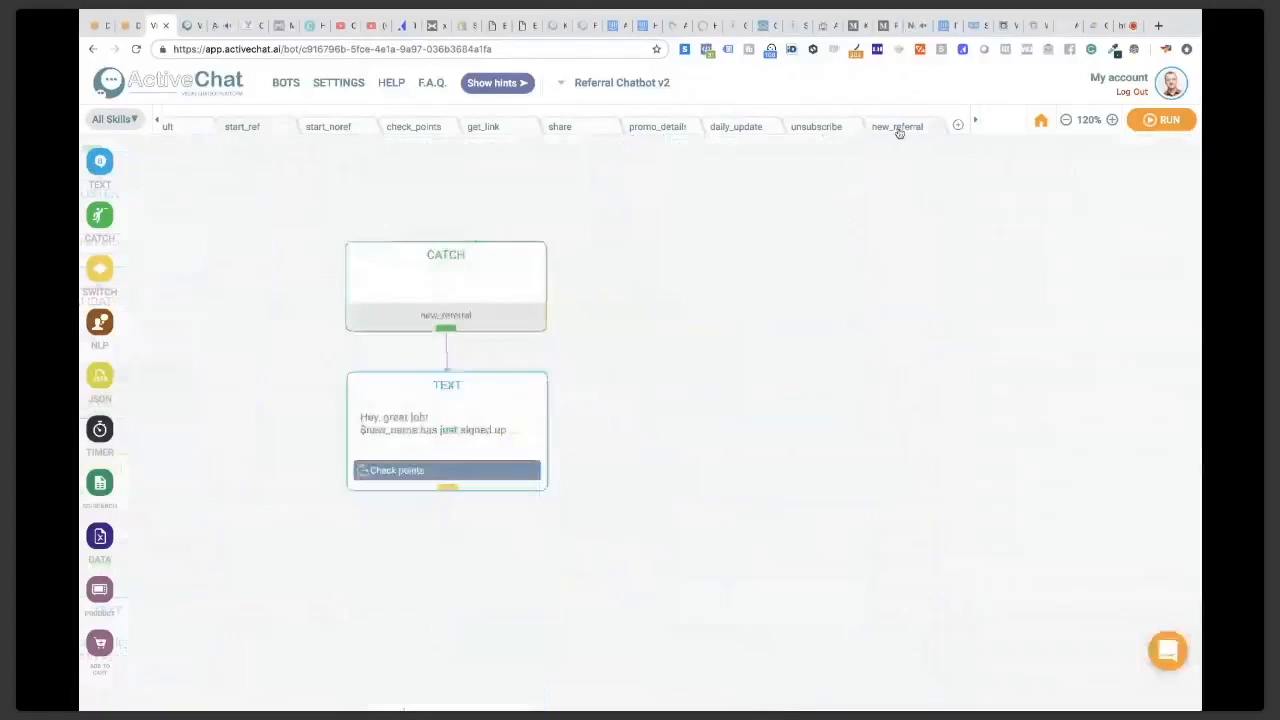
left_click(424, 391)
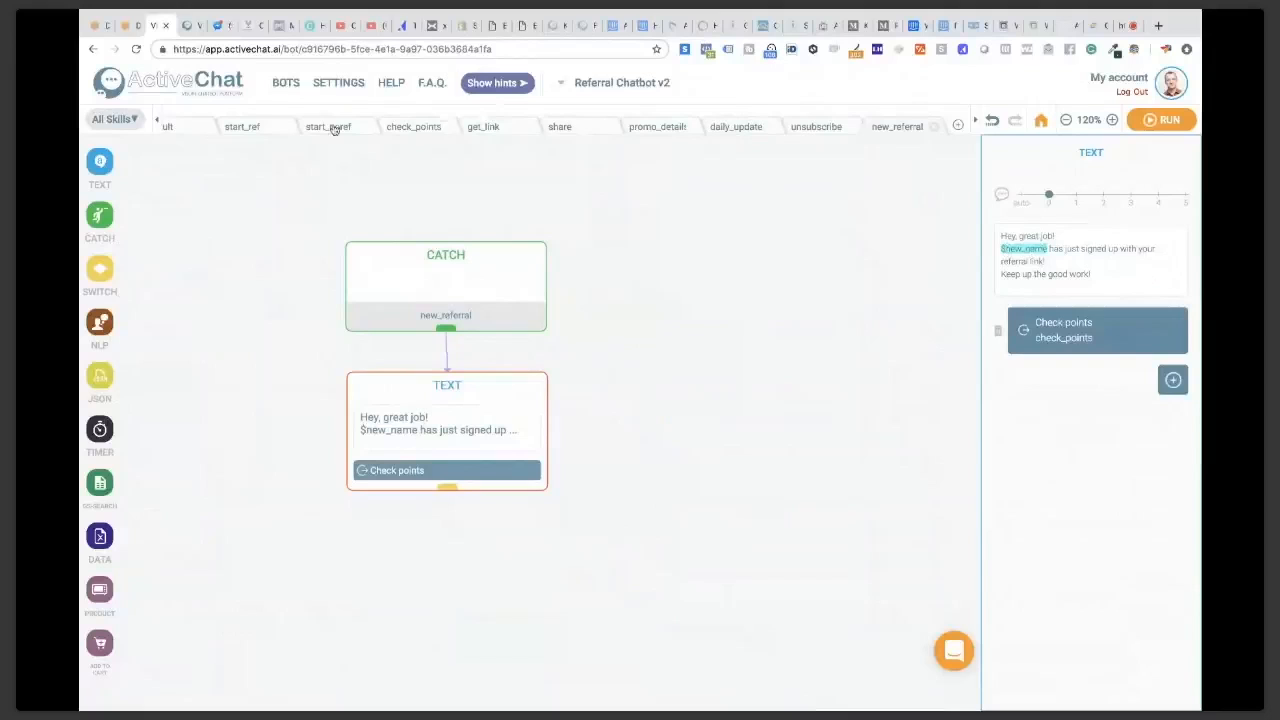
left_click(247, 131)
left_click(474, 503)
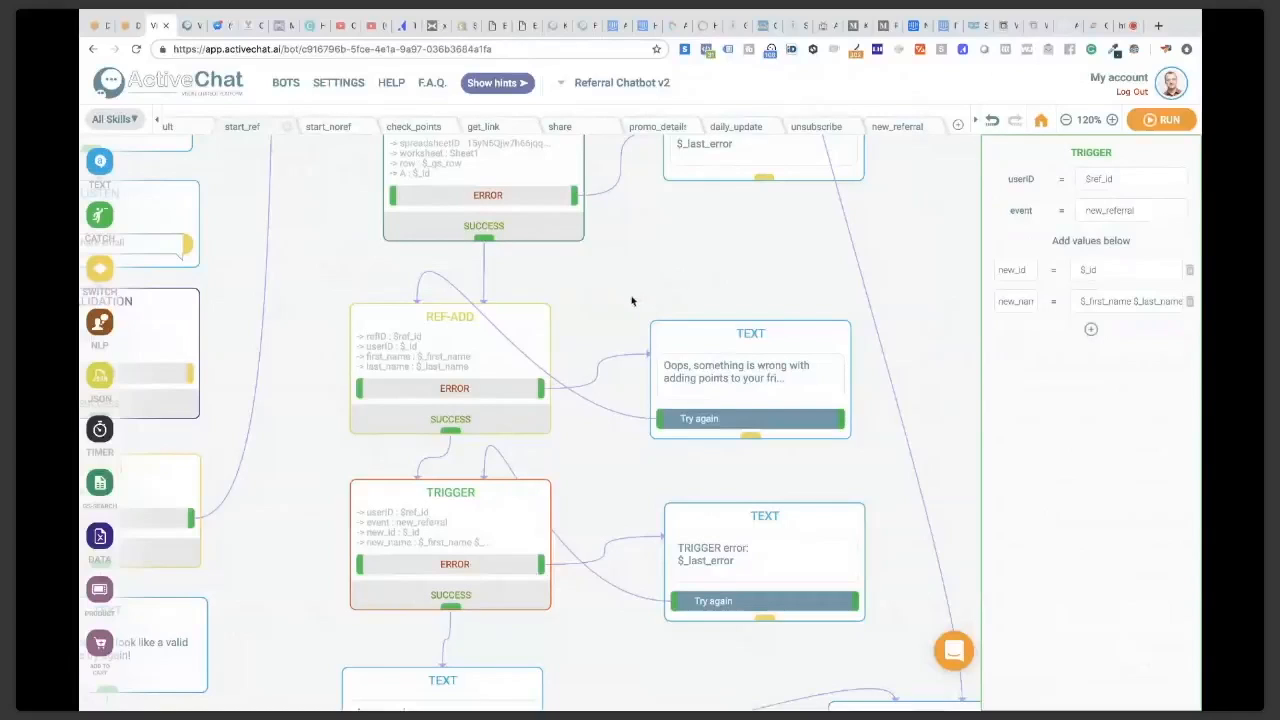
Step: Inspect the "Awesome!" TEXT block after TRIGGER and the 20% discount TEXT block with its three buttons
left_click(590, 488)
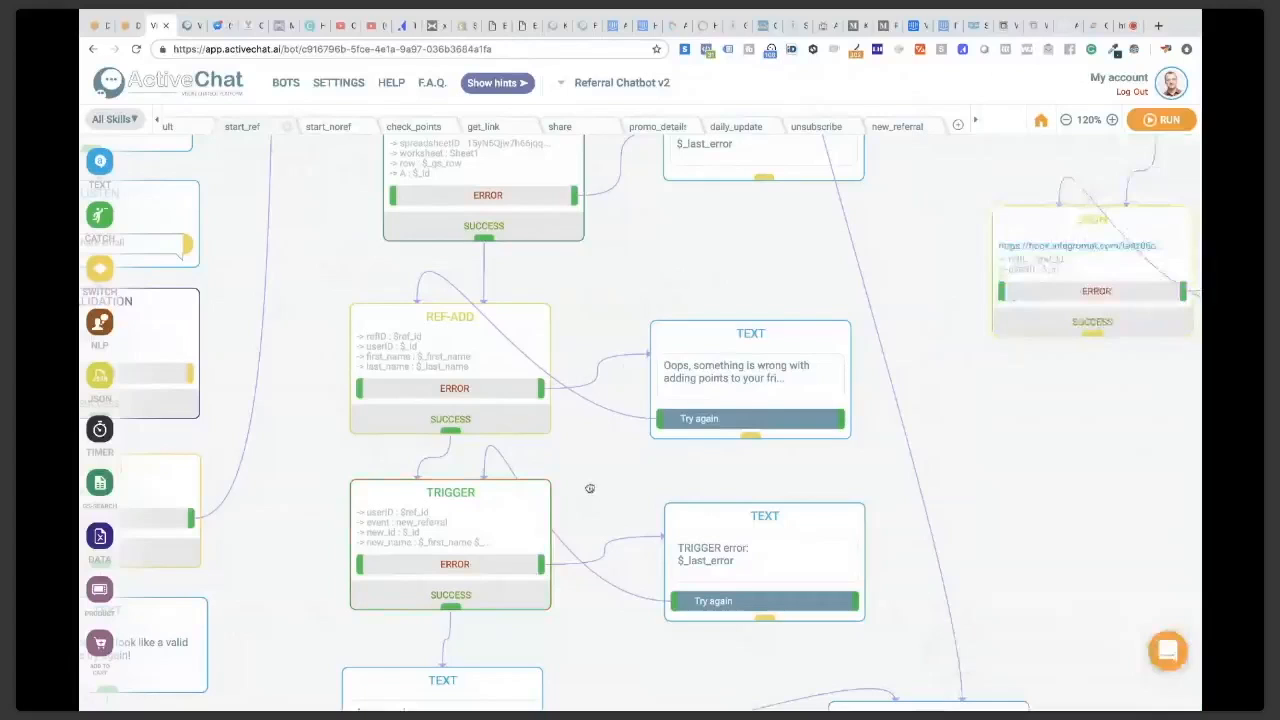
left_click_drag(590, 488, 586, 350)
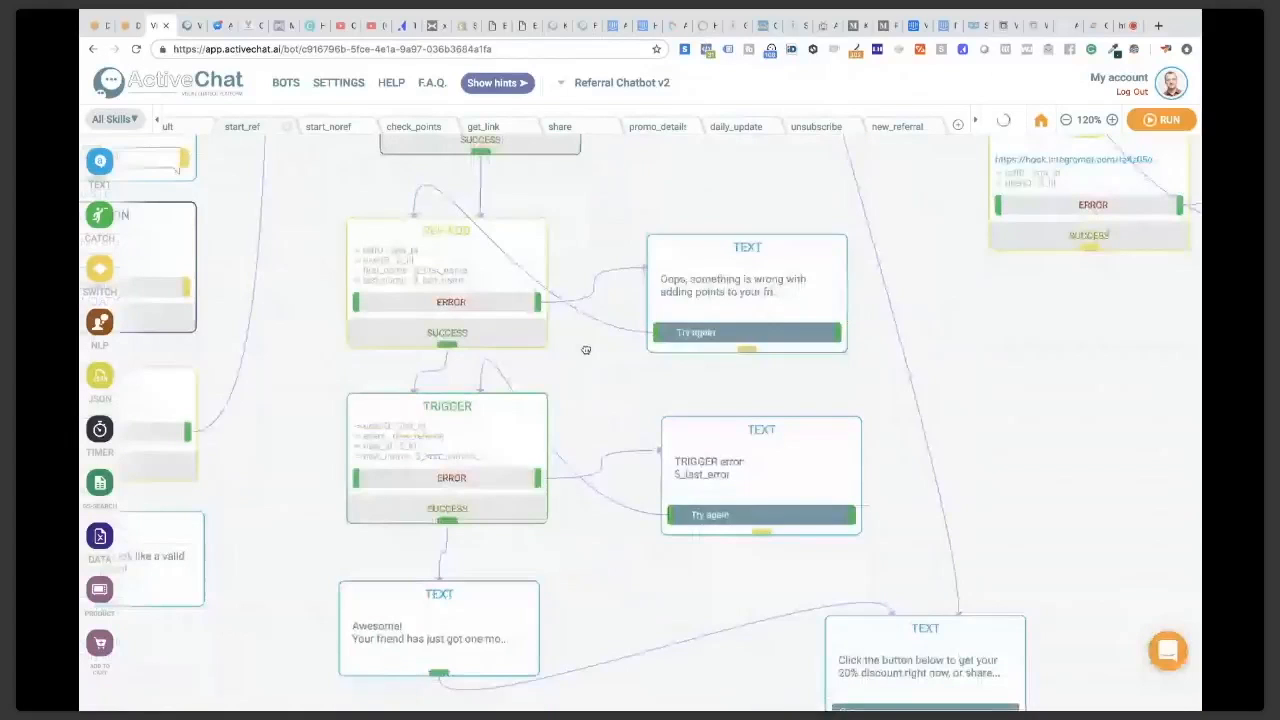
scroll(586, 350, "down", 2)
left_click(445, 318)
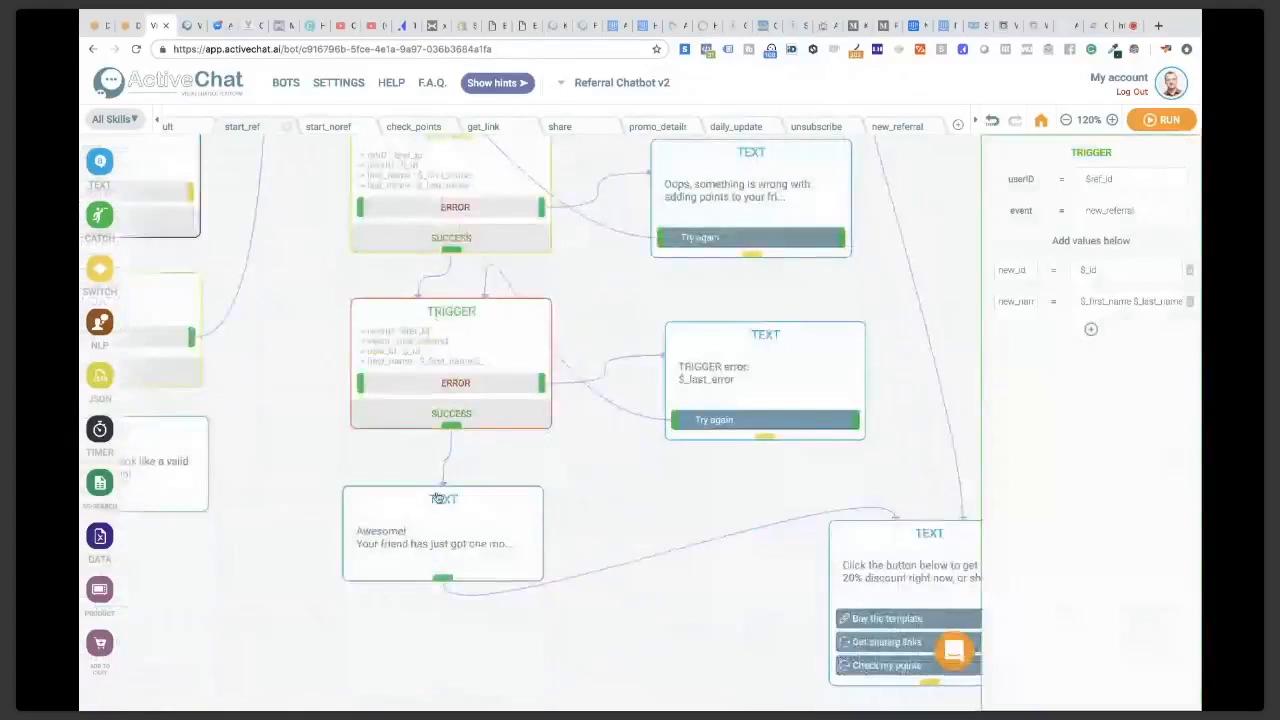
left_click(435, 509)
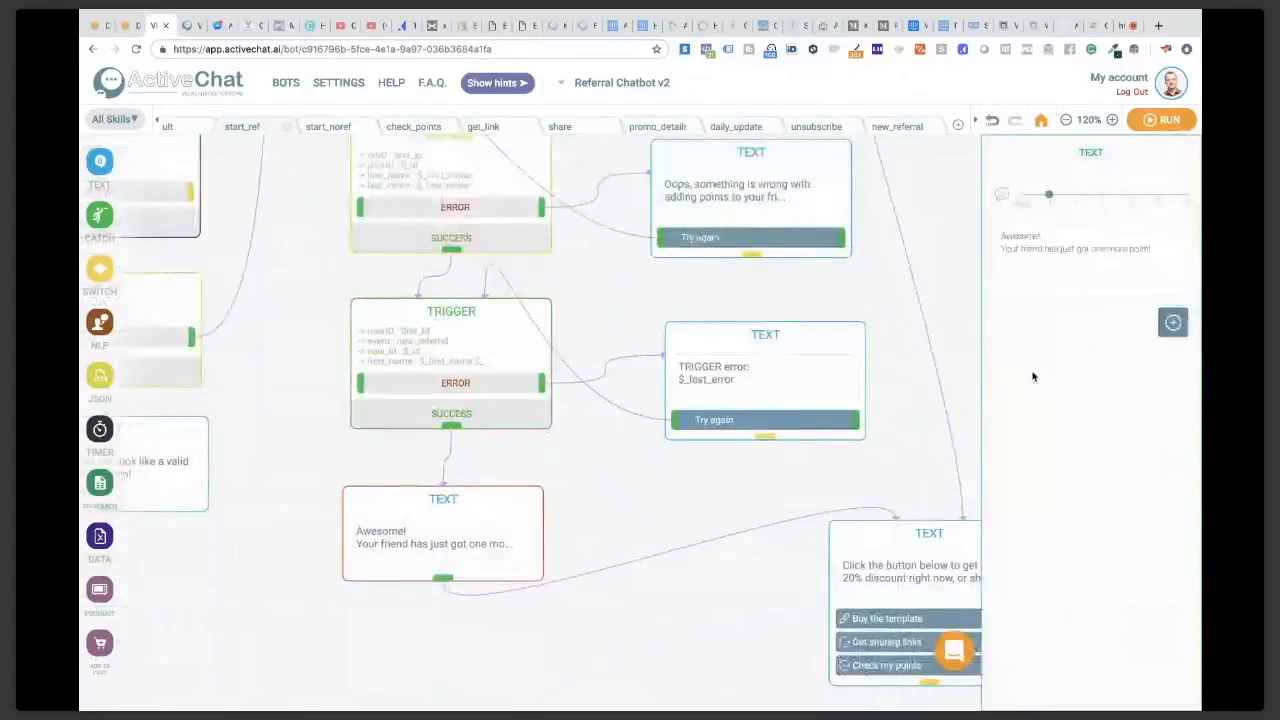
left_click_drag(897, 461, 701, 359)
left_click(740, 436)
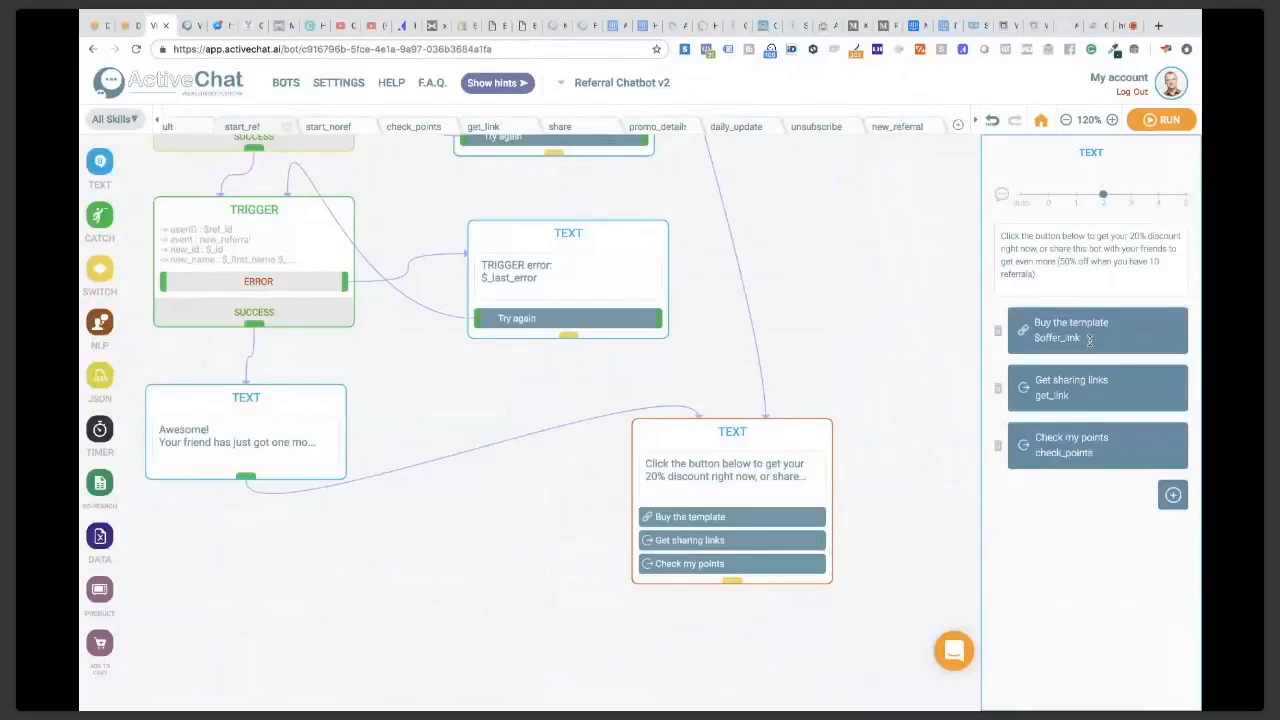
Step: Review the TRIGGER block's settings in start_ref once more, and open the start_noref skill
left_click_drag(801, 291, 806, 429)
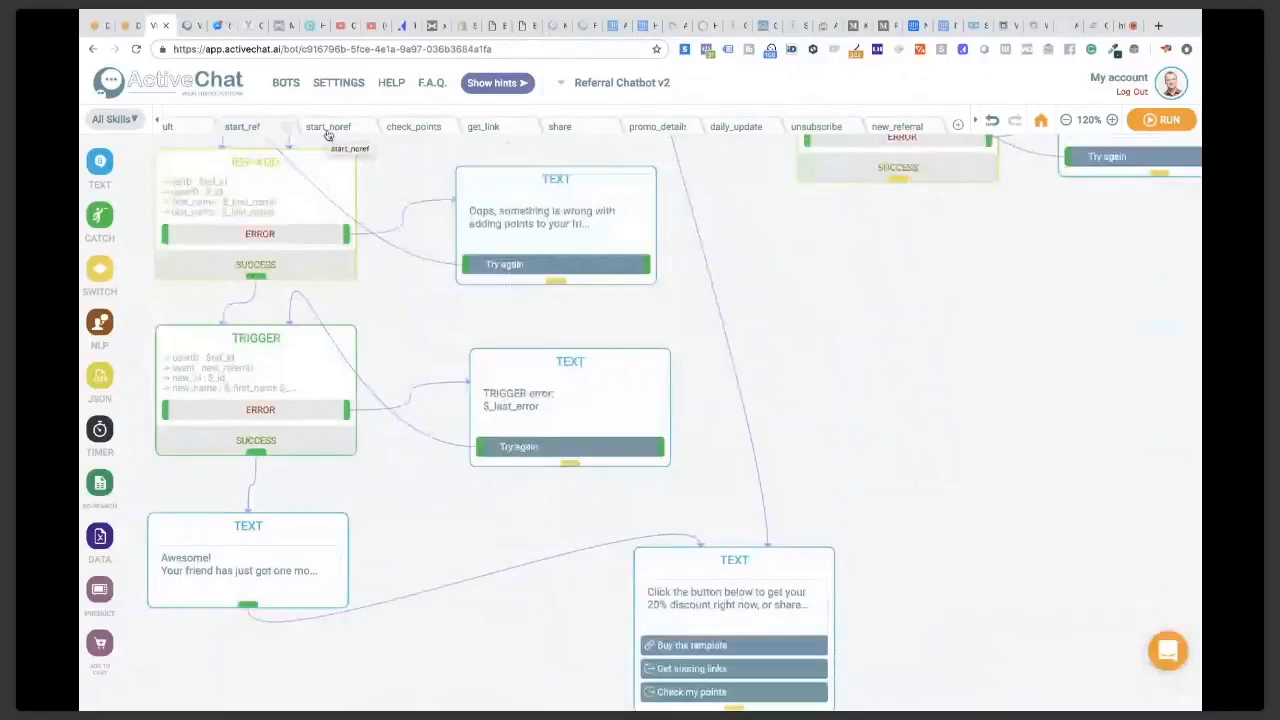
left_click_drag(901, 416, 988, 405)
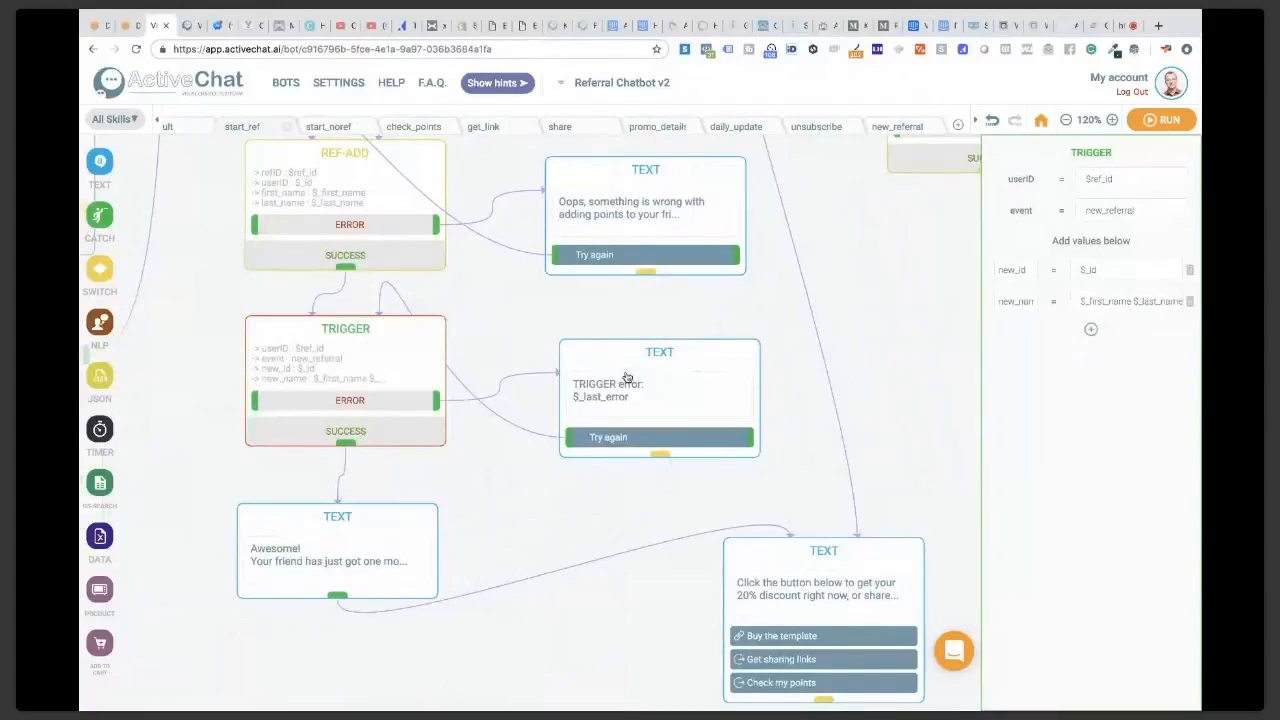
left_click(333, 127)
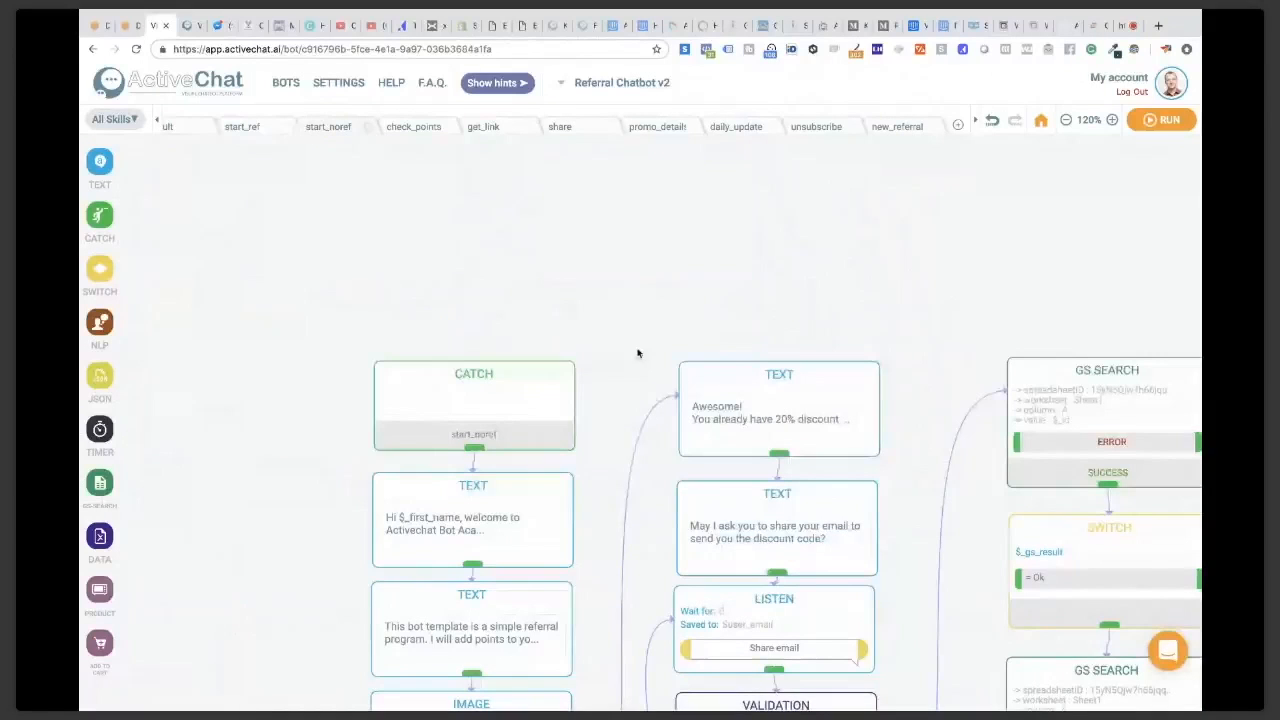
Step: Examine the start_noref skill from its CATCH block through the email validation, and inspect the first GS SEARCH block's settings
left_click_drag(638, 339, 437, 141)
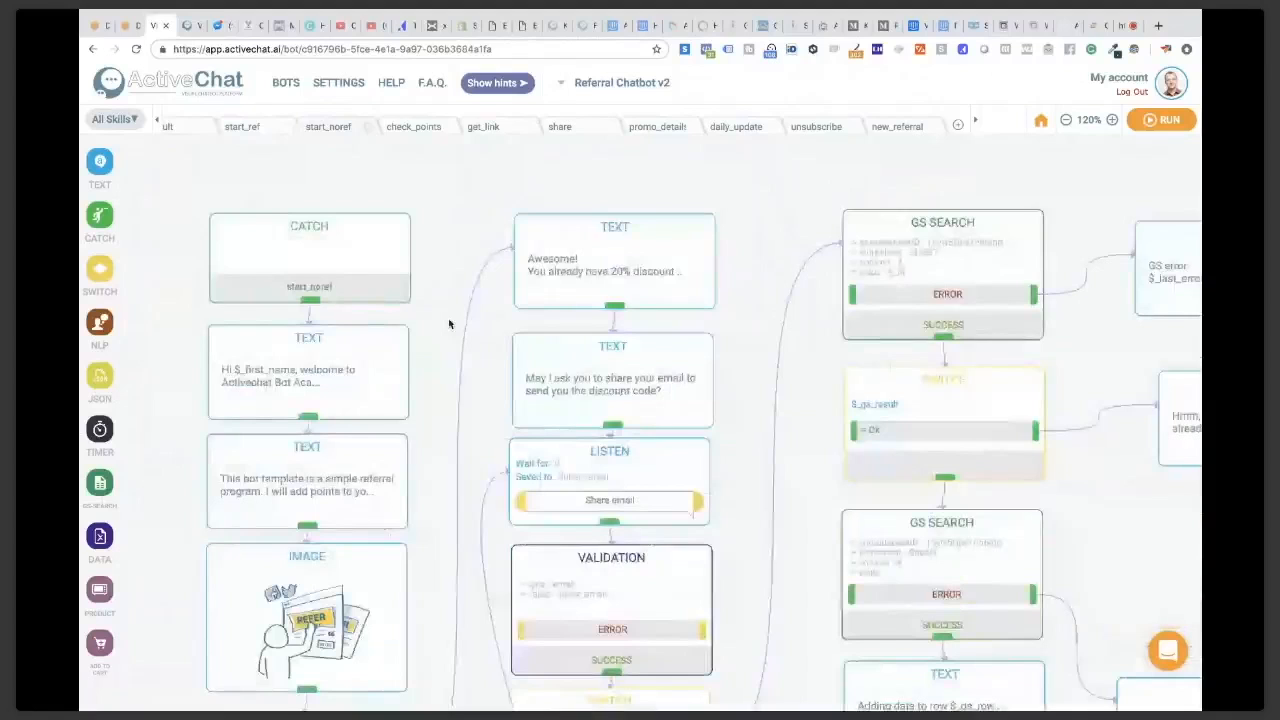
left_click_drag(450, 324, 461, 232)
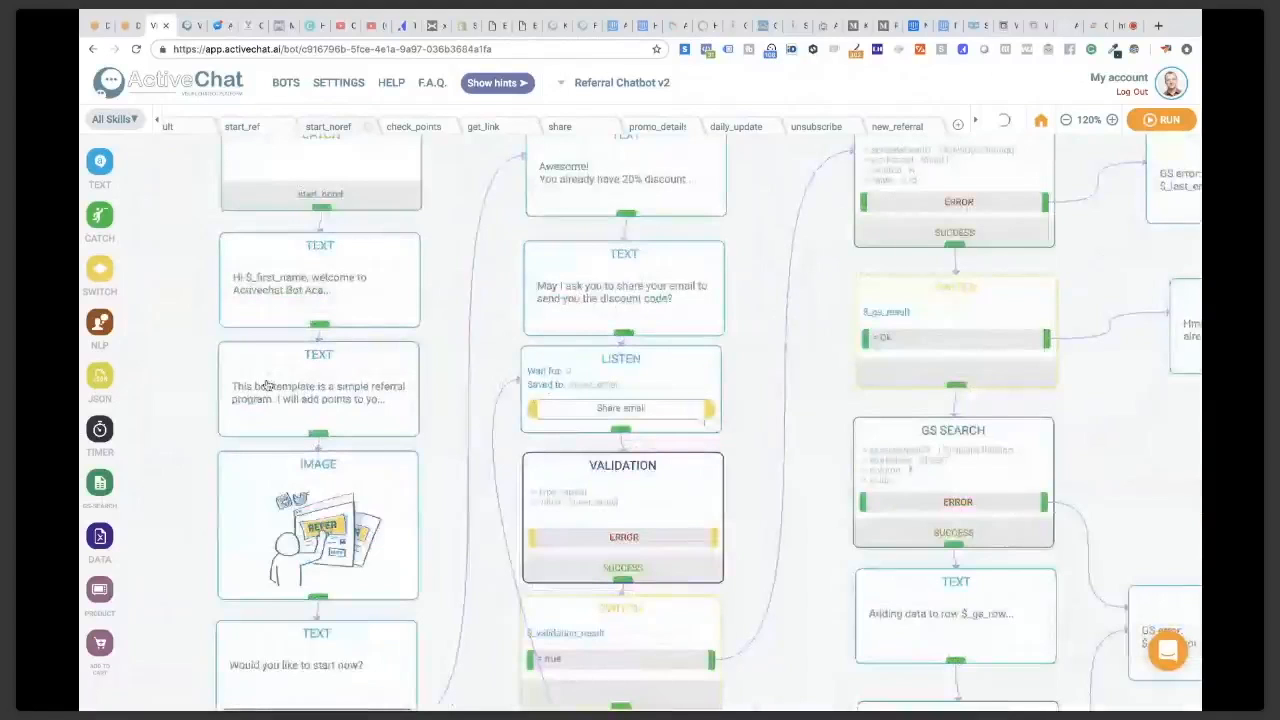
left_click_drag(441, 531, 412, 433)
left_click_drag(422, 240, 374, 401)
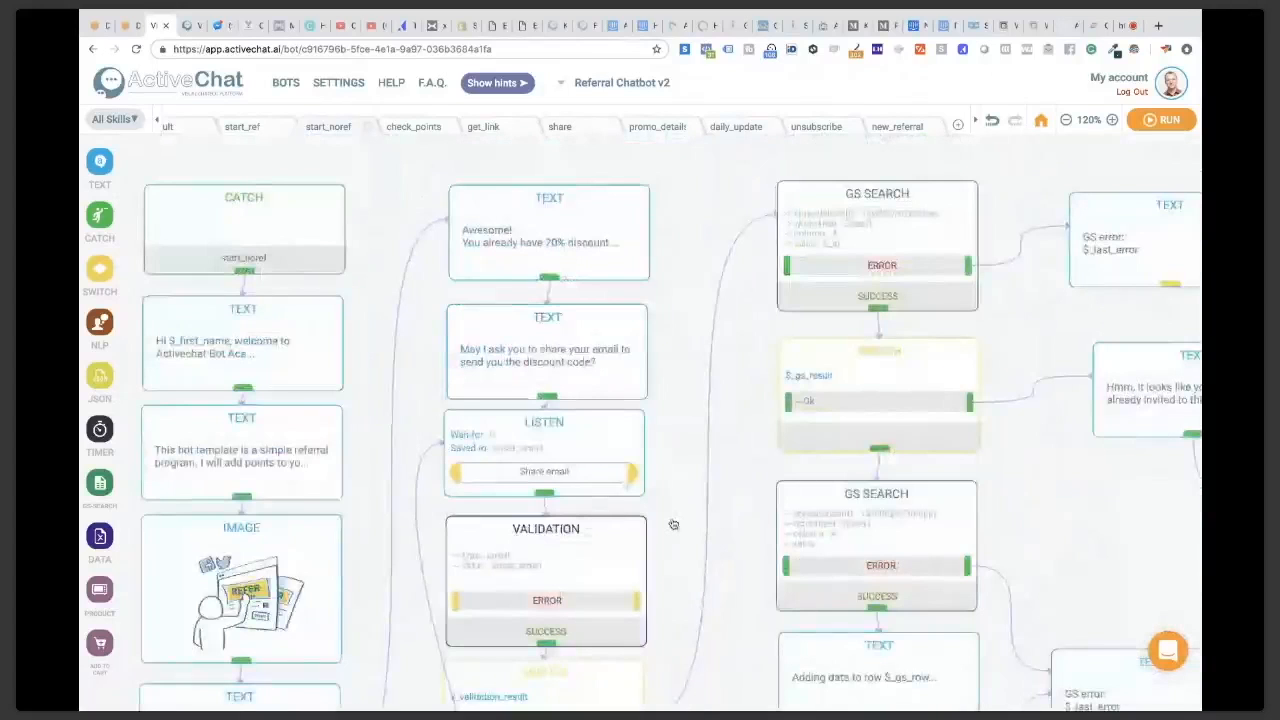
left_click_drag(673, 524, 491, 543)
left_click(730, 177)
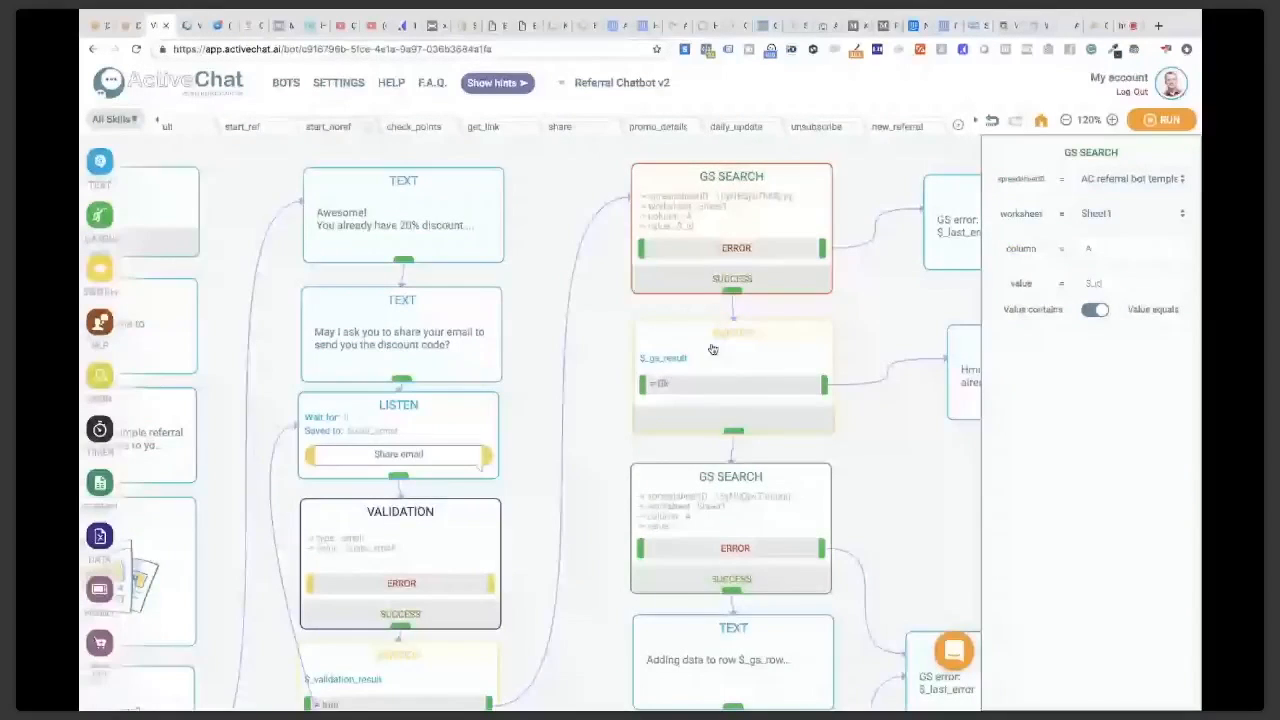
Step: Inspect the "What would you like to do now?" TEXT block's buttons, and move the persistent CATCH block slightly up beside it
left_click_drag(598, 424, 529, 324)
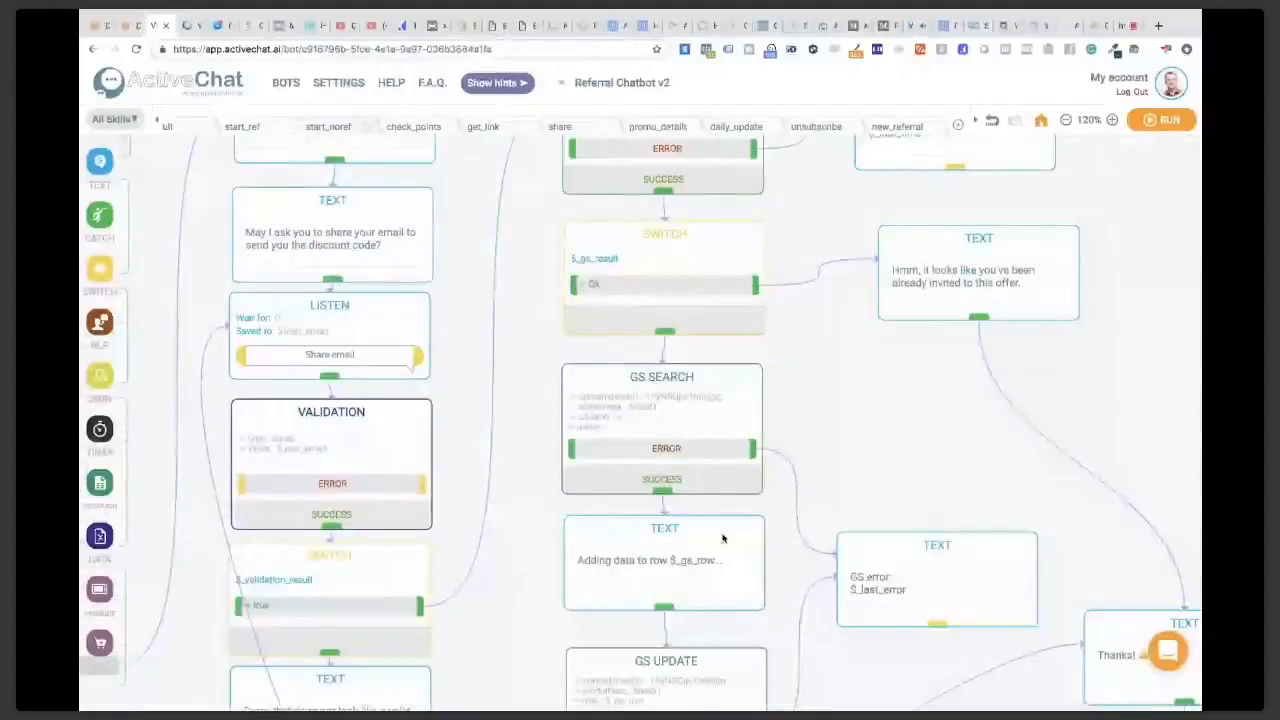
left_click_drag(836, 444, 758, 375)
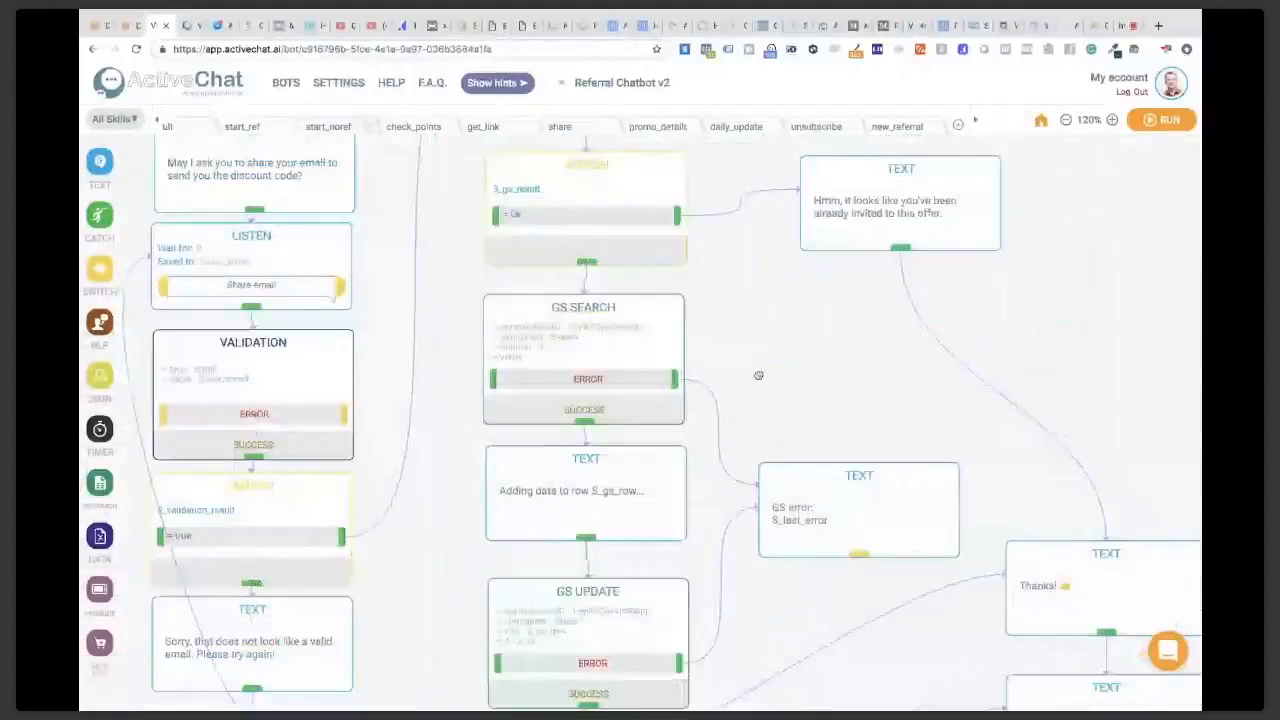
left_click_drag(1175, 456, 907, 280)
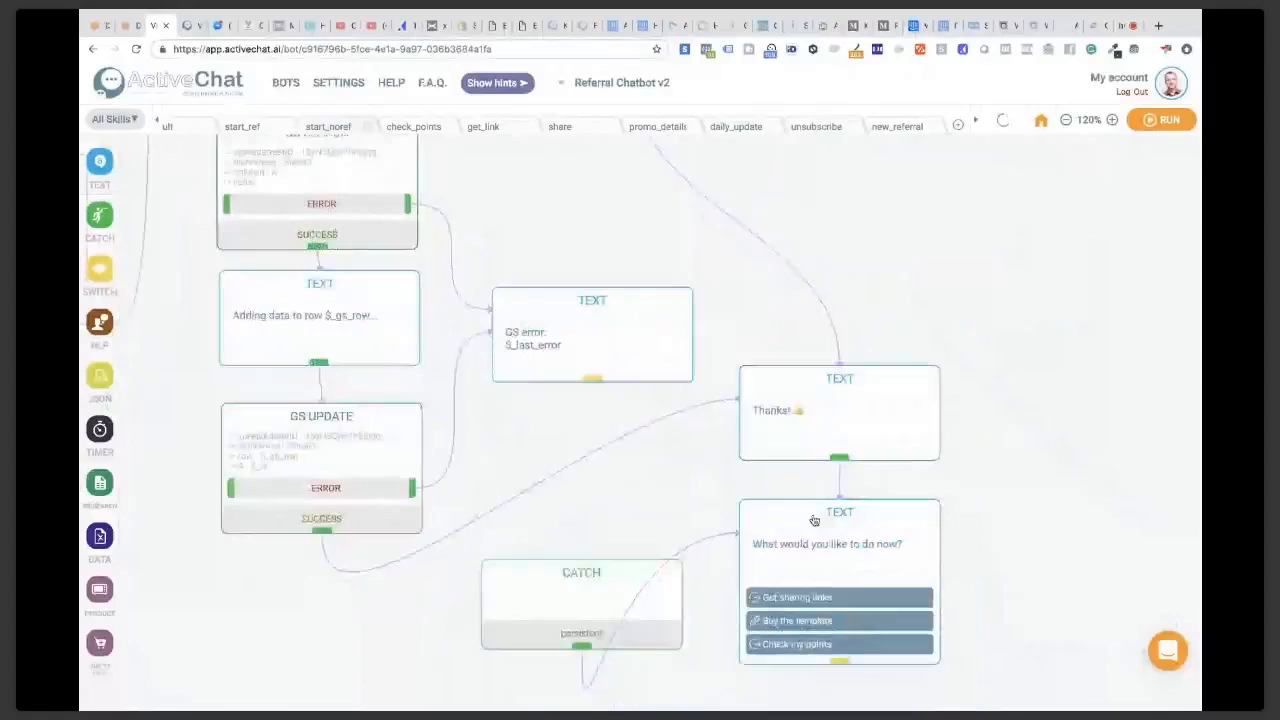
left_click(814, 520)
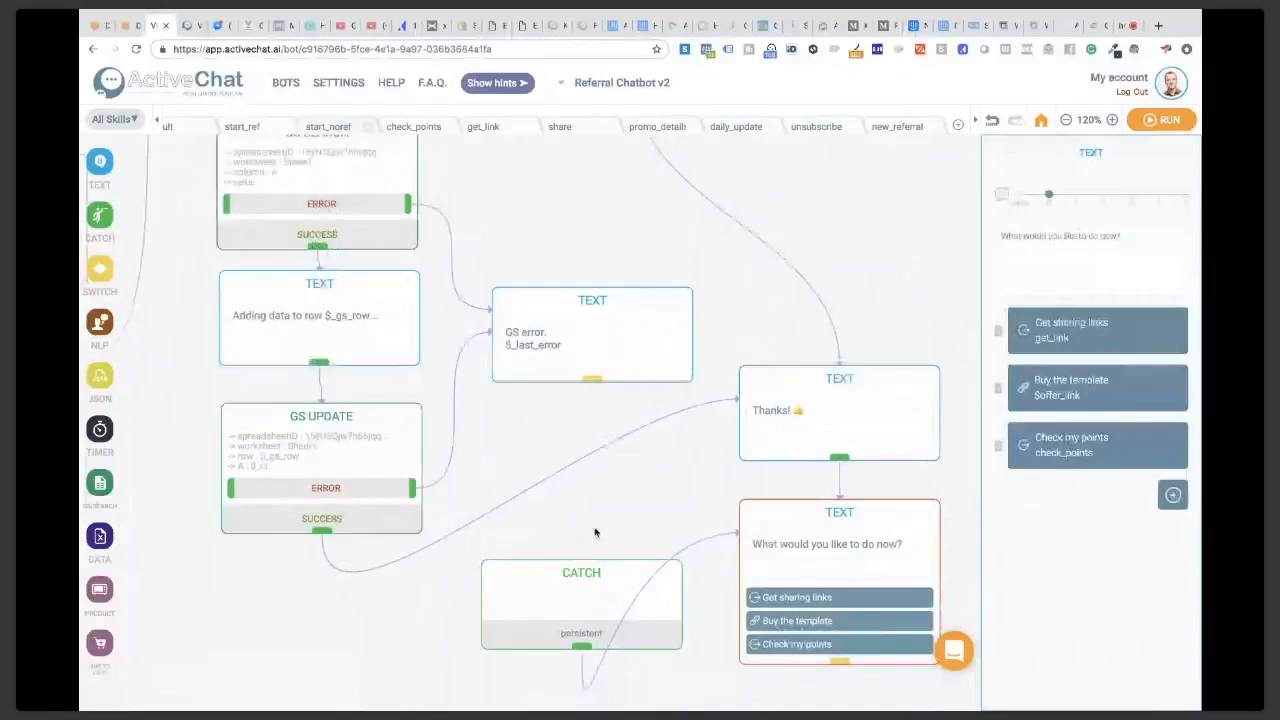
left_click_drag(556, 580, 561, 548)
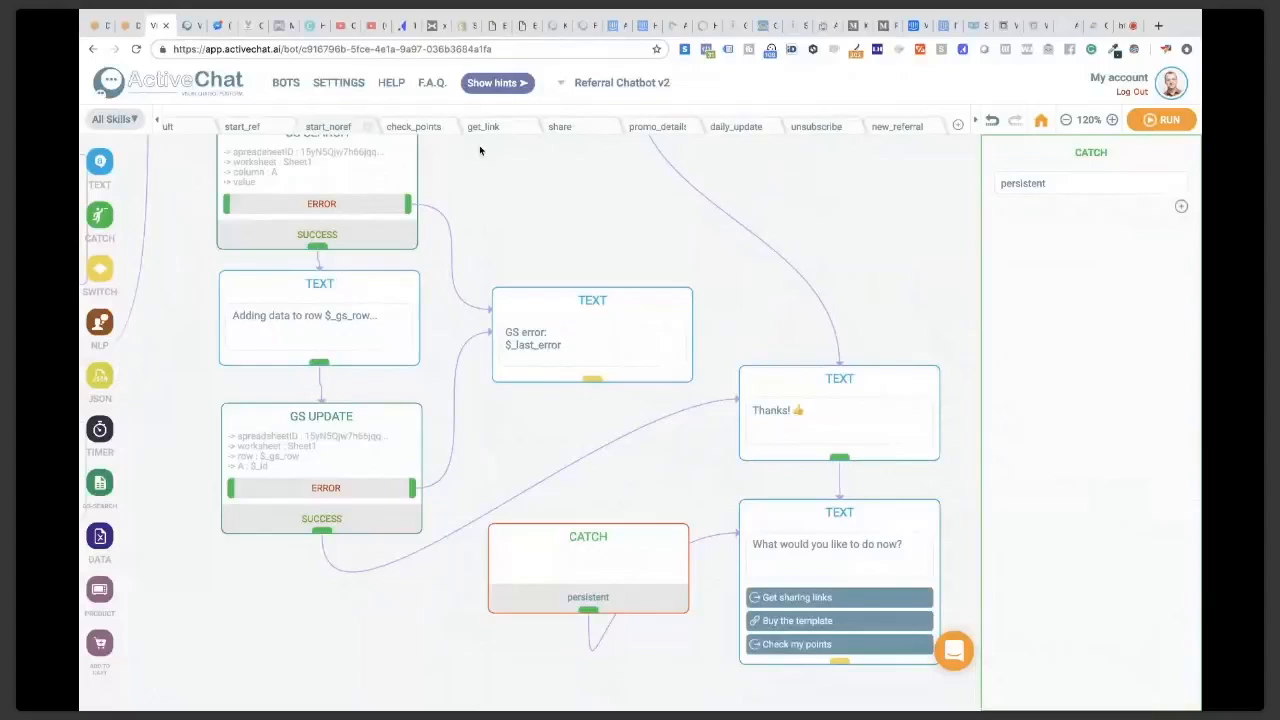
left_click(486, 205)
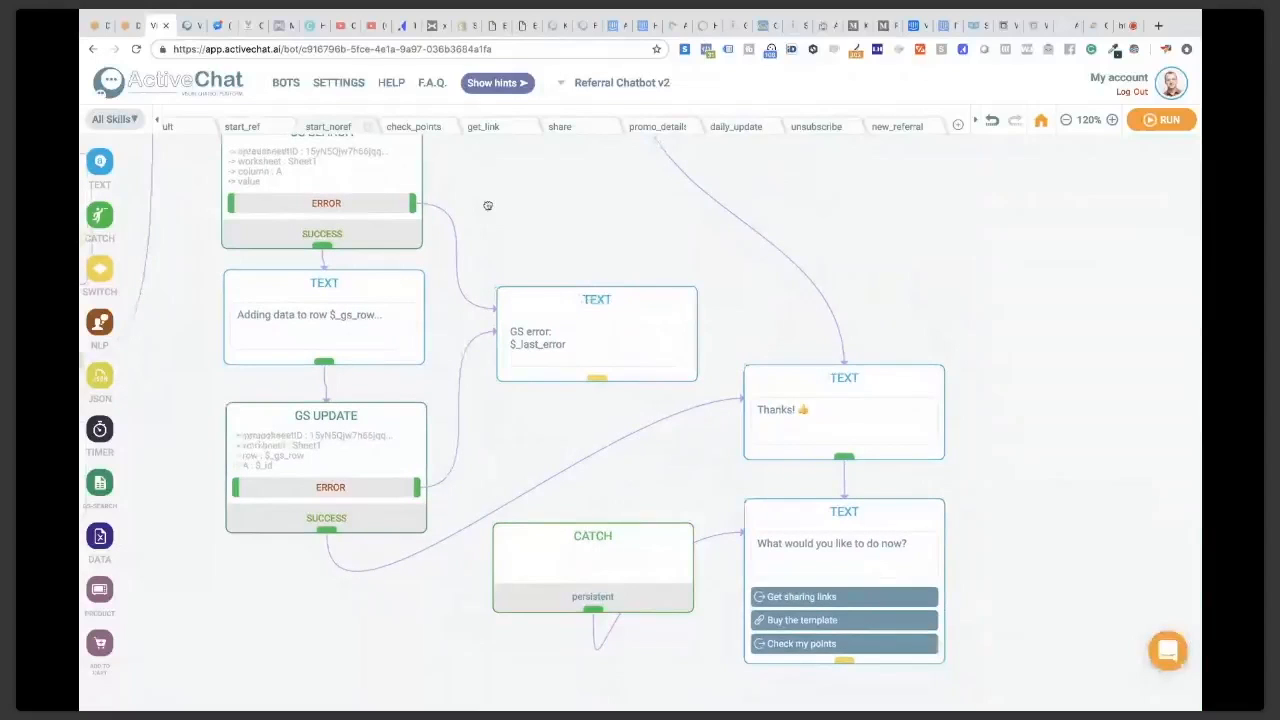
Step: Review the Google Sheets search and update blocks in start_noref, and open the TRIGGER block's settings in start_ref
left_click_drag(488, 206, 529, 354)
left_click_drag(501, 146, 526, 363)
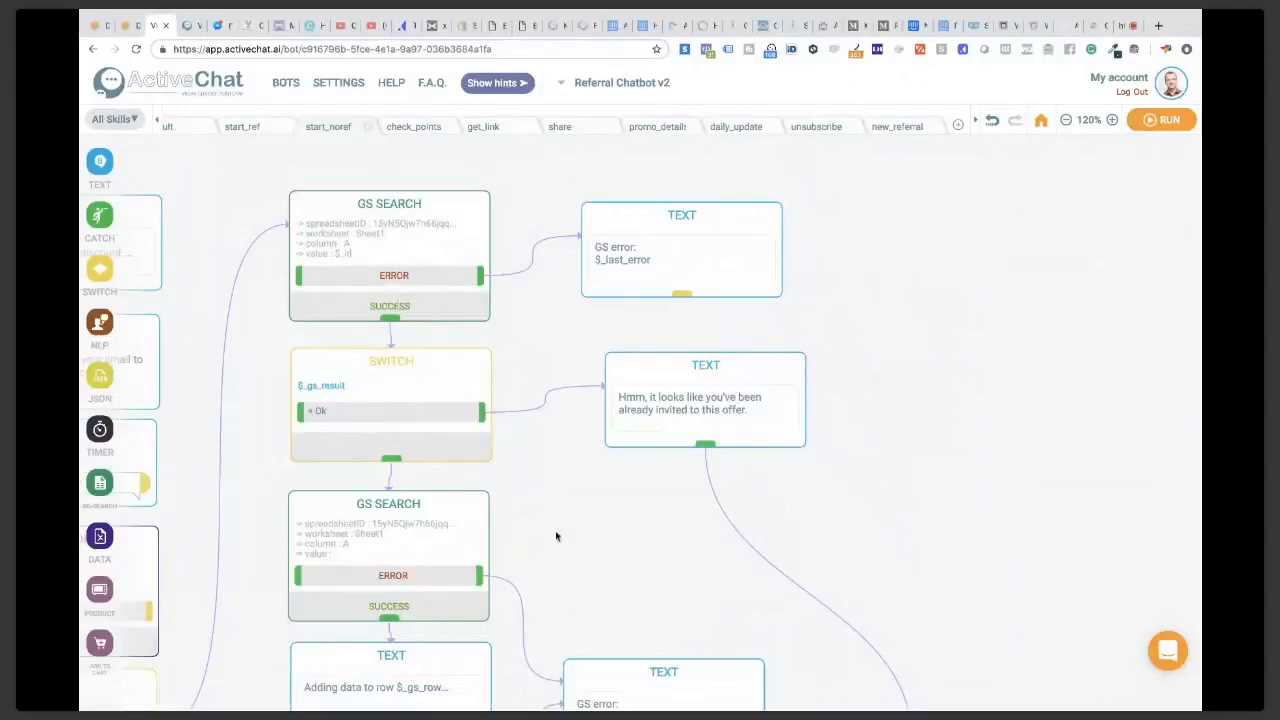
left_click_drag(562, 518, 592, 248)
left_click_drag(593, 552, 634, 551)
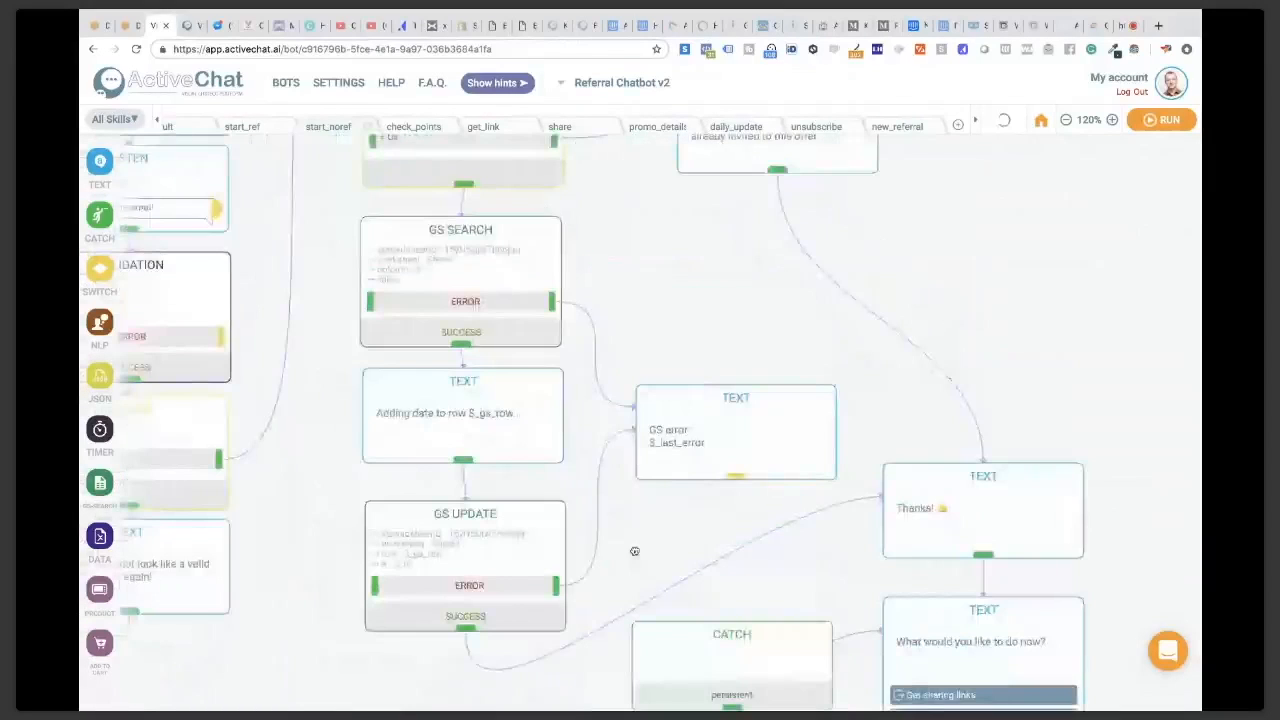
left_click(270, 129)
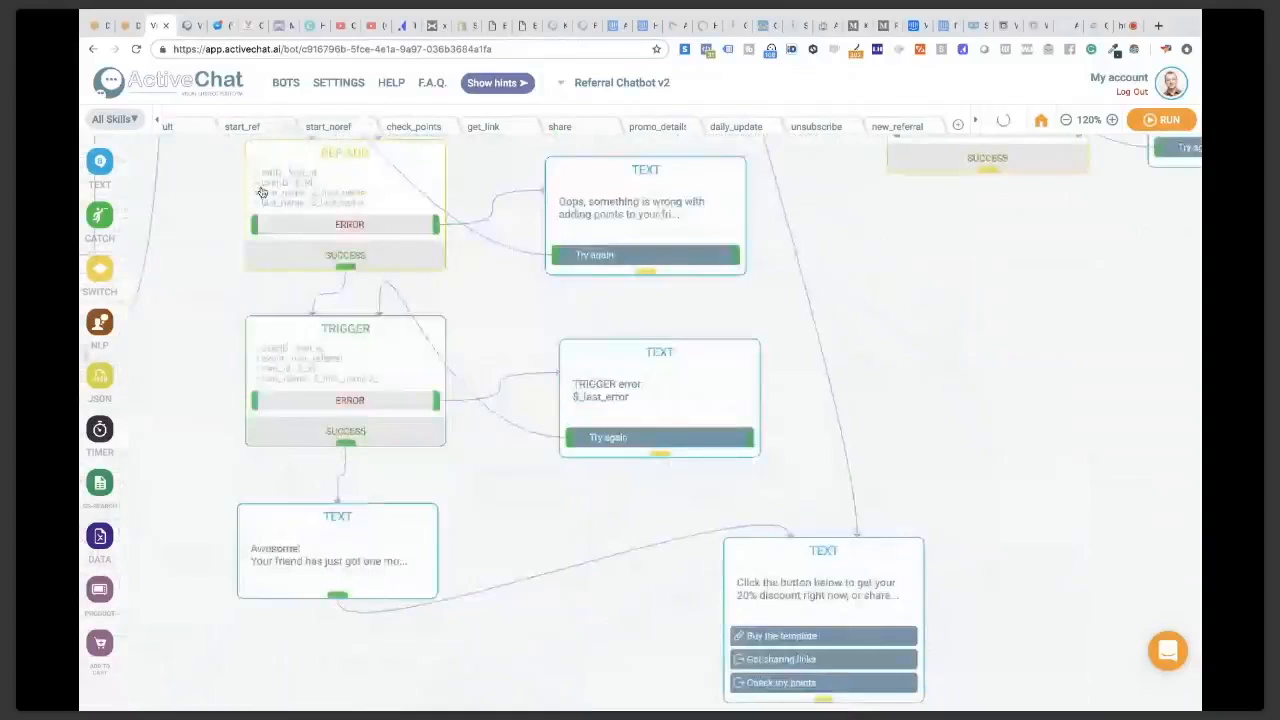
left_click(338, 326)
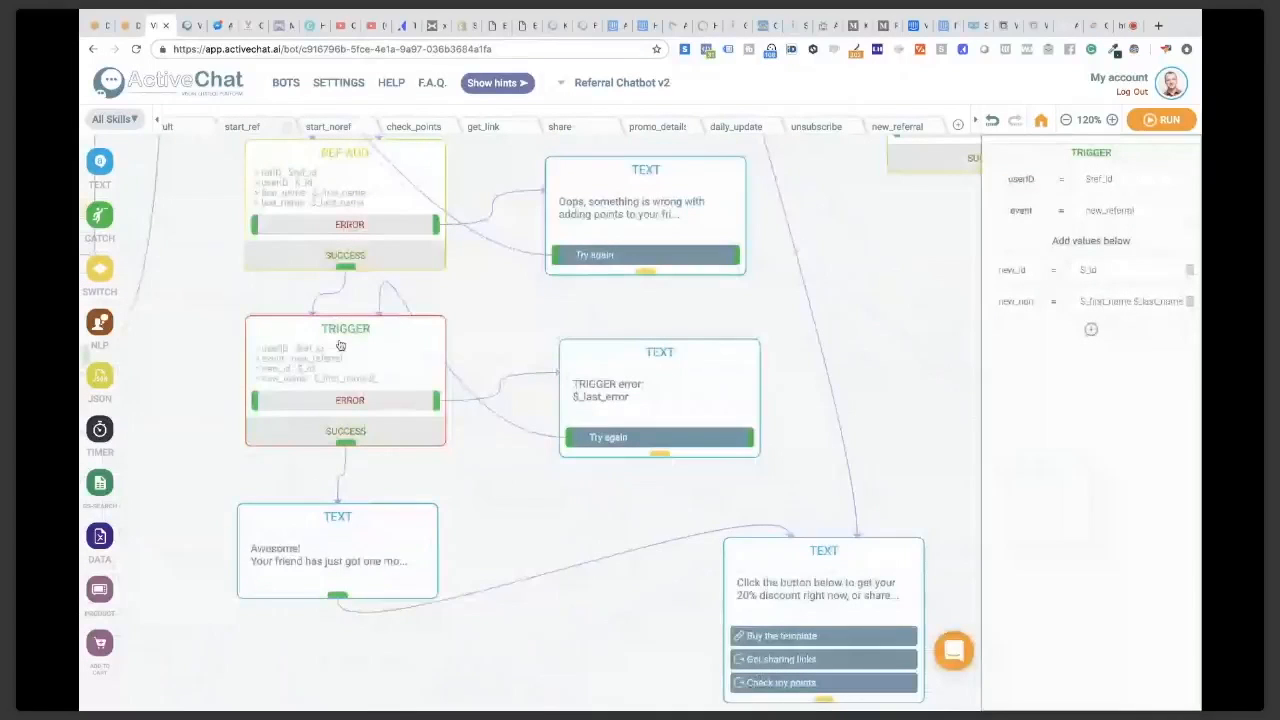
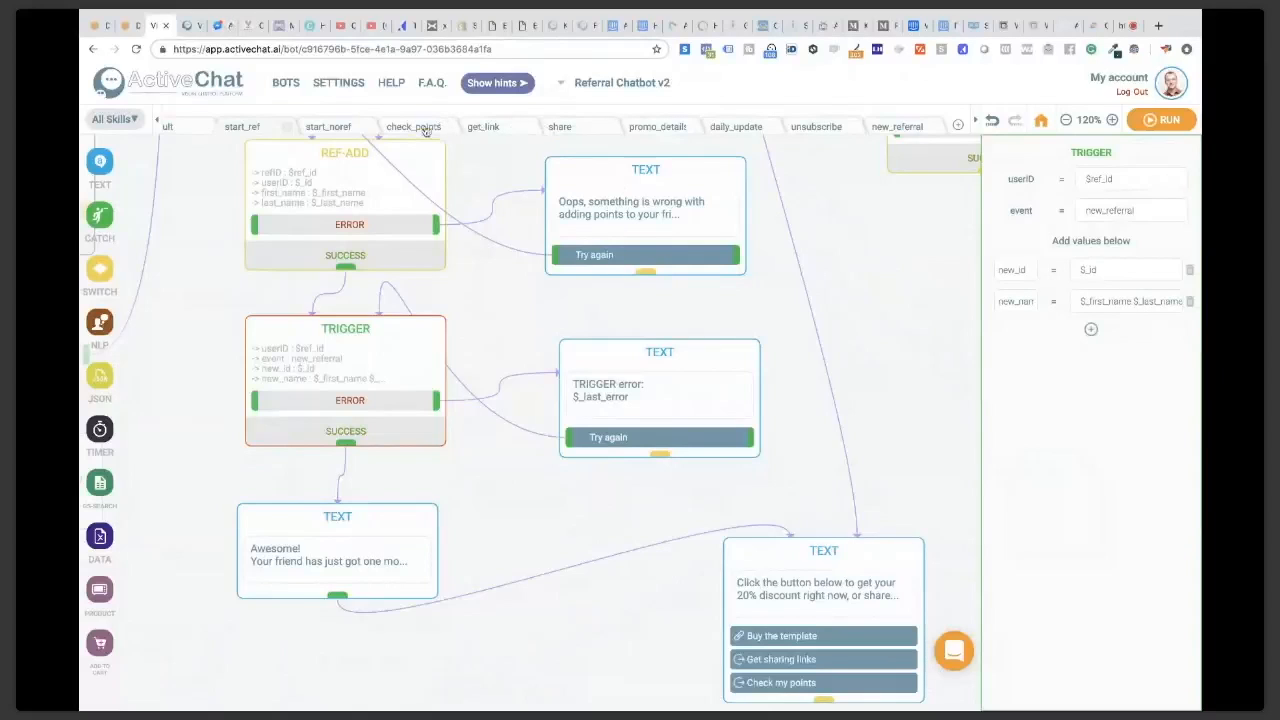
Step: Open the check_points skill and look over its opening CATCH, TEXT, REF-DATA and SWITCH blocks
left_click(414, 127)
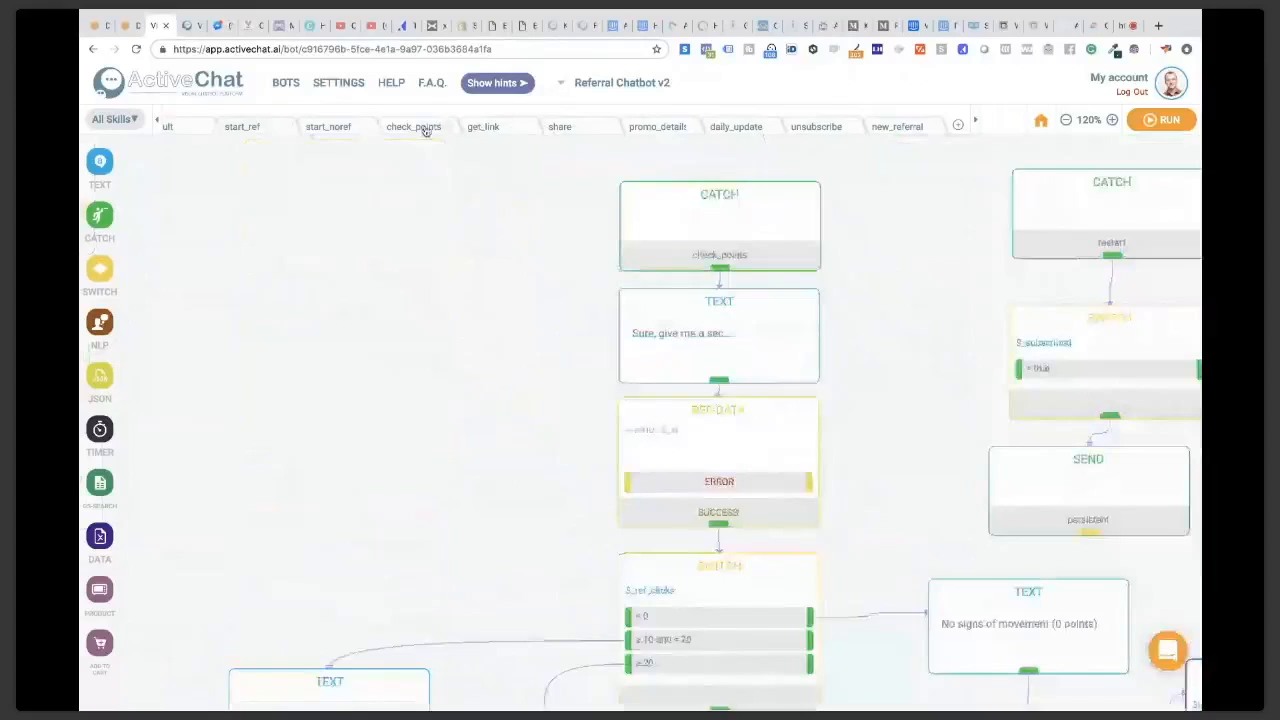
left_click_drag(438, 269, 308, 261)
left_click_drag(385, 378, 323, 379)
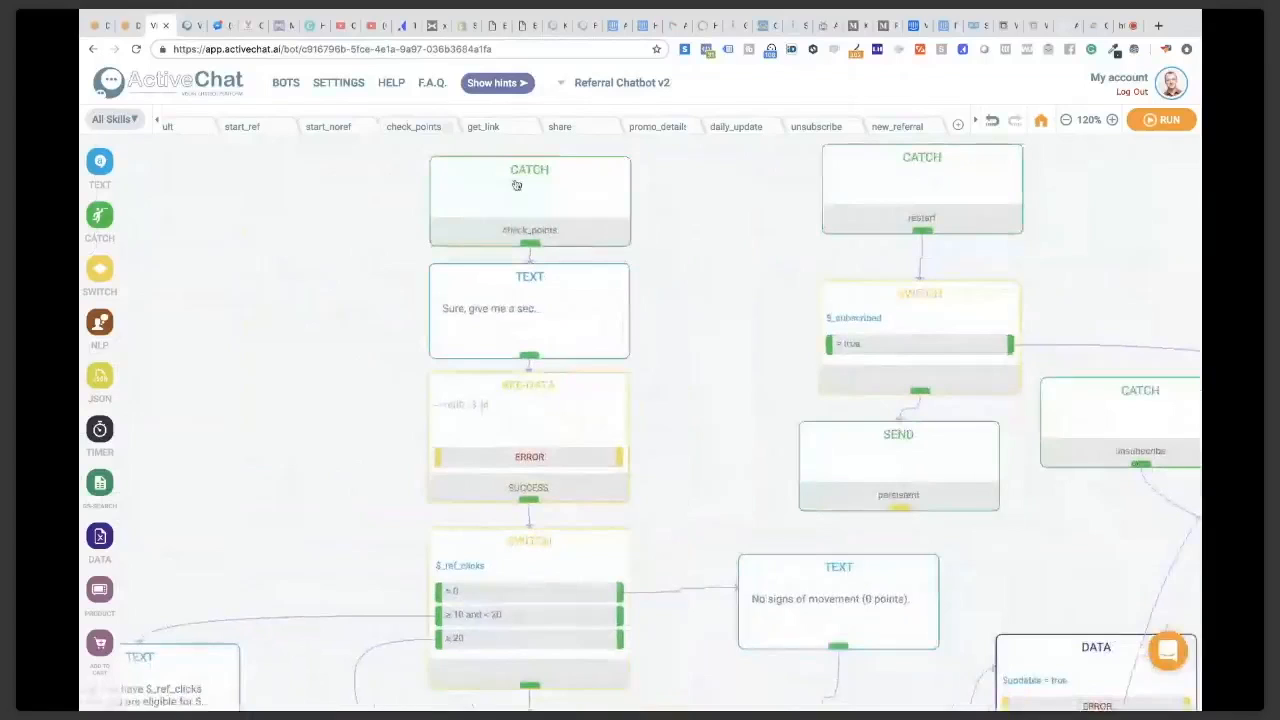
Step: Check the referral points in both accounts' Messenger conversations with the referral bot, and return to the bot builder
left_click(215, 26)
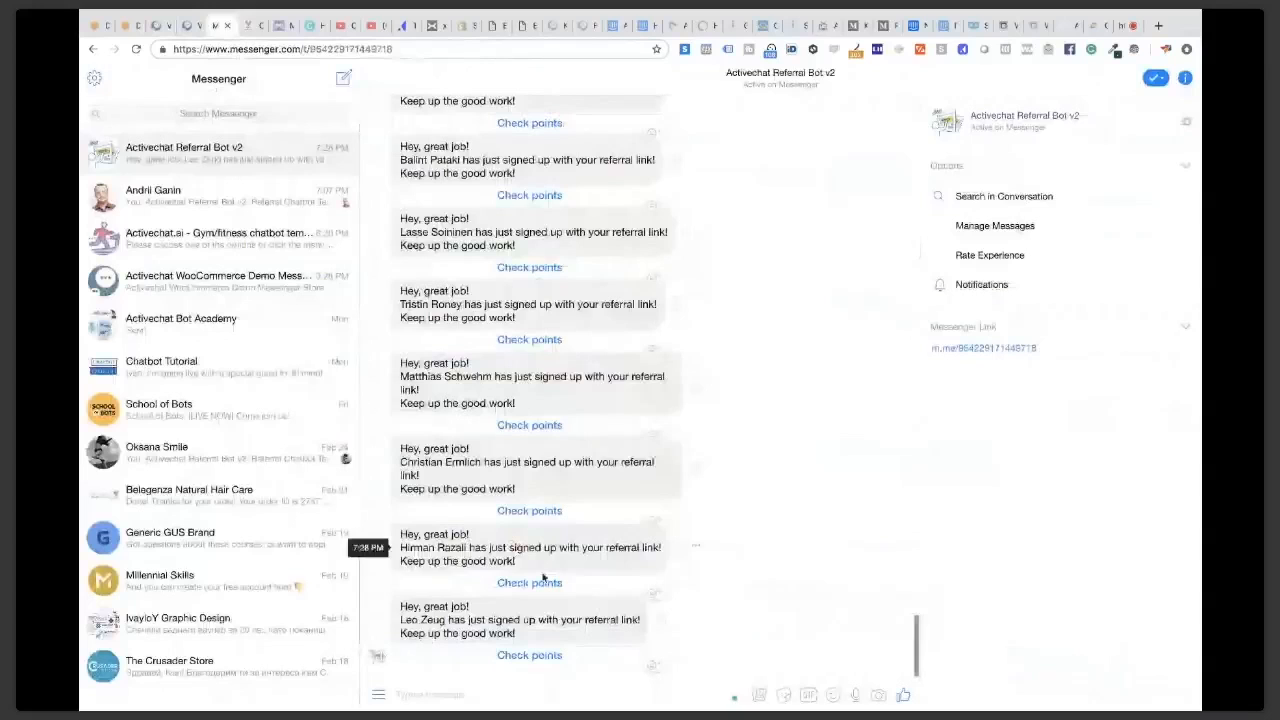
left_click(530, 656)
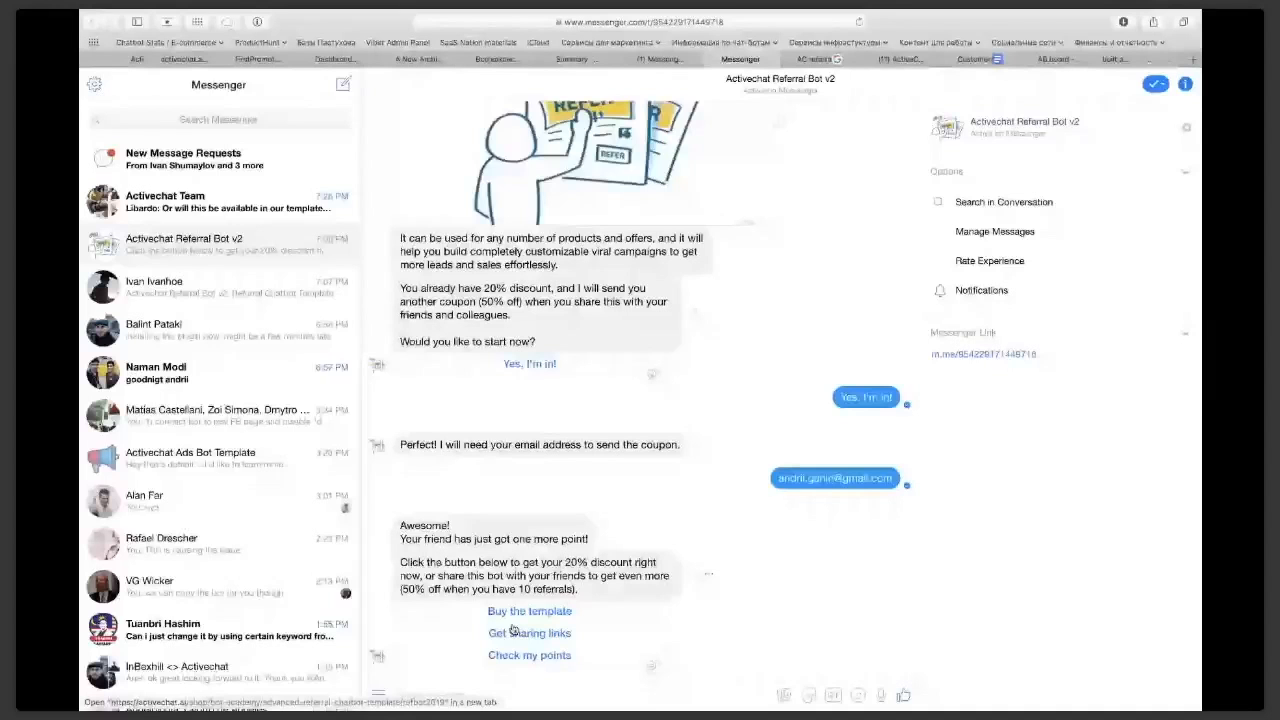
left_click(529, 655)
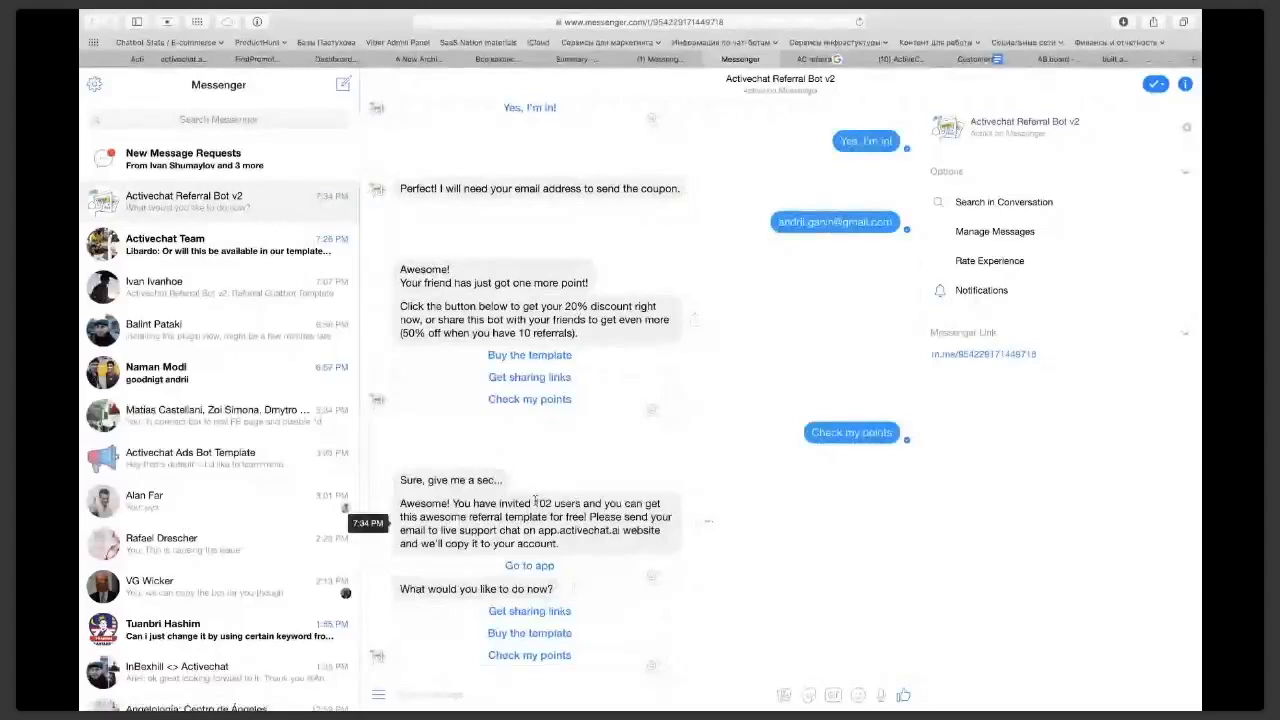
key("super+Tab")
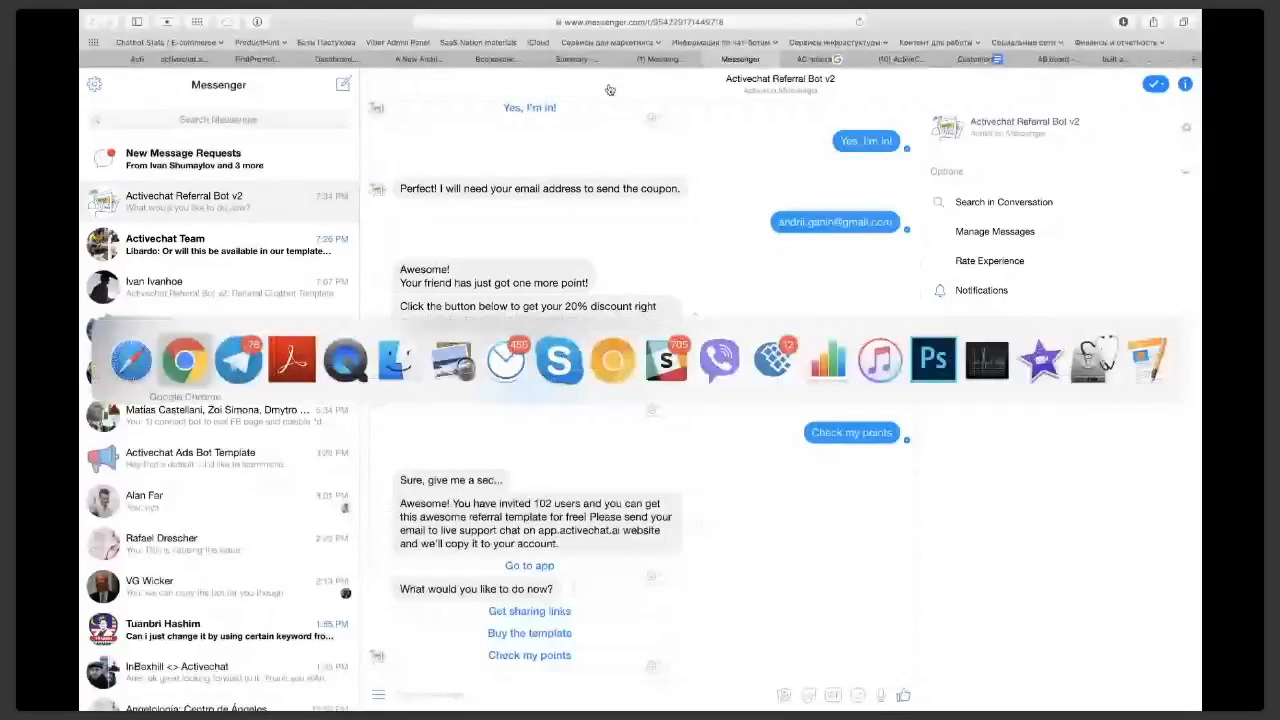
key("super+Tab")
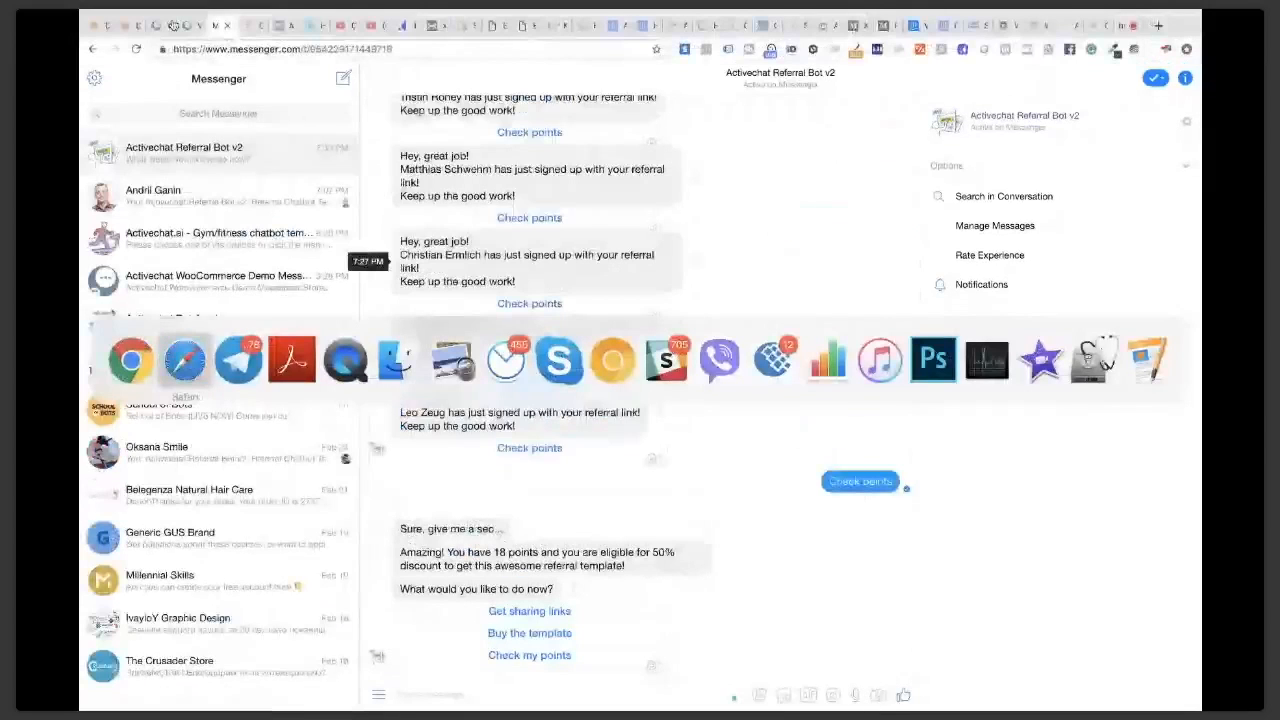
left_click(172, 25)
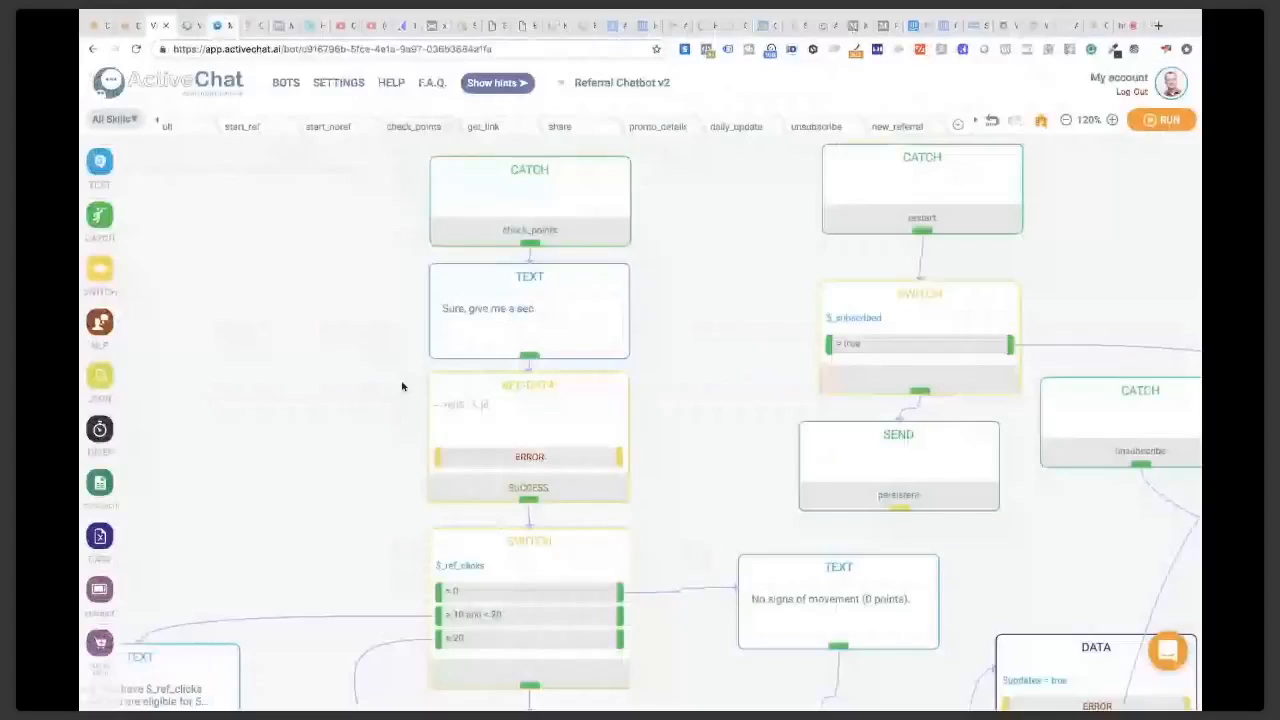
Step: Inspect the REF-DATA block's settings in check_points, including the available actions with REF, keeping Get selected
left_click(522, 391)
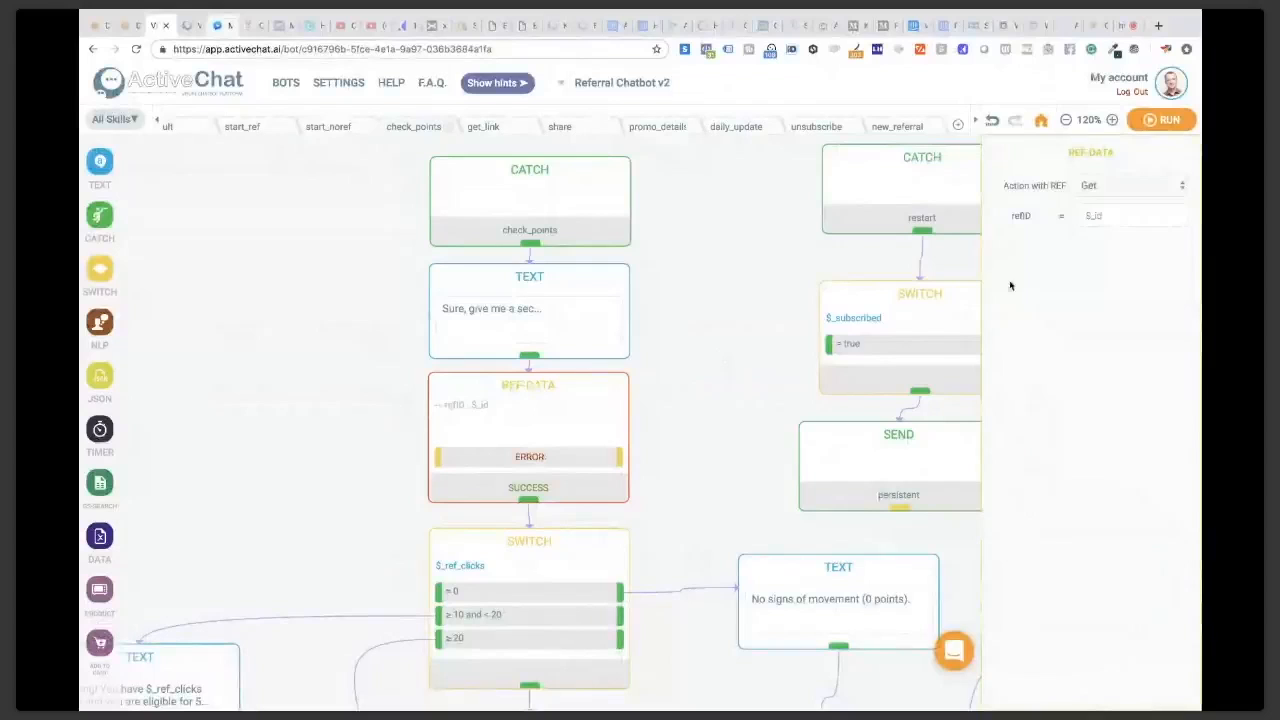
left_click(1106, 189)
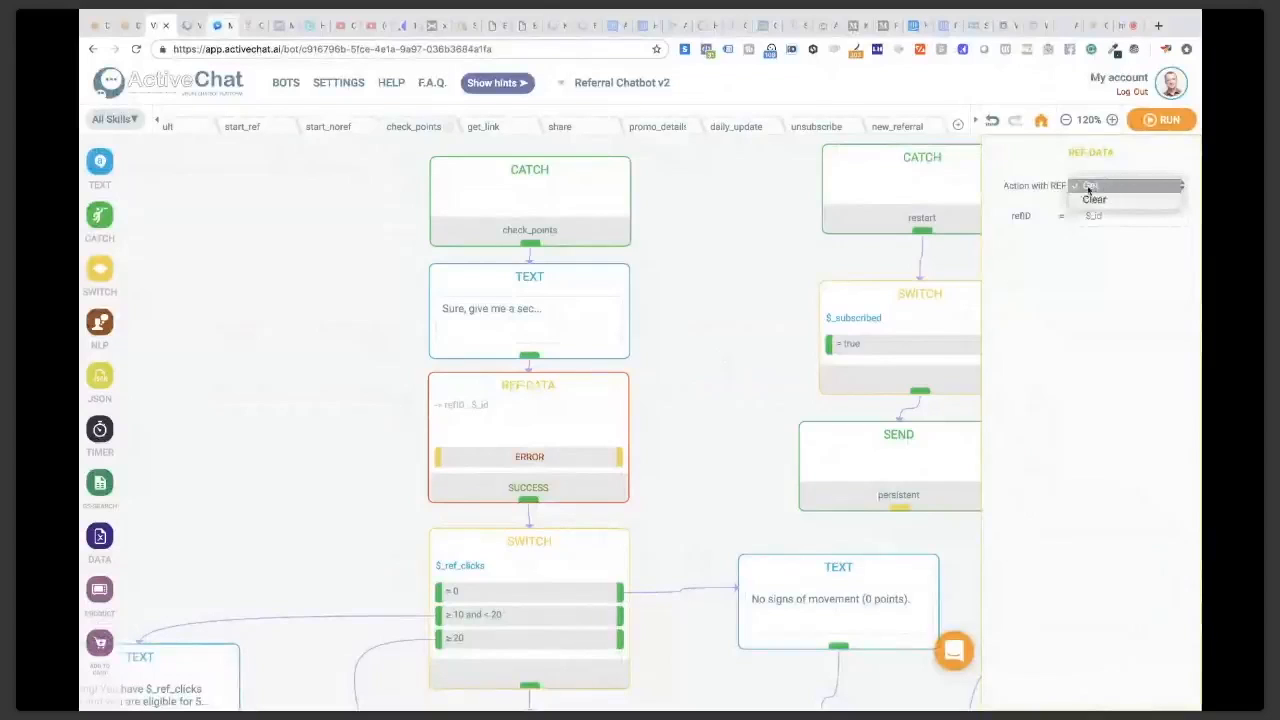
left_click(1017, 169)
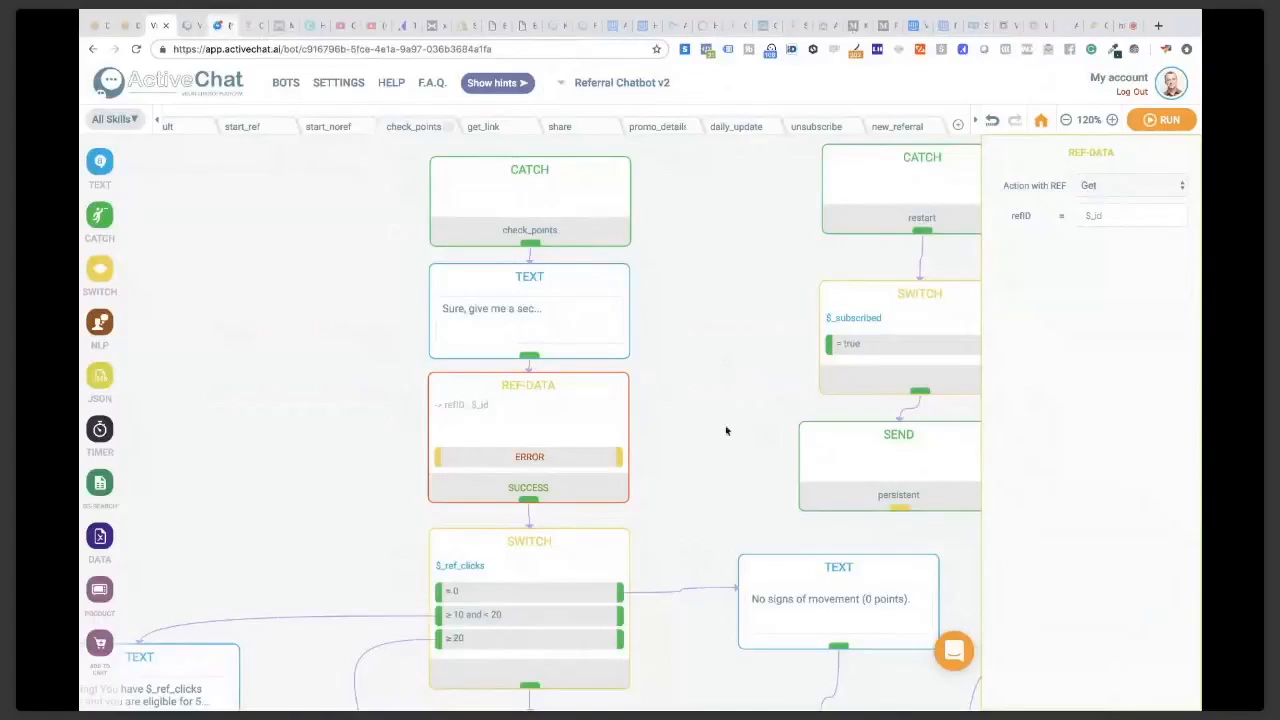
left_click(708, 406)
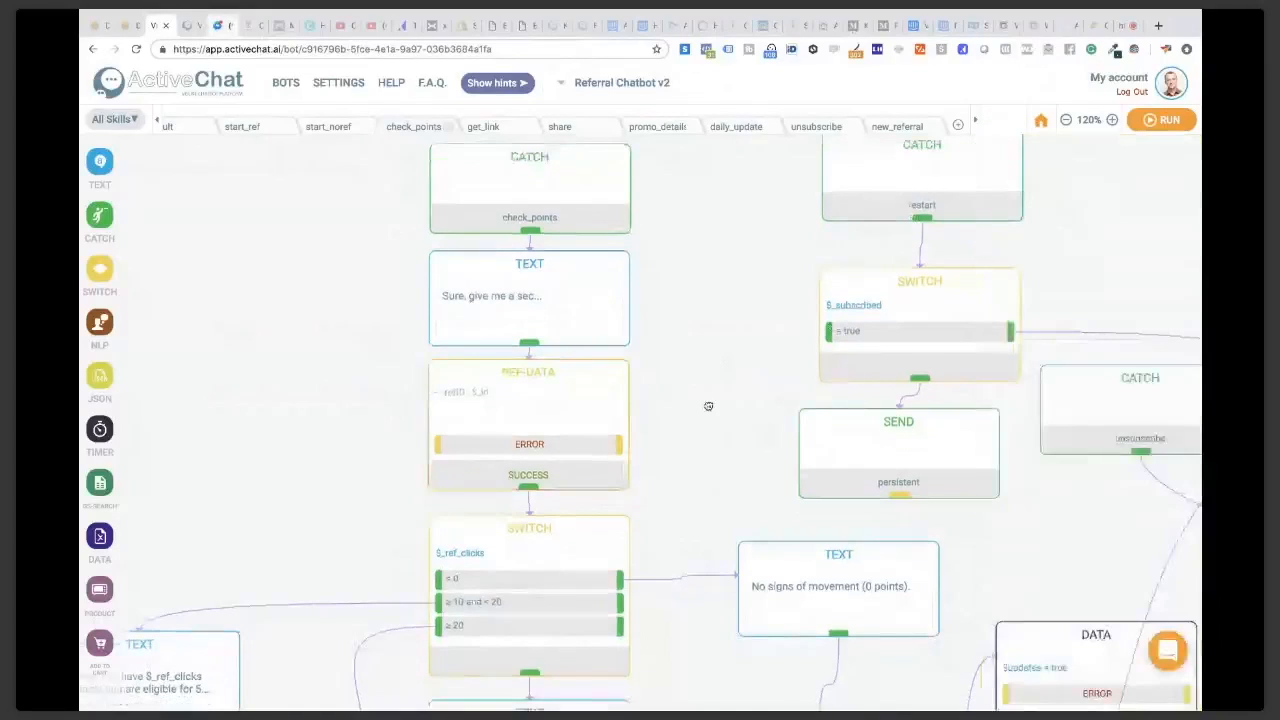
Step: Inspect the conditions of the $_ref_clicks SWITCH block and the TEXT blocks its branches lead to
scroll(708, 406, "down", 3)
left_click(503, 397)
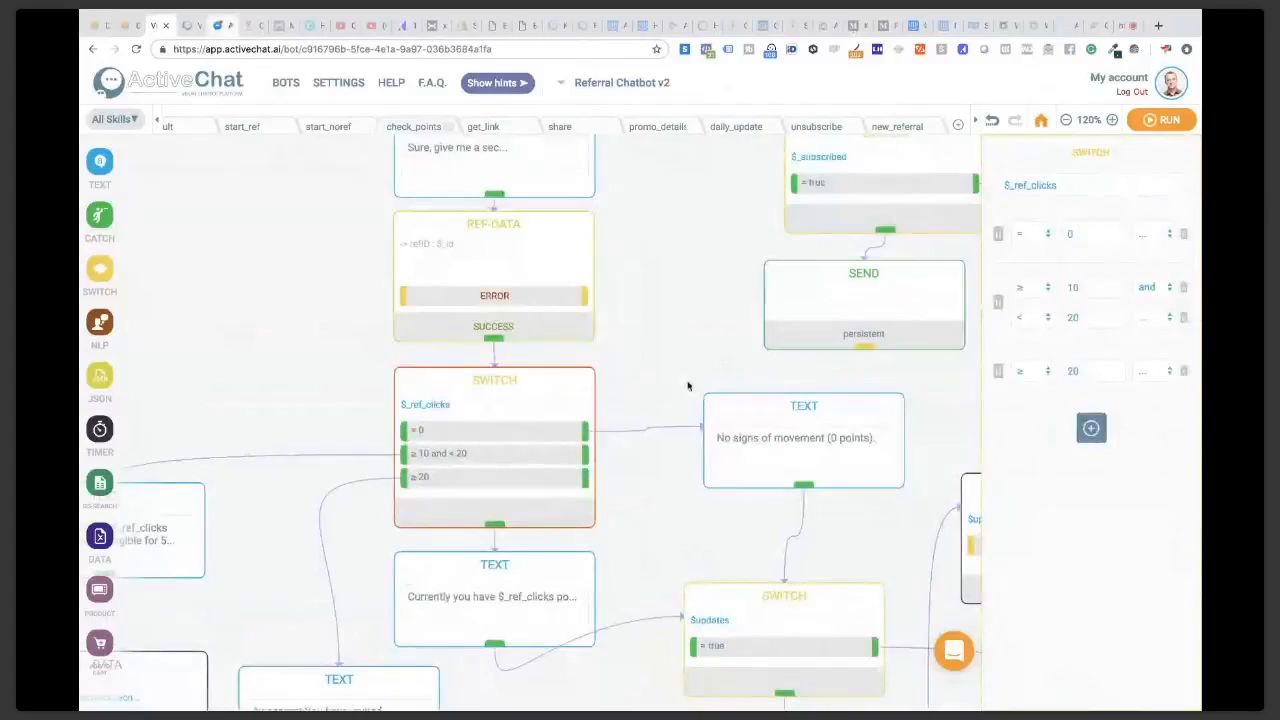
left_click_drag(688, 386, 635, 323)
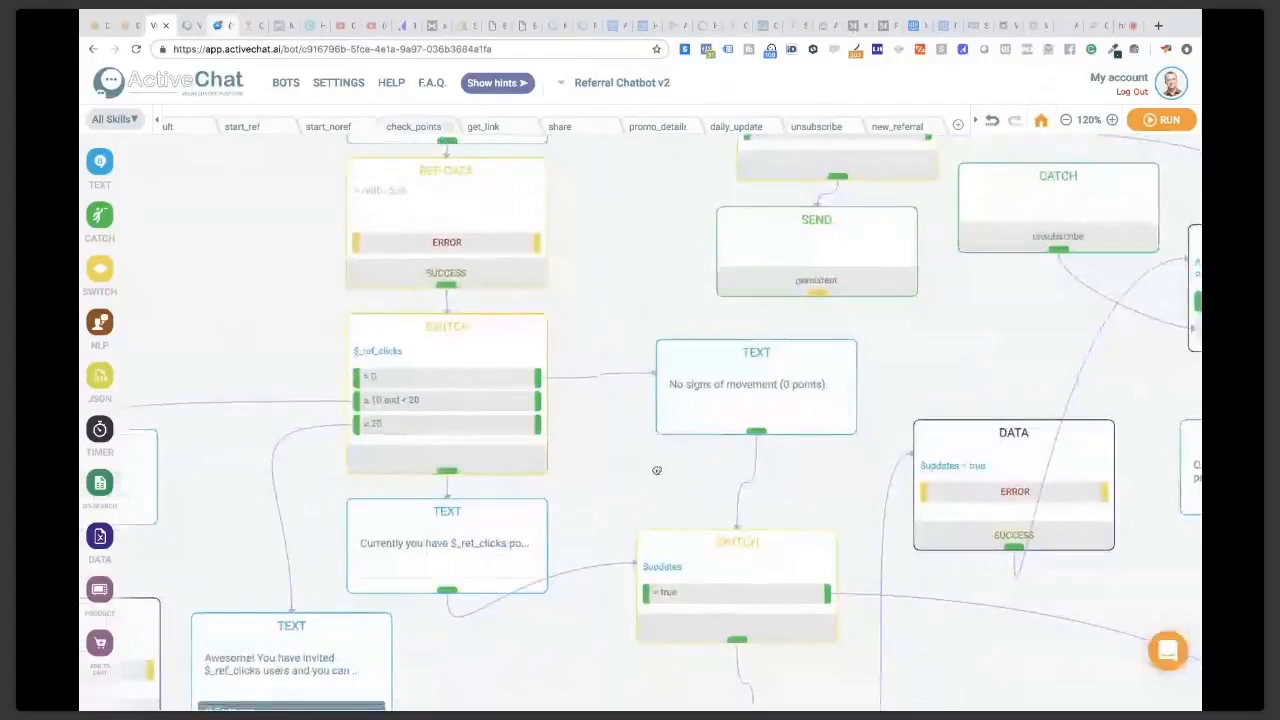
left_click_drag(657, 470, 849, 453)
left_click(588, 293)
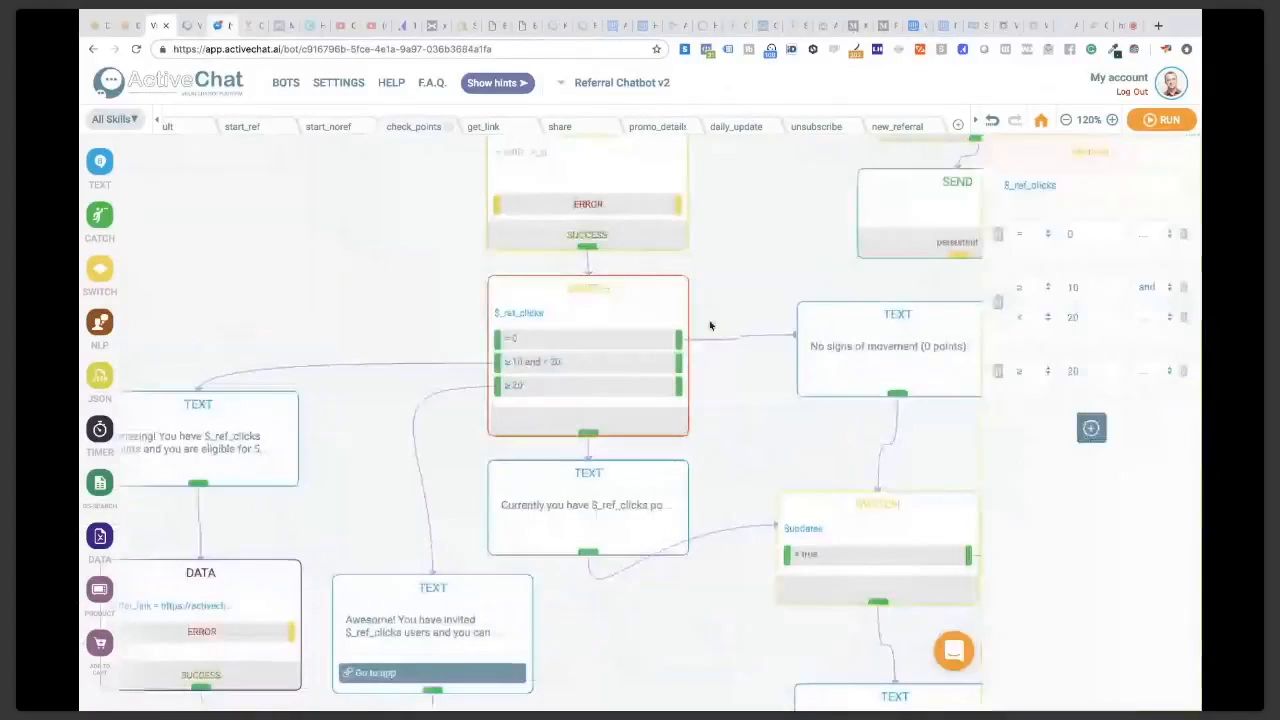
Step: Inspect the "Amazing!" discount TEXT block, the $offer_link DATA block and the persistent SEND block, and reopen the start_noref skill
left_click_drag(333, 289, 440, 266)
left_click(305, 385)
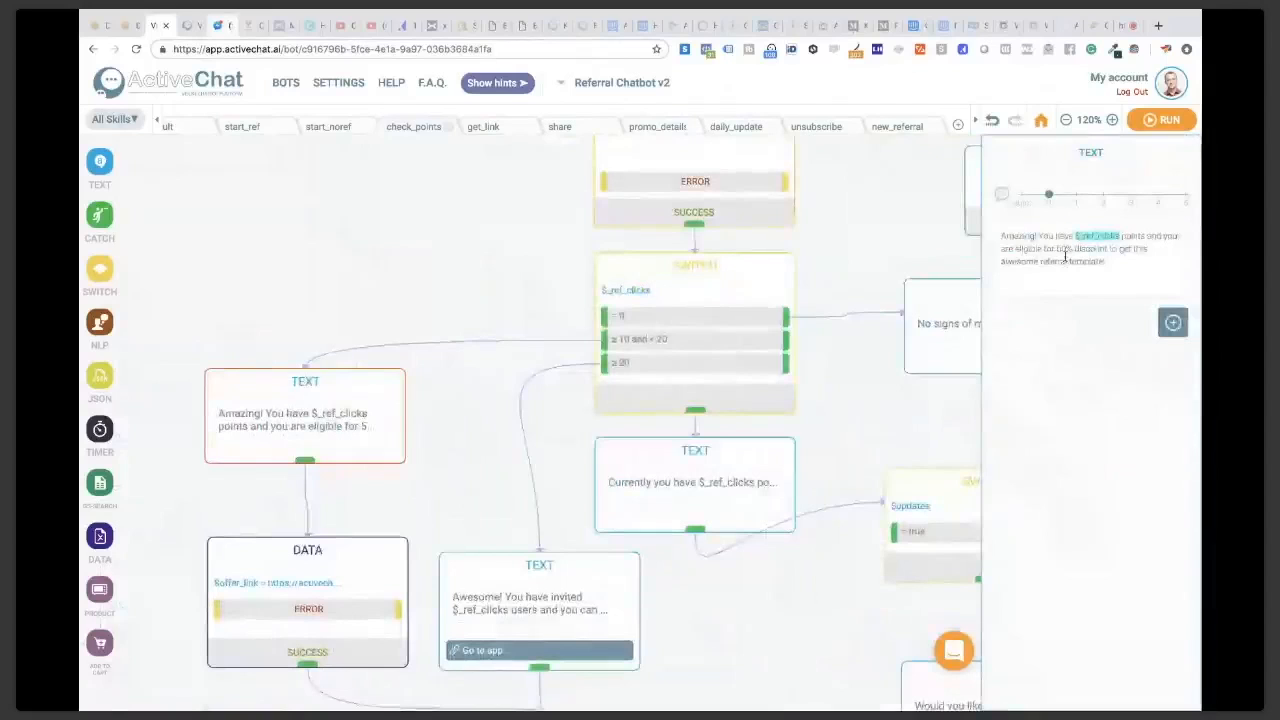
type("0")
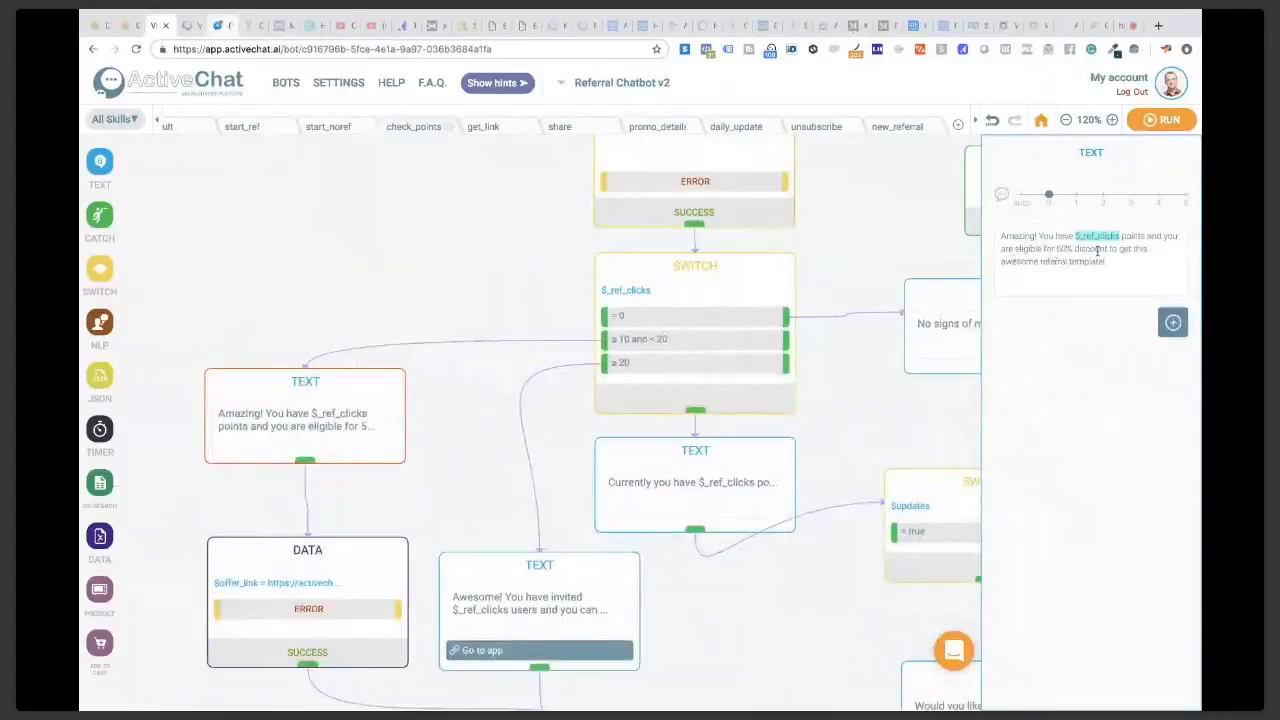
left_click_drag(370, 502, 357, 402)
left_click(335, 468)
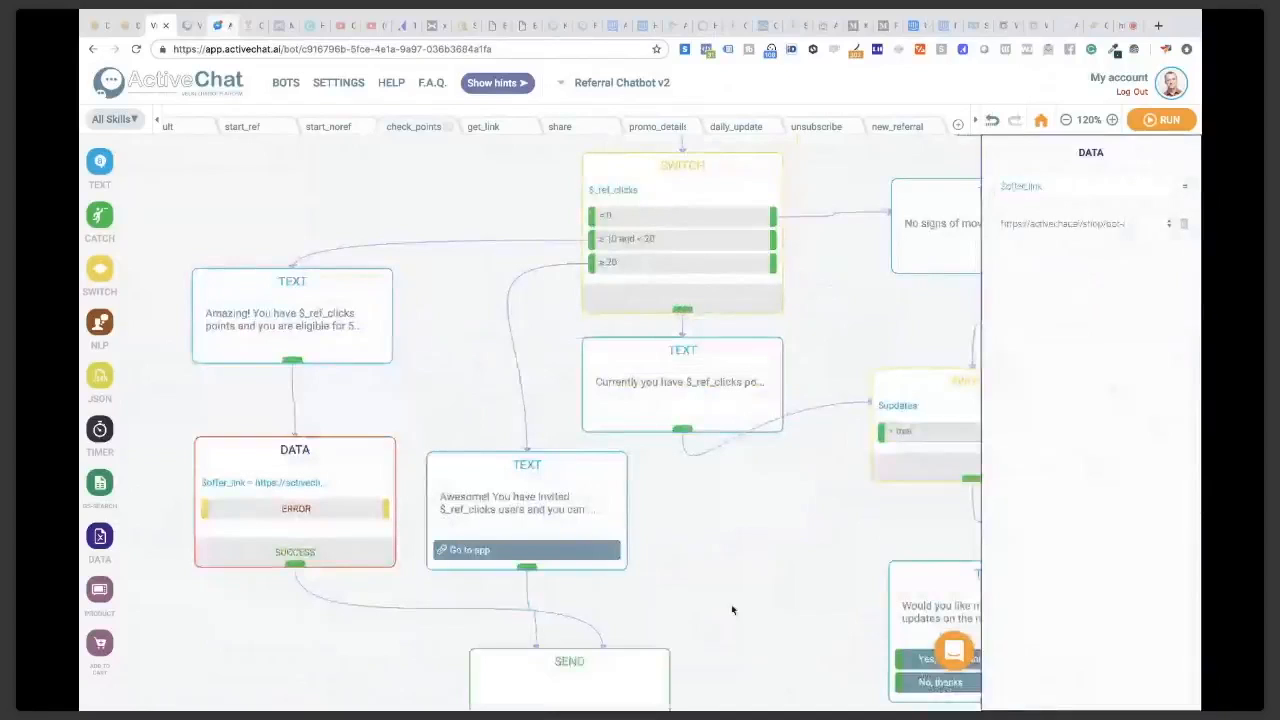
left_click_drag(731, 604, 715, 476)
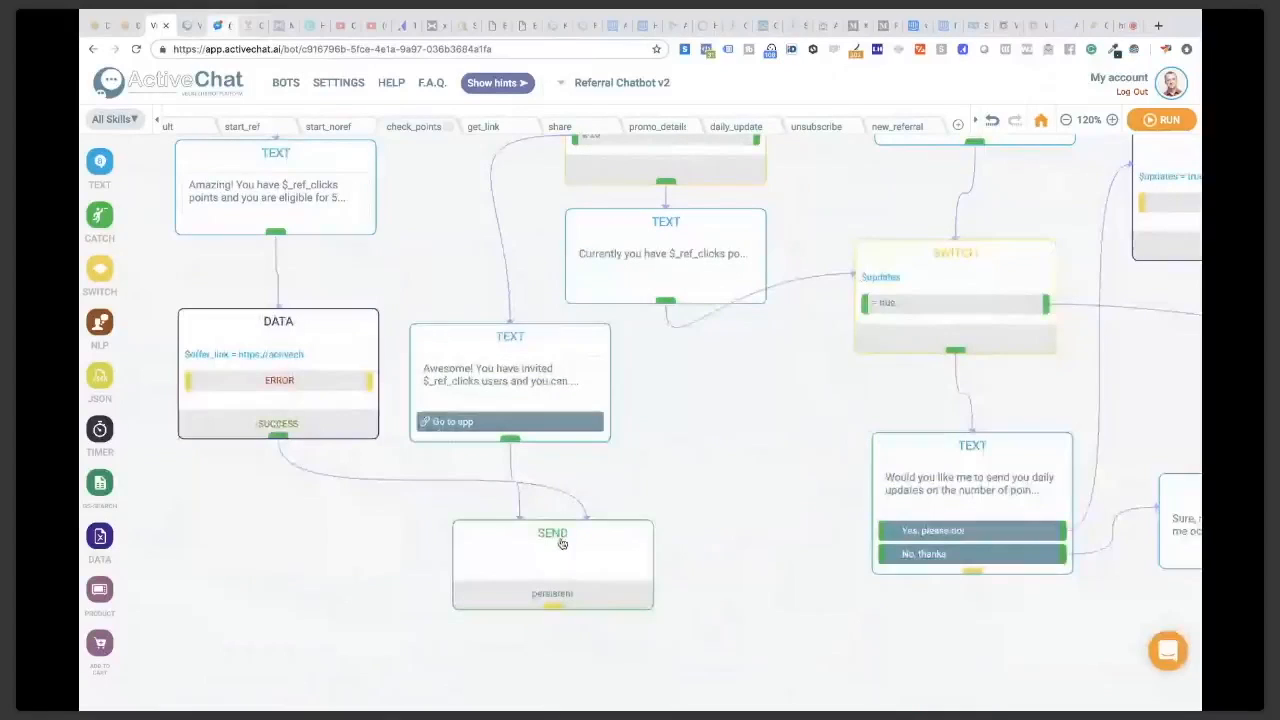
left_click(328, 127)
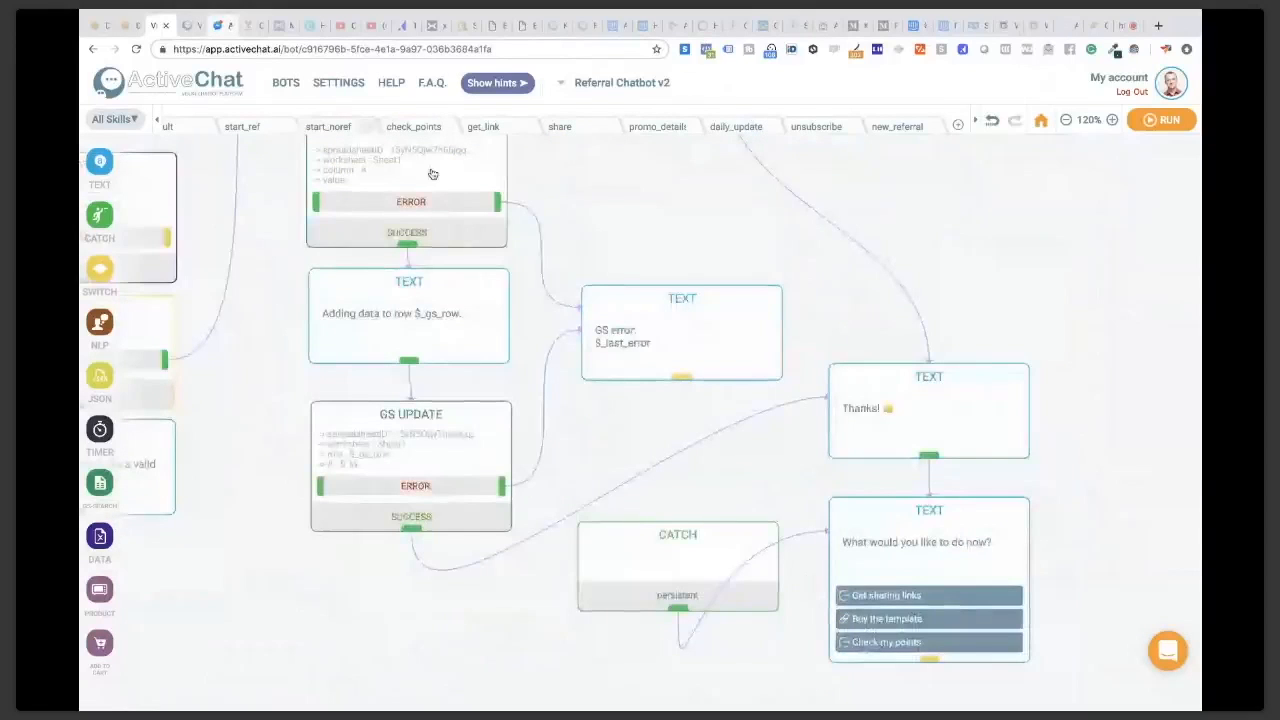
Step: Reopen the check_points skill and inspect the $_ref_clicks SWITCH conditions and the "Awesome!" TEXT block with its app link
left_click(483, 126)
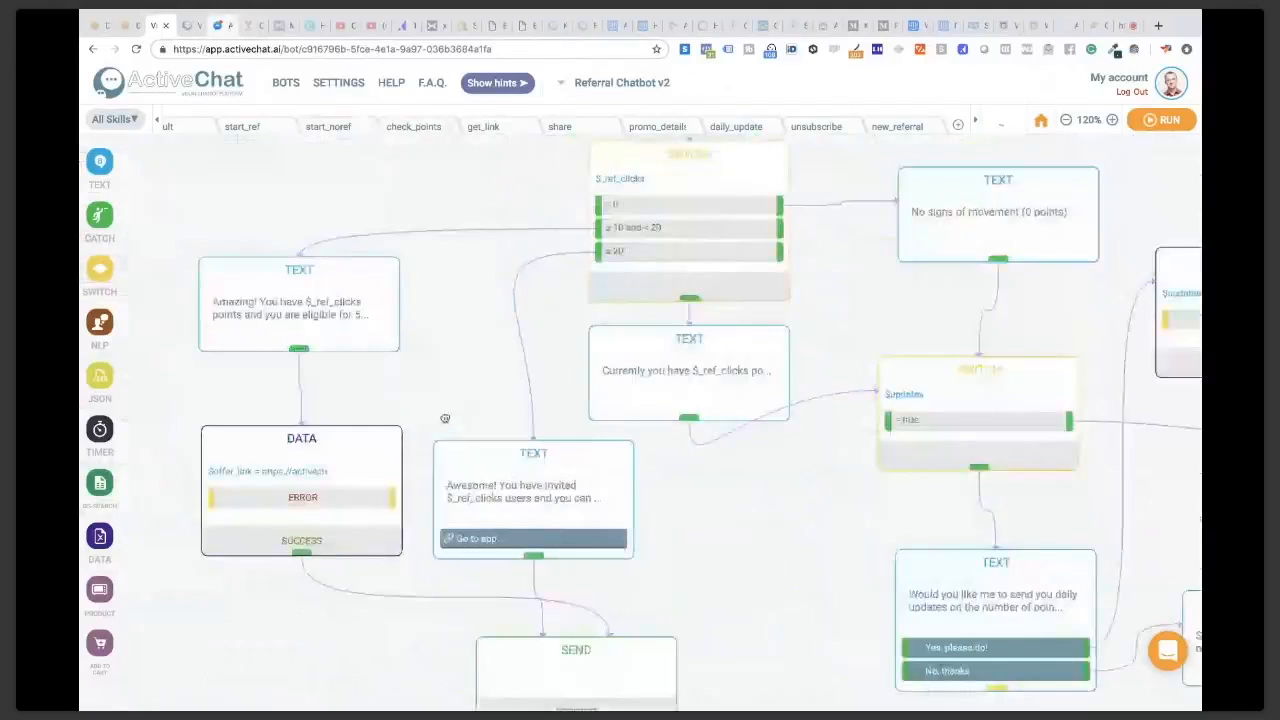
left_click(726, 324)
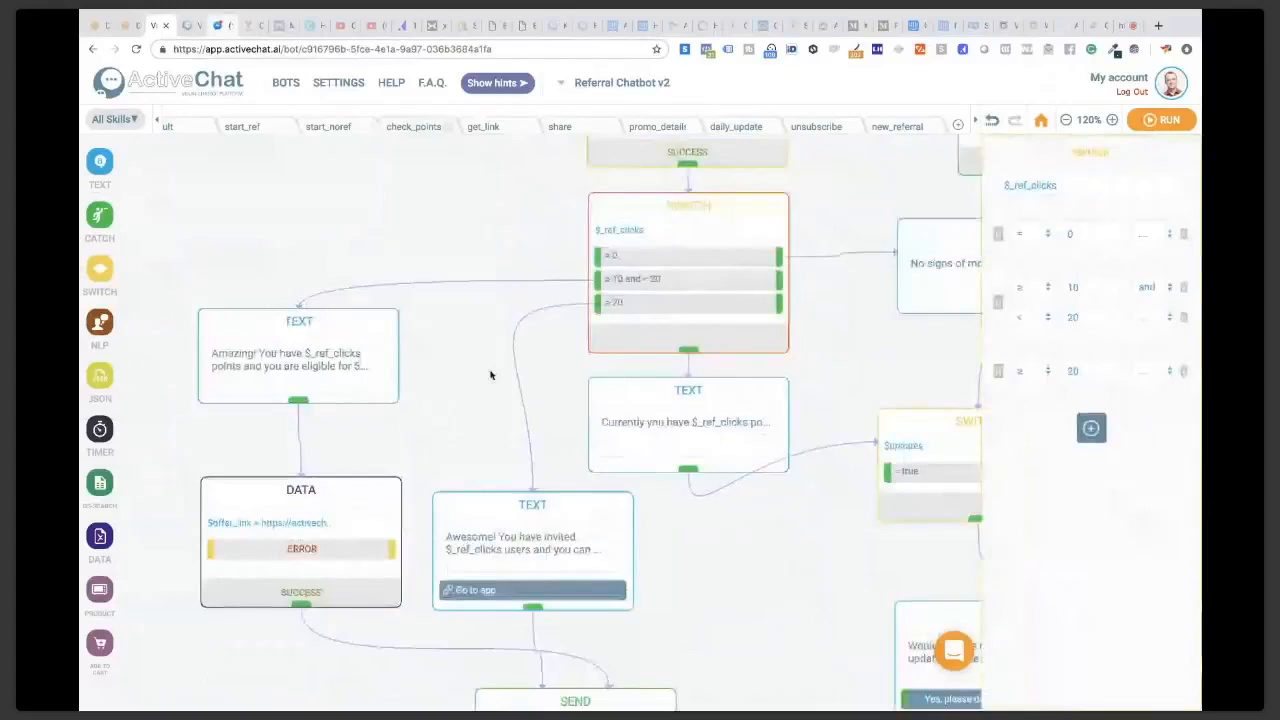
left_click(501, 516)
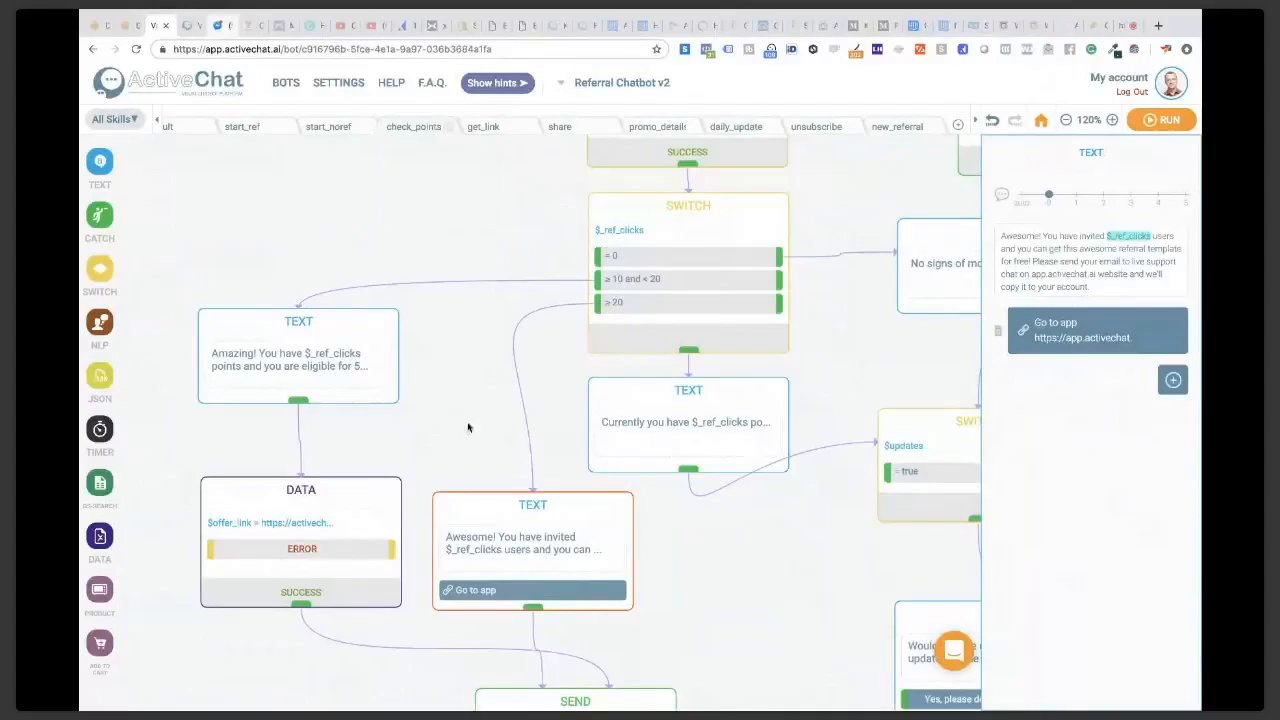
left_click(428, 398)
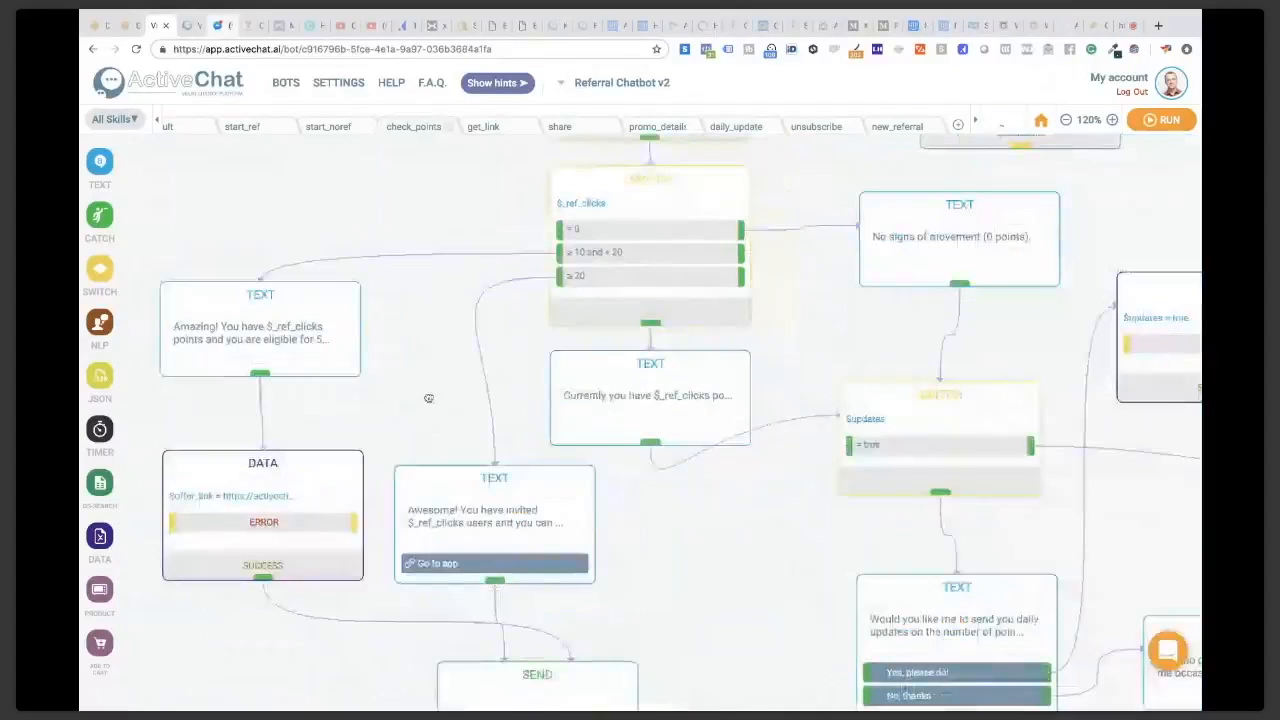
left_click_drag(429, 398, 385, 447)
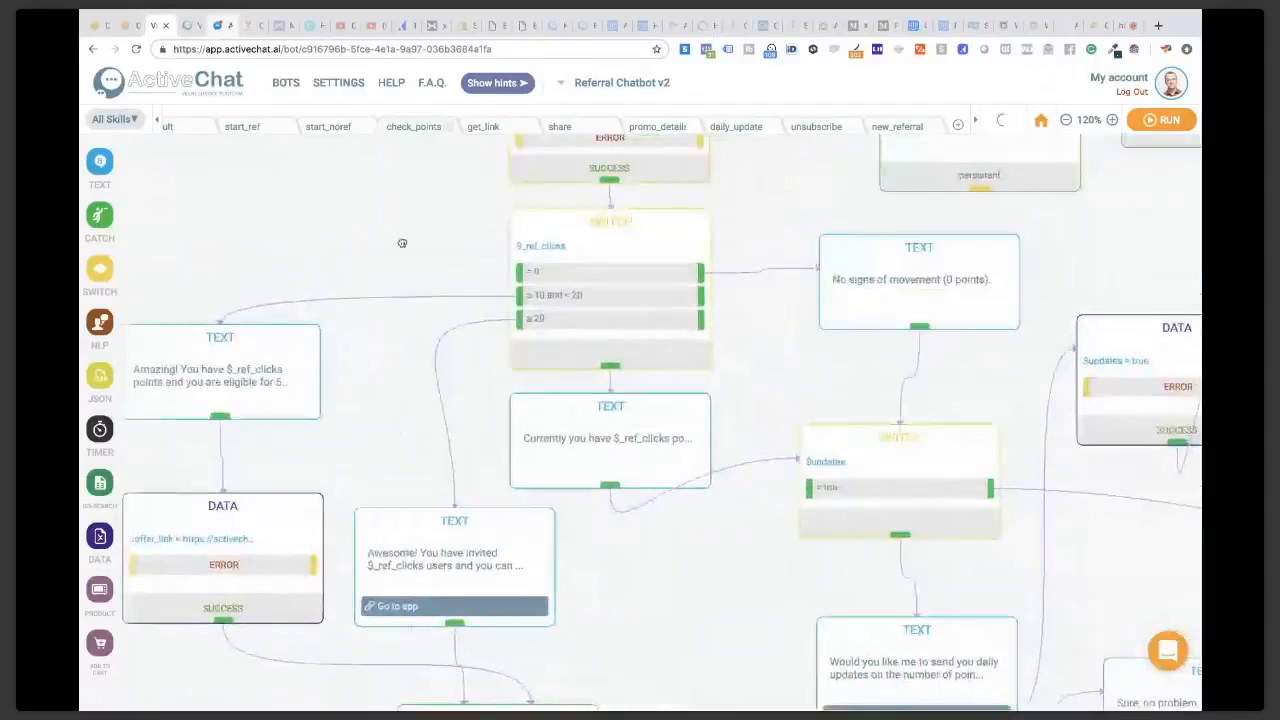
left_click_drag(402, 243, 377, 280)
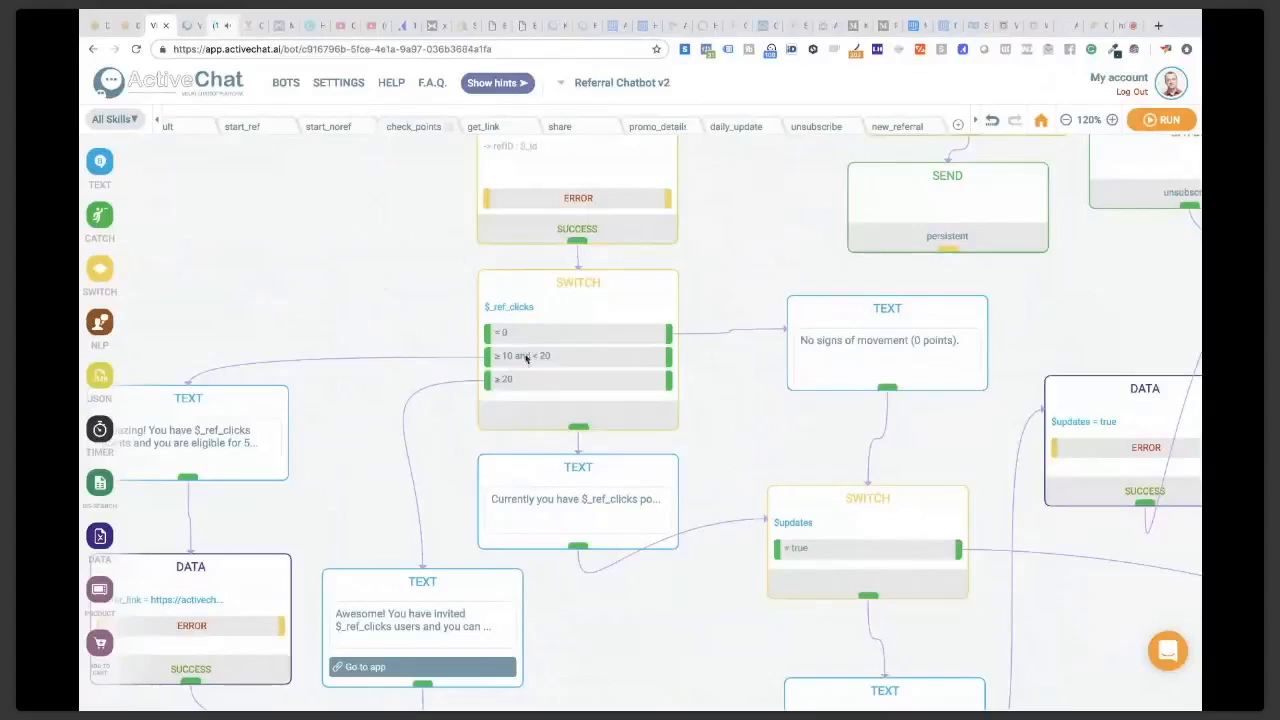
Step: Inspect the $updates SWITCH block, the daily updates question TEXT block, and the blocks its two answers lead to
left_click_drag(726, 269, 457, 190)
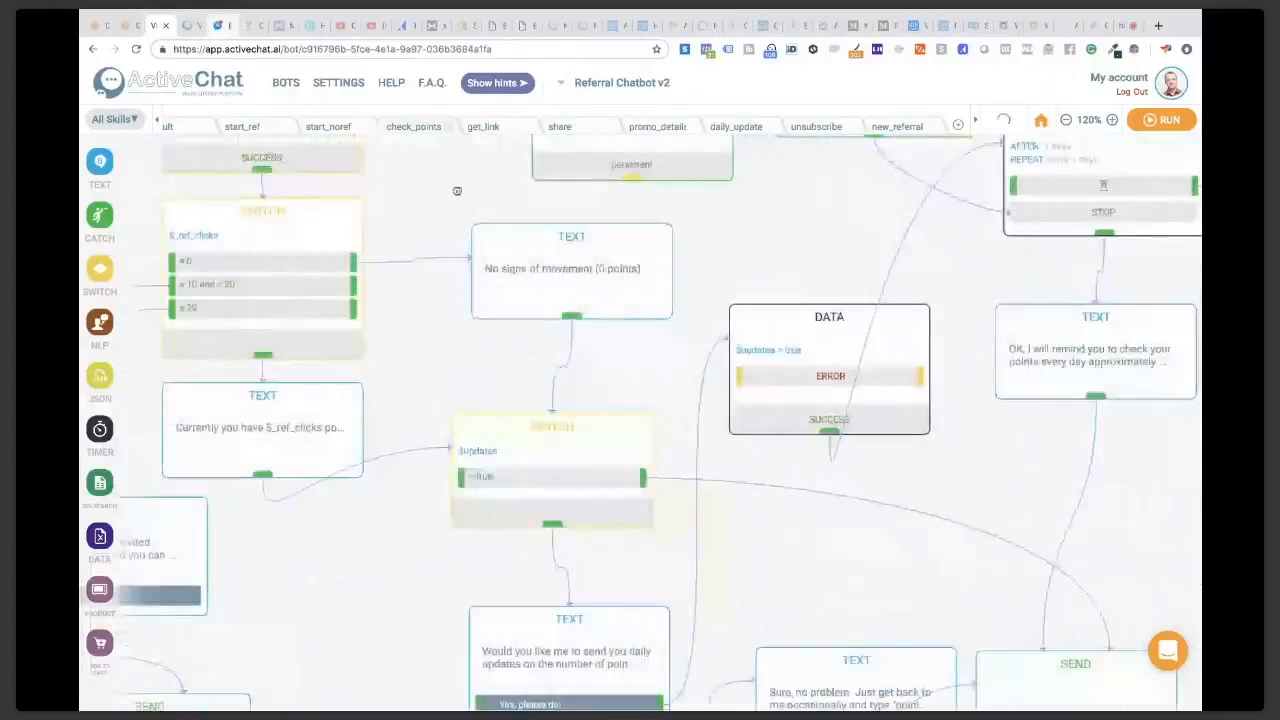
left_click(557, 433)
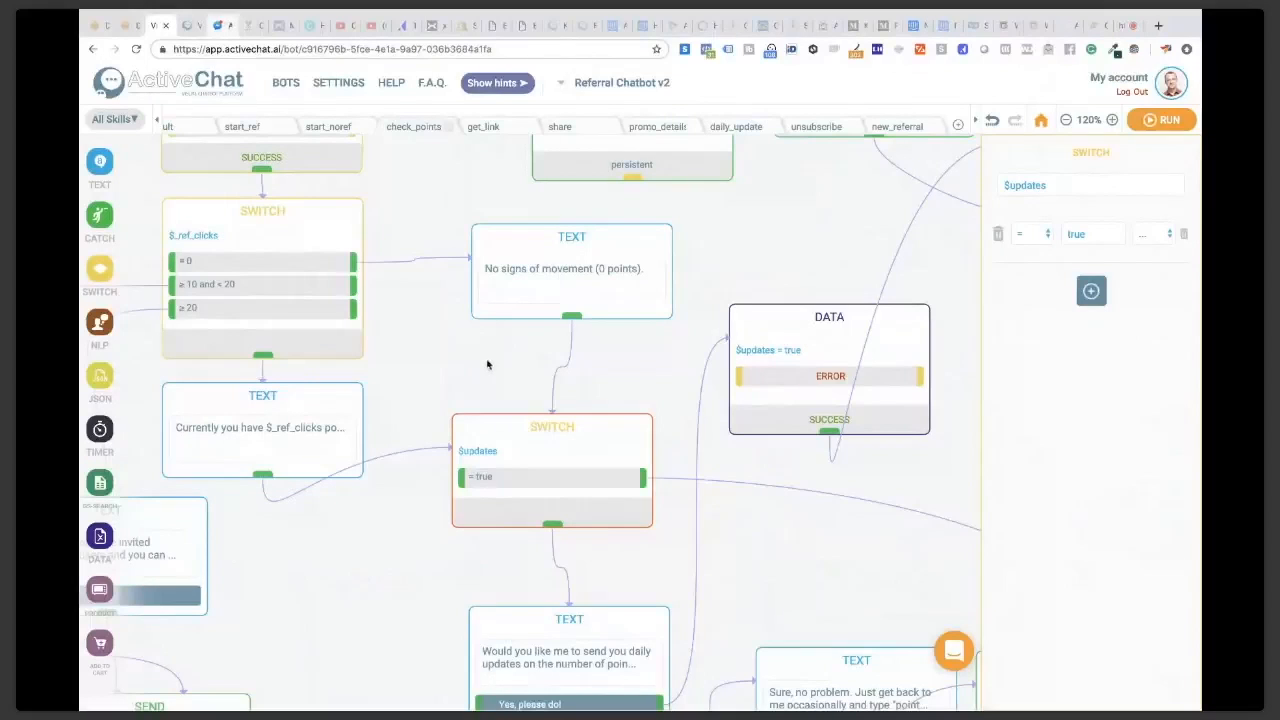
left_click(504, 371)
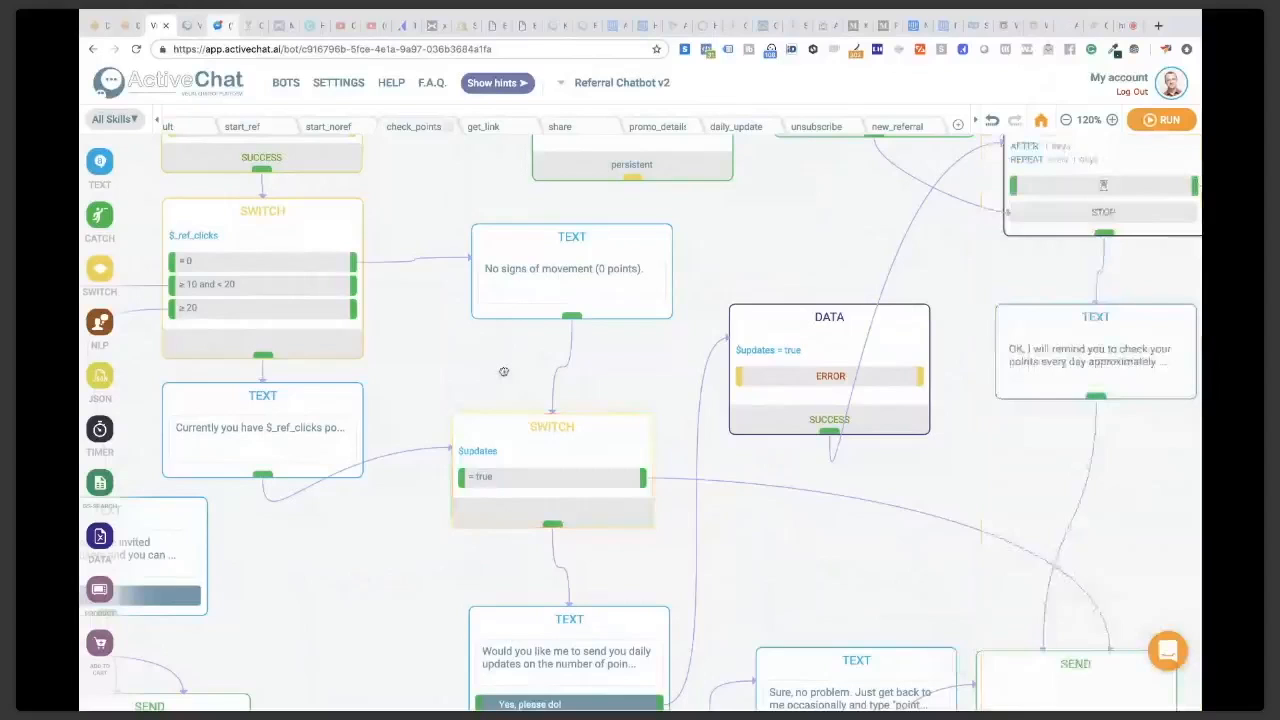
left_click_drag(504, 371, 373, 268)
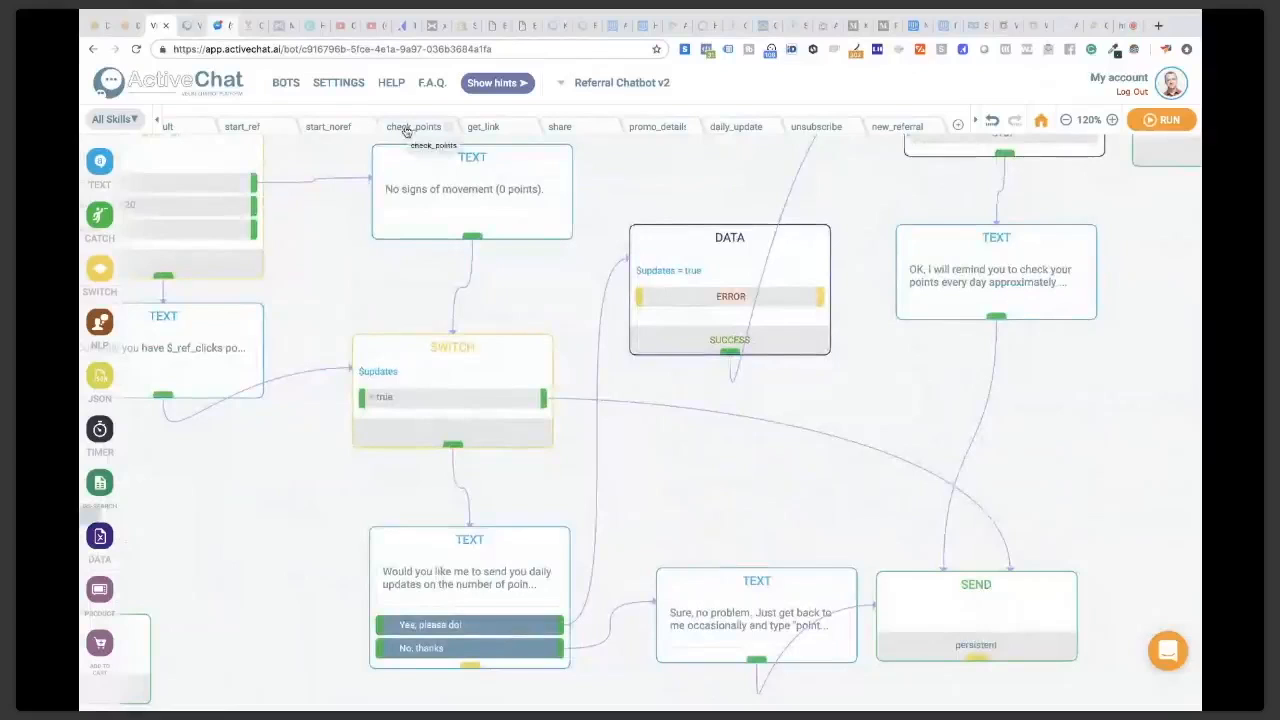
left_click(476, 543)
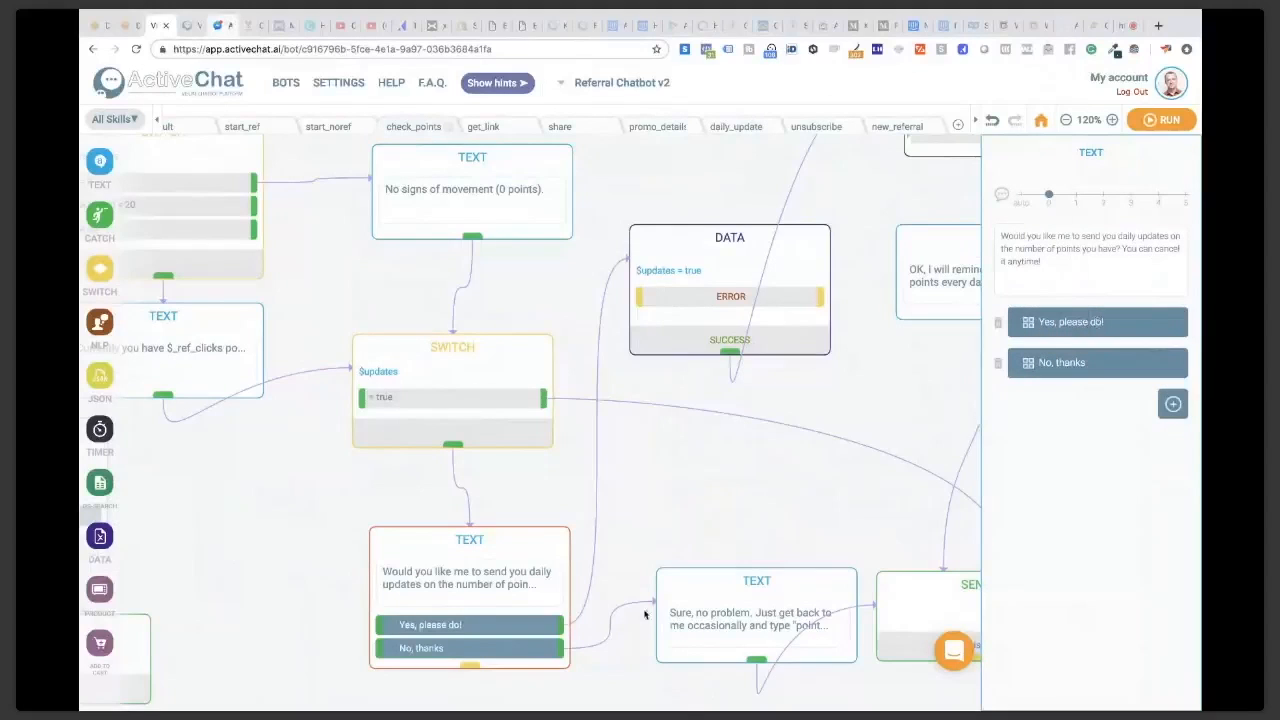
left_click(744, 588)
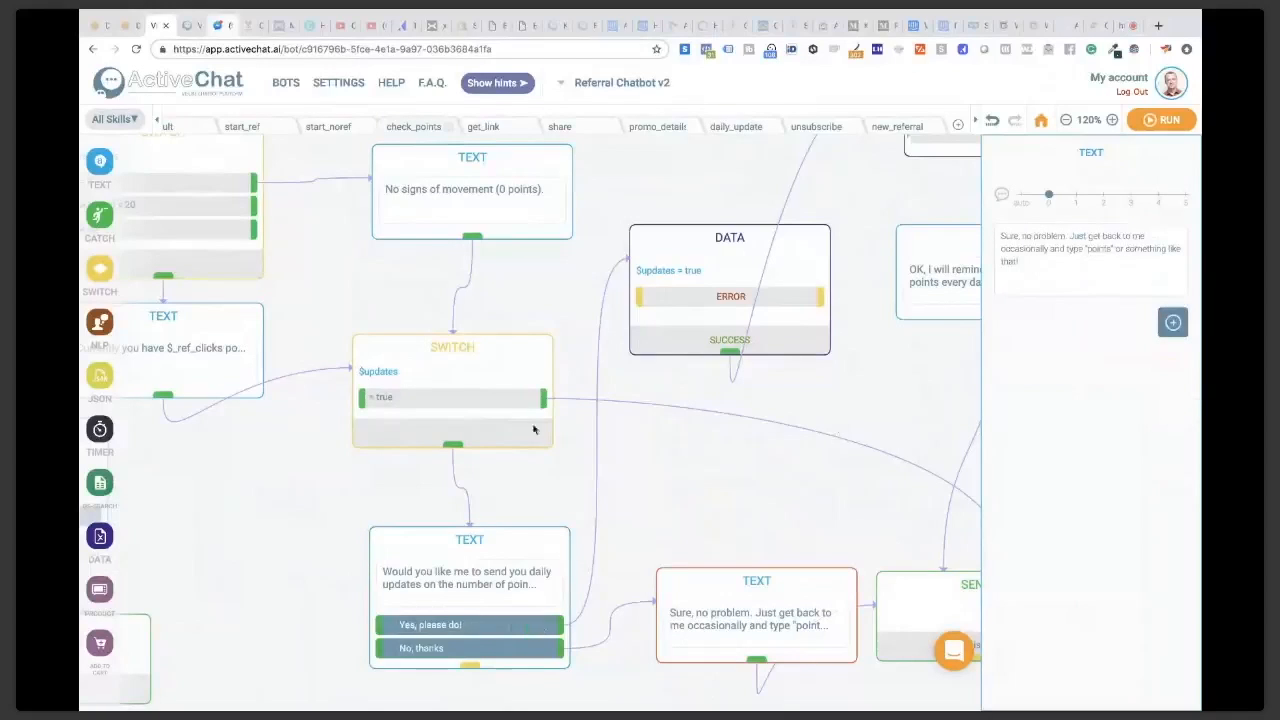
left_click(676, 252)
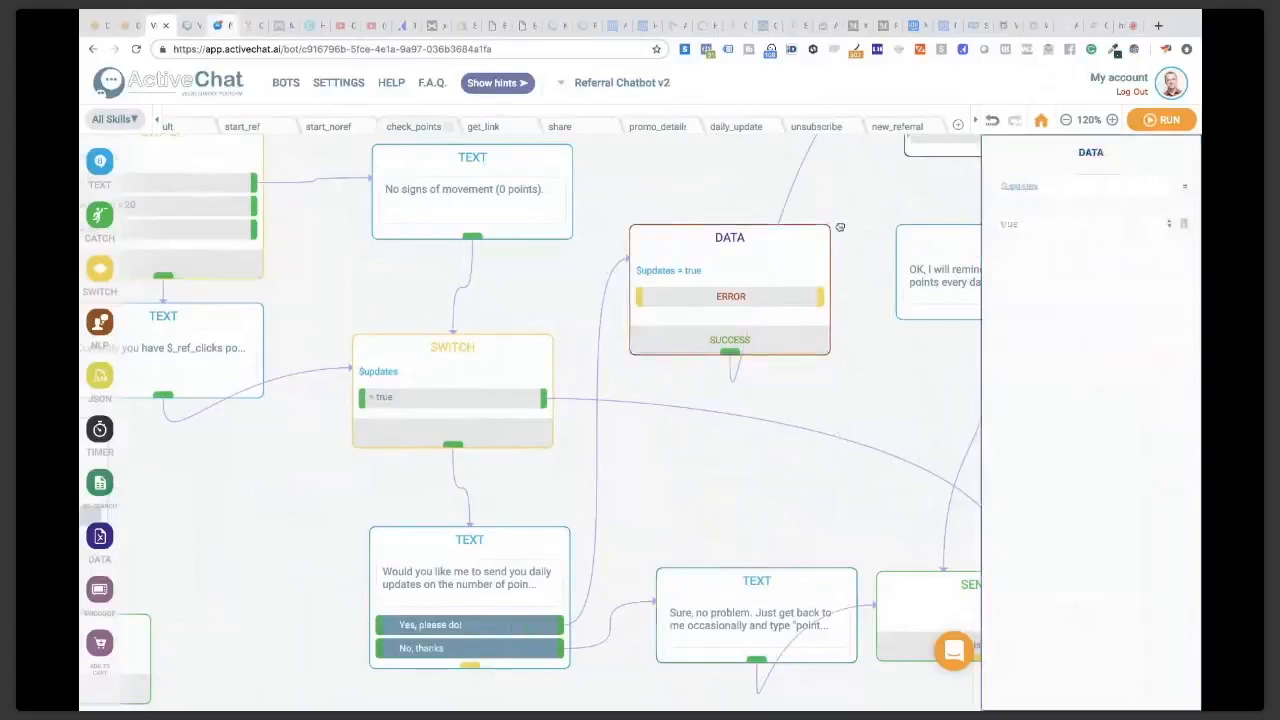
Step: Inspect the delay, repeat interval and maximum count of the TIMER block that leads to the daily_update SEND block
left_click_drag(841, 227, 785, 345)
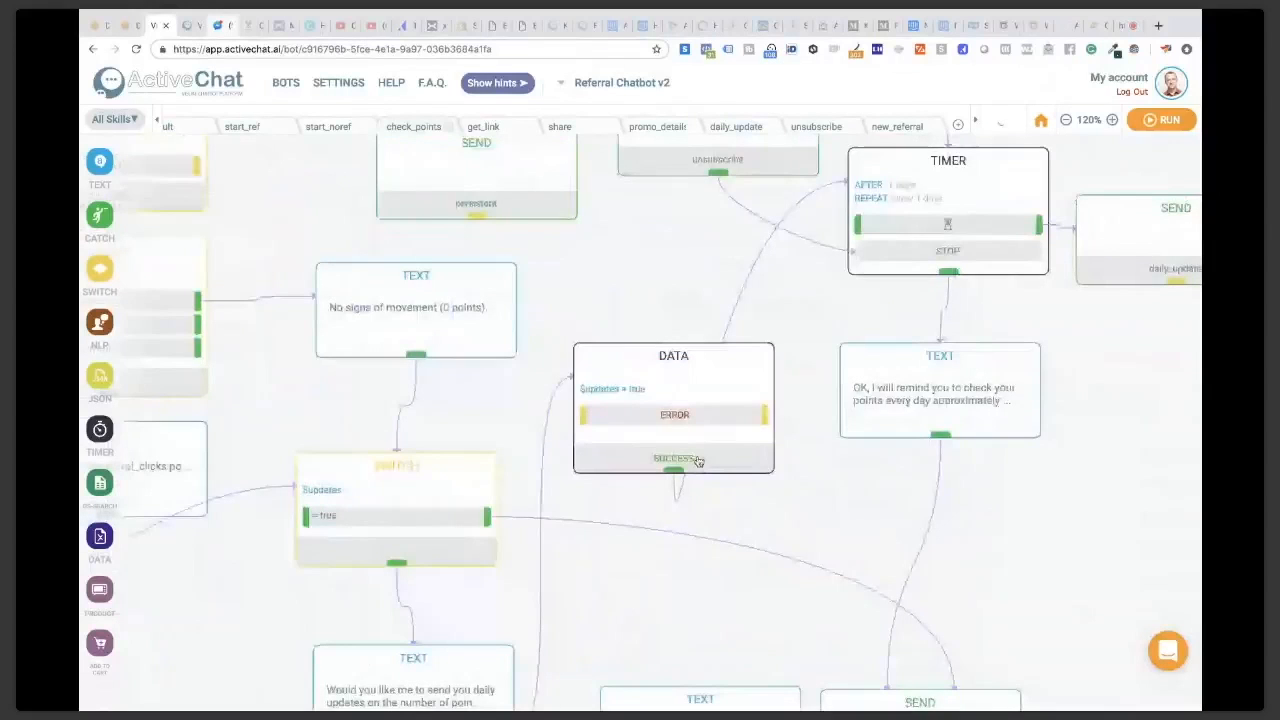
left_click_drag(938, 160, 739, 371)
left_click(737, 371)
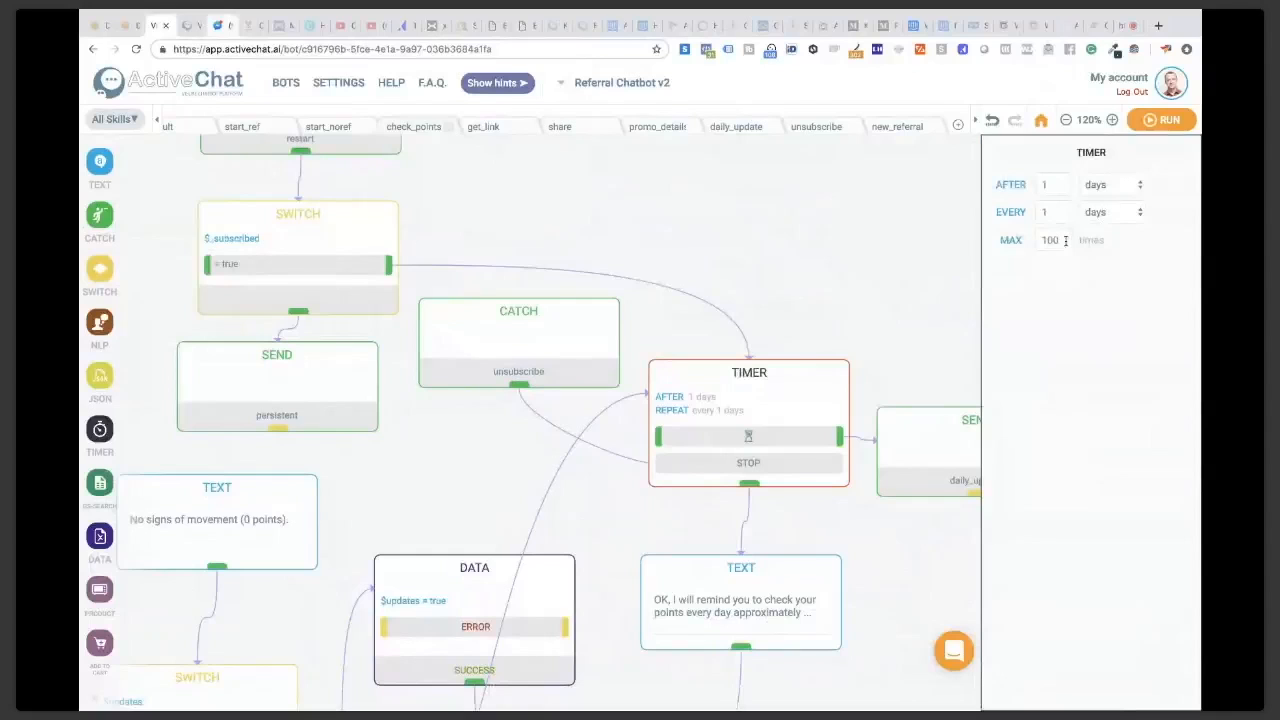
left_click(910, 345)
left_click_drag(910, 345, 788, 302)
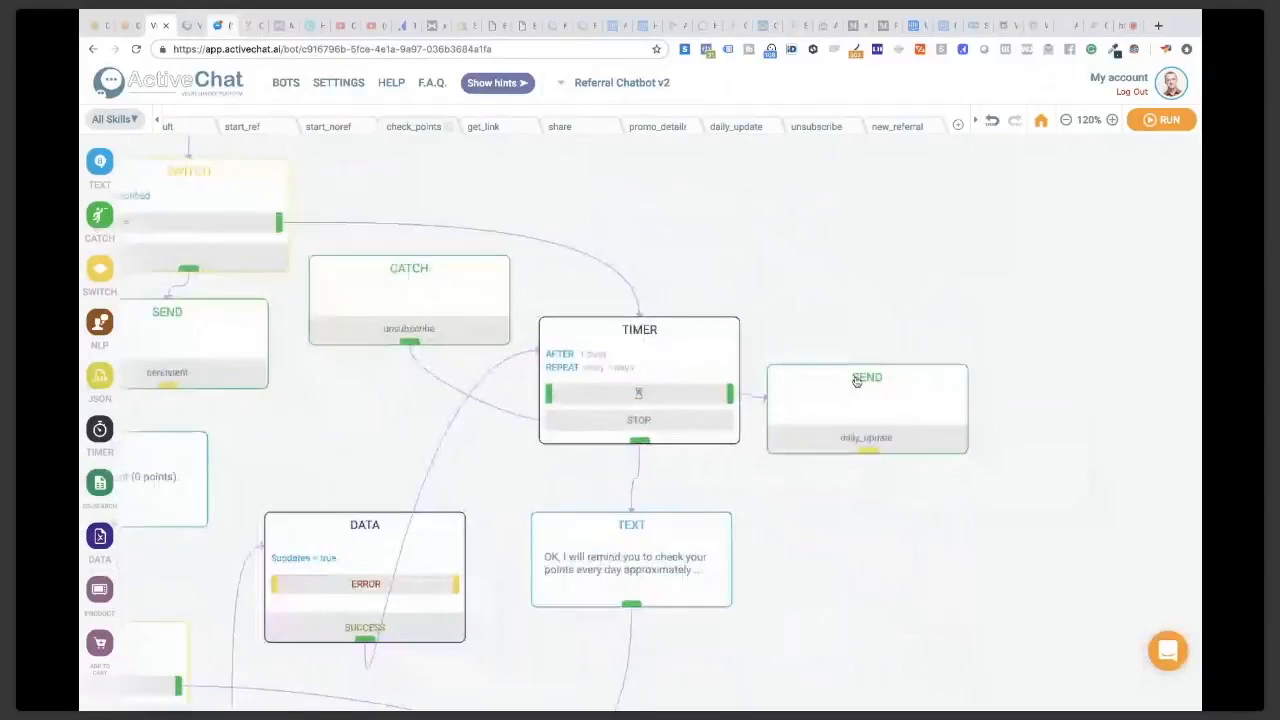
Step: Open the daily_update skill and inspect its $updates SWITCH block and the points reminder TEXT block with its three options
left_click(745, 131)
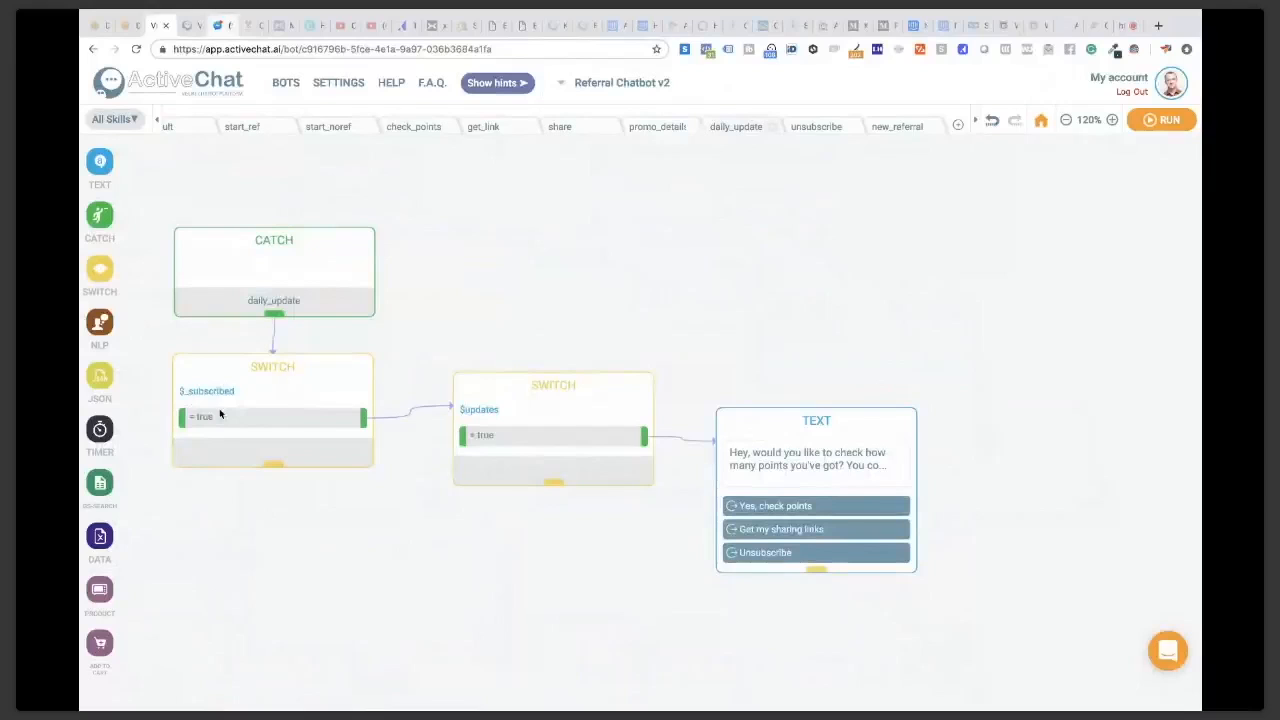
left_click(515, 397)
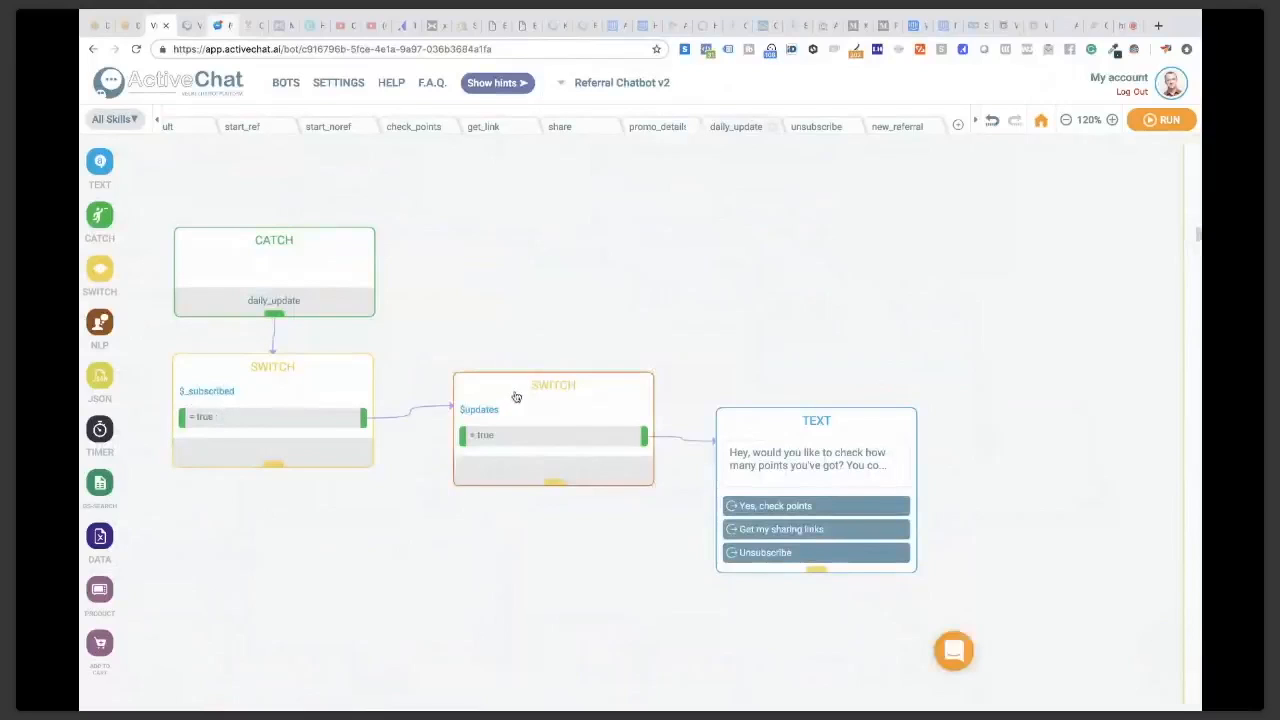
left_click(805, 424)
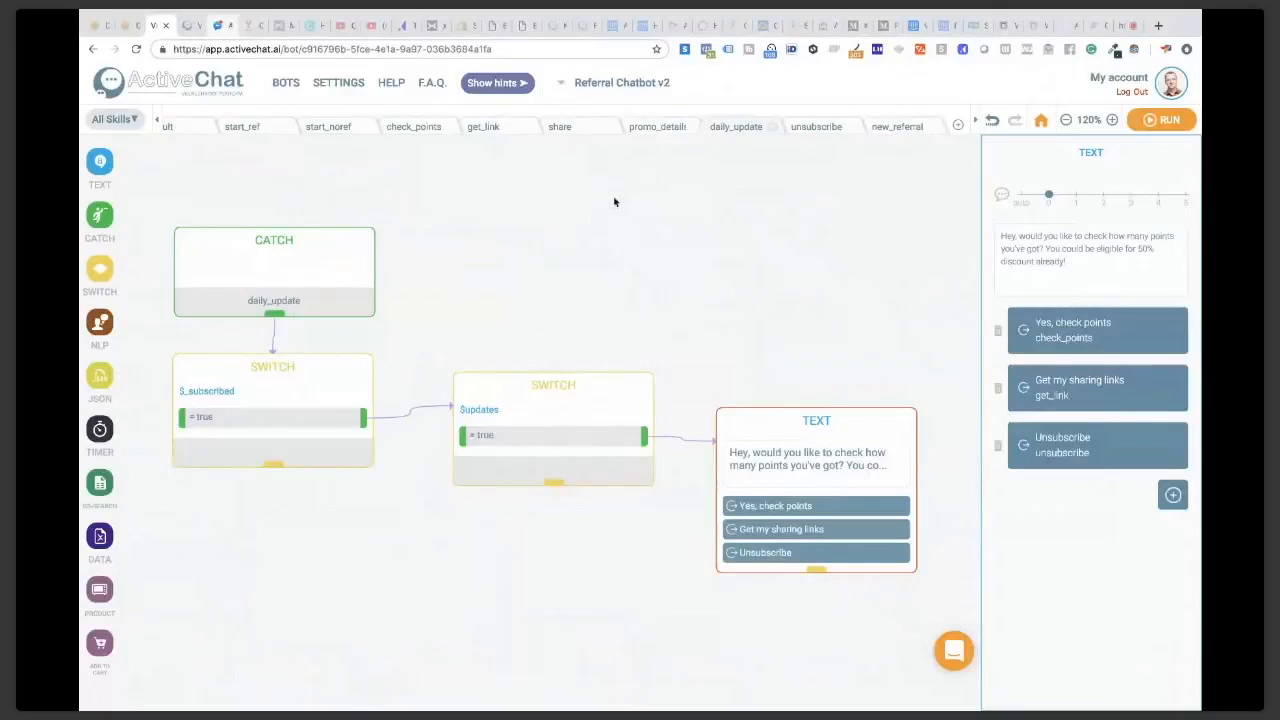
Step: Open the unsubscribe skill and inspect the DATA, STATUS and TEXT blocks following its unsubscribe CATCH block
left_click(815, 127)
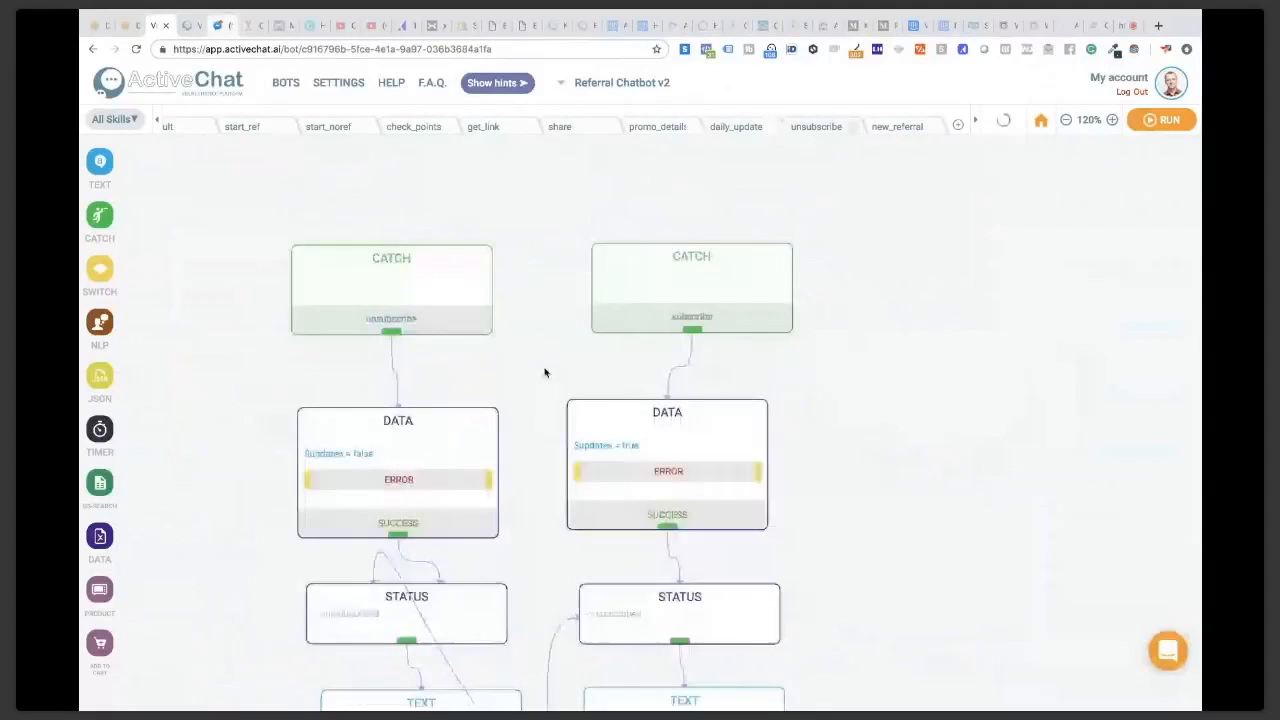
left_click_drag(538, 373, 536, 326)
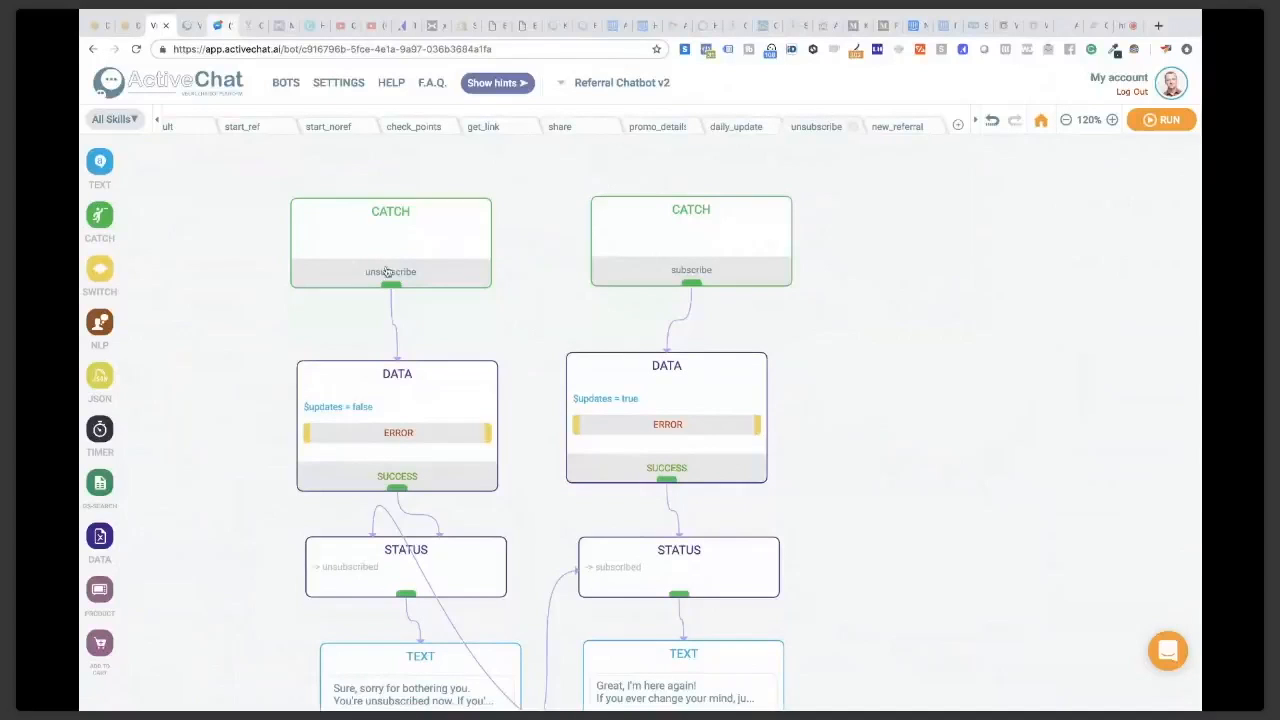
left_click_drag(523, 309, 360, 275)
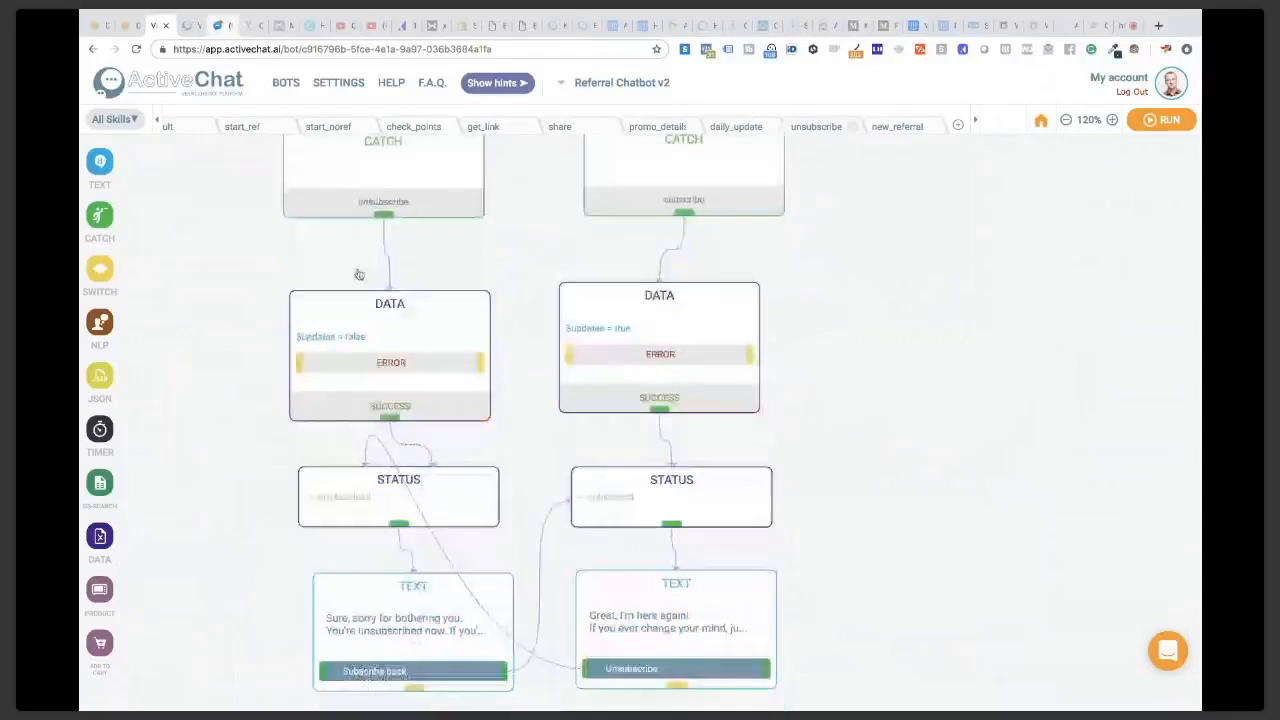
left_click(395, 313)
left_click(520, 463)
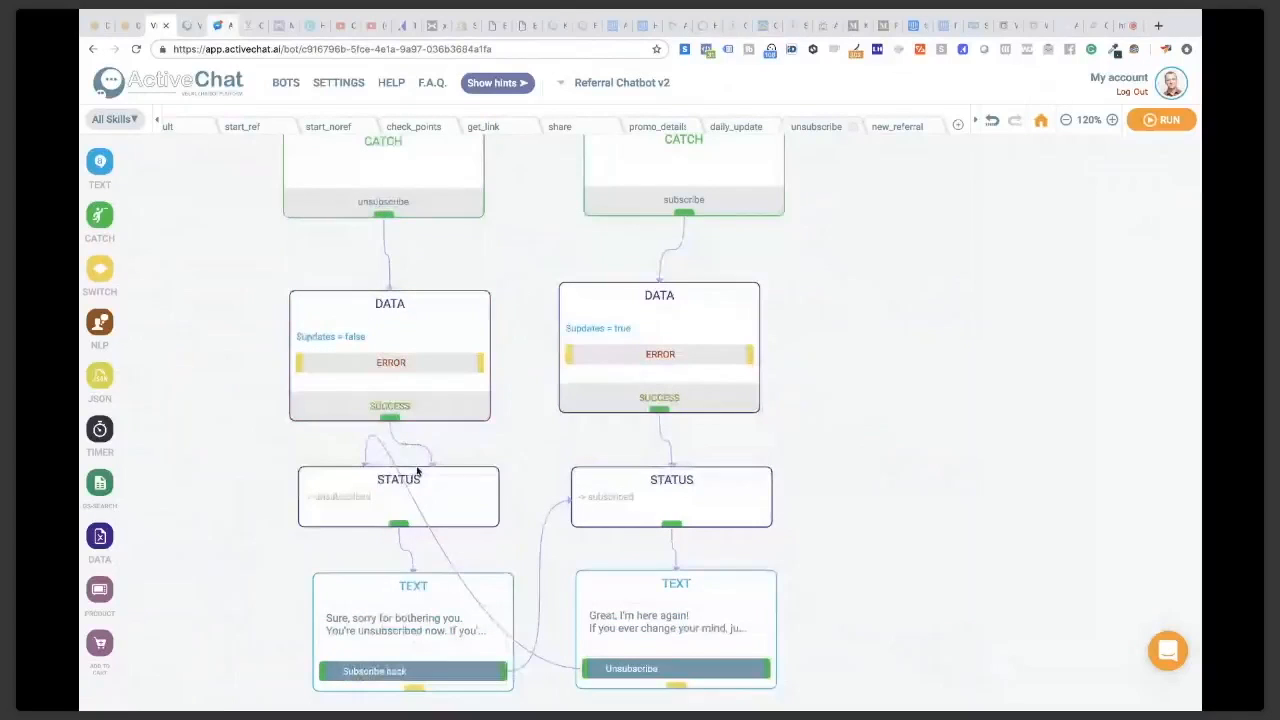
left_click(418, 472)
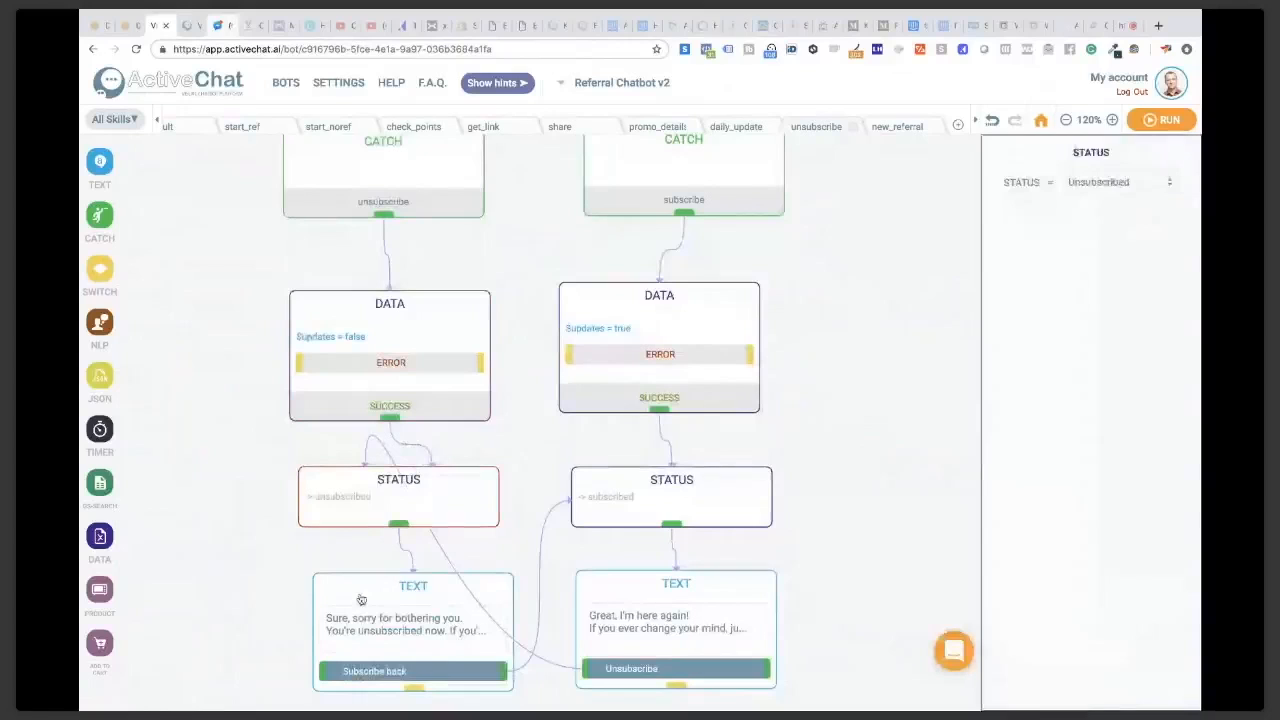
left_click(413, 600)
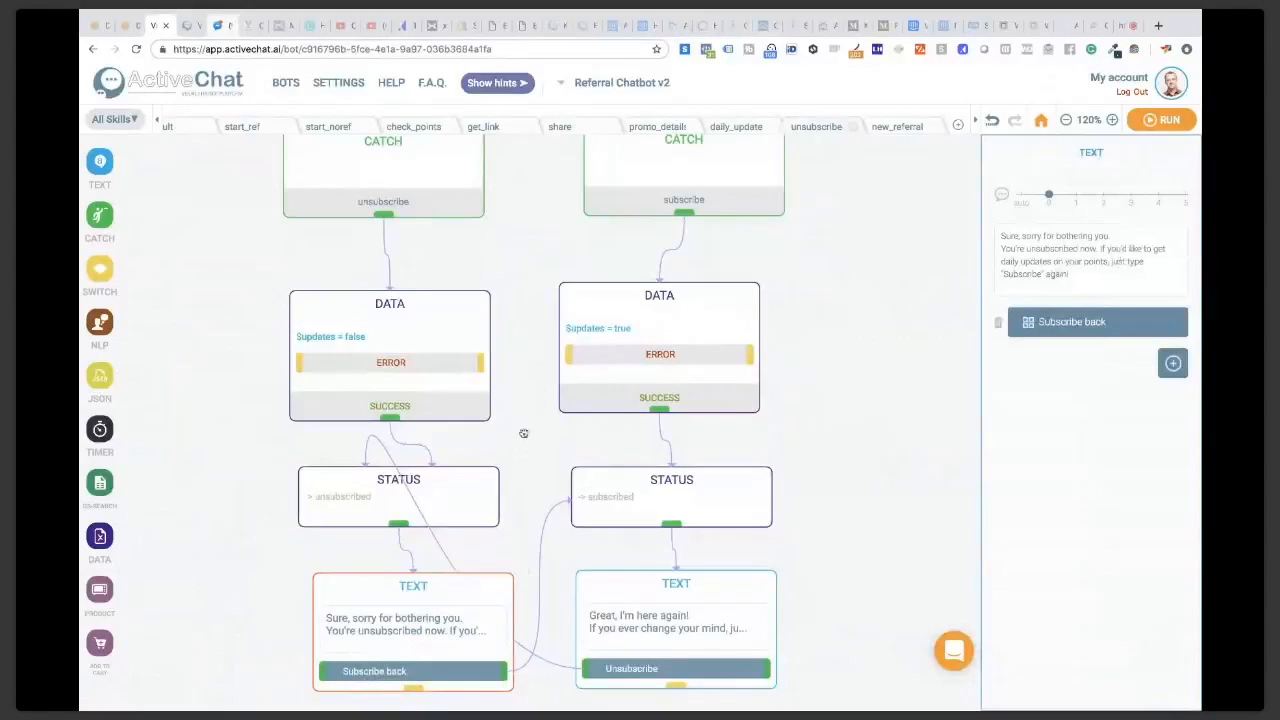
Step: Inspect the DATA, STATUS and TEXT blocks of the subscribe branch, and bring both branches into view
left_click_drag(524, 433, 514, 510)
left_click_drag(823, 362, 792, 262)
left_click(619, 304)
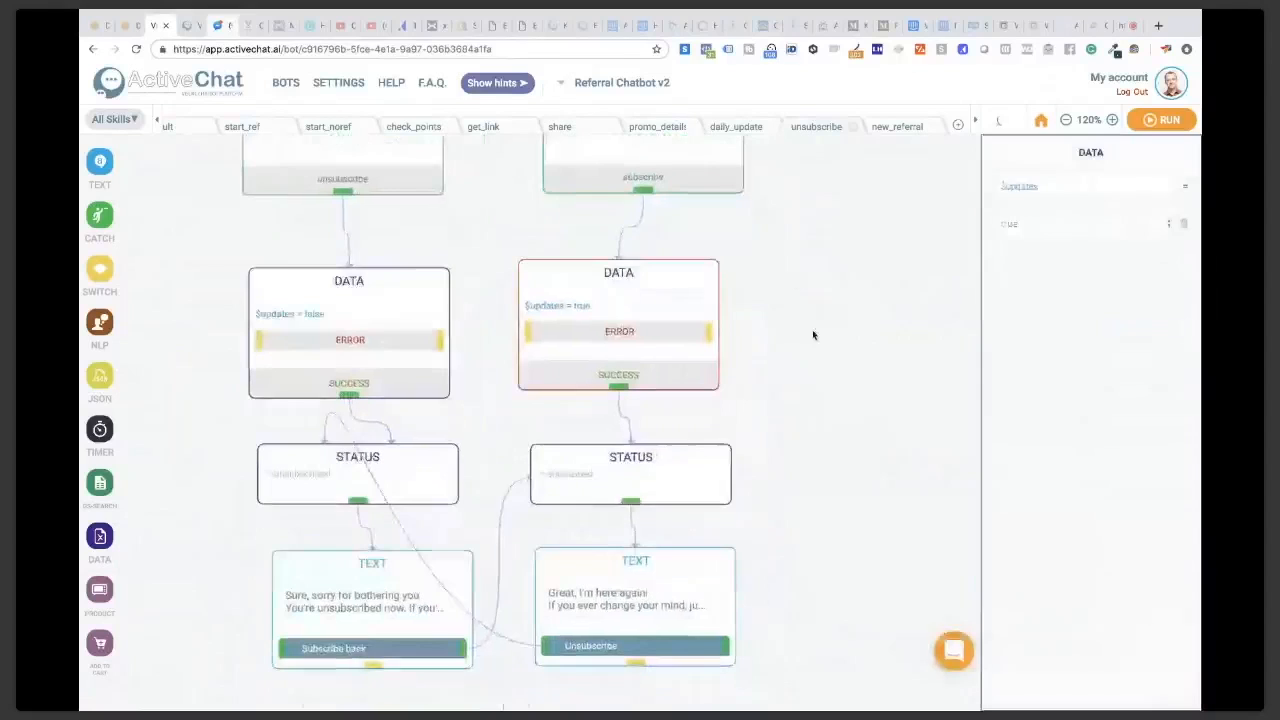
left_click(631, 472)
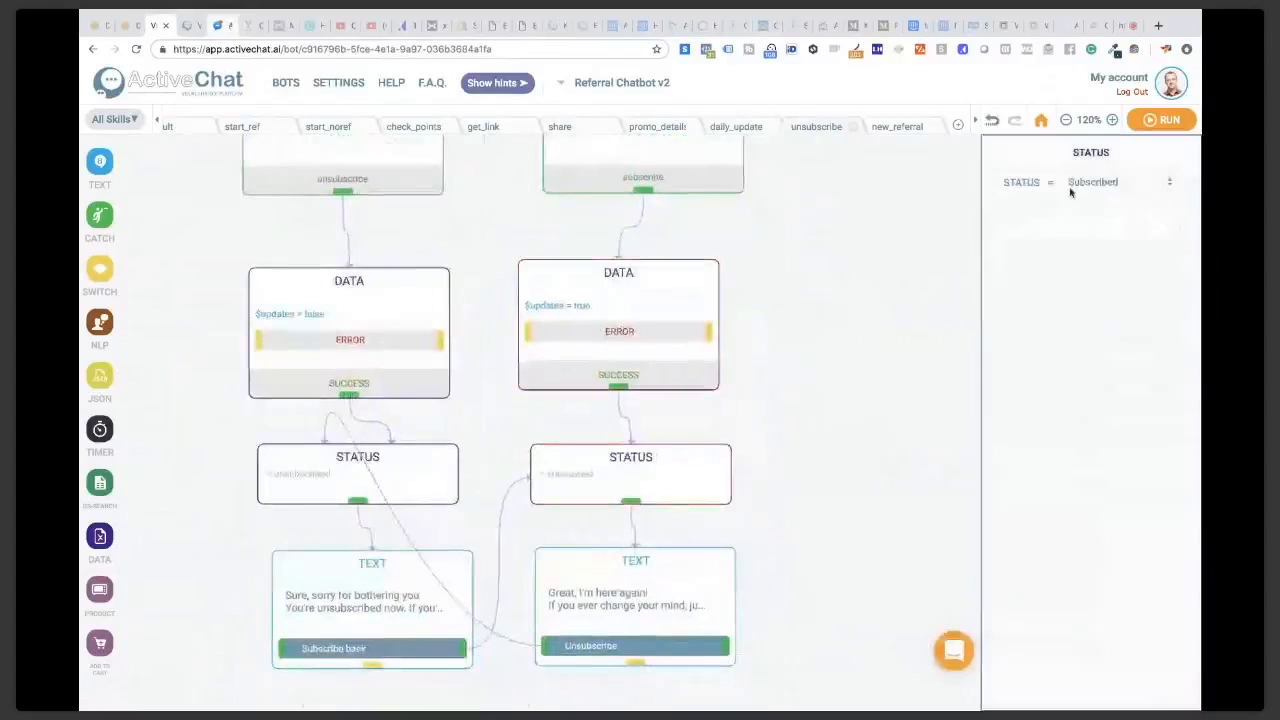
left_click(576, 571)
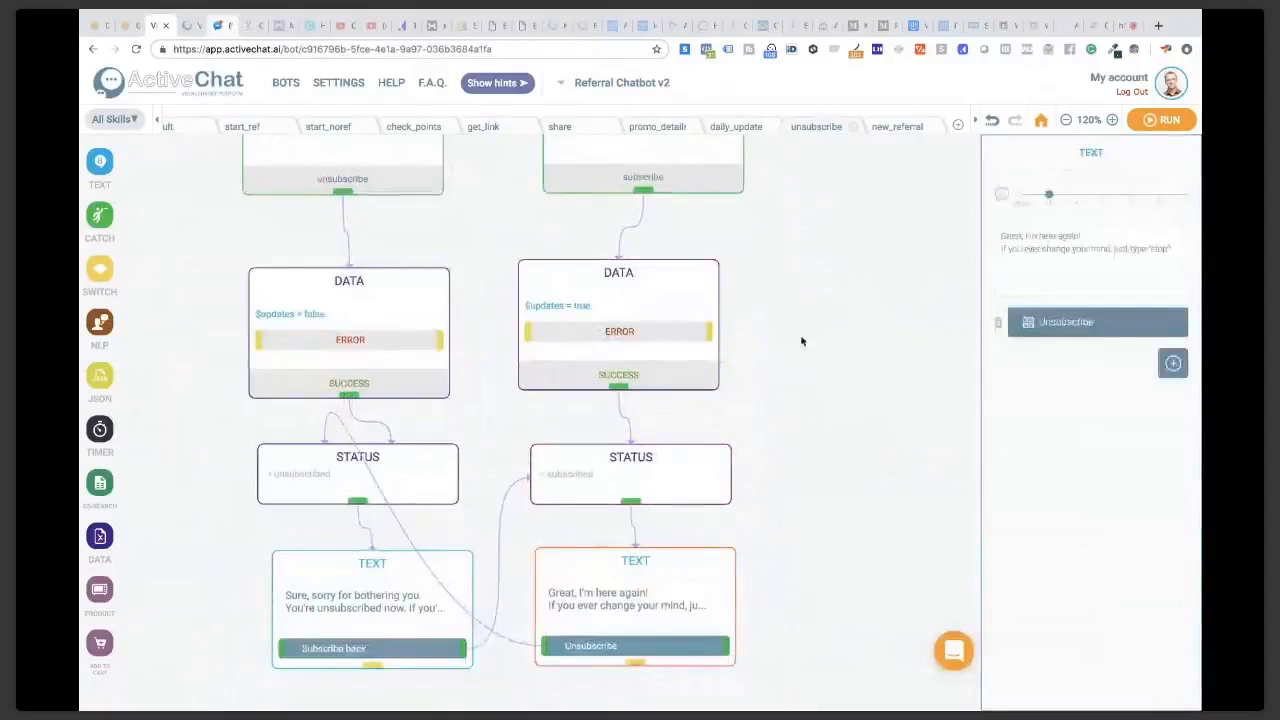
left_click_drag(807, 314, 879, 383)
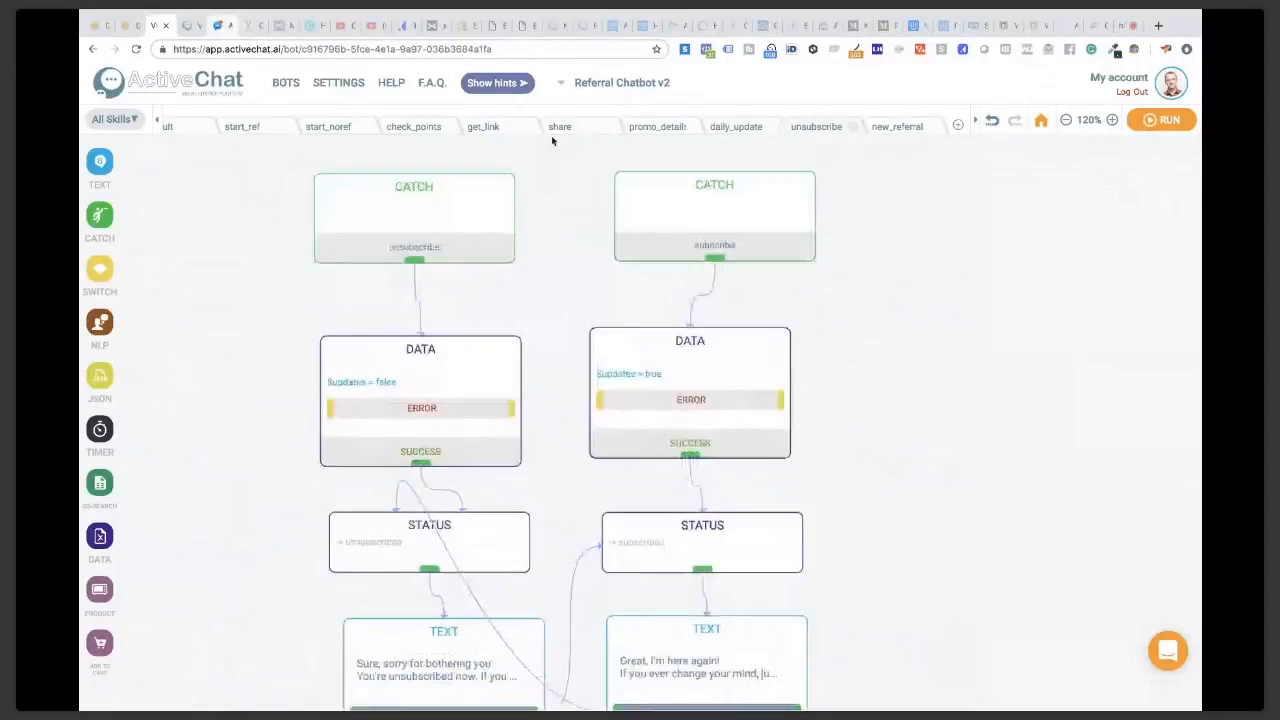
scroll(540, 203, "down", 3)
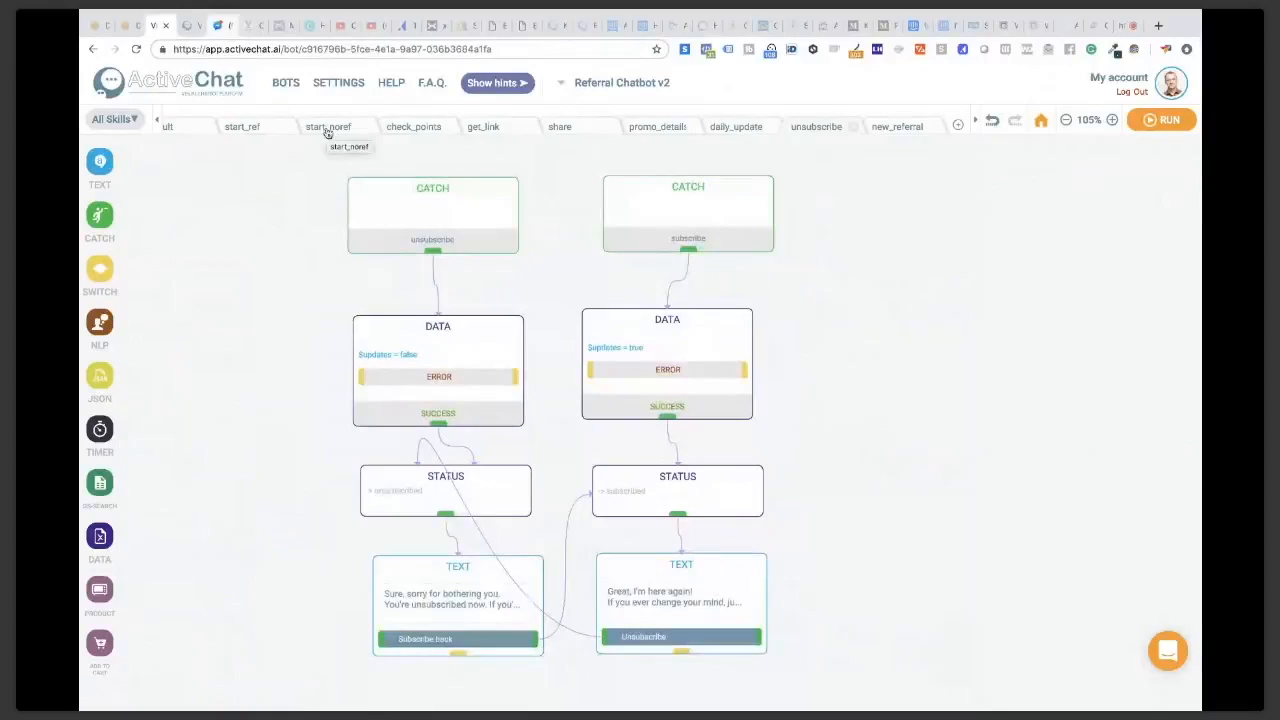
Step: Open the share skill and inspect its sharing instruction TEXT block and the Referral Chatbot Template gallery card's link and buttons
left_click(562, 128)
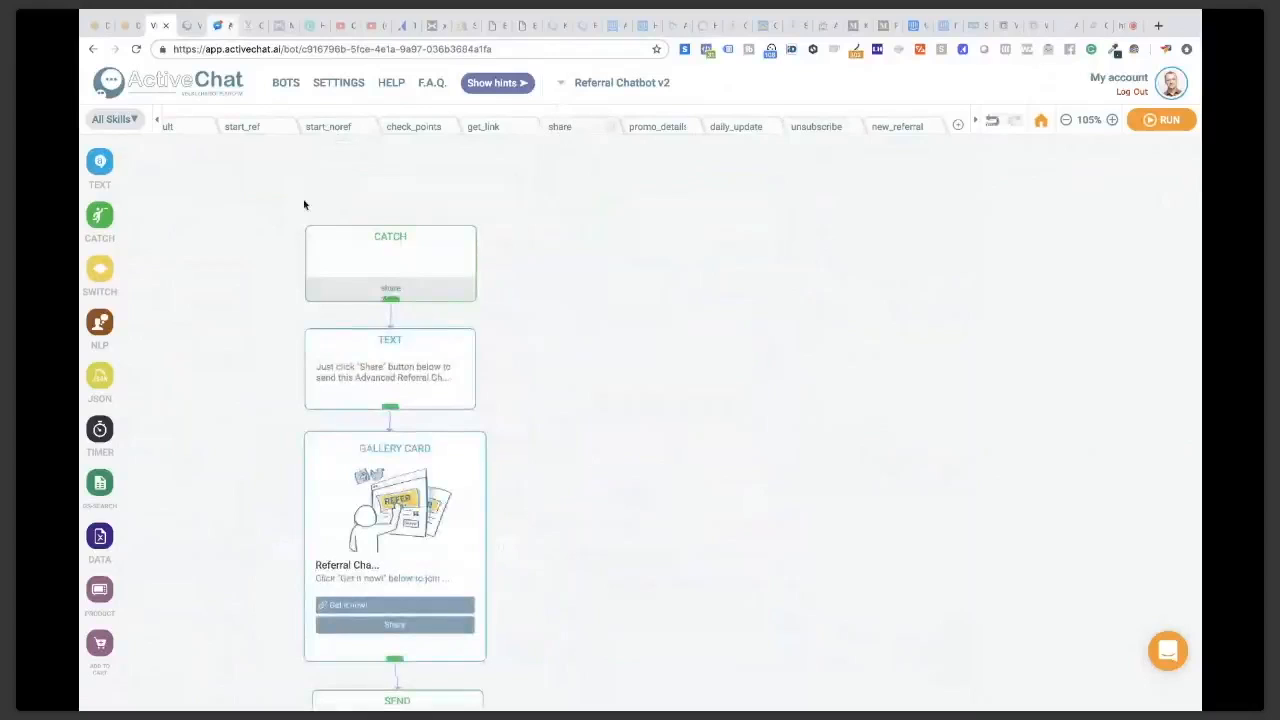
scroll(260, 375, "down", 1)
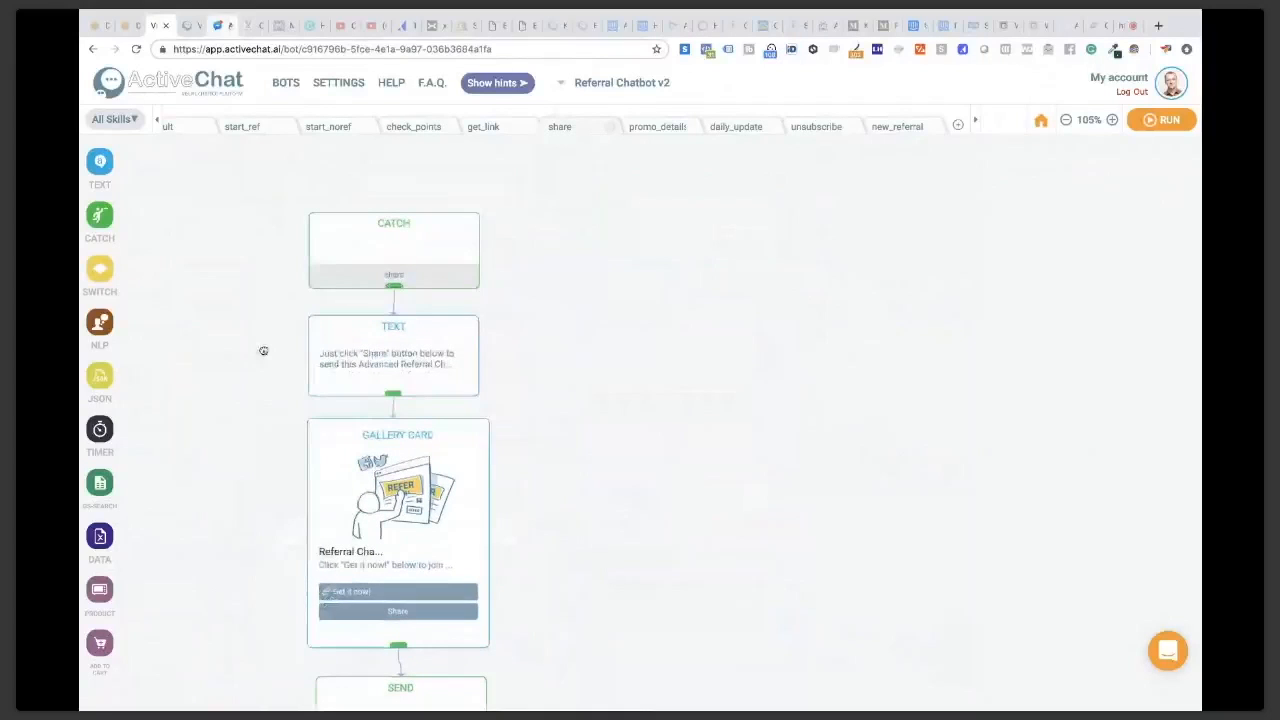
scroll(263, 351, "down", 5)
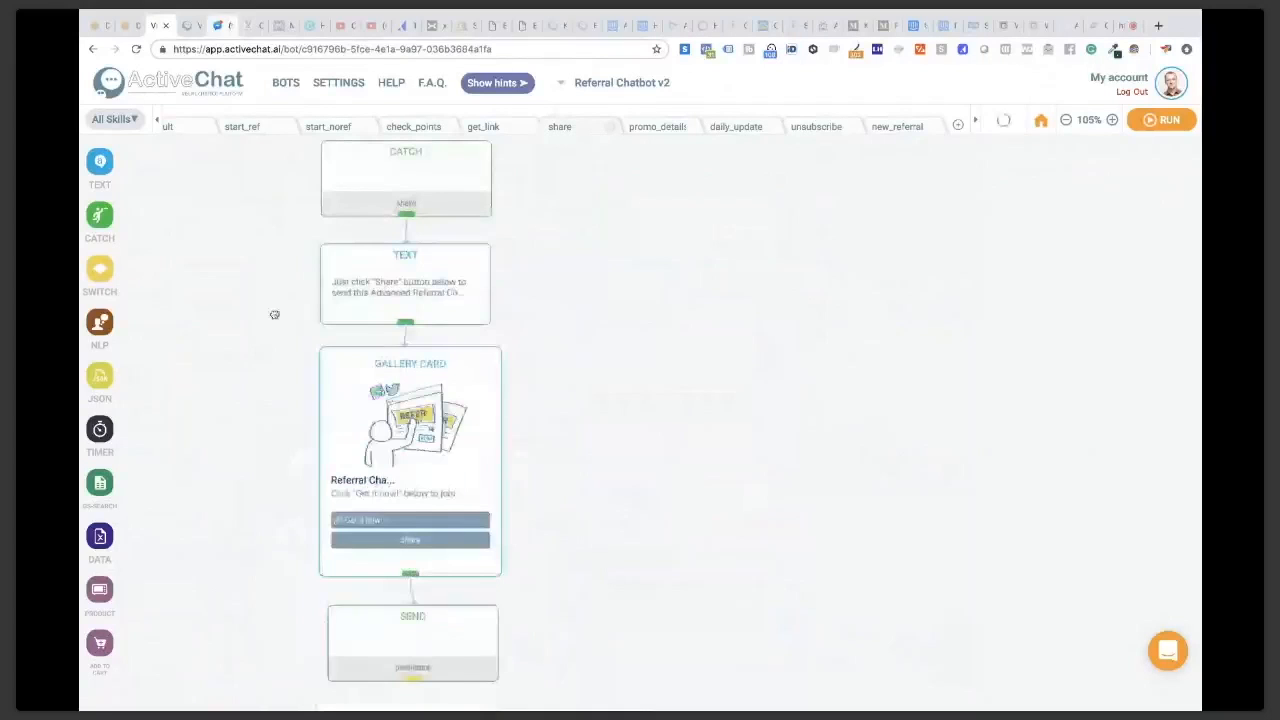
left_click(383, 262)
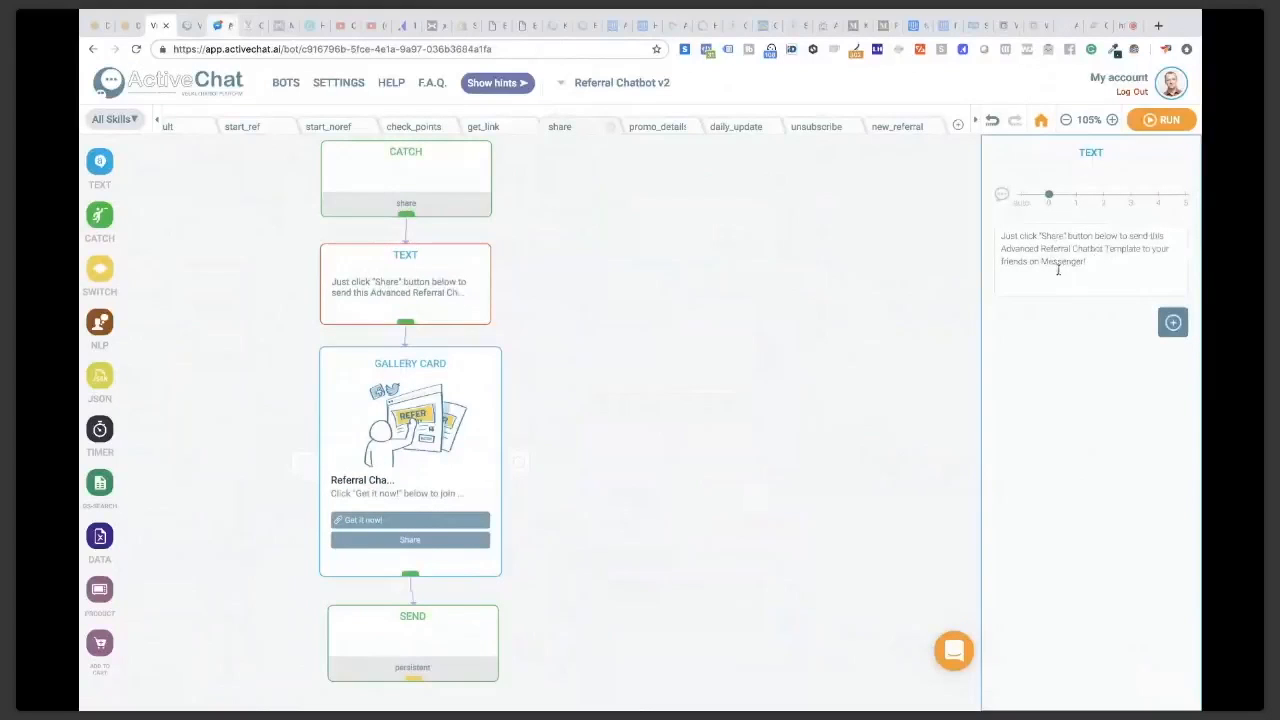
left_click(384, 366)
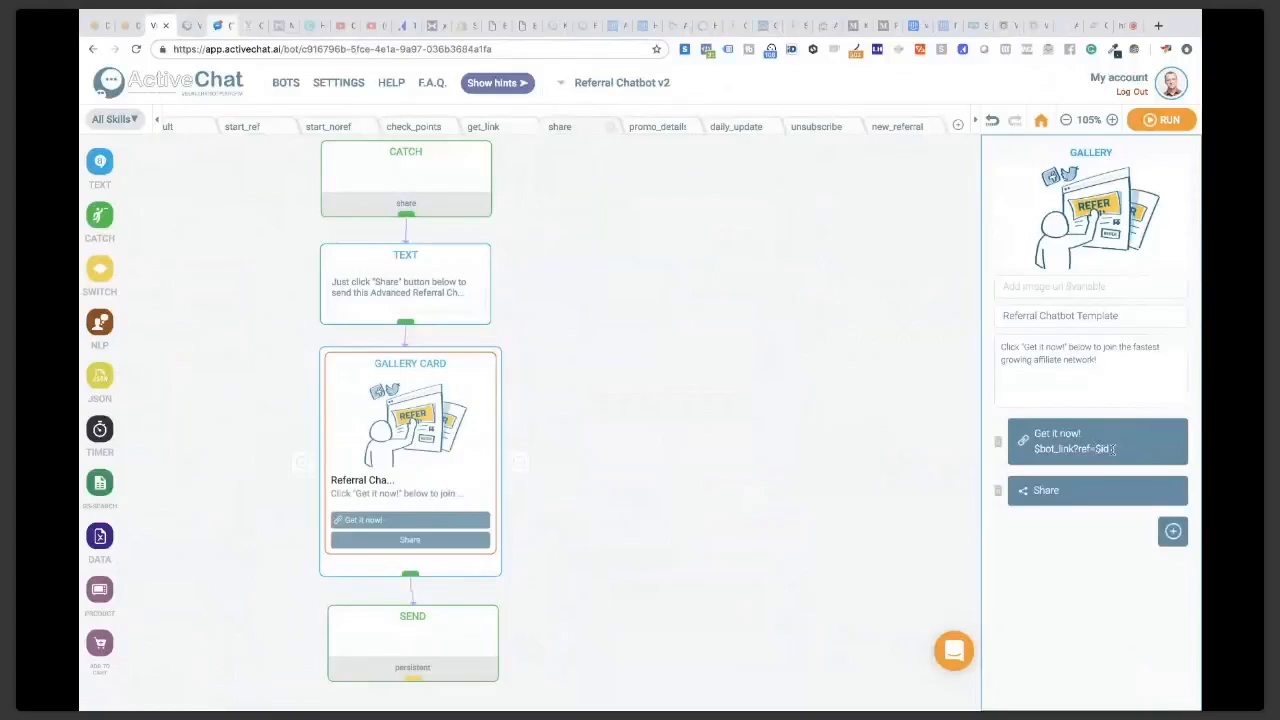
Step: Switch to the Messenger chat and request the sharing links from Activechat Referral Bot v2
left_click(219, 27)
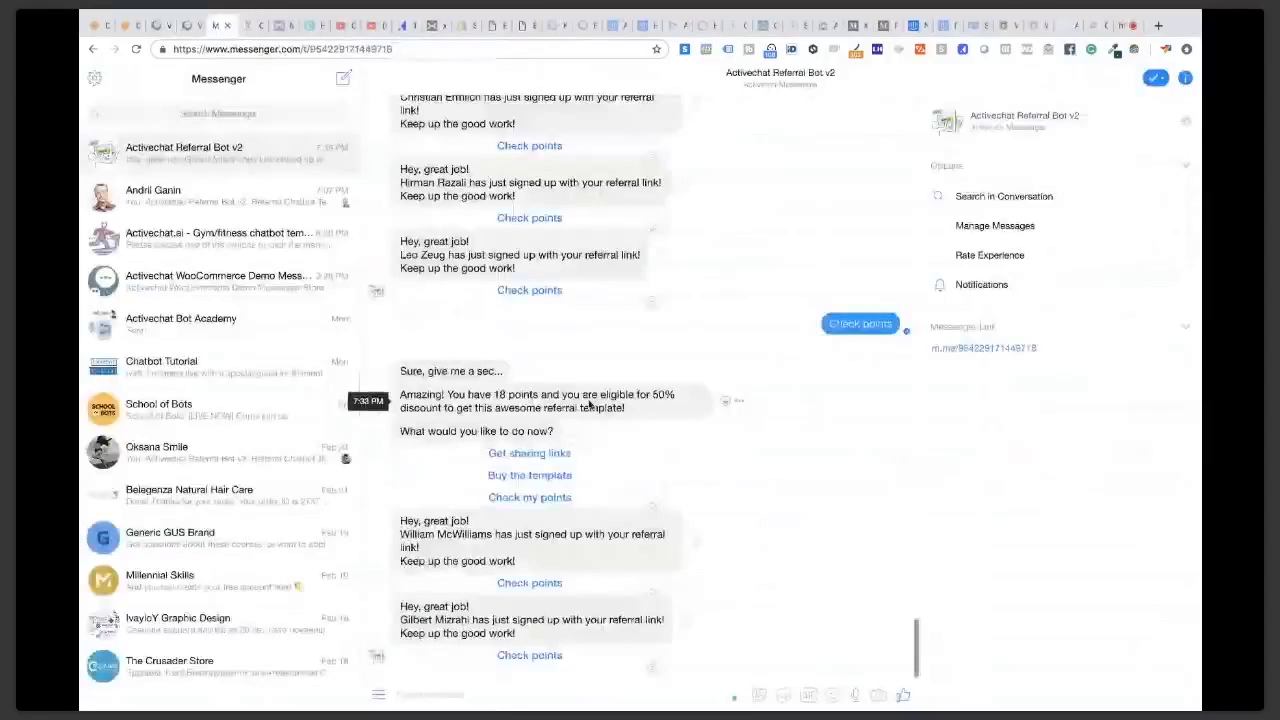
left_click(529, 453)
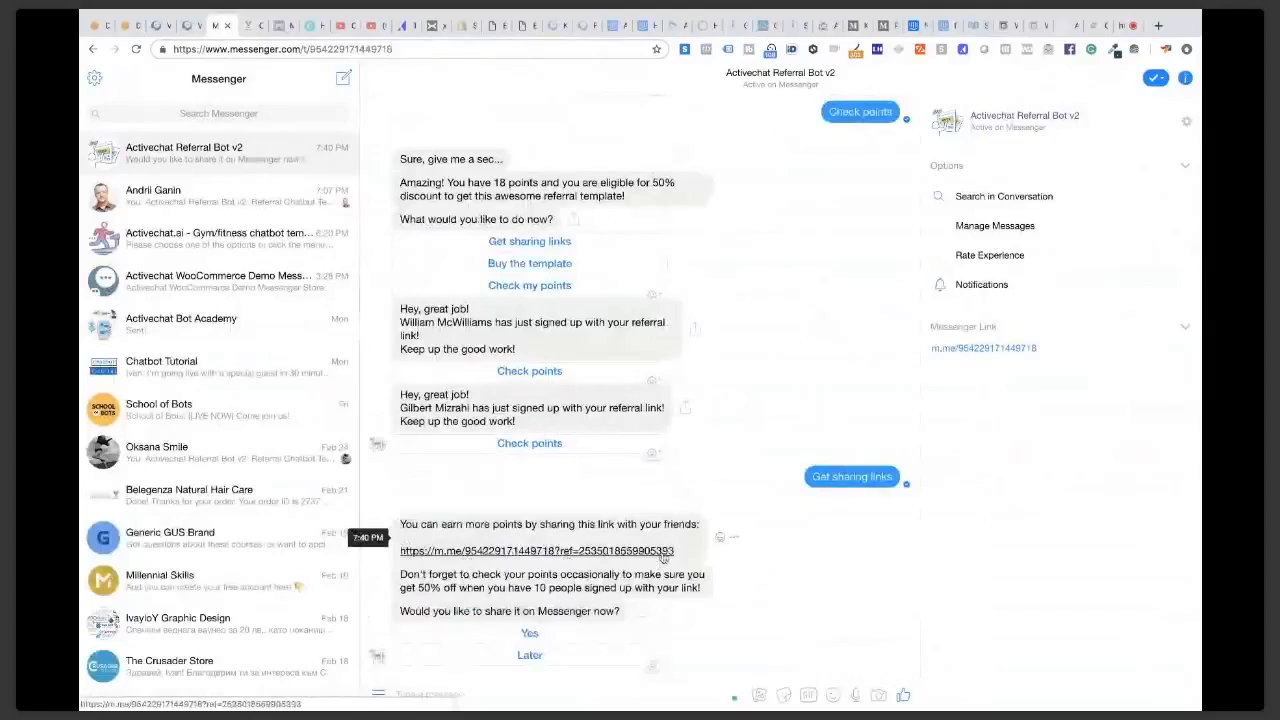
key("super+Tab")
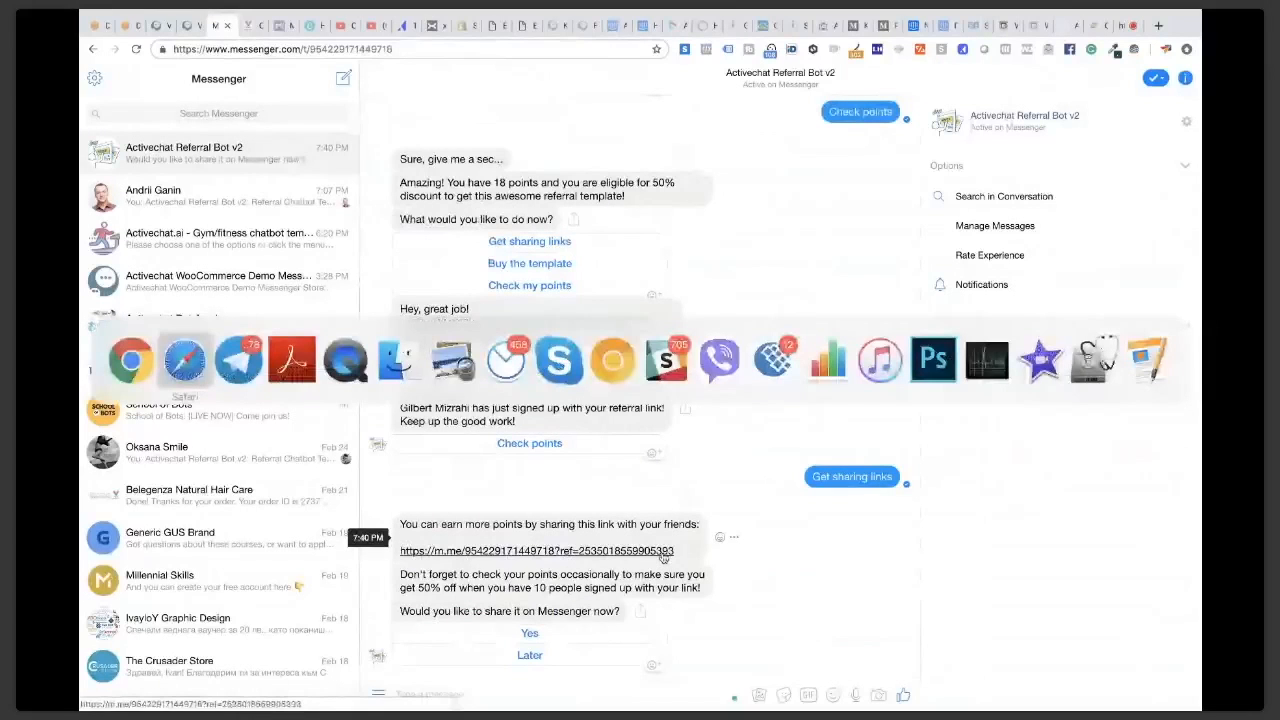
Step: Review the share flow's gallery card in Activechat and the referral bot's points reply in Safari's Messenger conversation
left_click(155, 25)
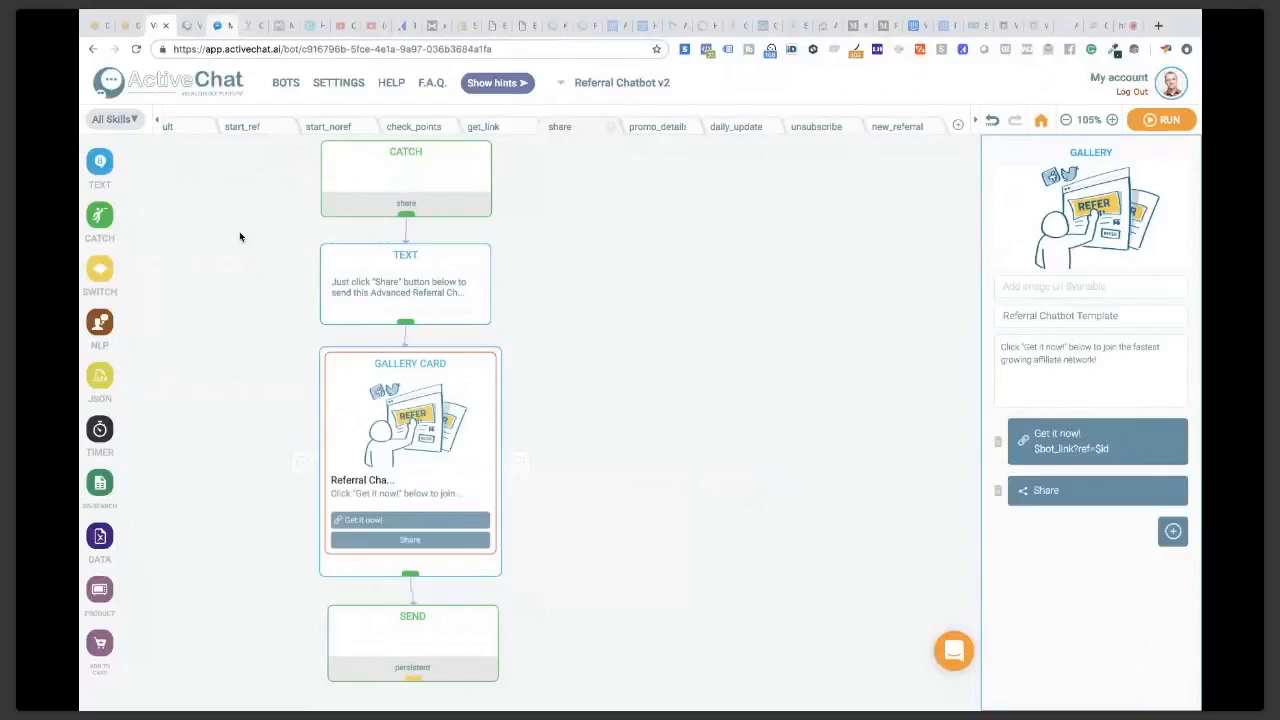
scroll(372, 391, "up", 2)
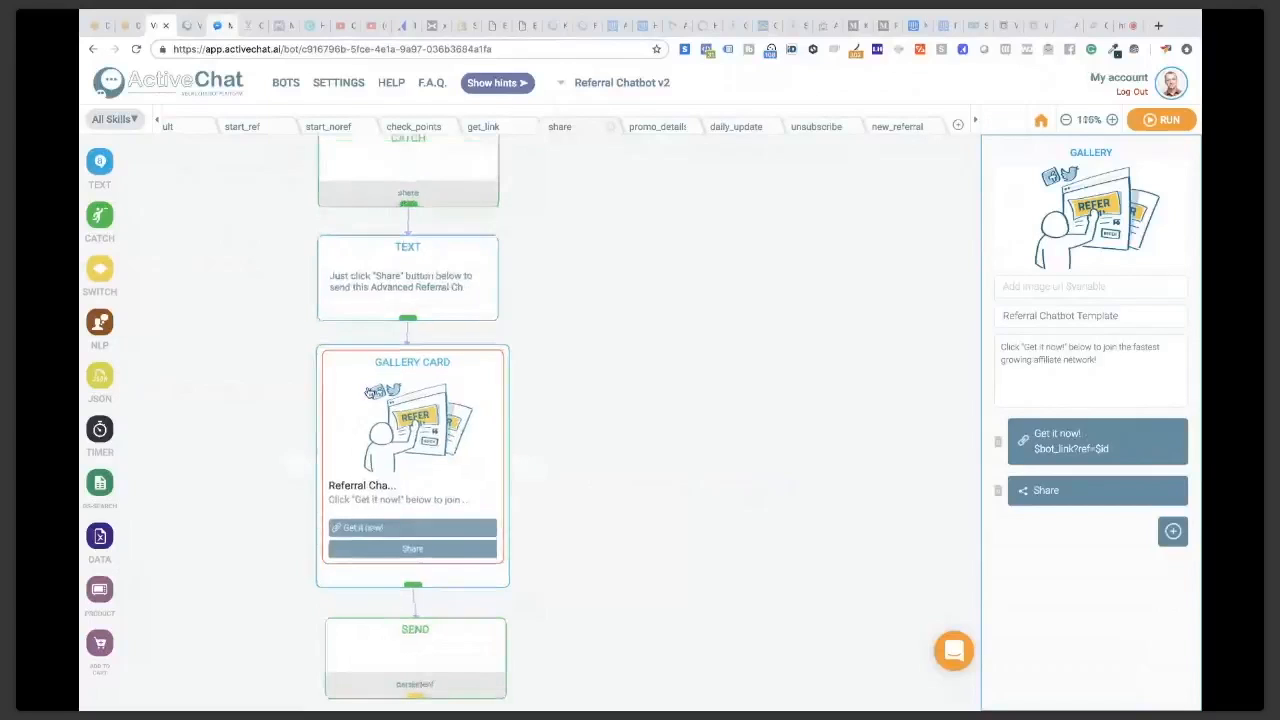
scroll(370, 392, "up", 1)
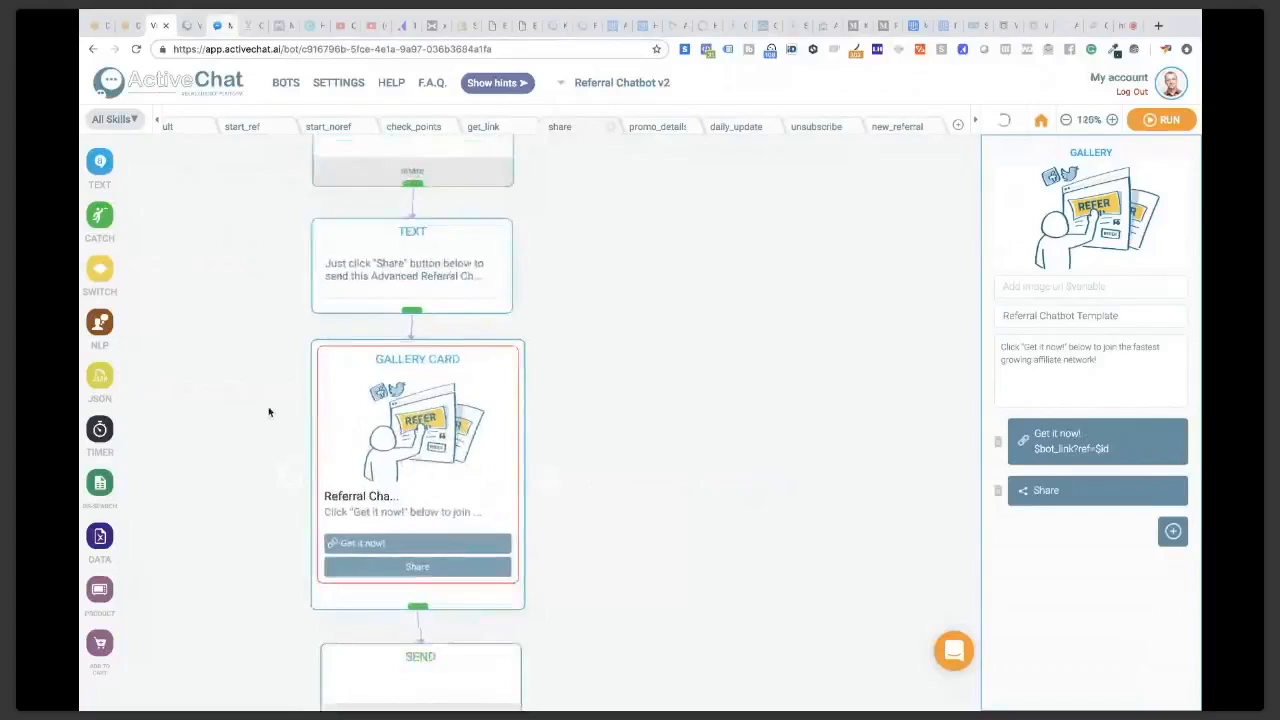
left_click(268, 411)
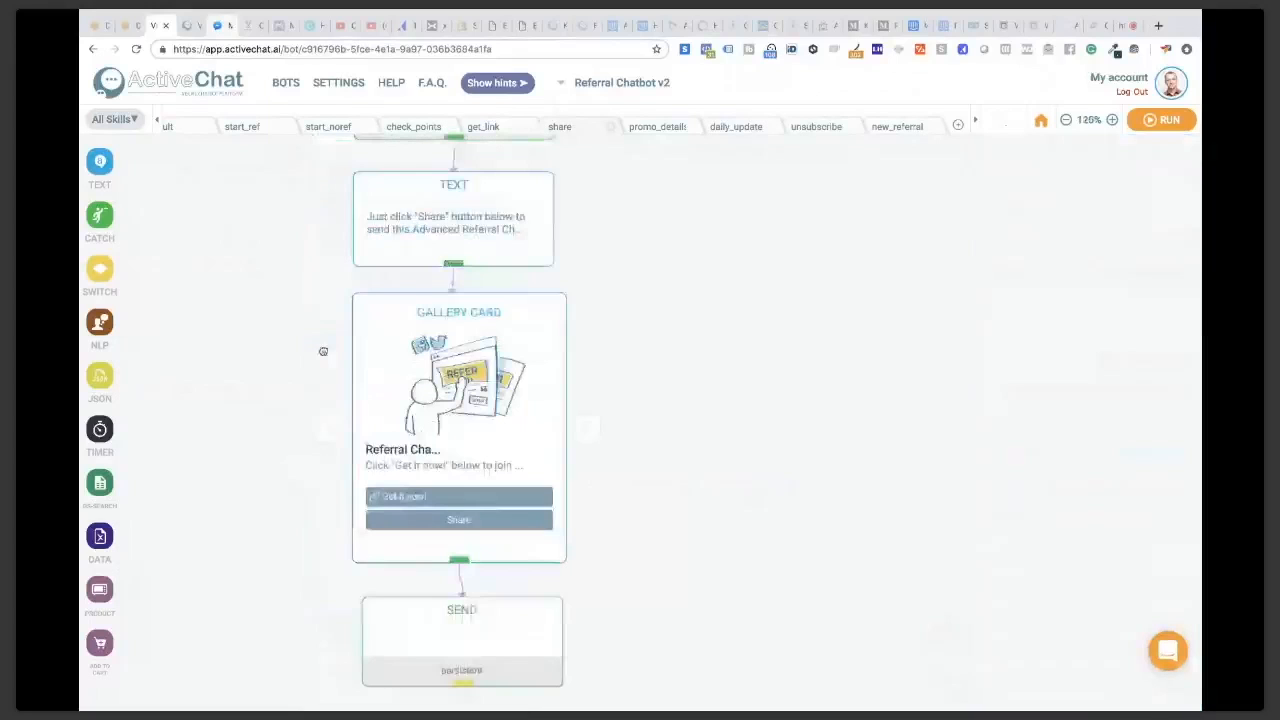
left_click(406, 302)
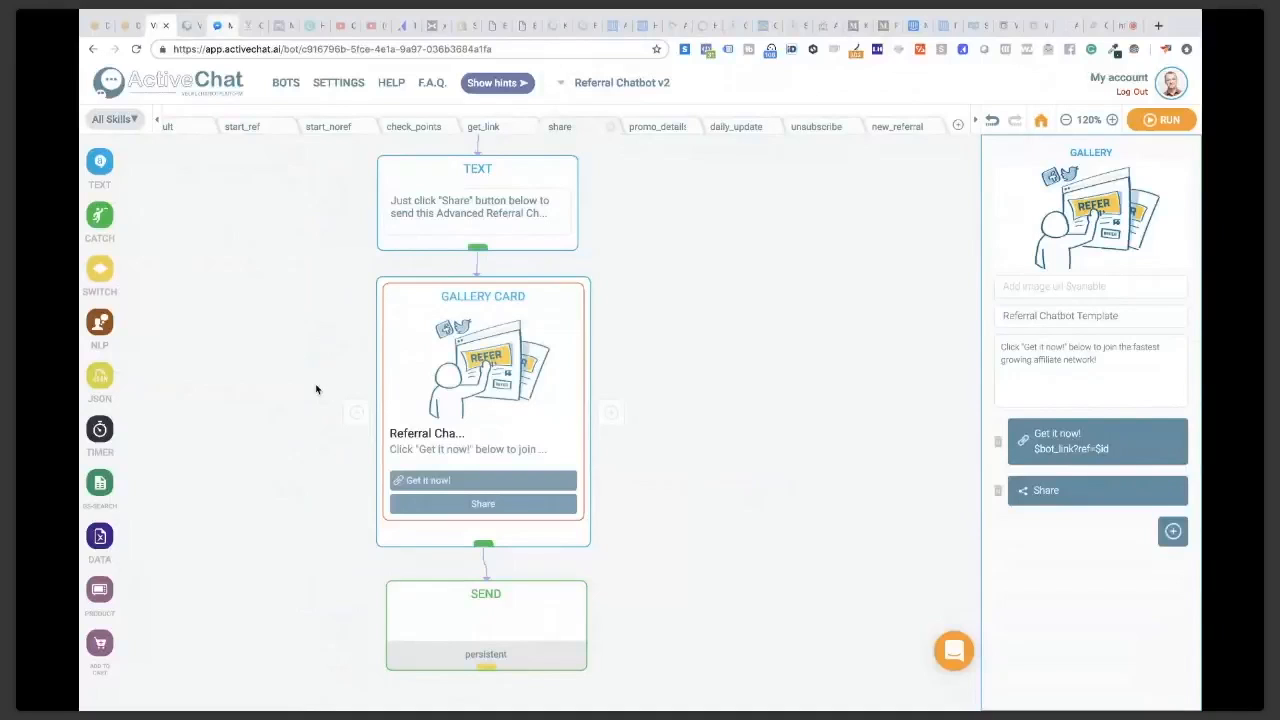
key("super+Tab")
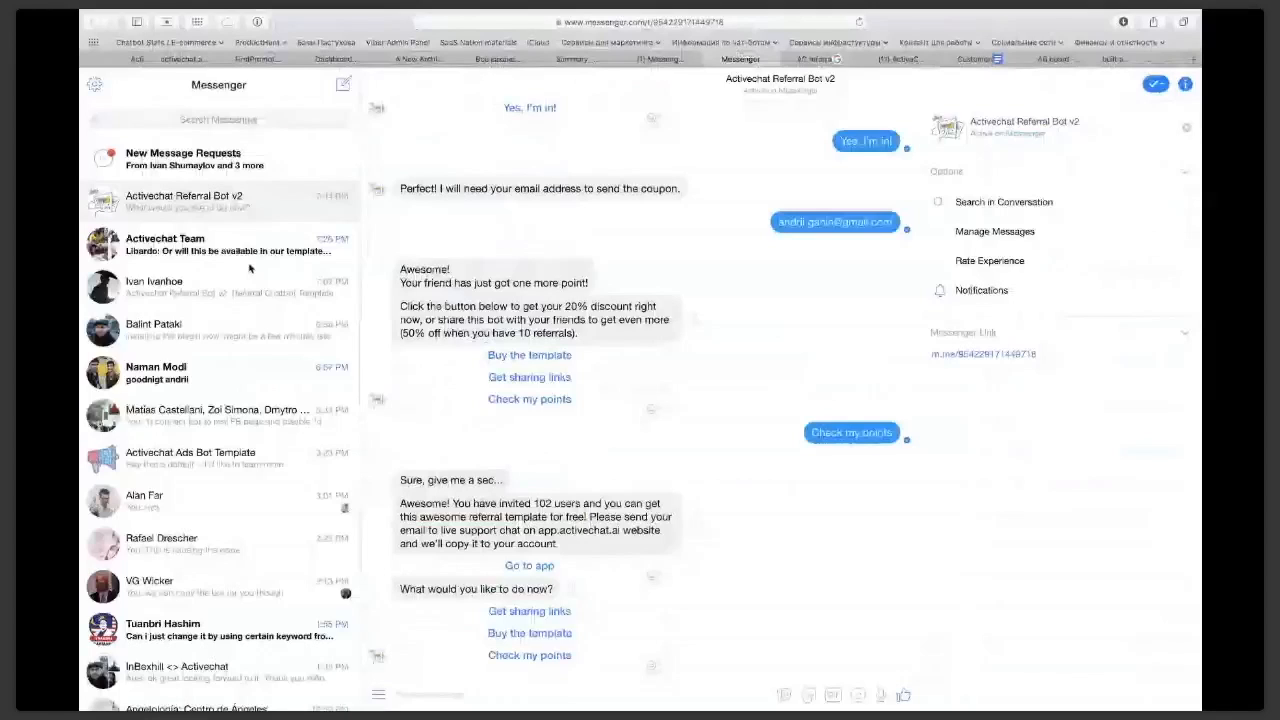
key("ctrl+Tab")
Step: Add a REF-DATA block beside the share skill's gallery card with its action set to Clear, and delete that block
left_click(139, 279)
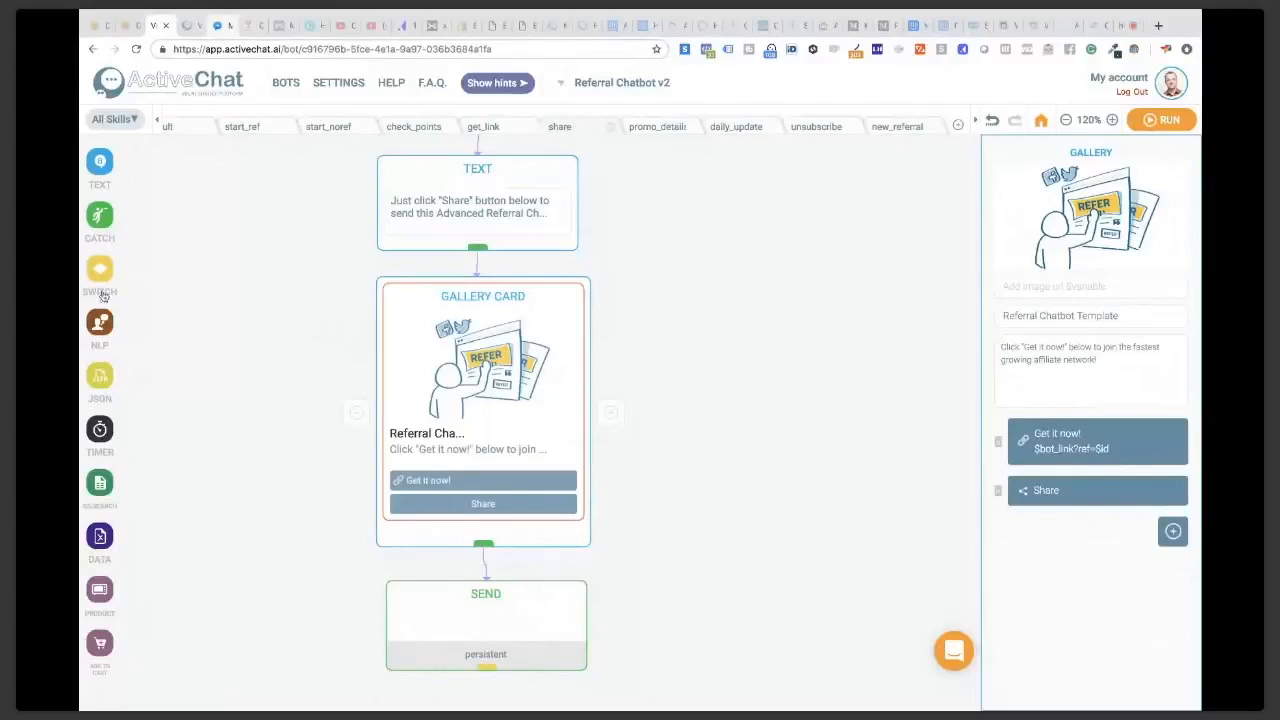
mouse_move(104, 382)
left_click_drag(174, 378, 652, 296)
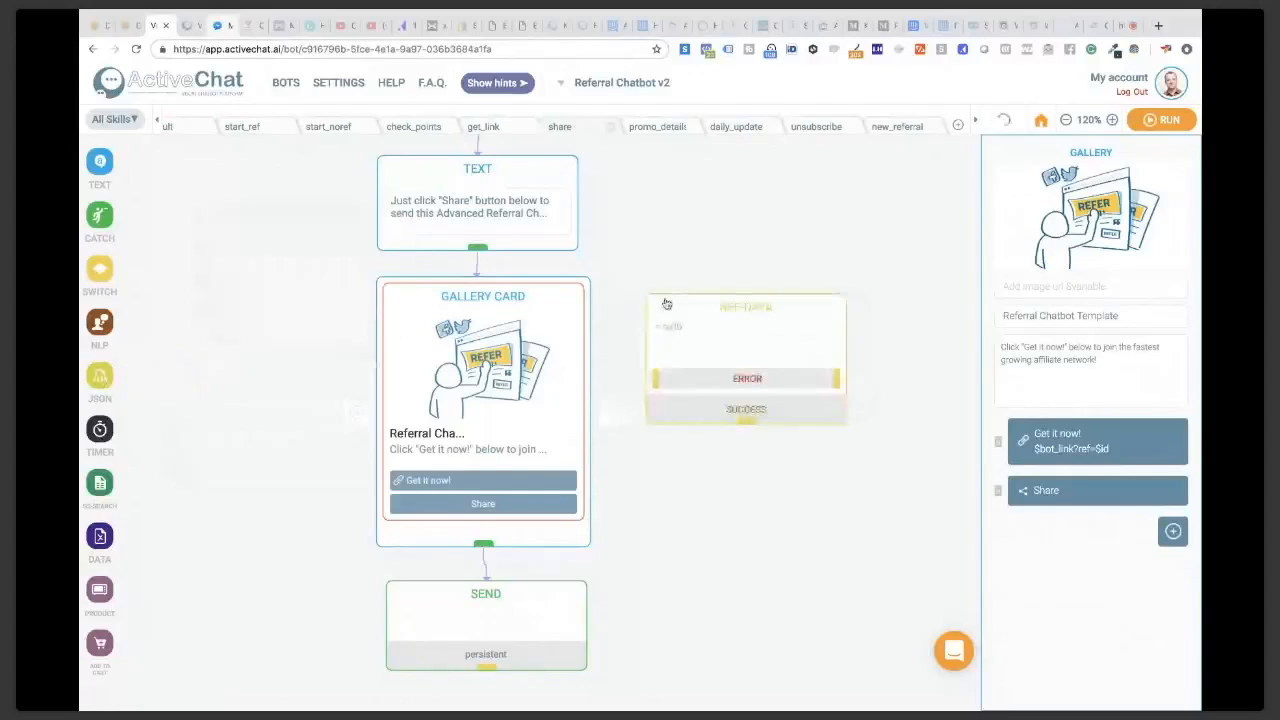
left_click(1090, 185)
left_click(1099, 207)
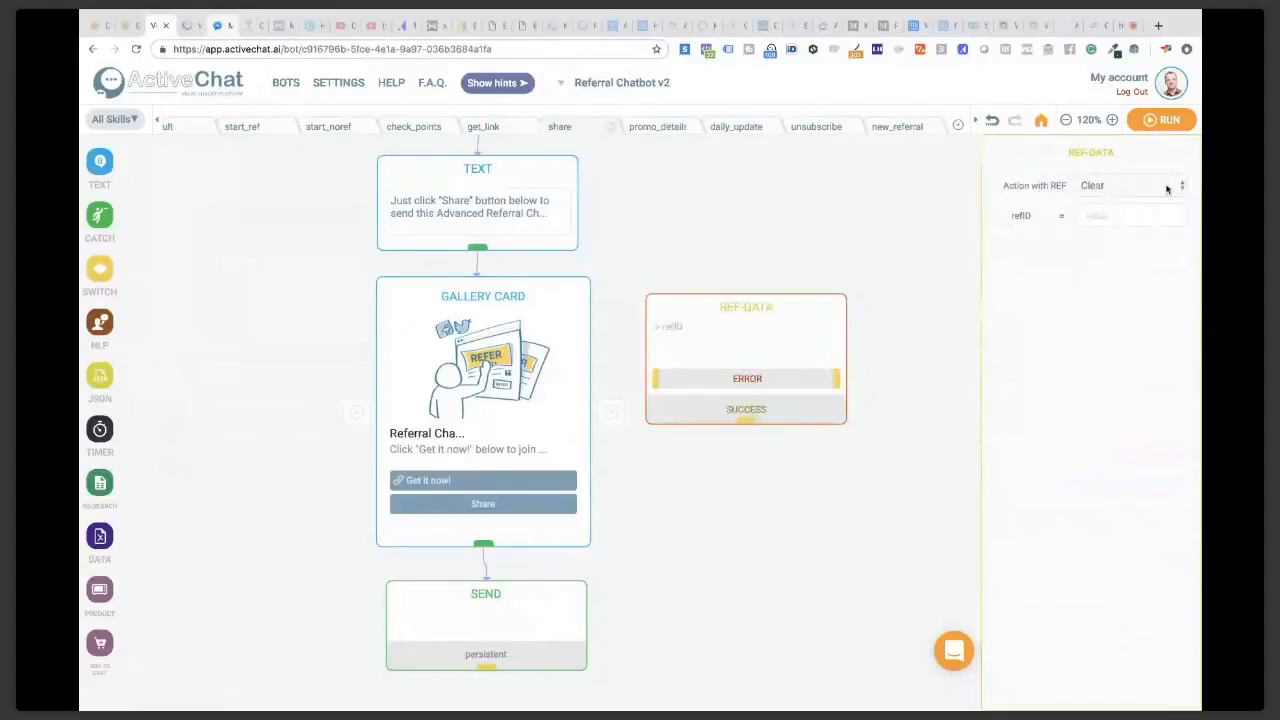
right_click(792, 316)
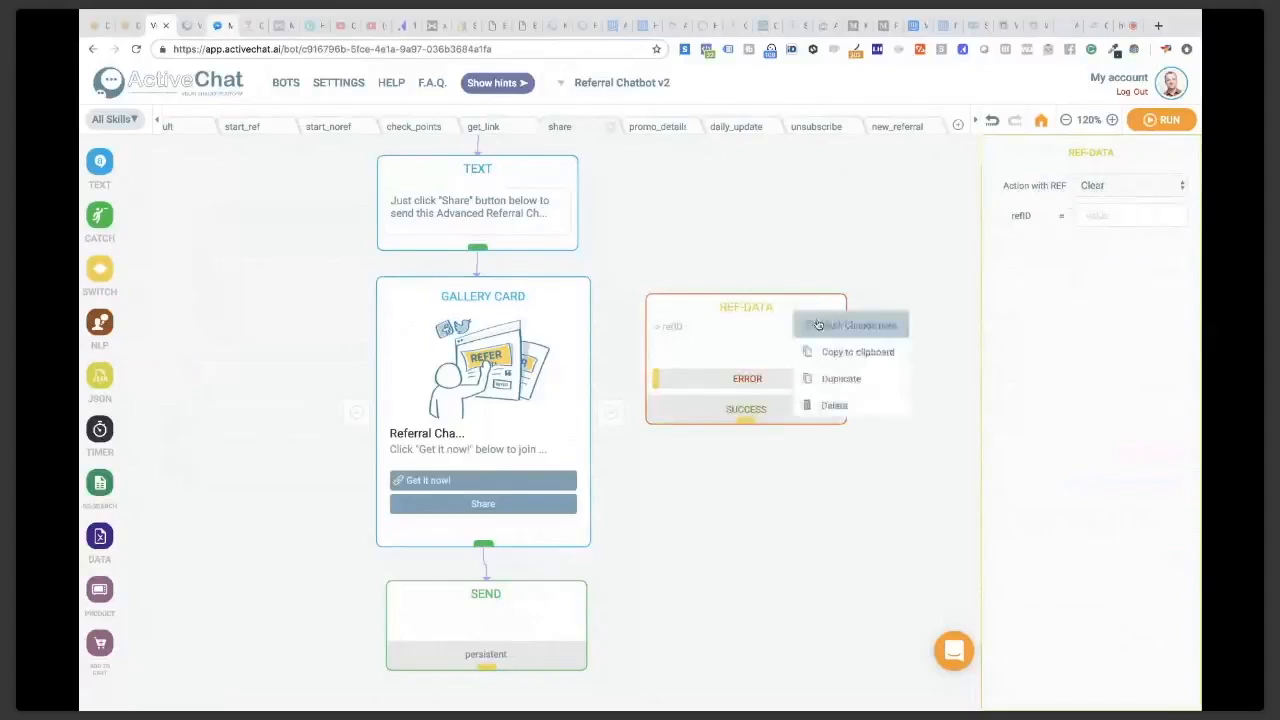
left_click(832, 404)
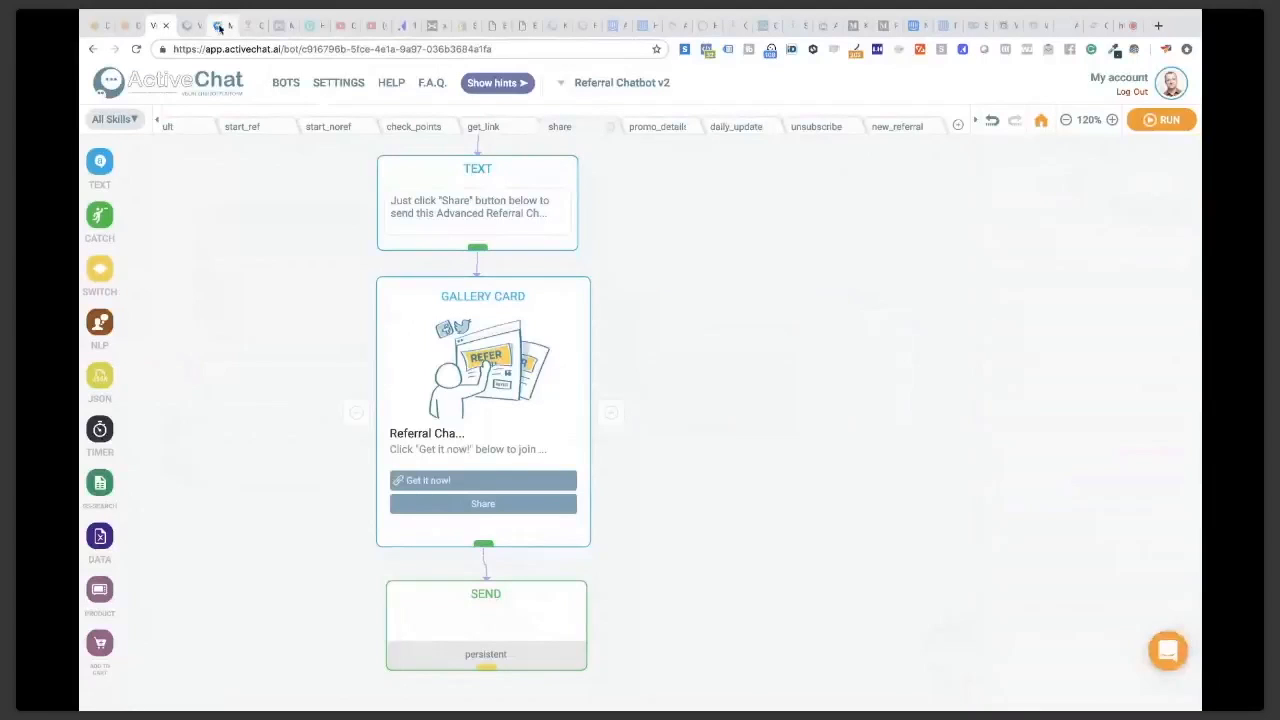
Step: Ask the referral bot in Messenger to check the points and read its reply
left_click(219, 27)
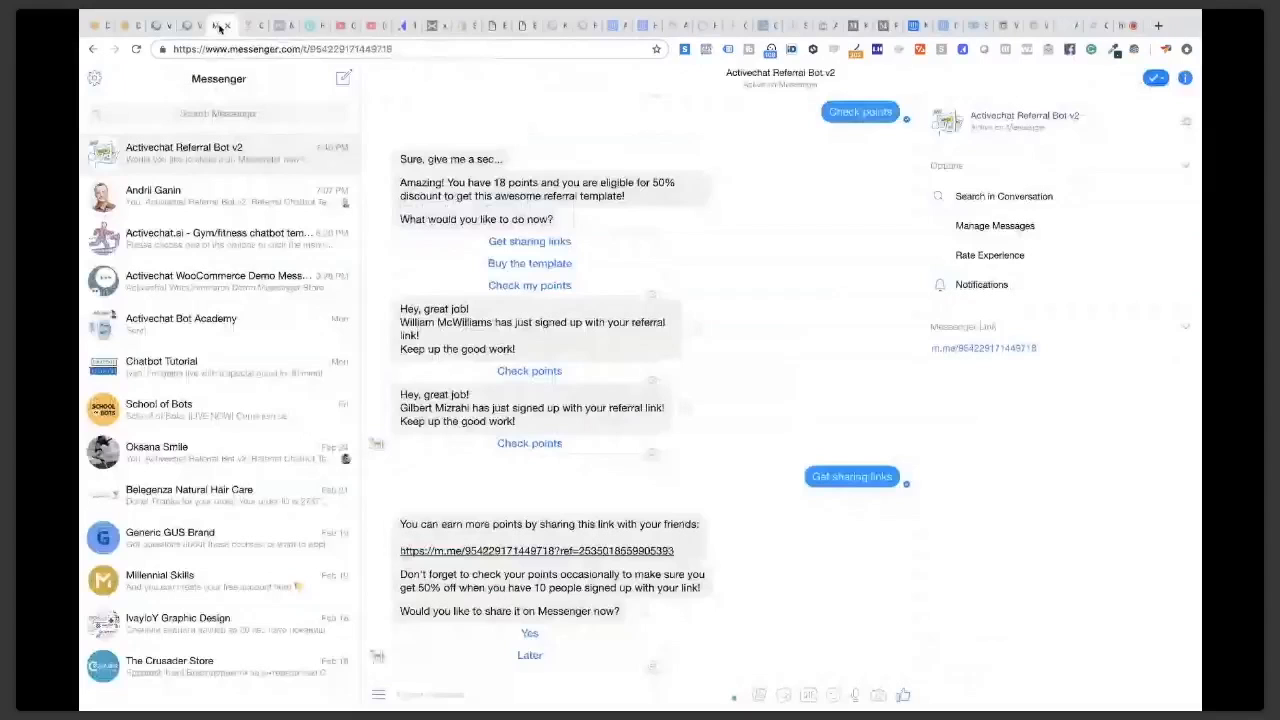
left_click(528, 443)
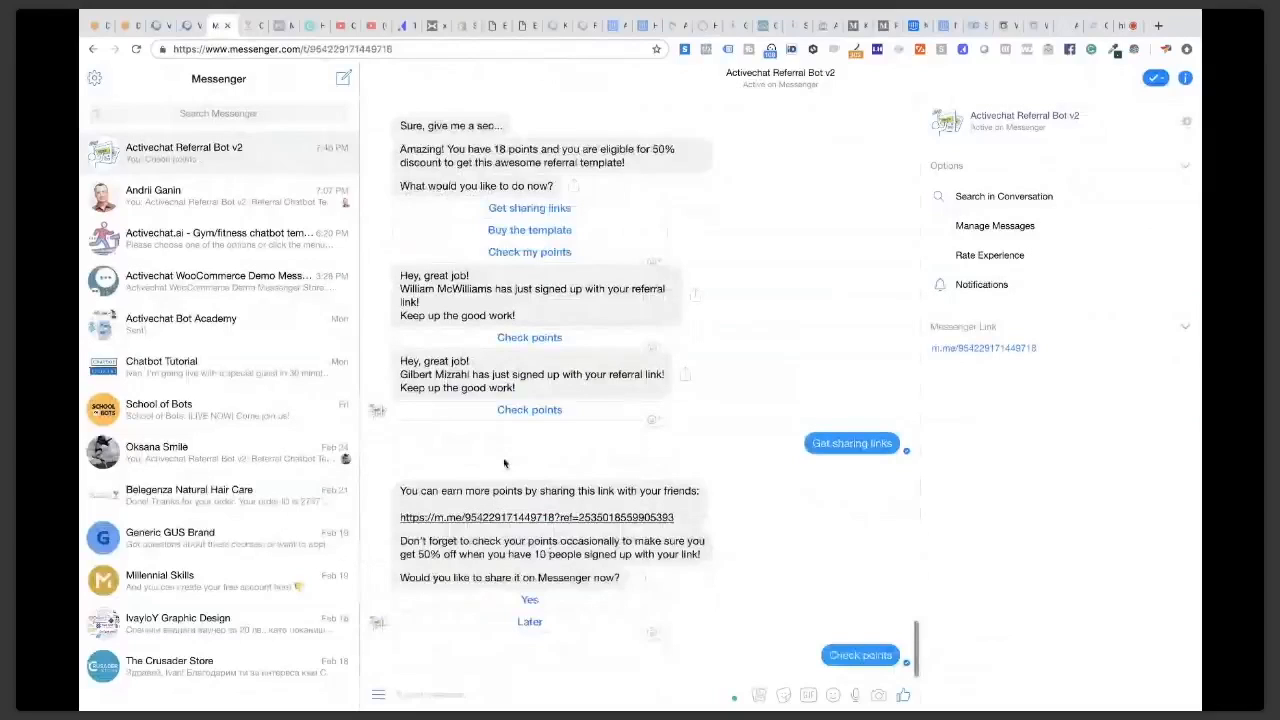
left_click(522, 411)
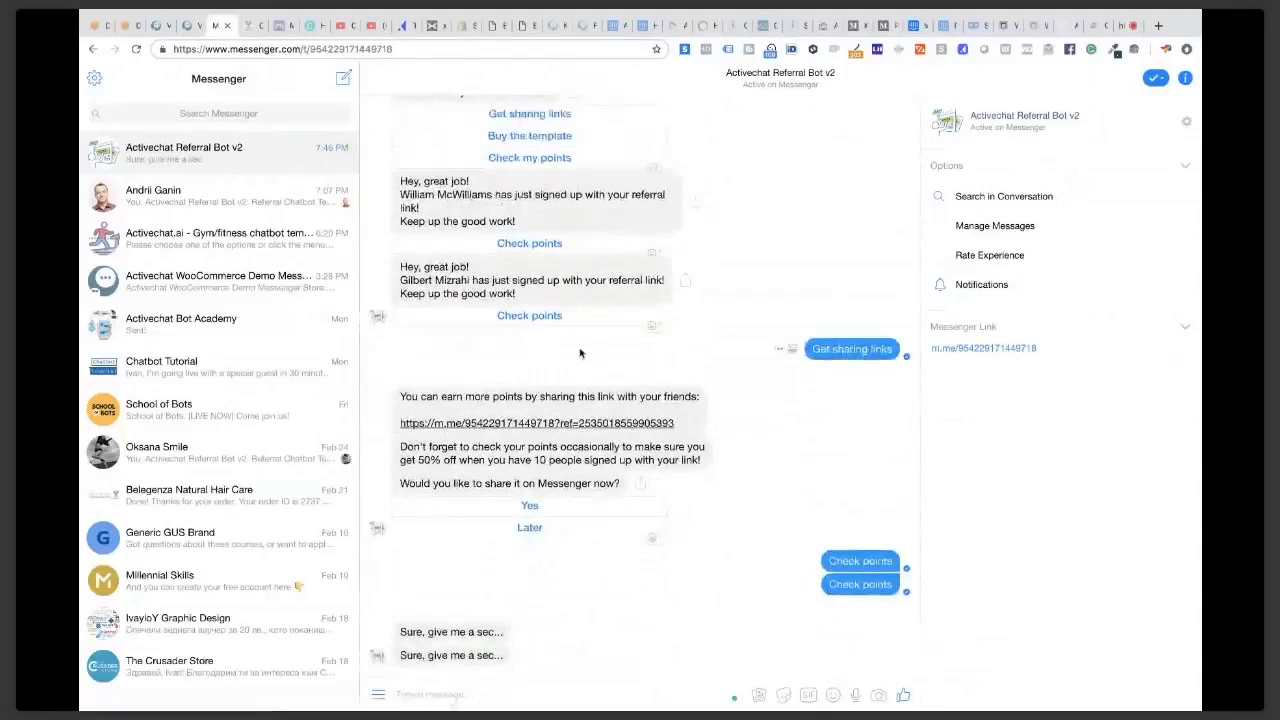
left_click(160, 28)
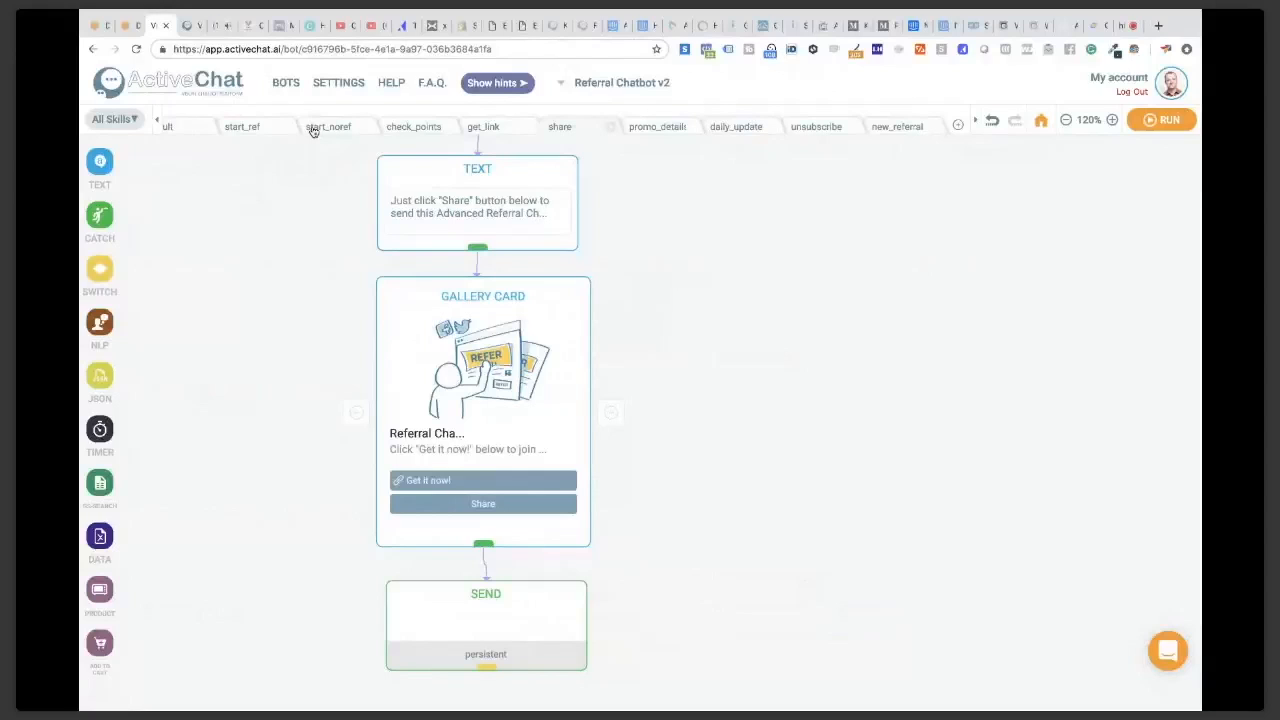
left_click(222, 25)
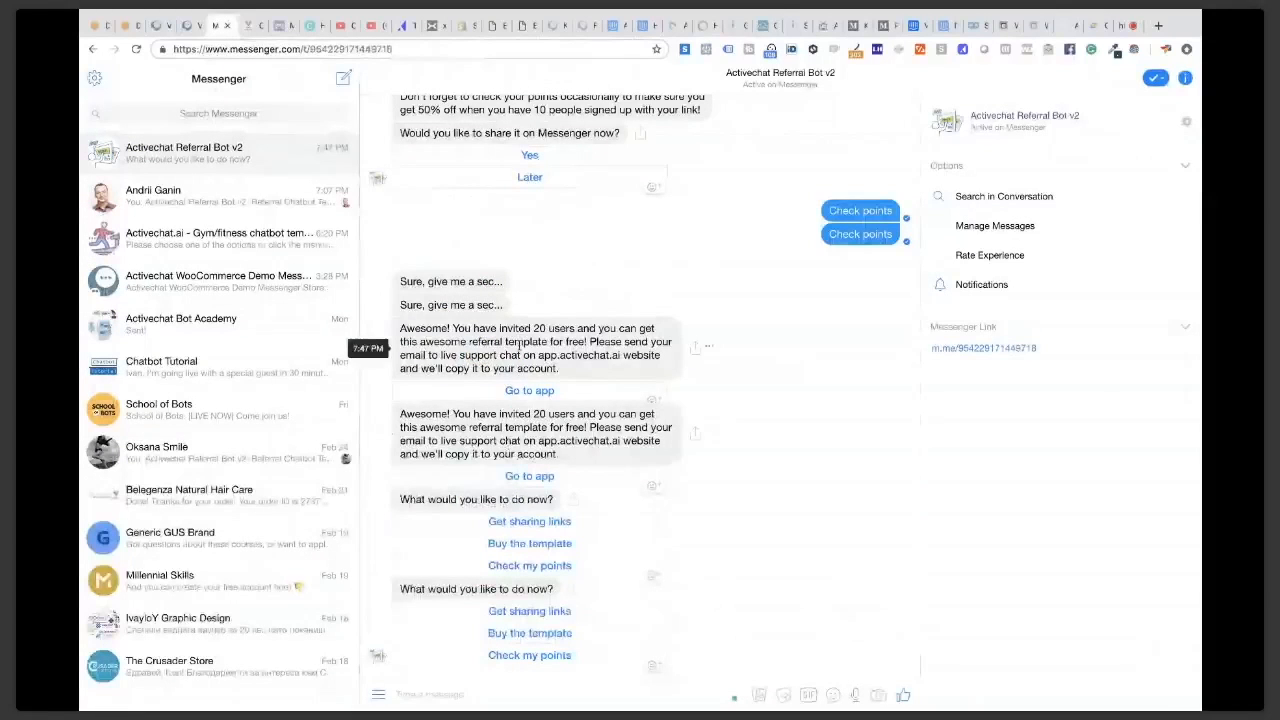
Step: Open the check_points skill in Activechat and inspect the TEXT block on the $_ref_clicks SWITCH branch for 20 or more
key("super+Tab")
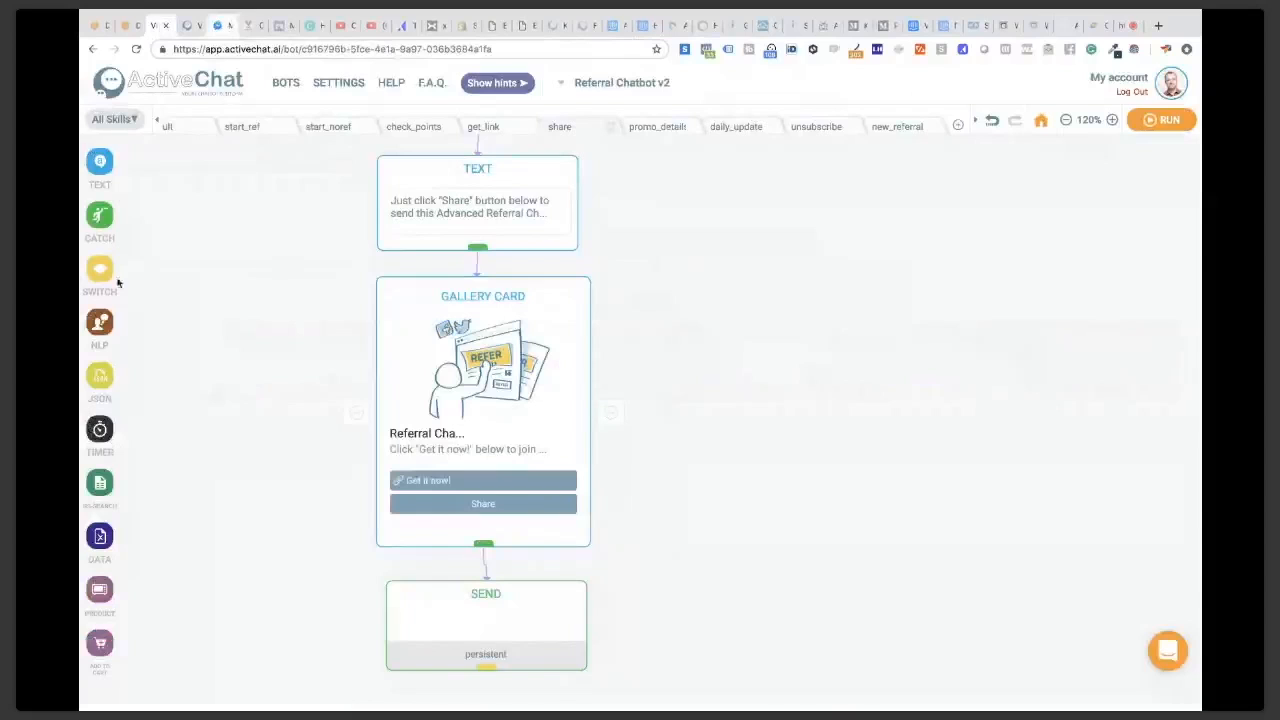
mouse_move(112, 380)
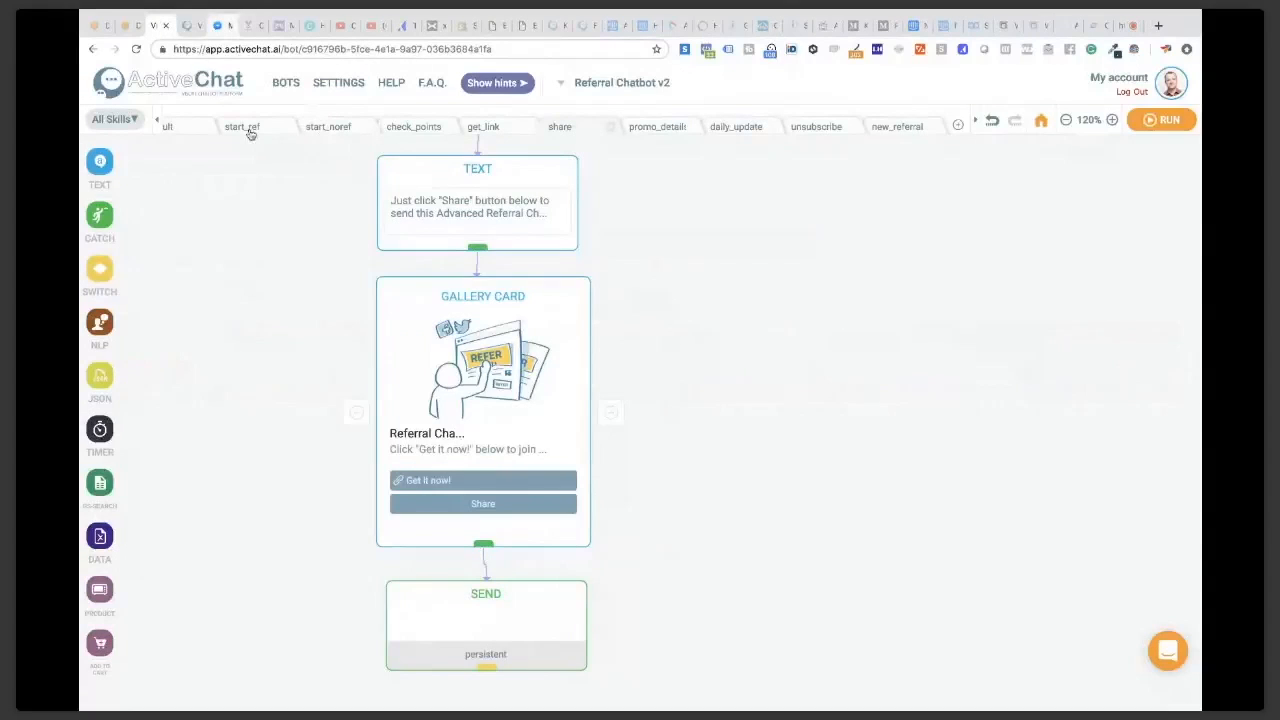
left_click(333, 127)
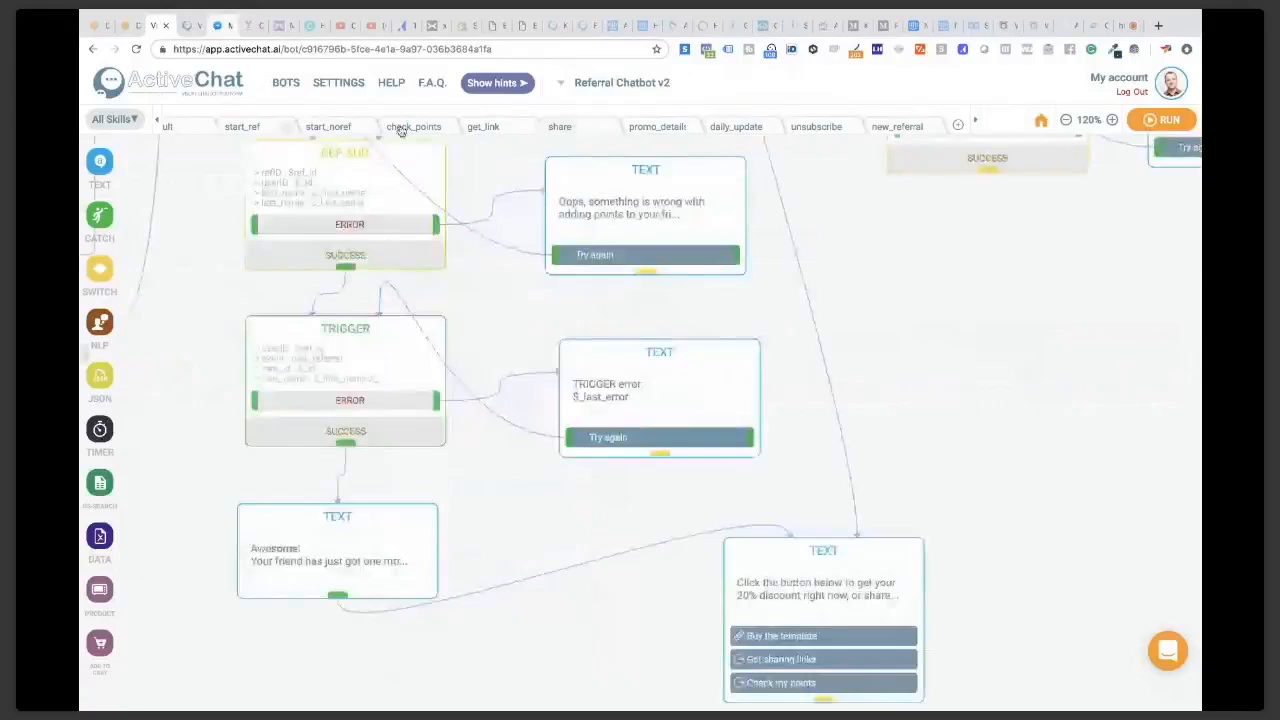
left_click(405, 127)
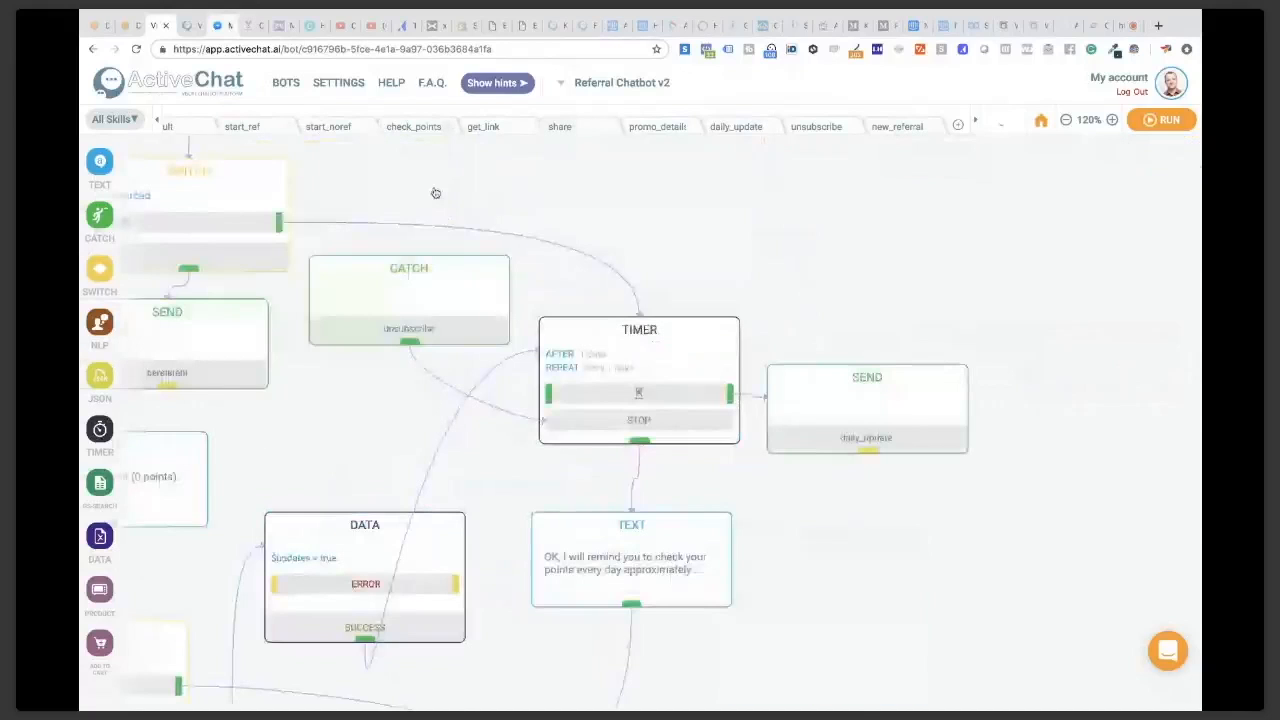
left_click_drag(435, 193, 832, 262)
left_click_drag(391, 308, 571, 365)
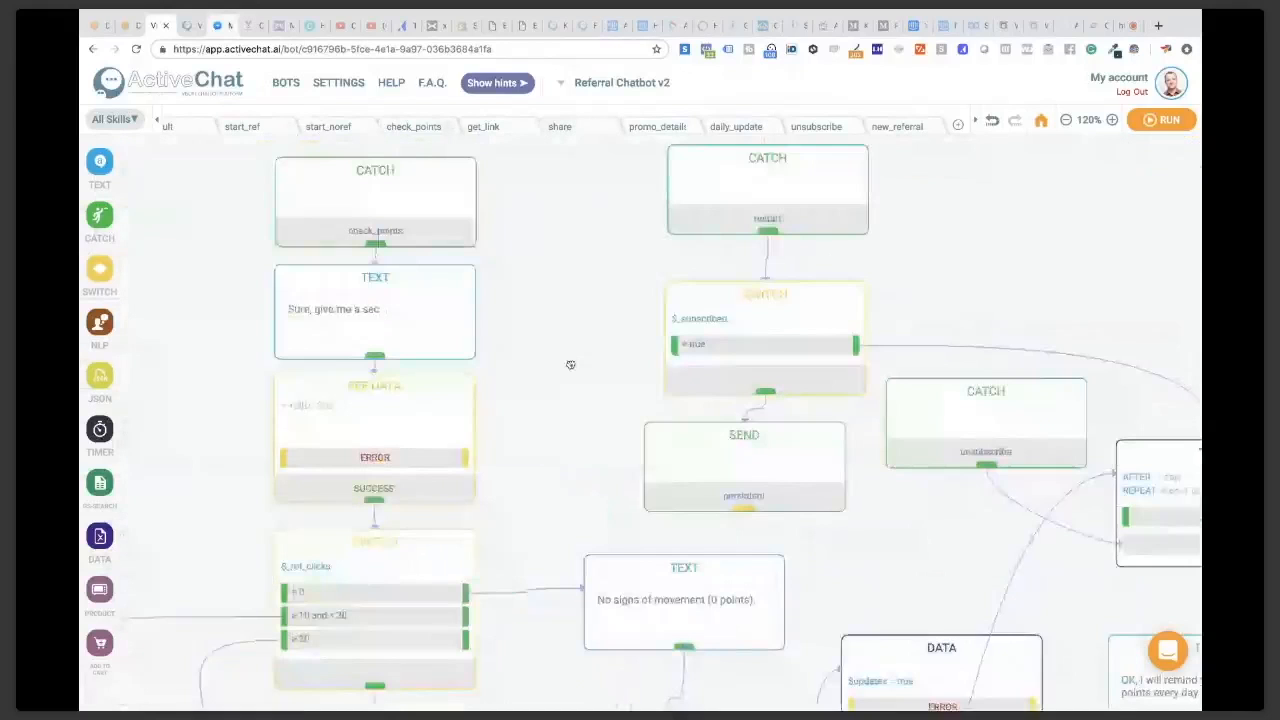
scroll(570, 365, "down", 3)
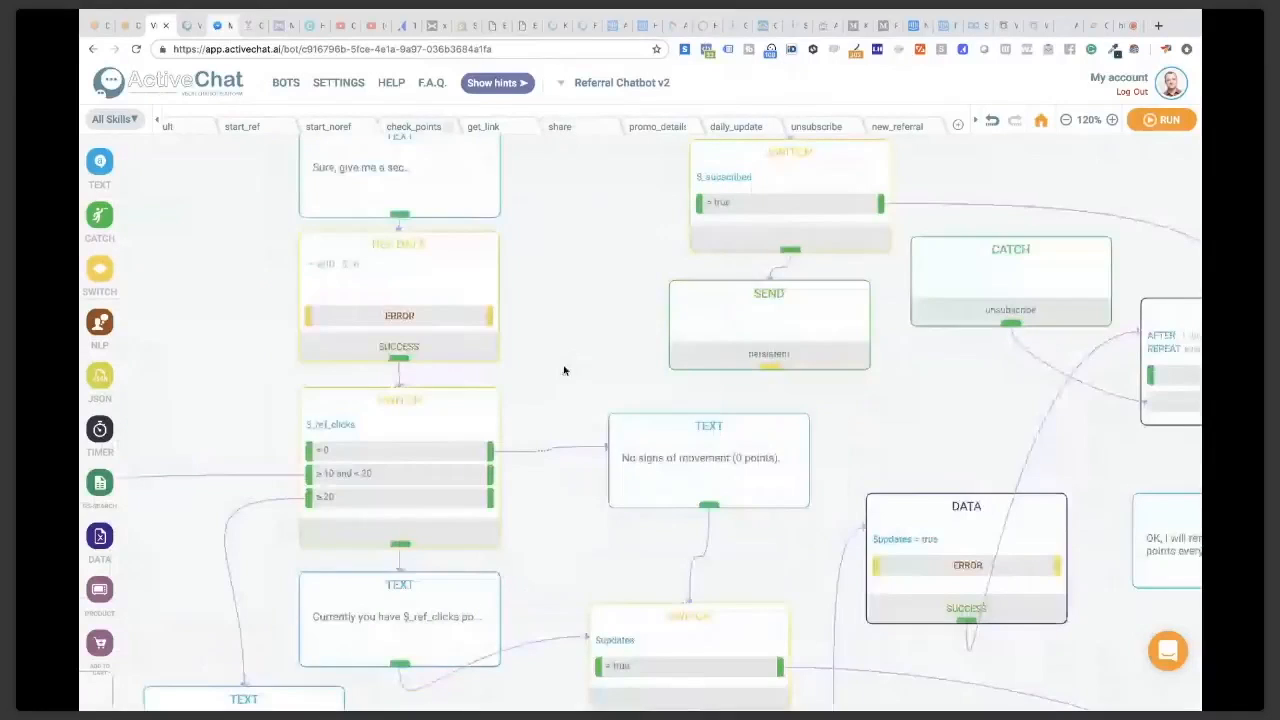
scroll(540, 450, "down", 3)
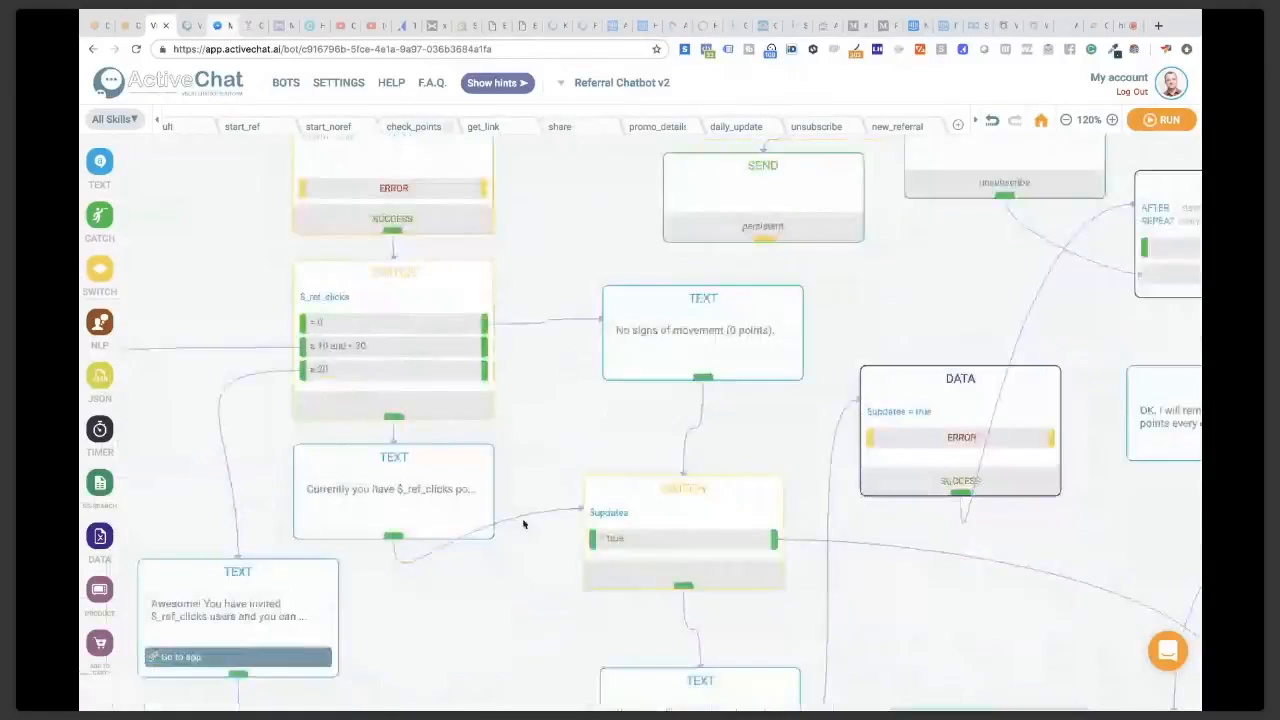
scroll(522, 524, "down", 1)
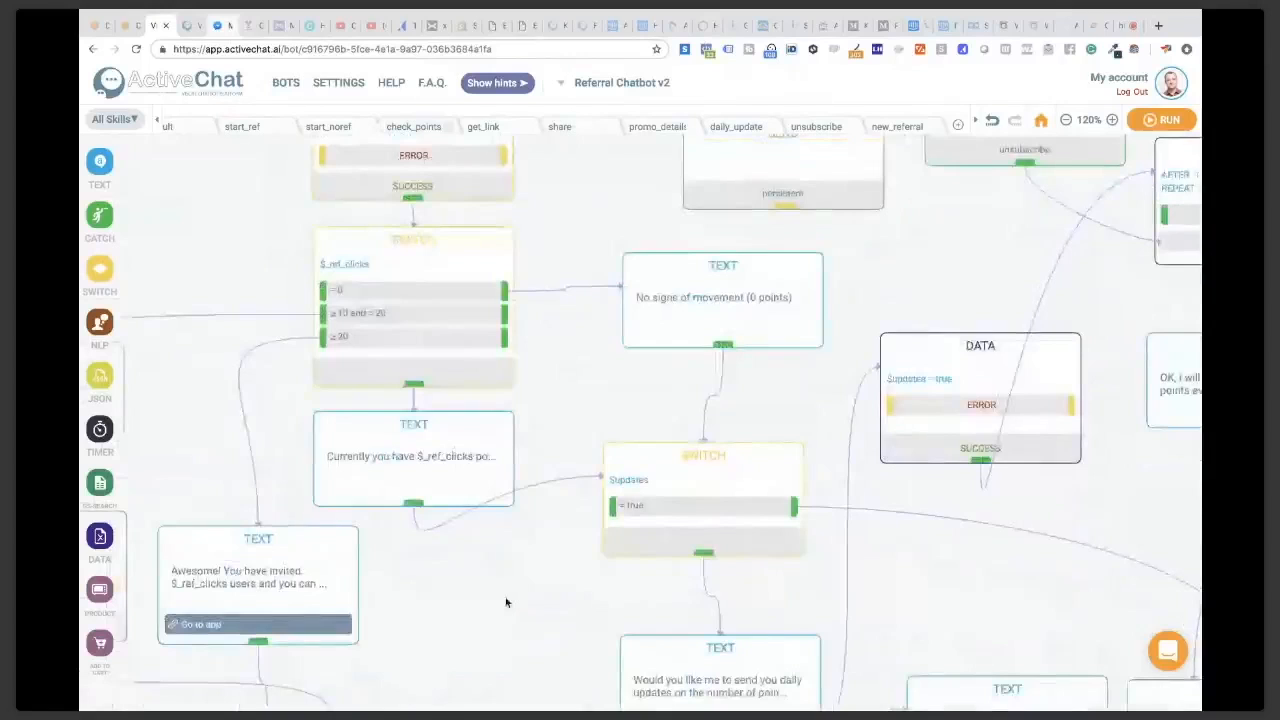
left_click_drag(506, 602, 527, 566)
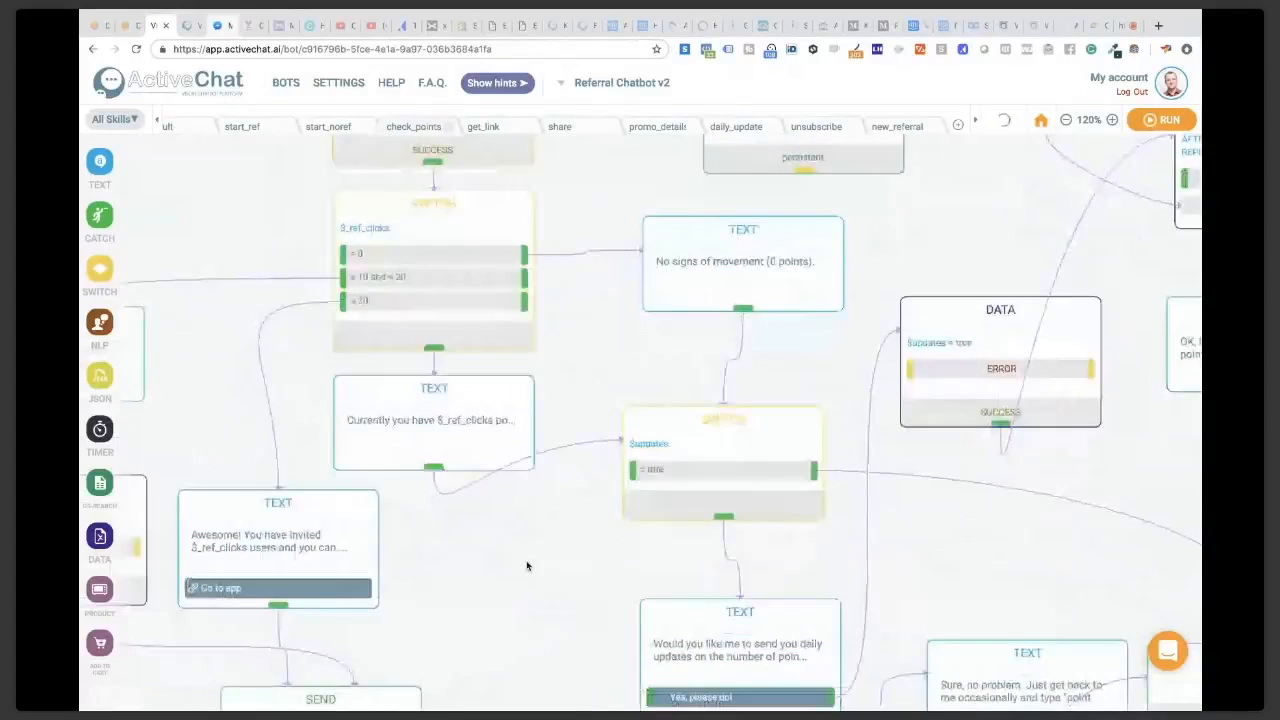
scroll(523, 563, "down", 1)
left_click(225, 480)
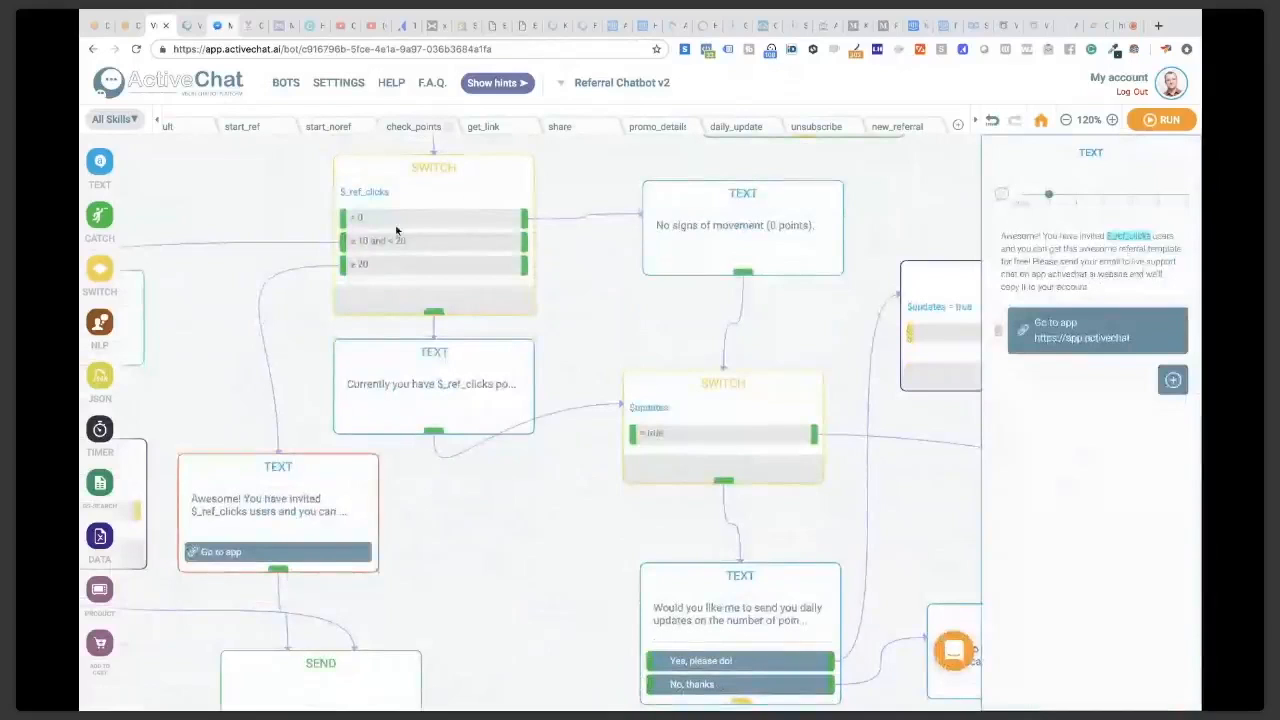
Step: Compare the "Awesome!" reply in Messenger and append the line "Your users are $_ref_user_names" to its TEXT block in check_points
left_click(216, 27)
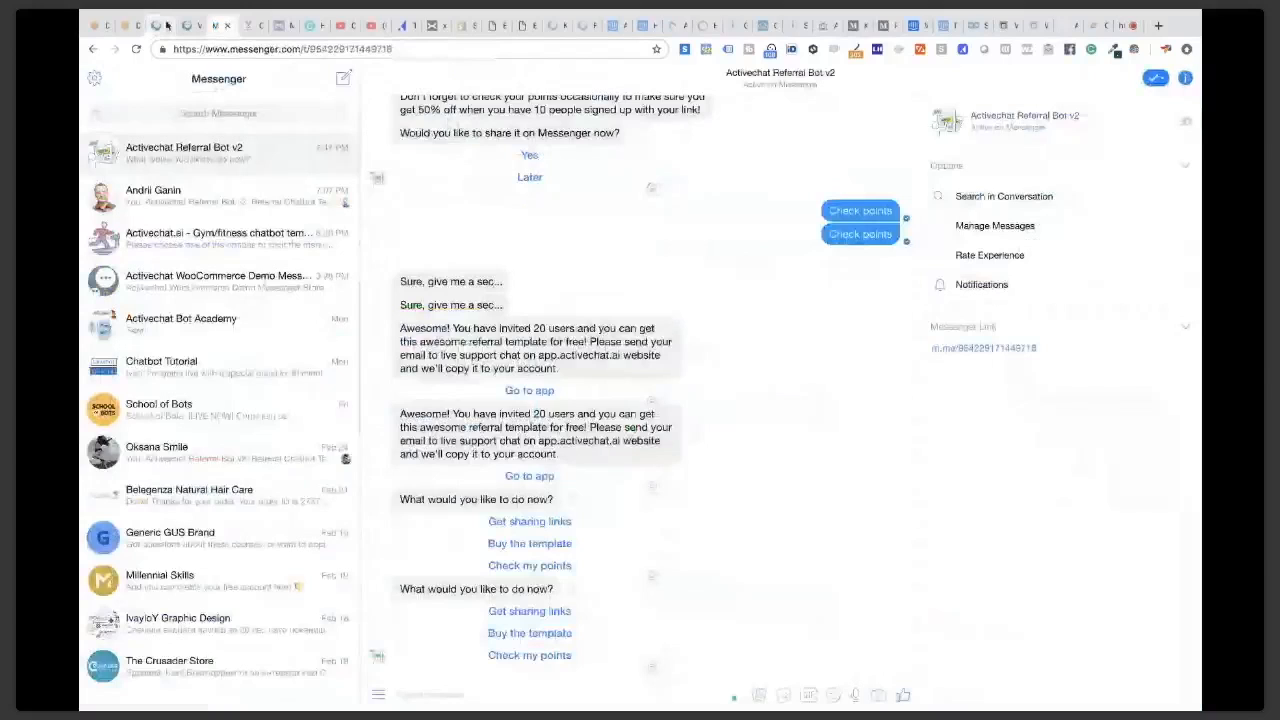
left_click(161, 25)
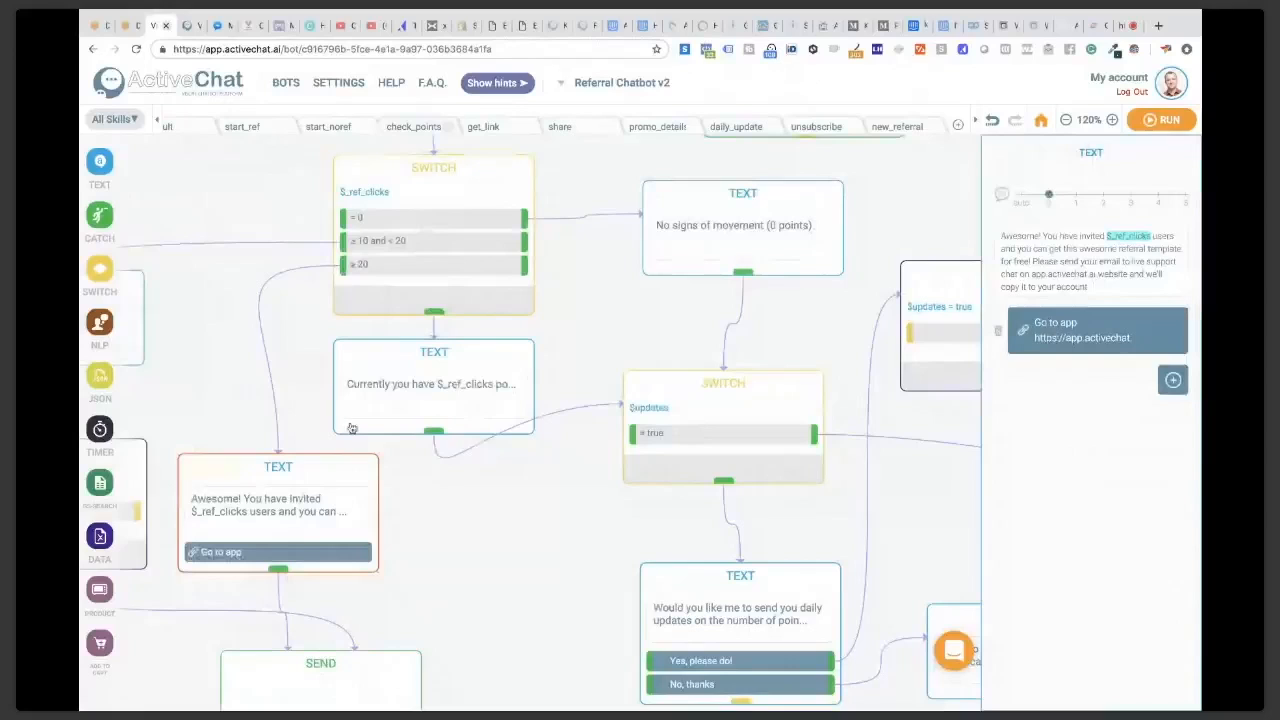
left_click(1125, 287)
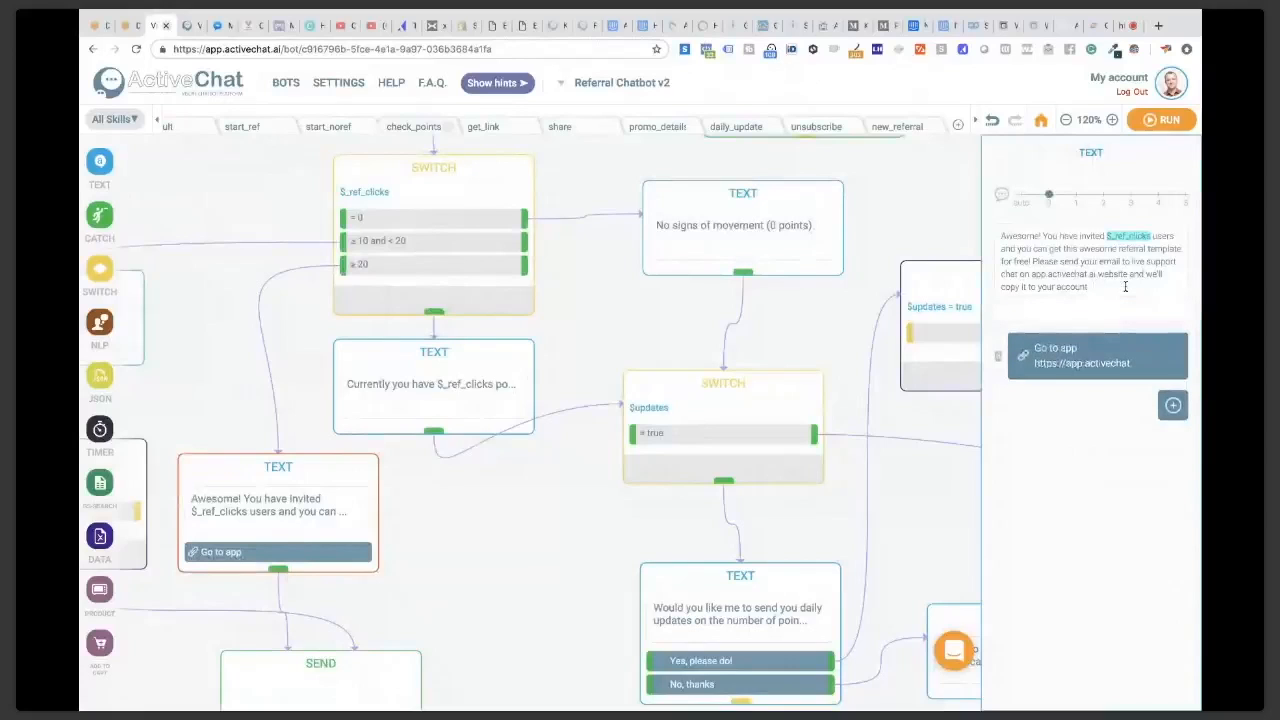
type("Your users are $")
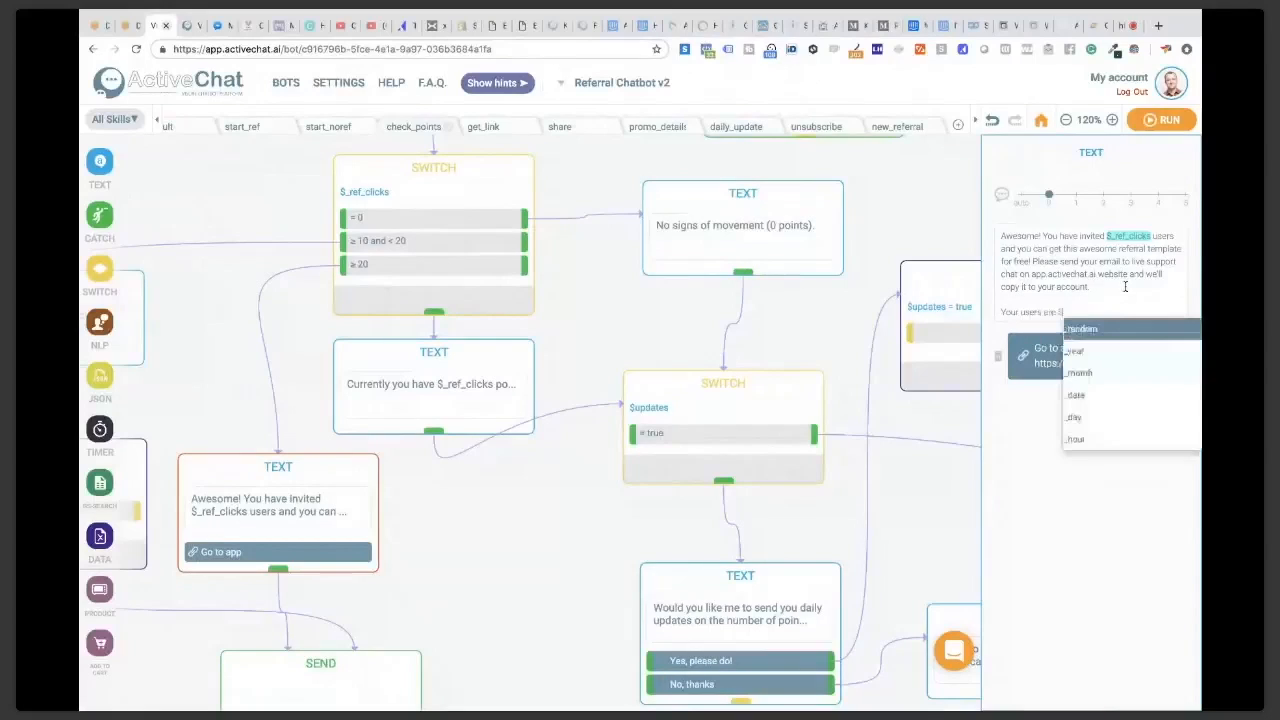
type("_ref_")
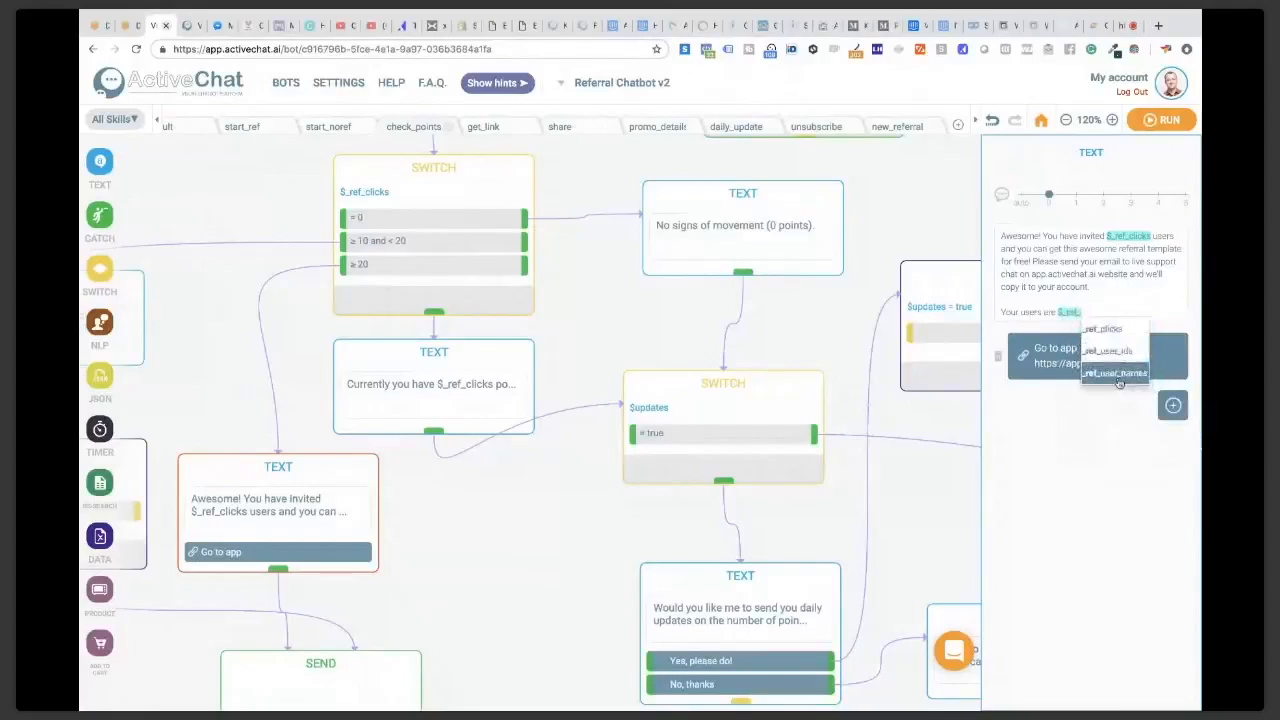
left_click(1119, 381)
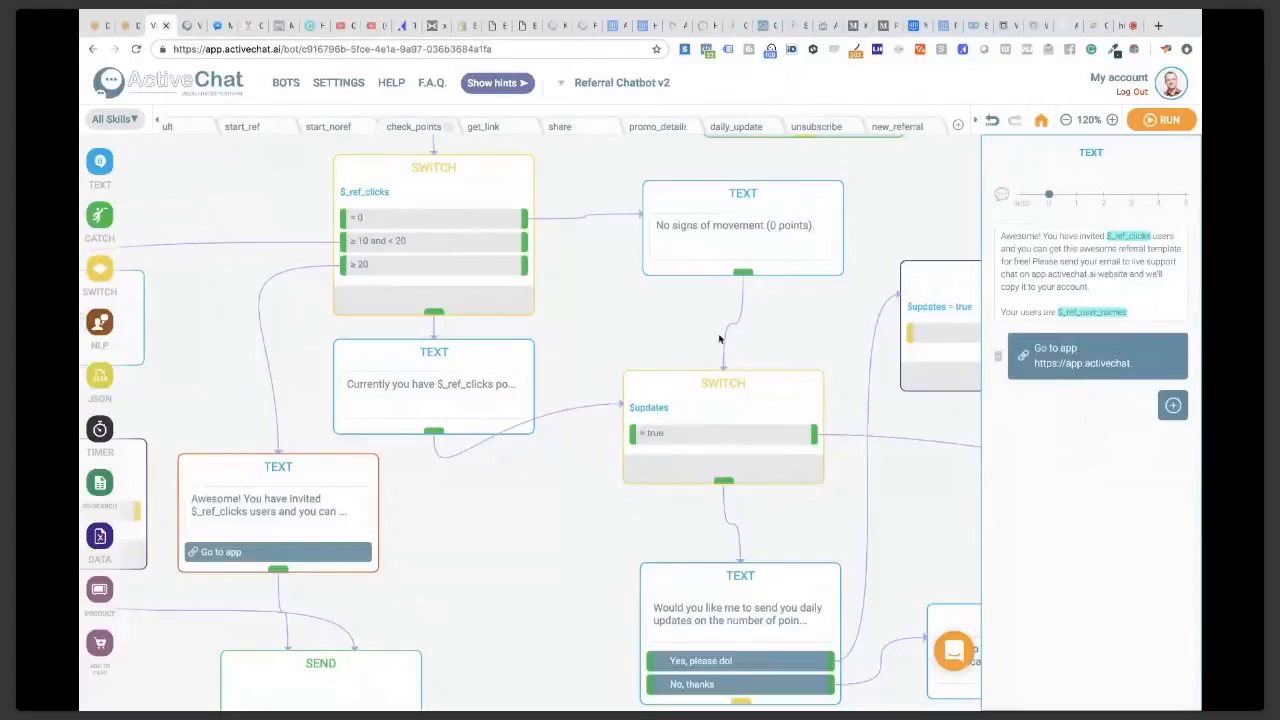
Step: Commit the edited "Awesome!" TEXT block in check_points, review it on the canvas and run the bot with the extended message
left_click(609, 329)
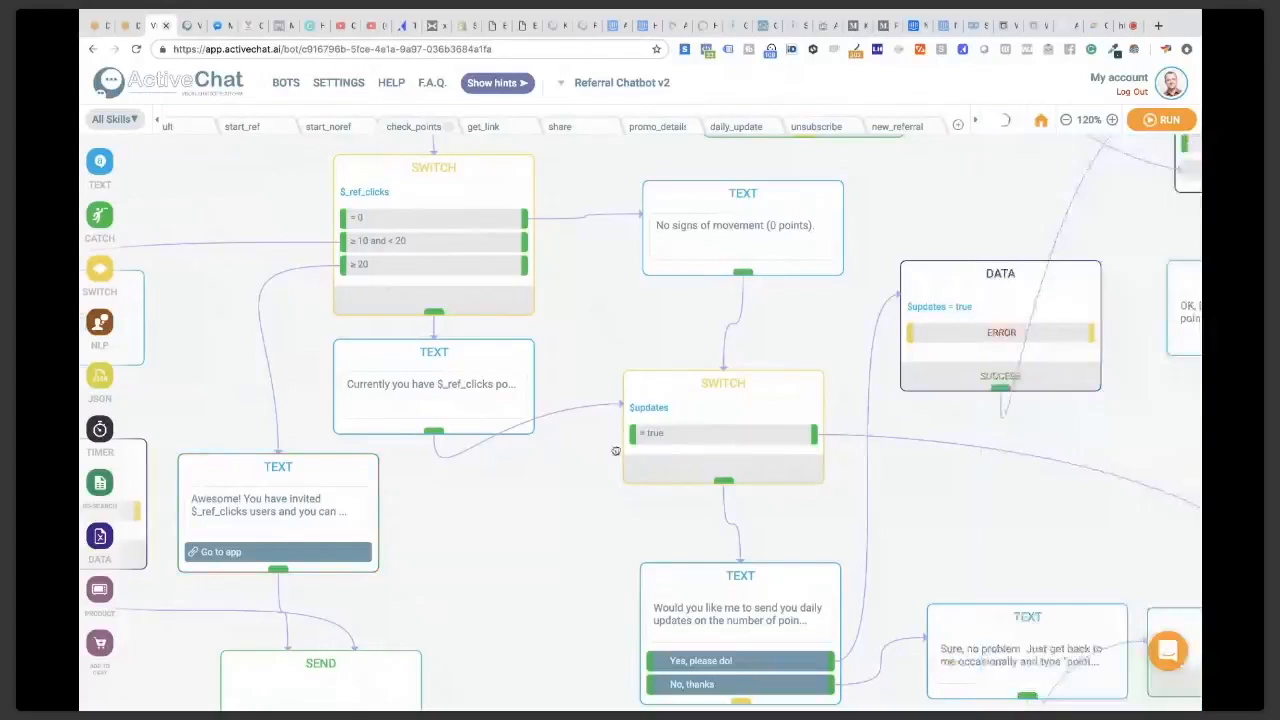
scroll(585, 296, "up", 3)
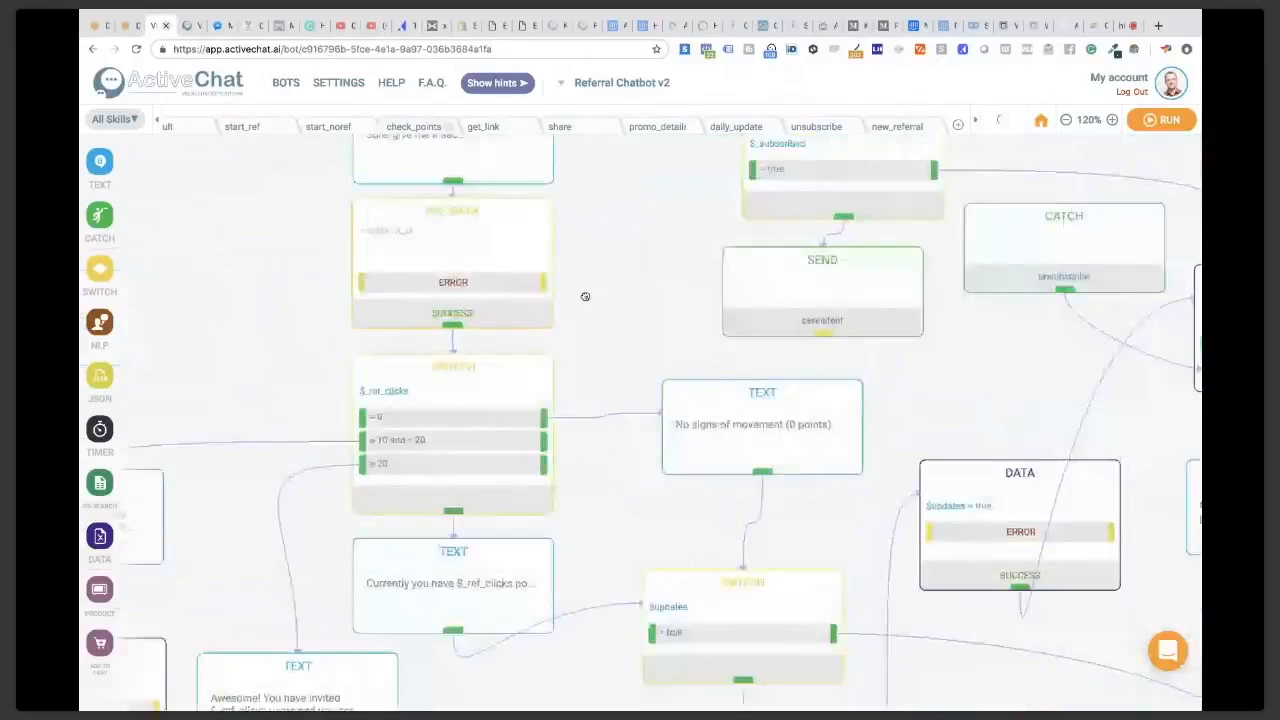
scroll(588, 330, "down", 2)
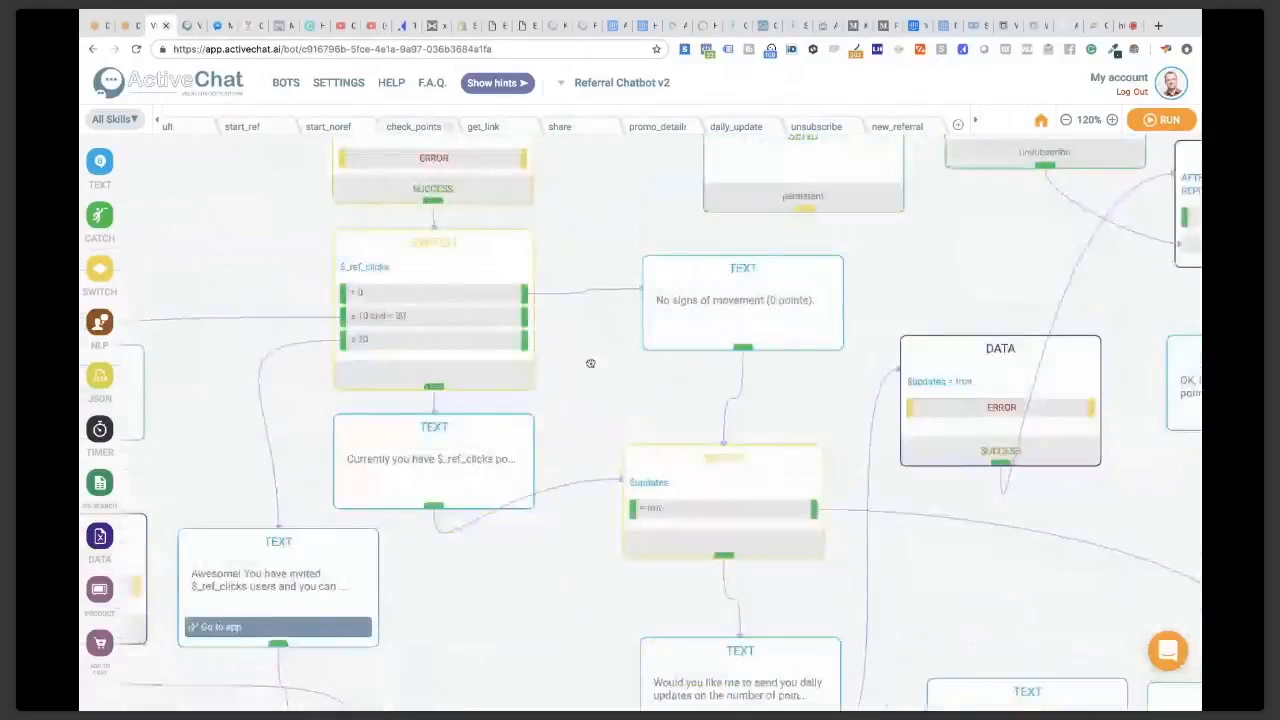
left_click_drag(590, 363, 579, 308)
left_click(268, 528)
left_click(1161, 121)
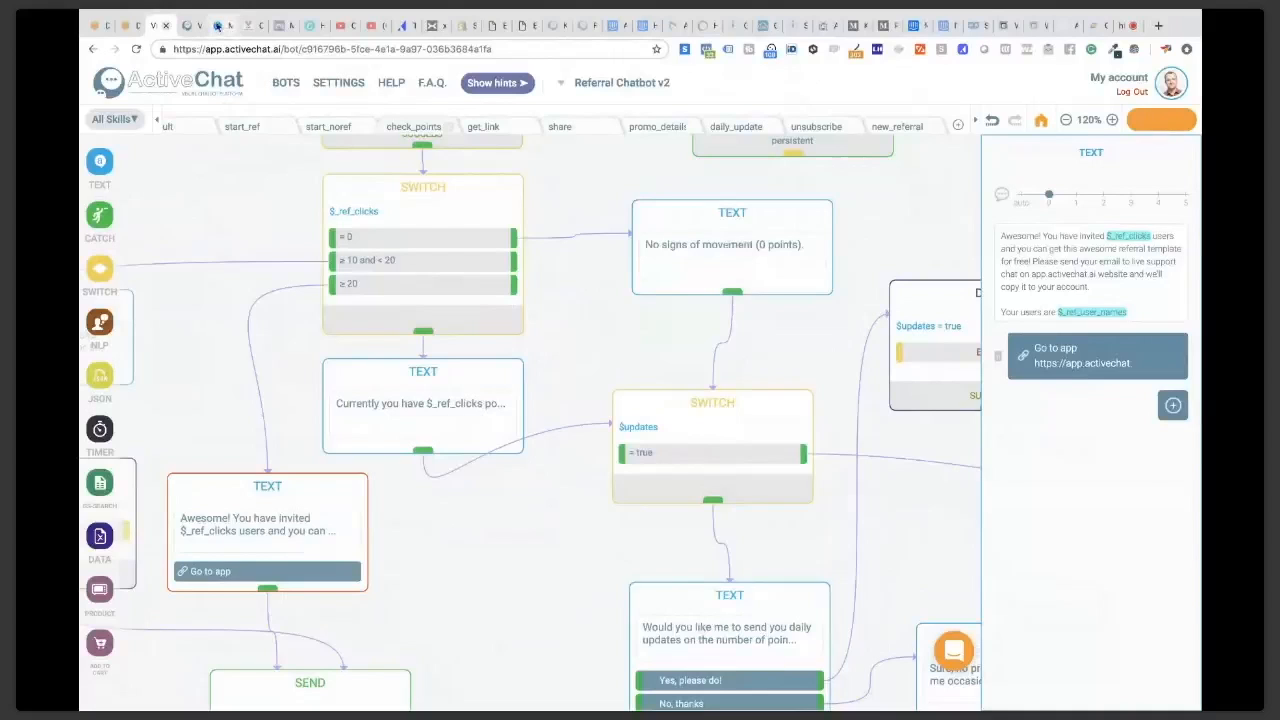
Step: Switch to the referral bot's conversation in Messenger and ask it to check the points again
left_click(218, 26)
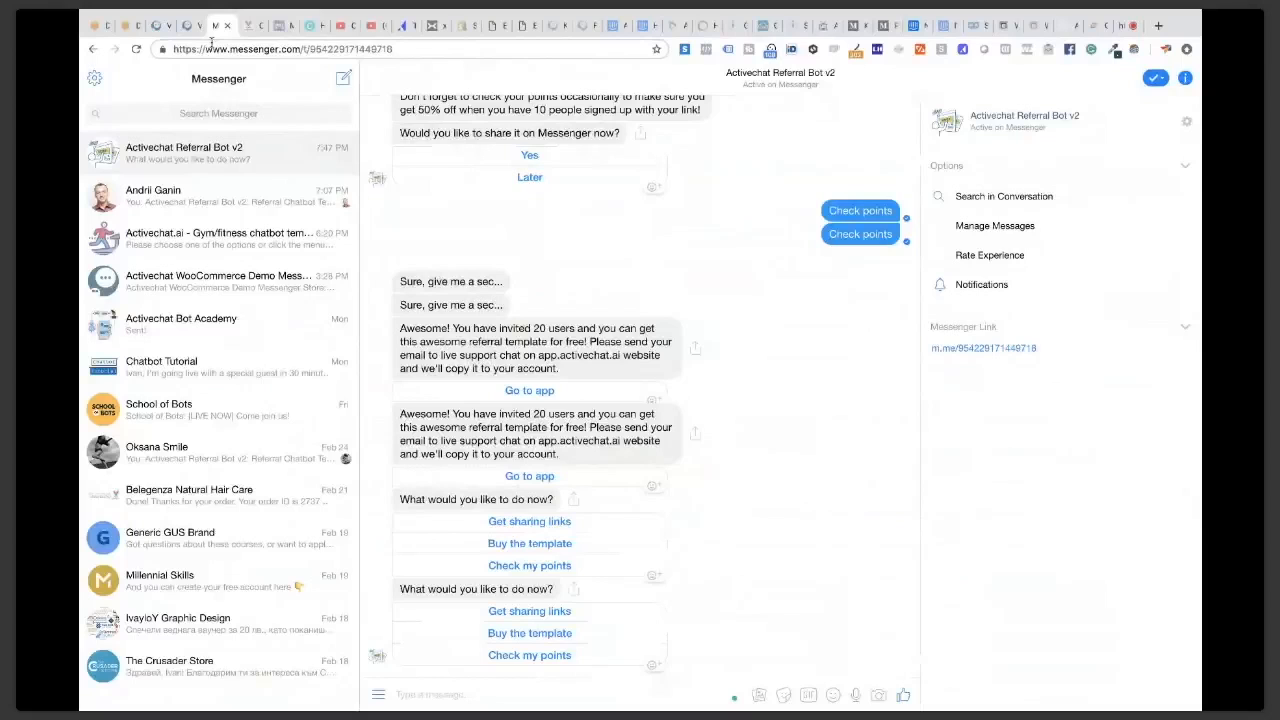
left_click(156, 26)
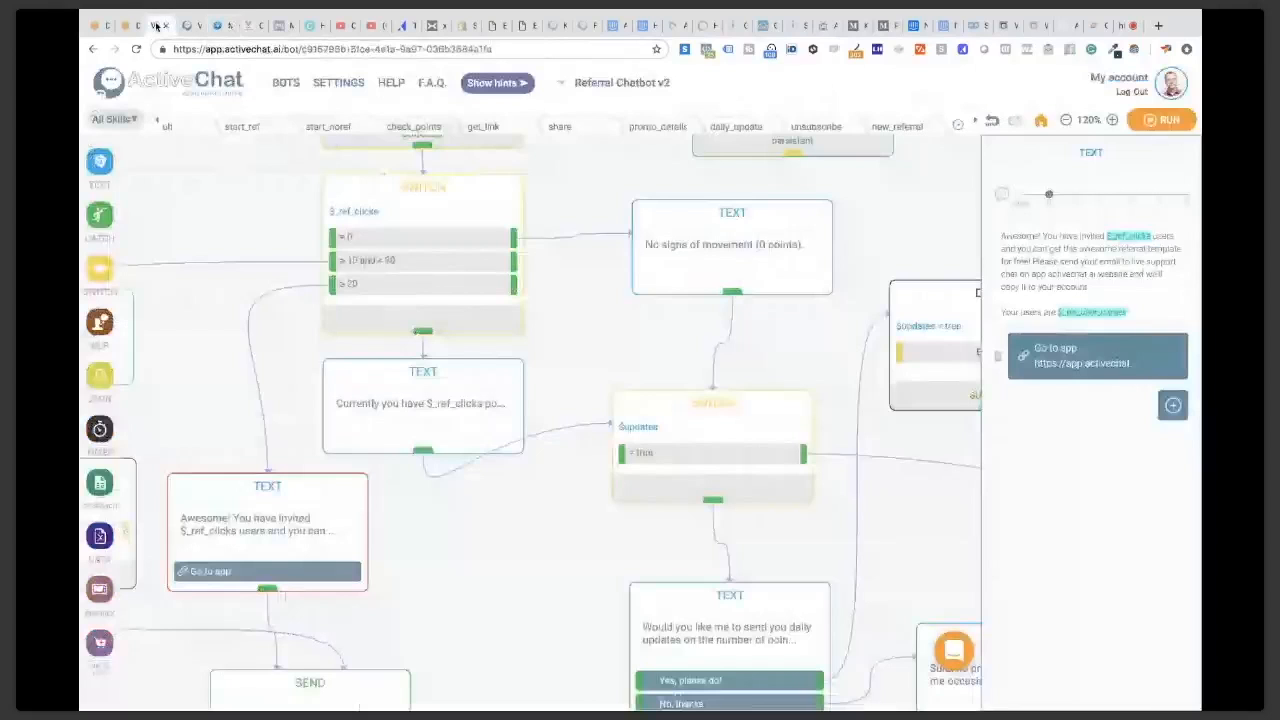
left_click(218, 27)
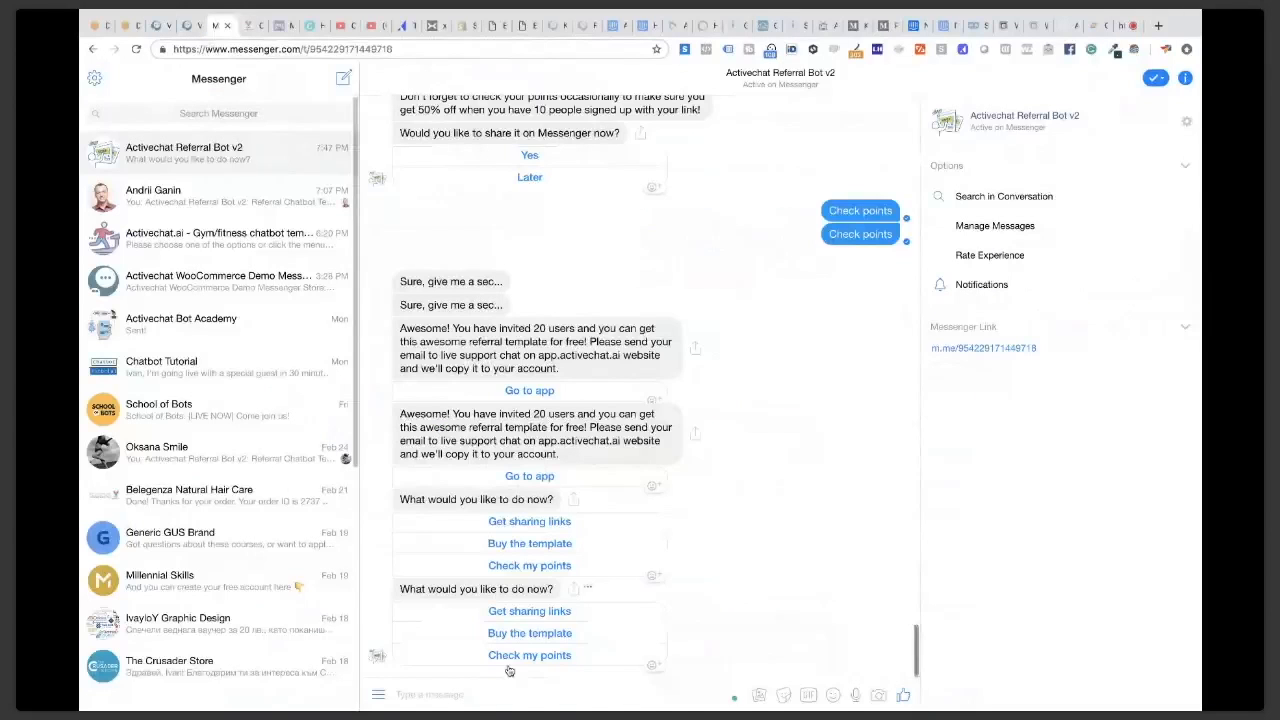
left_click(514, 662)
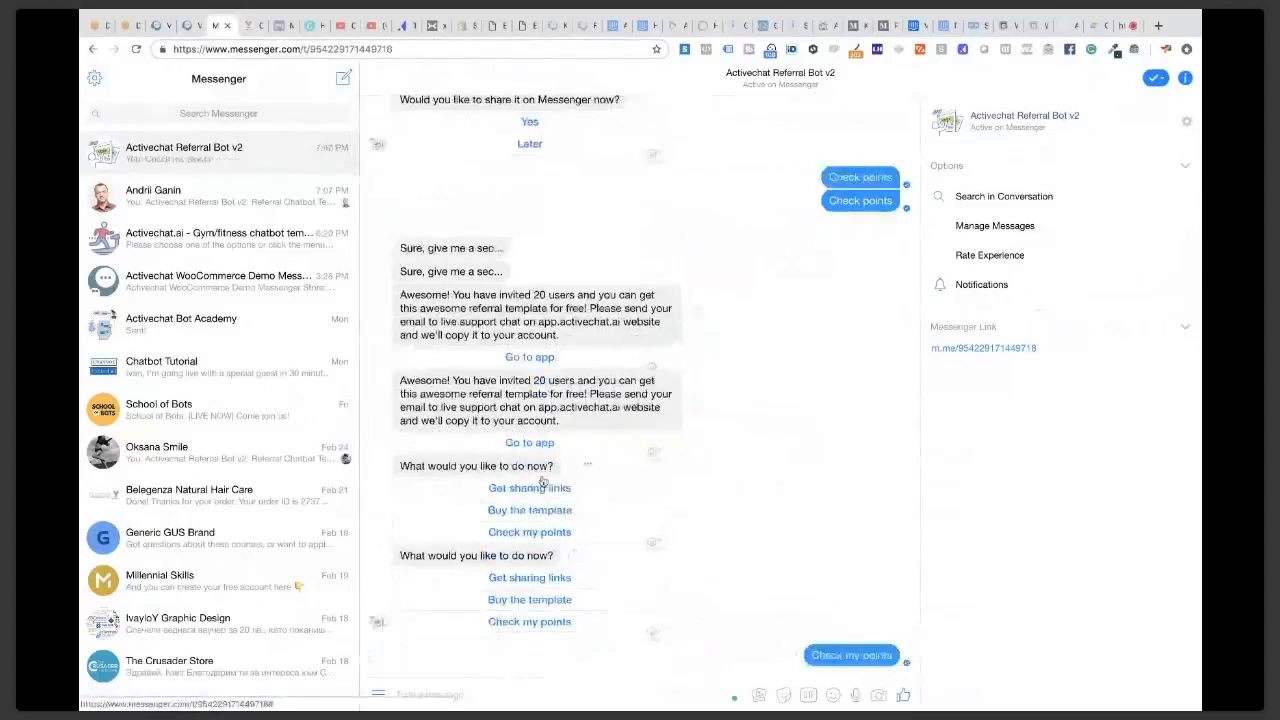
Step: Return to Activechat, open the start_ref skill and inspect the settings of its GS SEARCH block
left_click(156, 27)
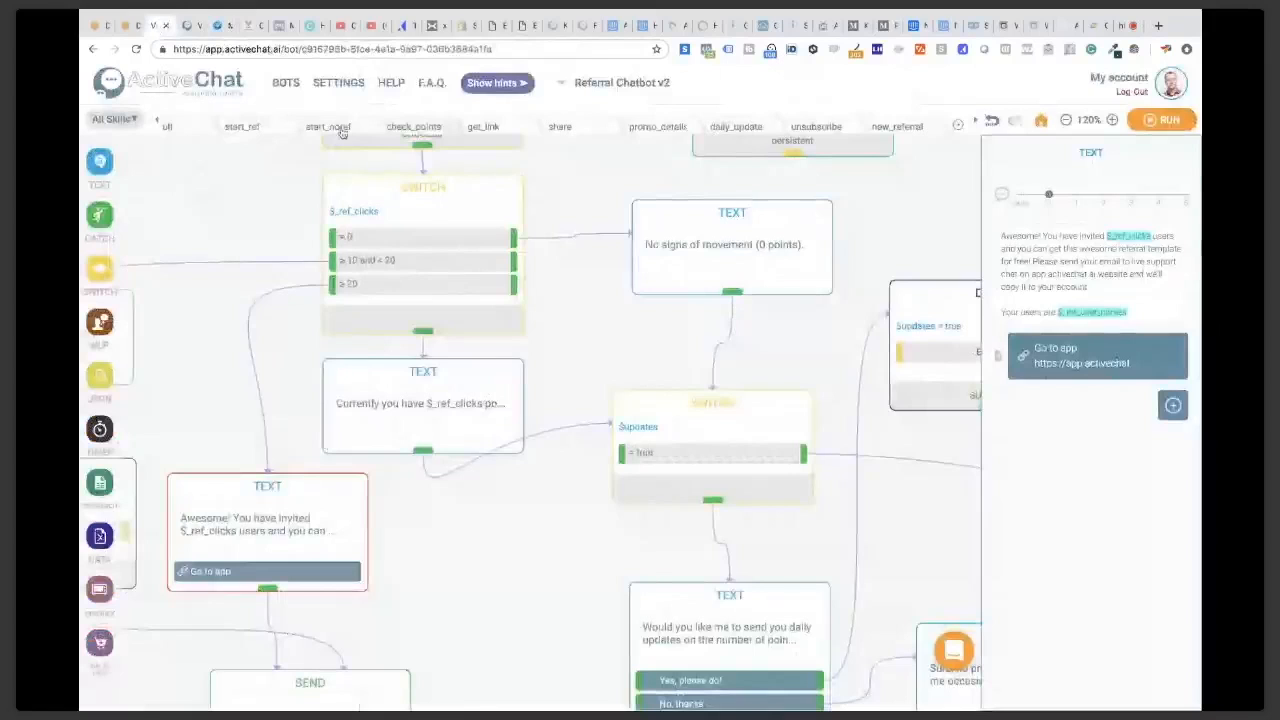
left_click(258, 136)
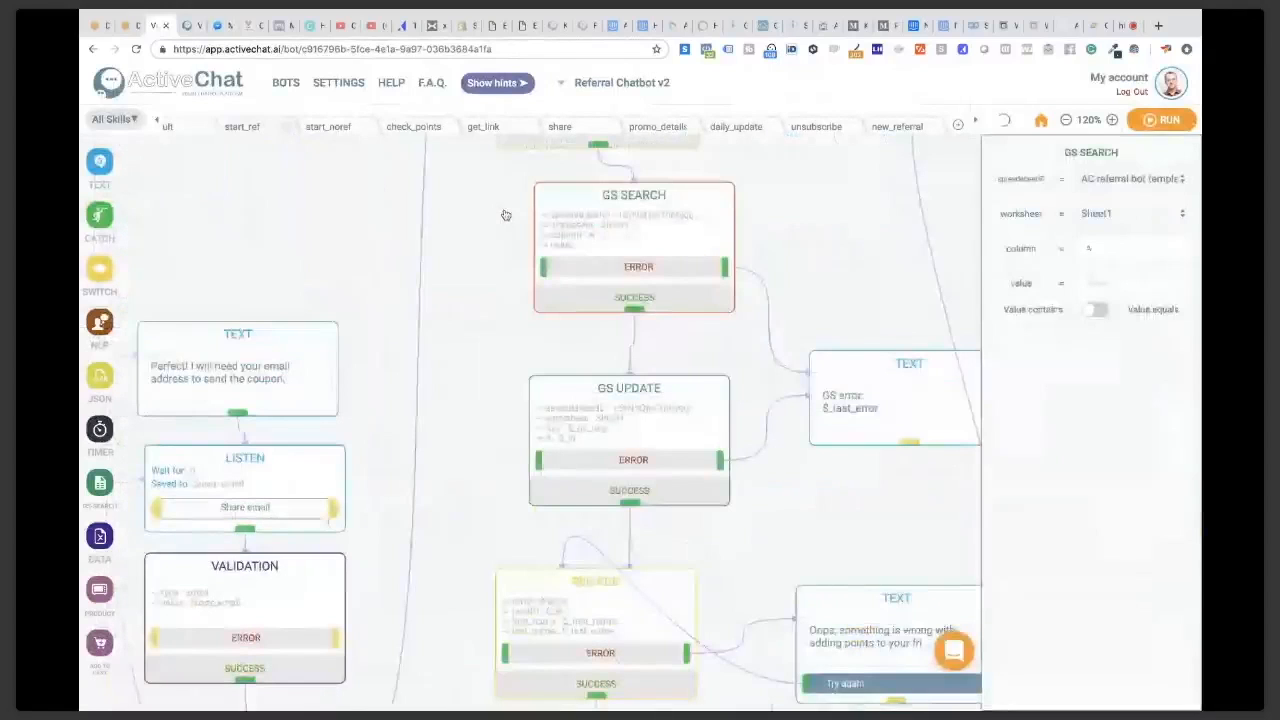
left_click_drag(809, 216, 705, 238)
left_click(601, 220)
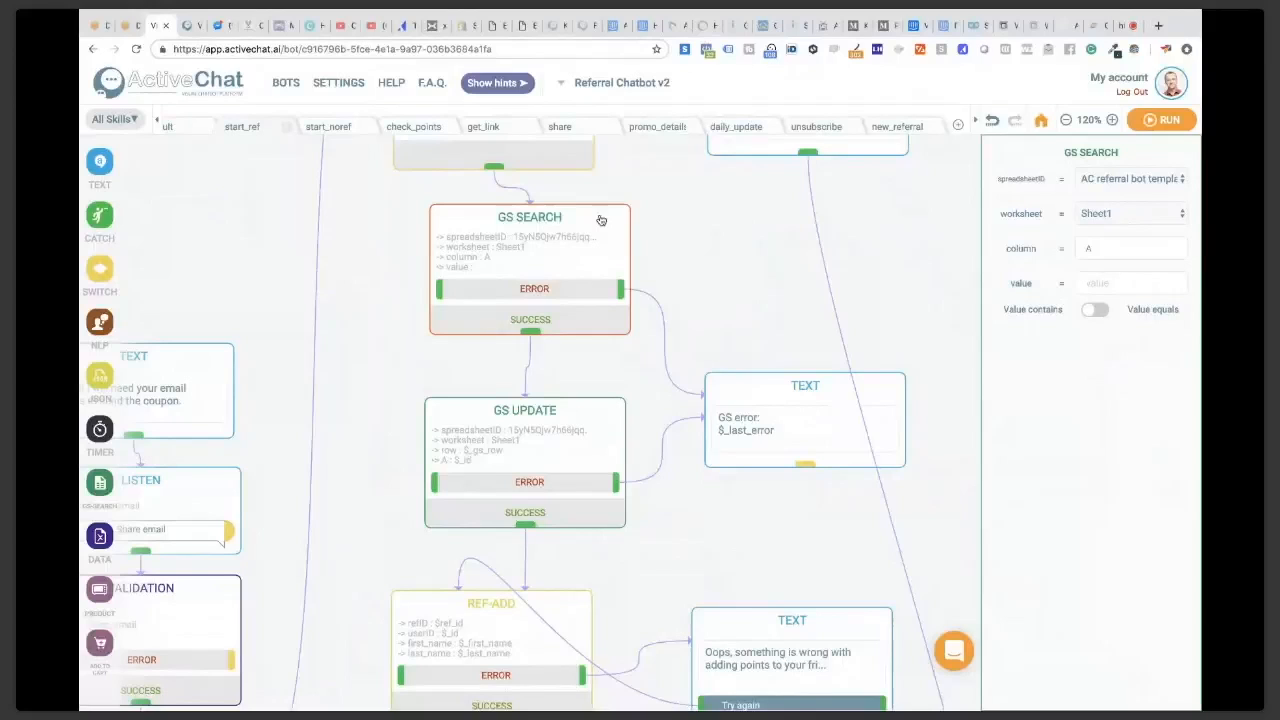
key("super+Tab")
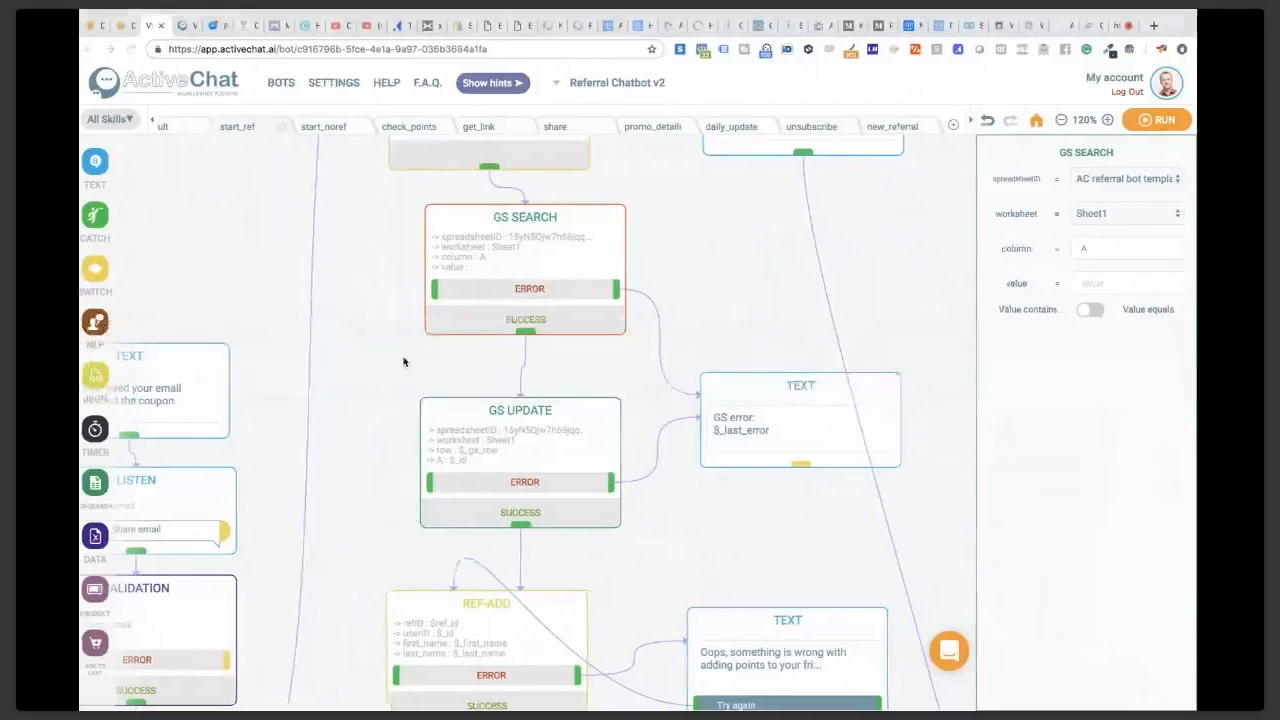